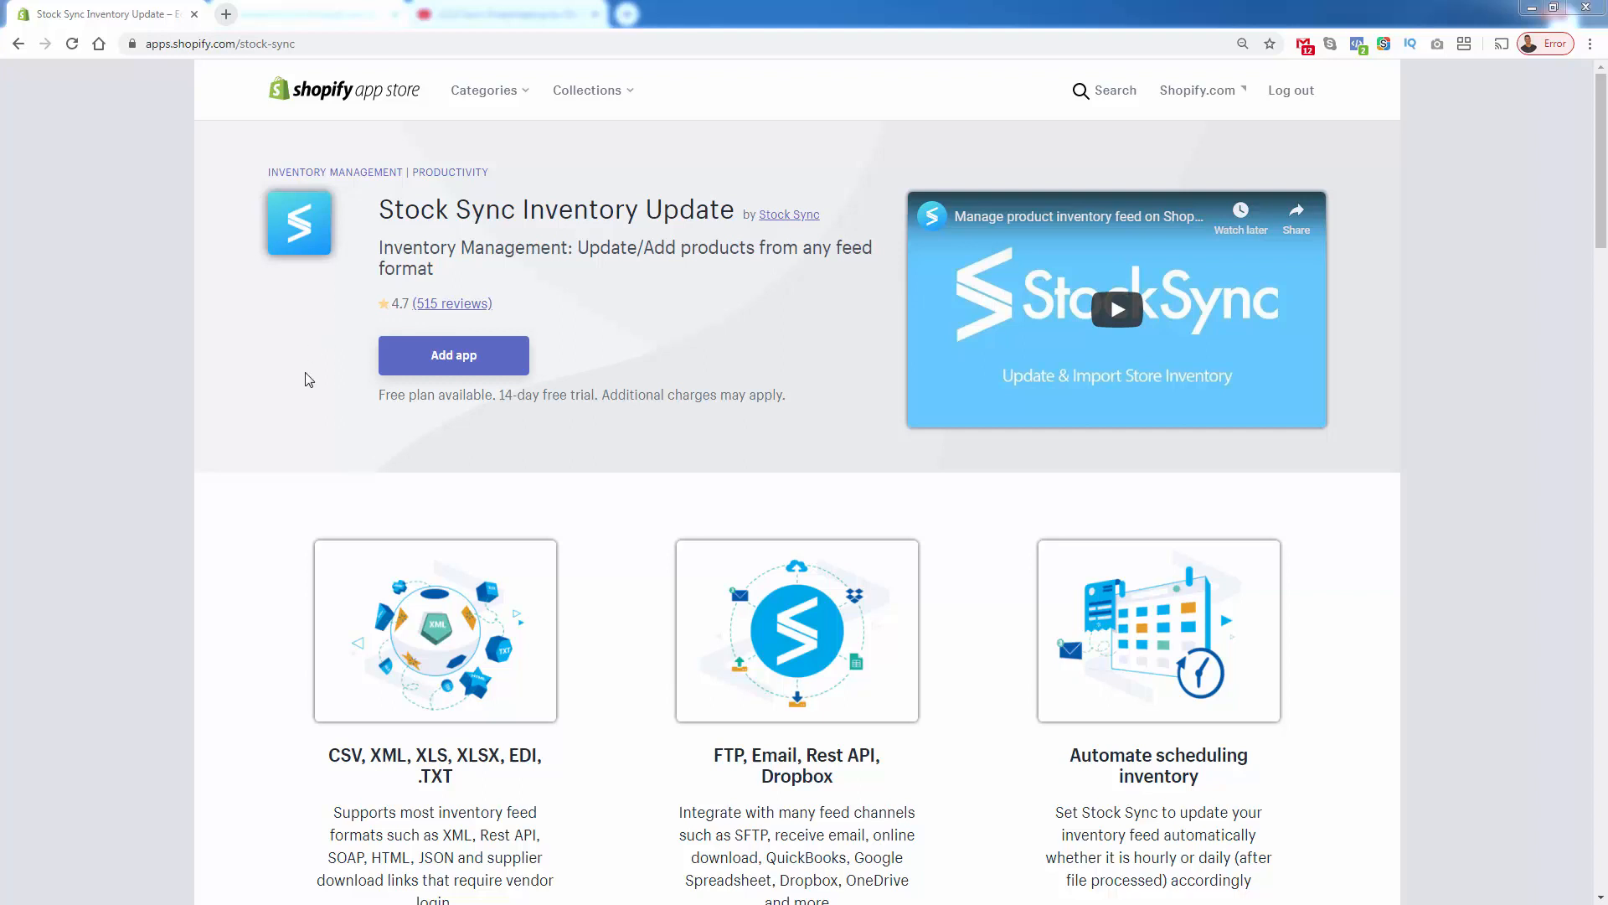
scroll(277, 437, down, 1)
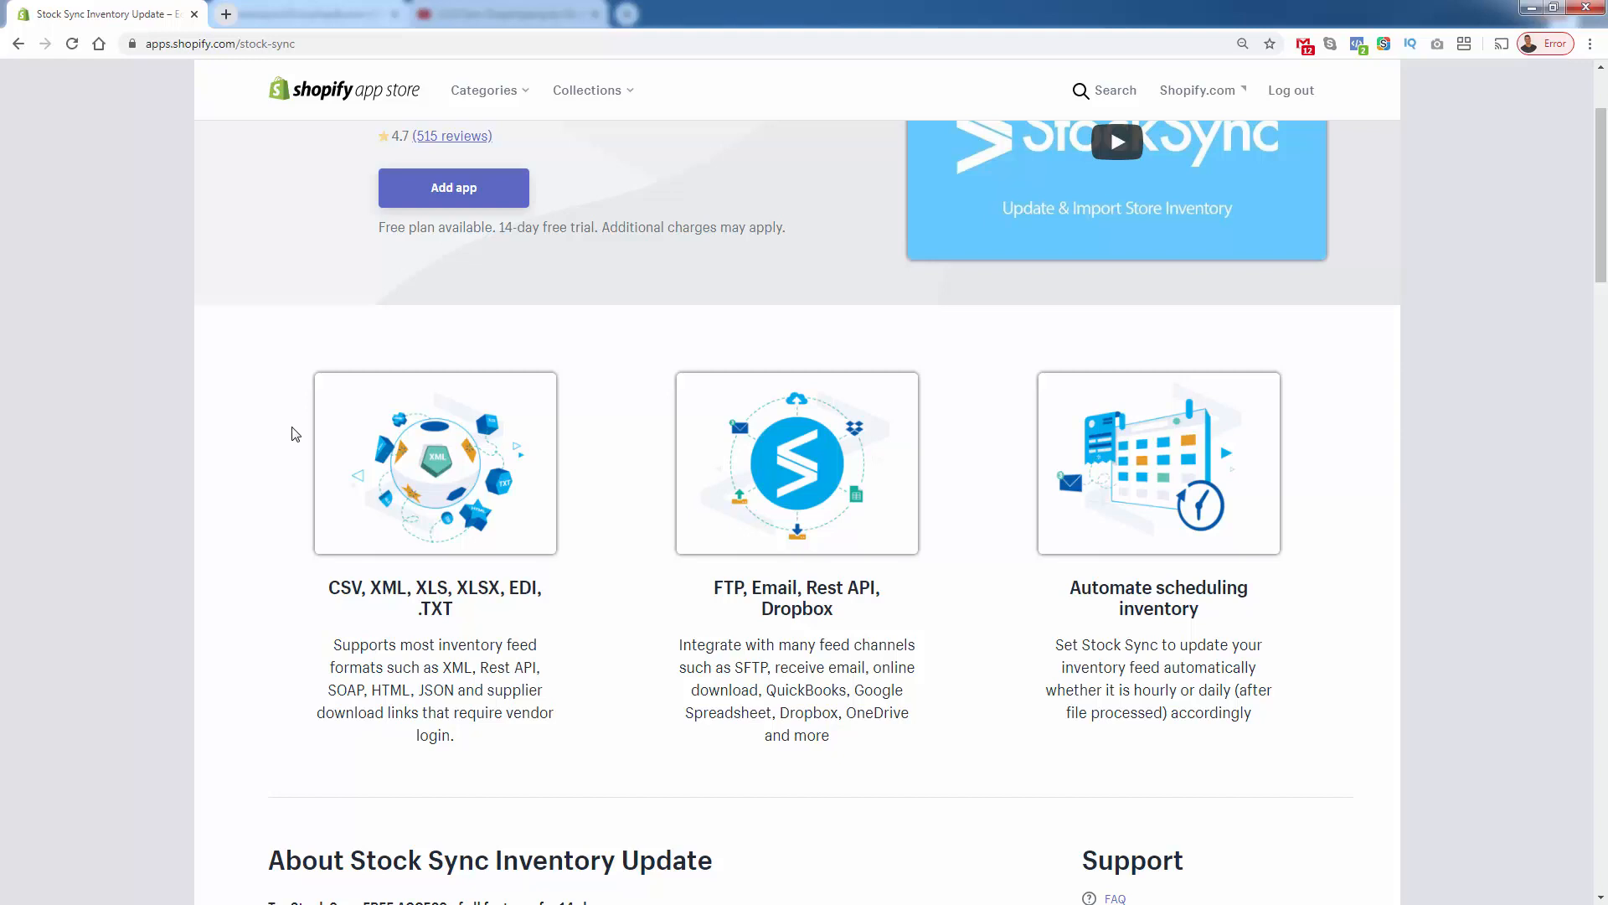
scroll(292, 433, up, 2)
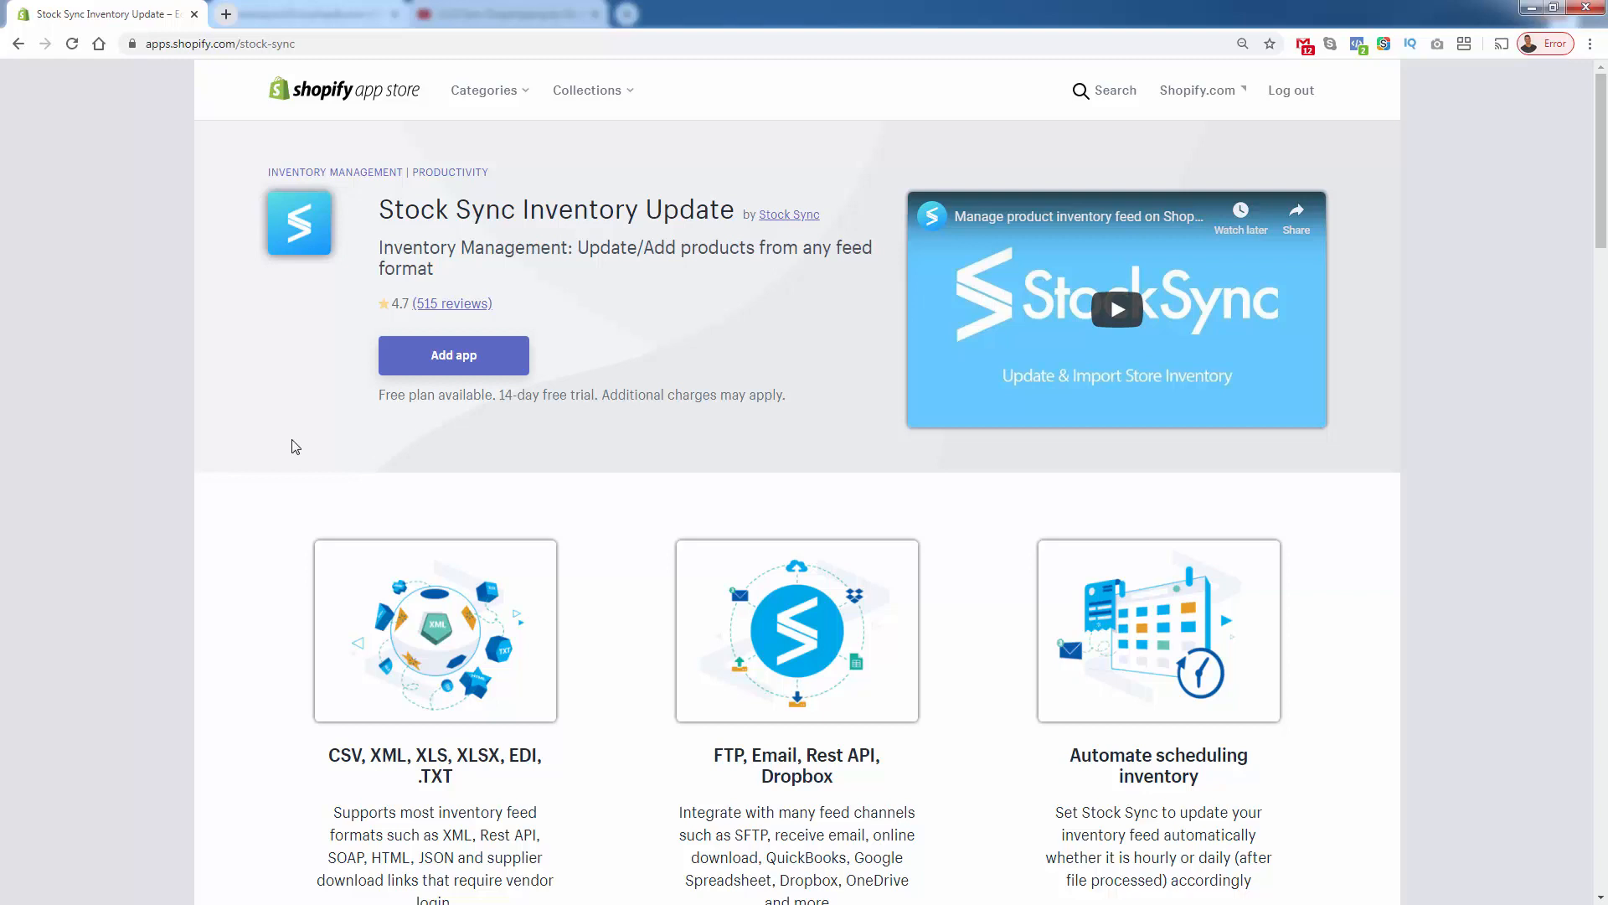
scroll(292, 446, down, 2)
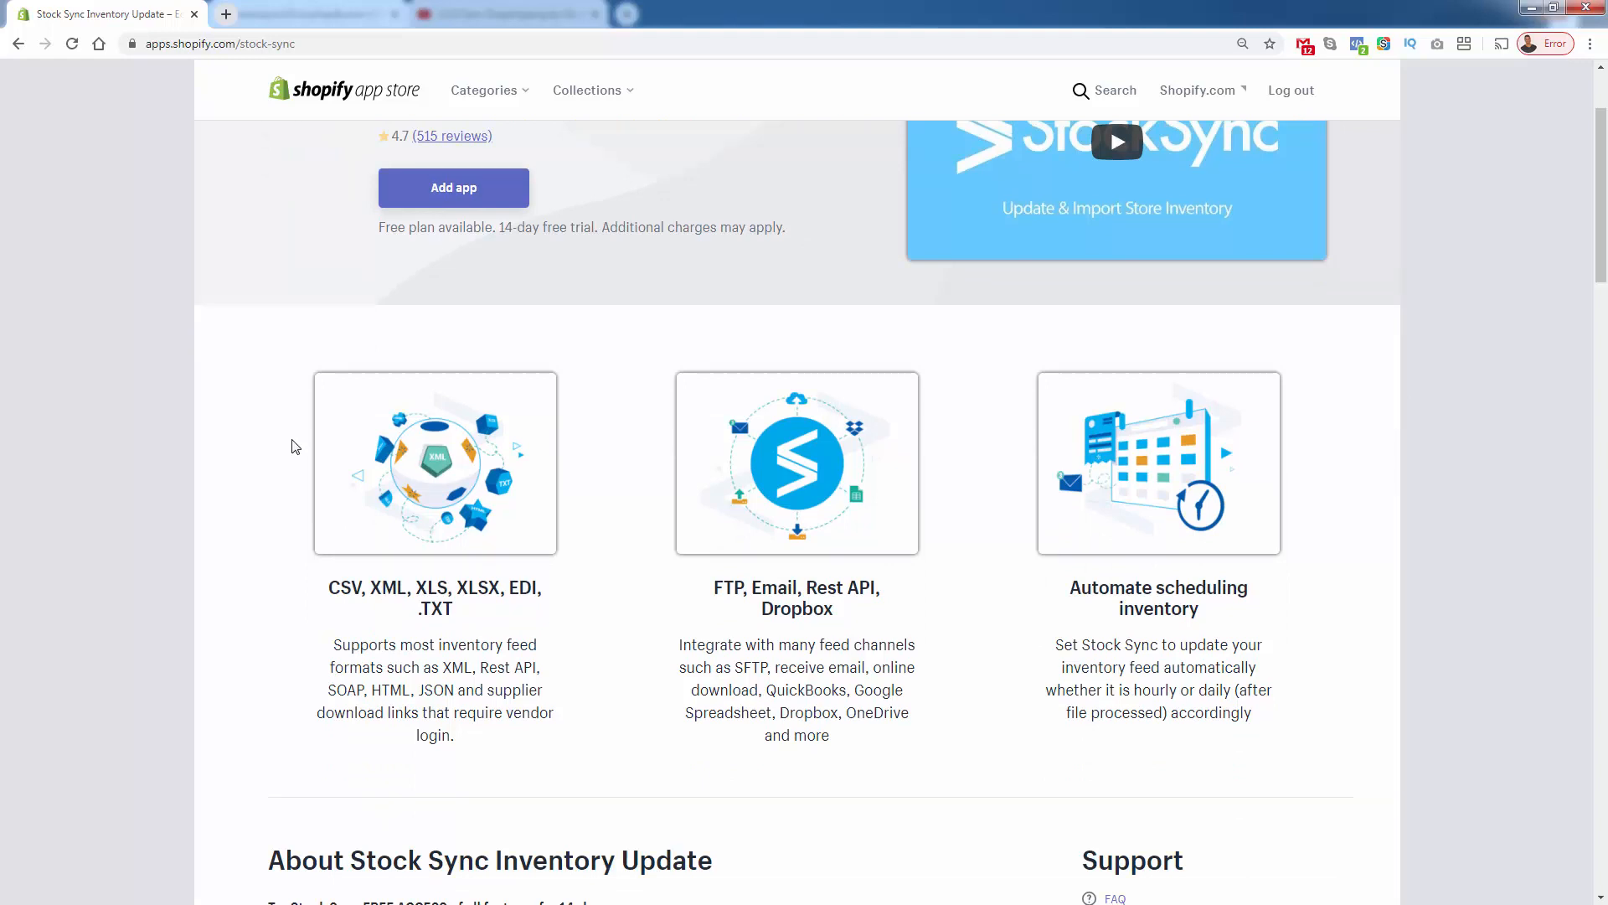
scroll(292, 446, up, 1)
scroll(287, 458, down, 1)
scroll(286, 458, up, 2)
scroll(283, 461, down, 1)
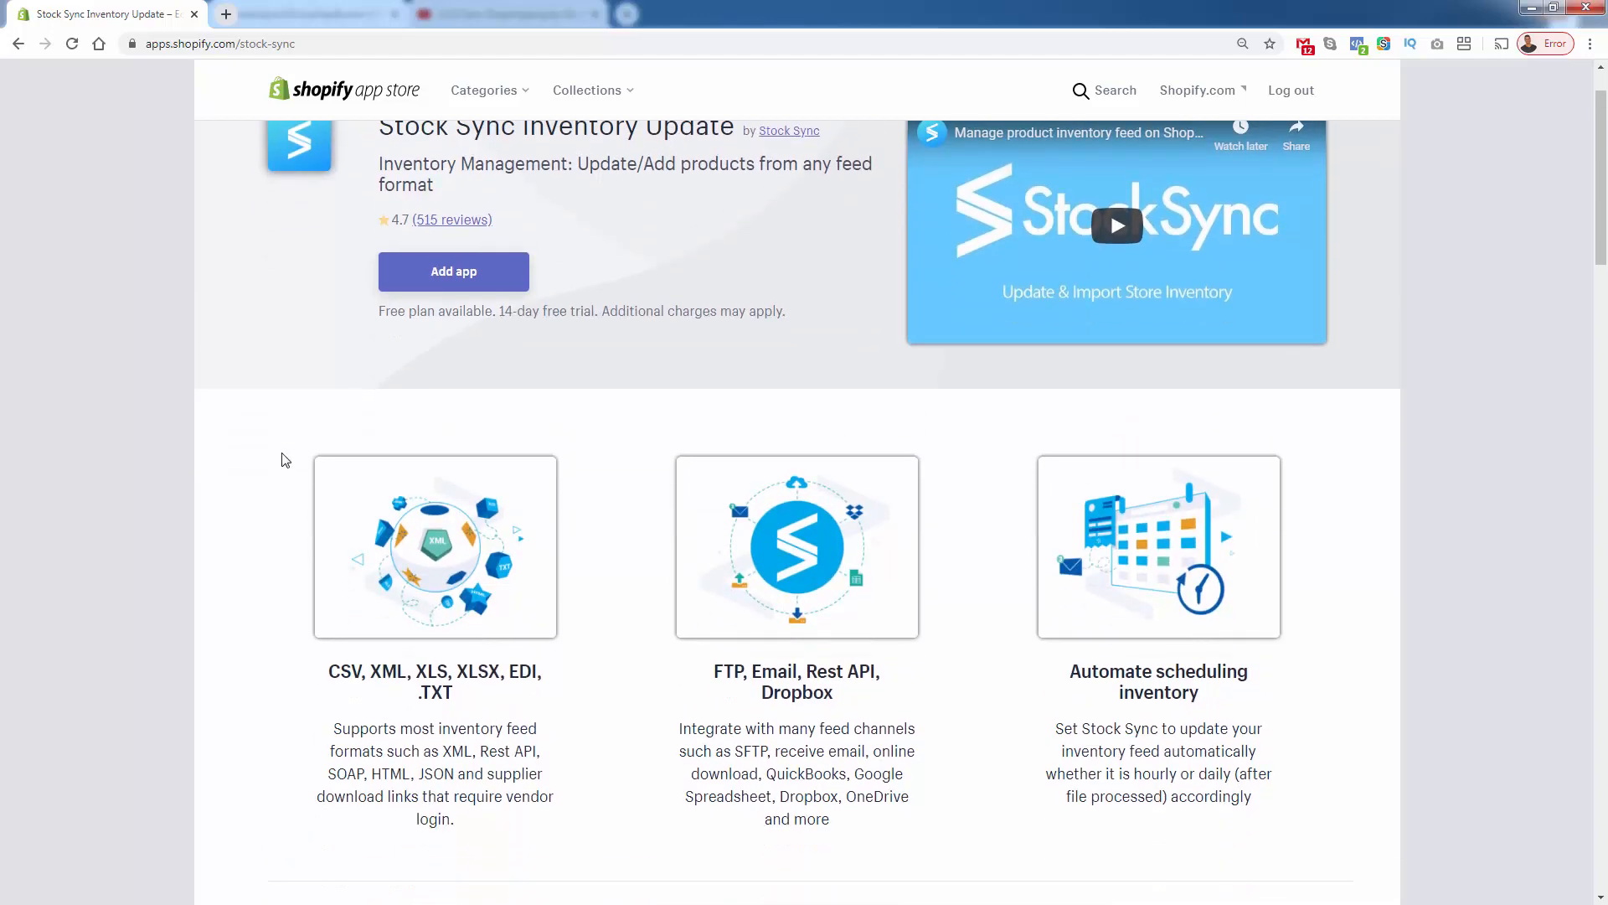
scroll(283, 460, down, 1)
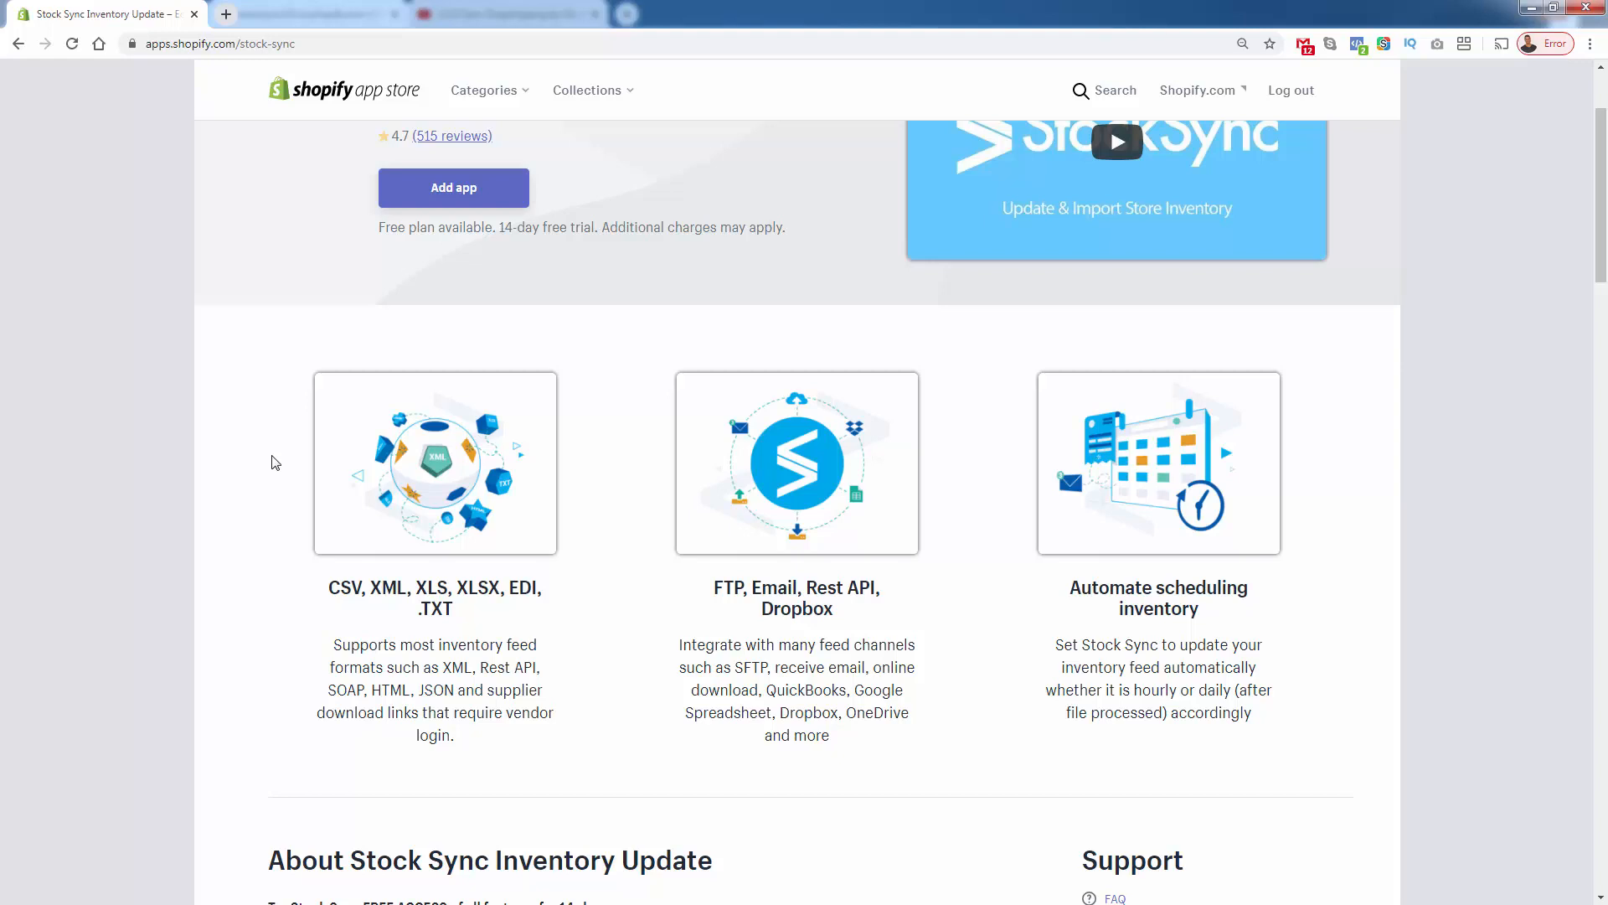
scroll(273, 462, up, 1)
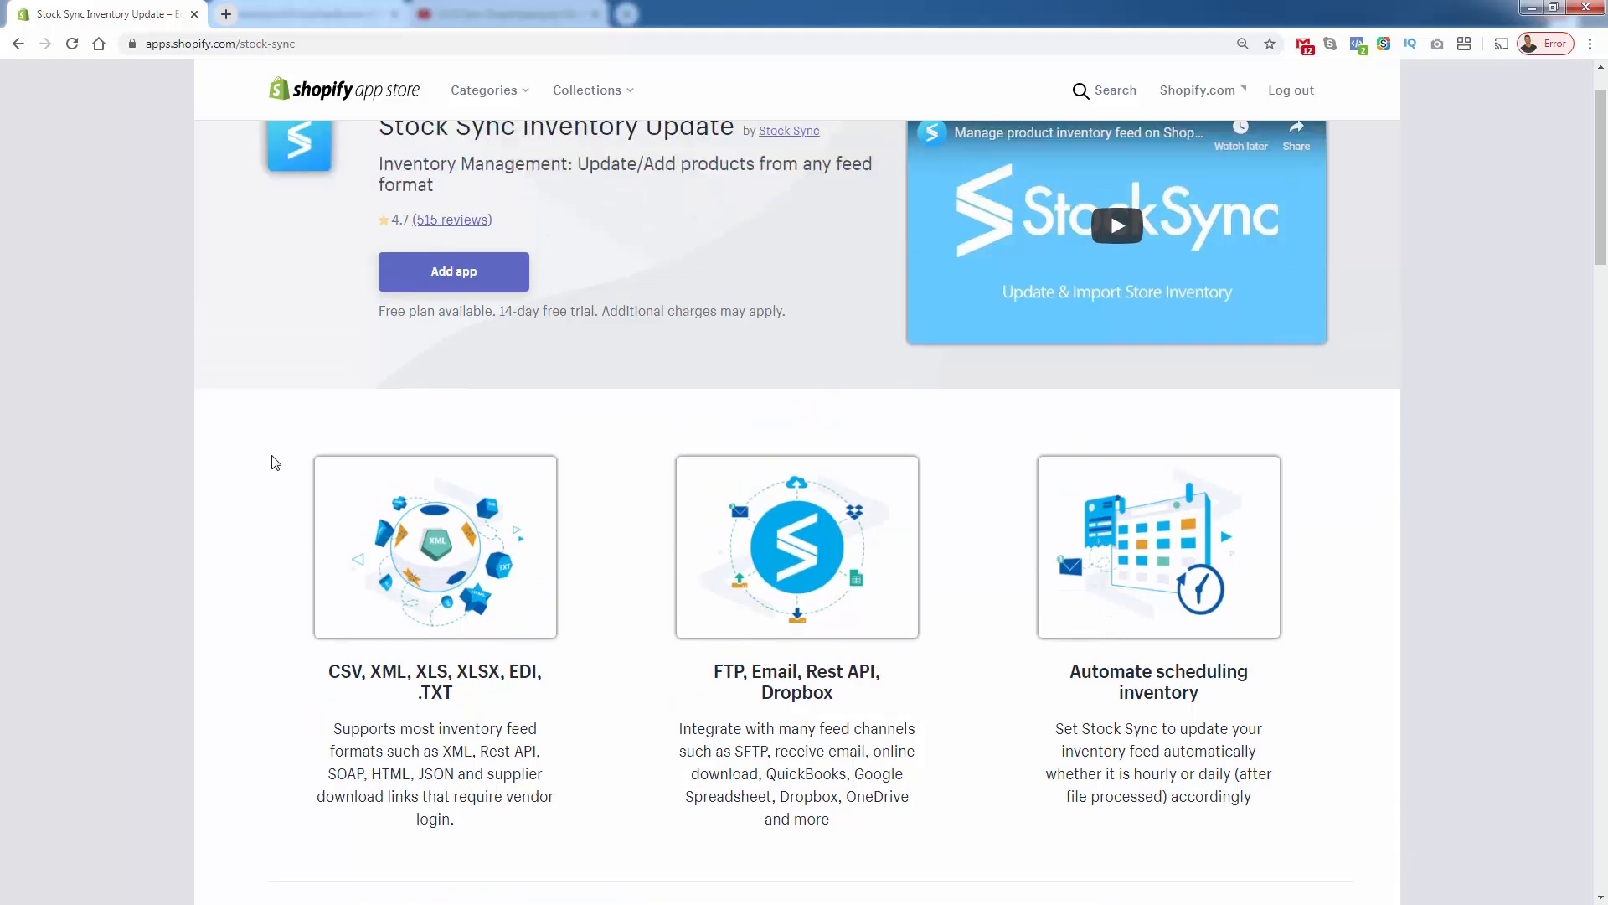
scroll(272, 463, up, 1)
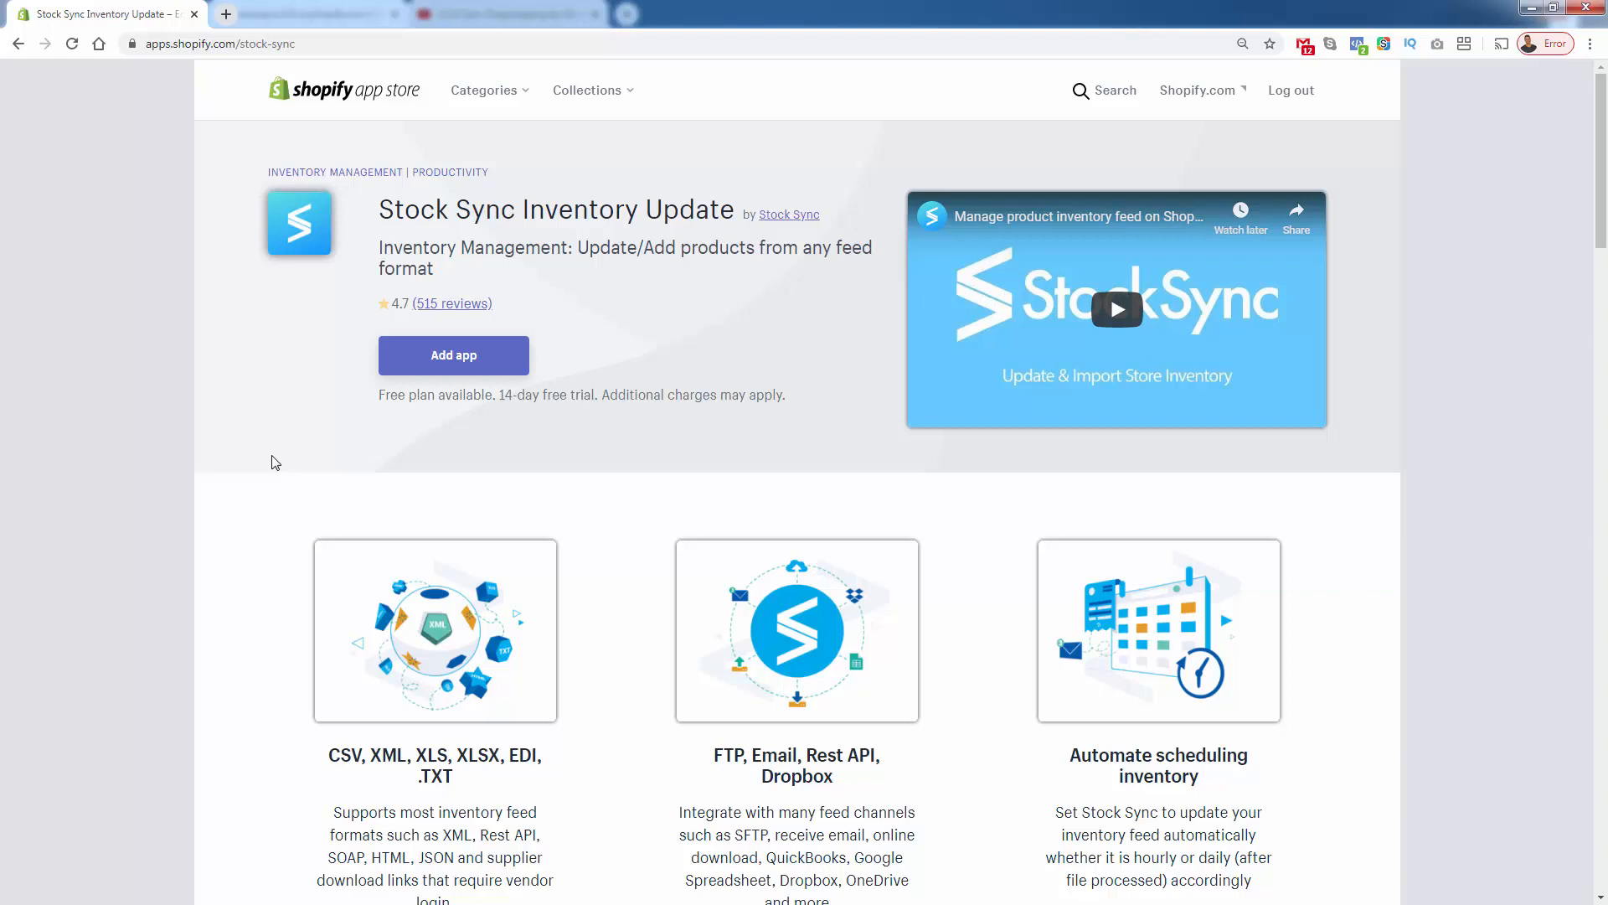
drag(389, 304, 412, 304)
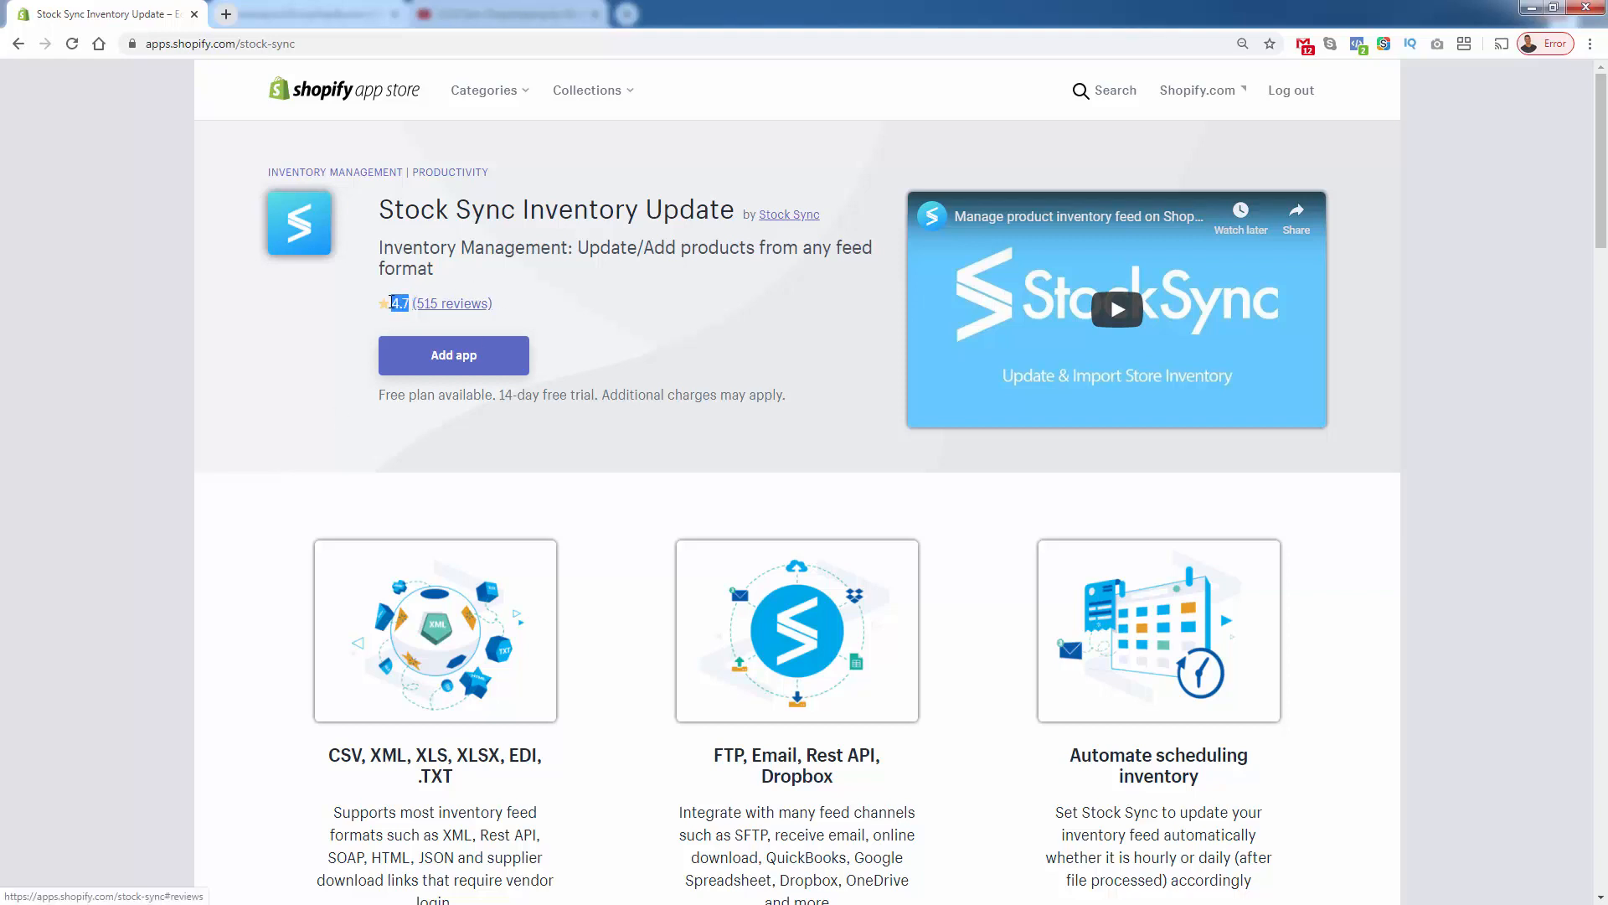
click(387, 307)
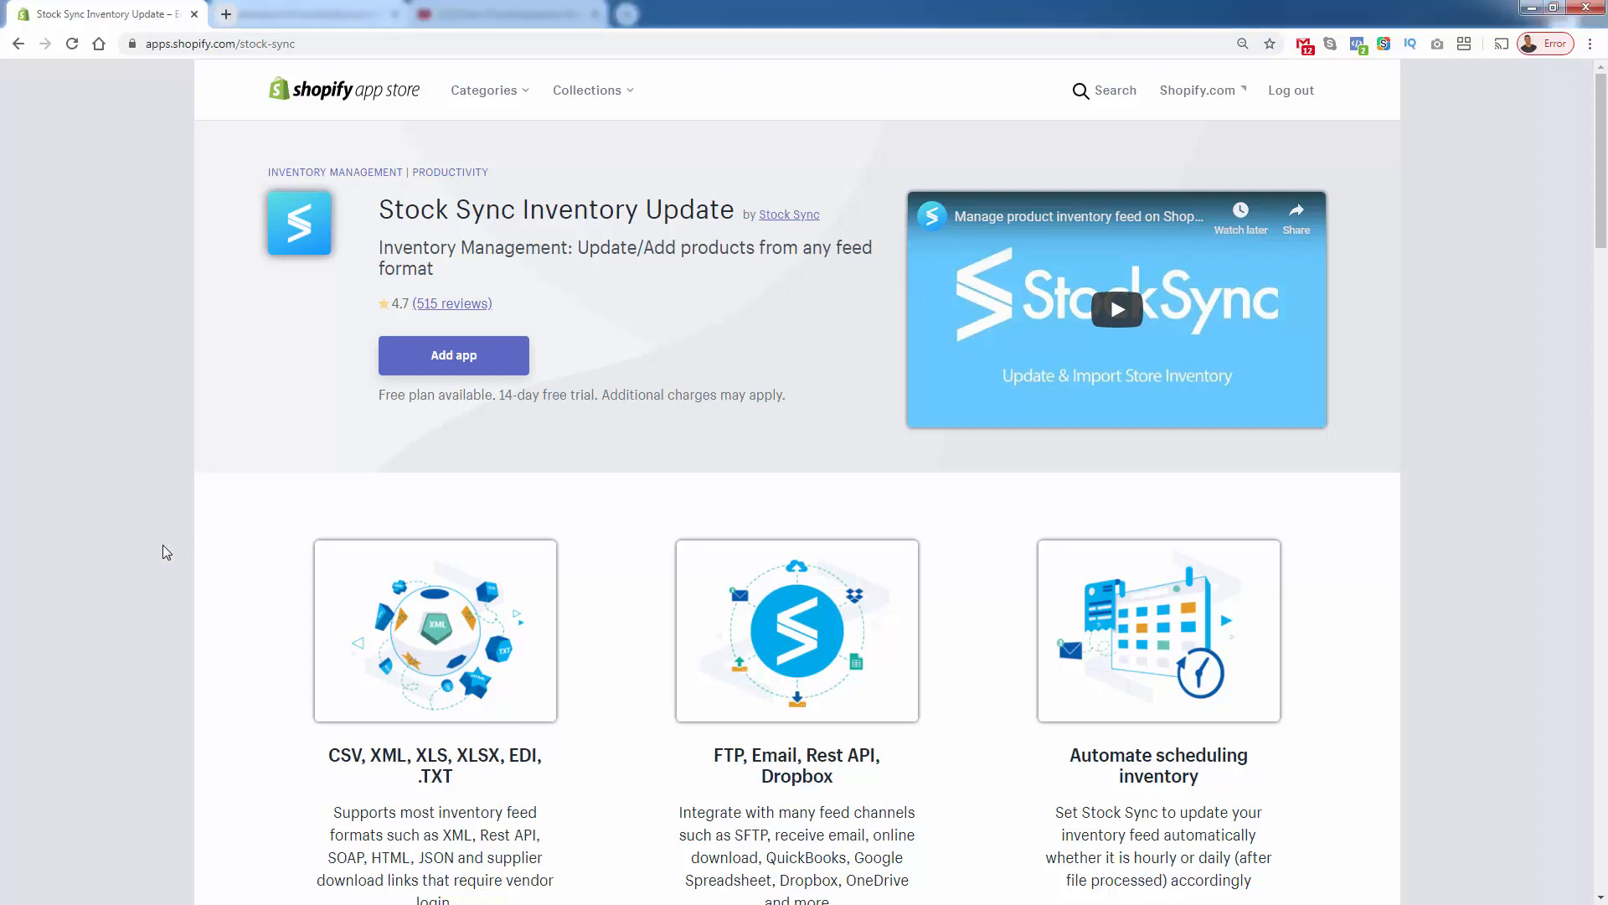
scroll(162, 552, down, 1)
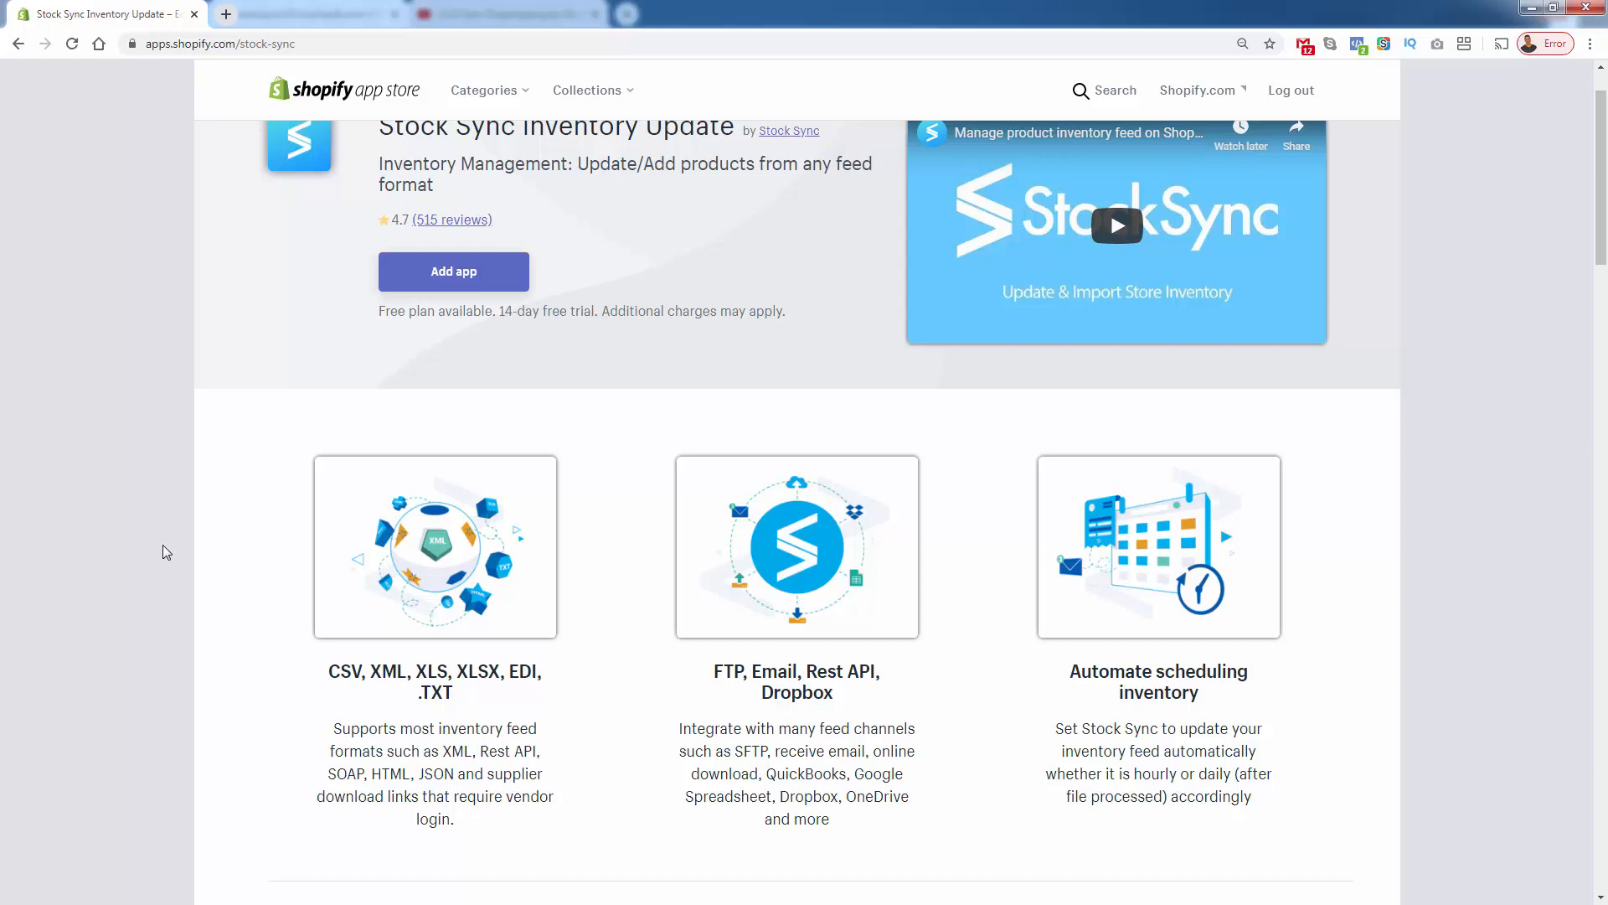
scroll(163, 552, up, 1)
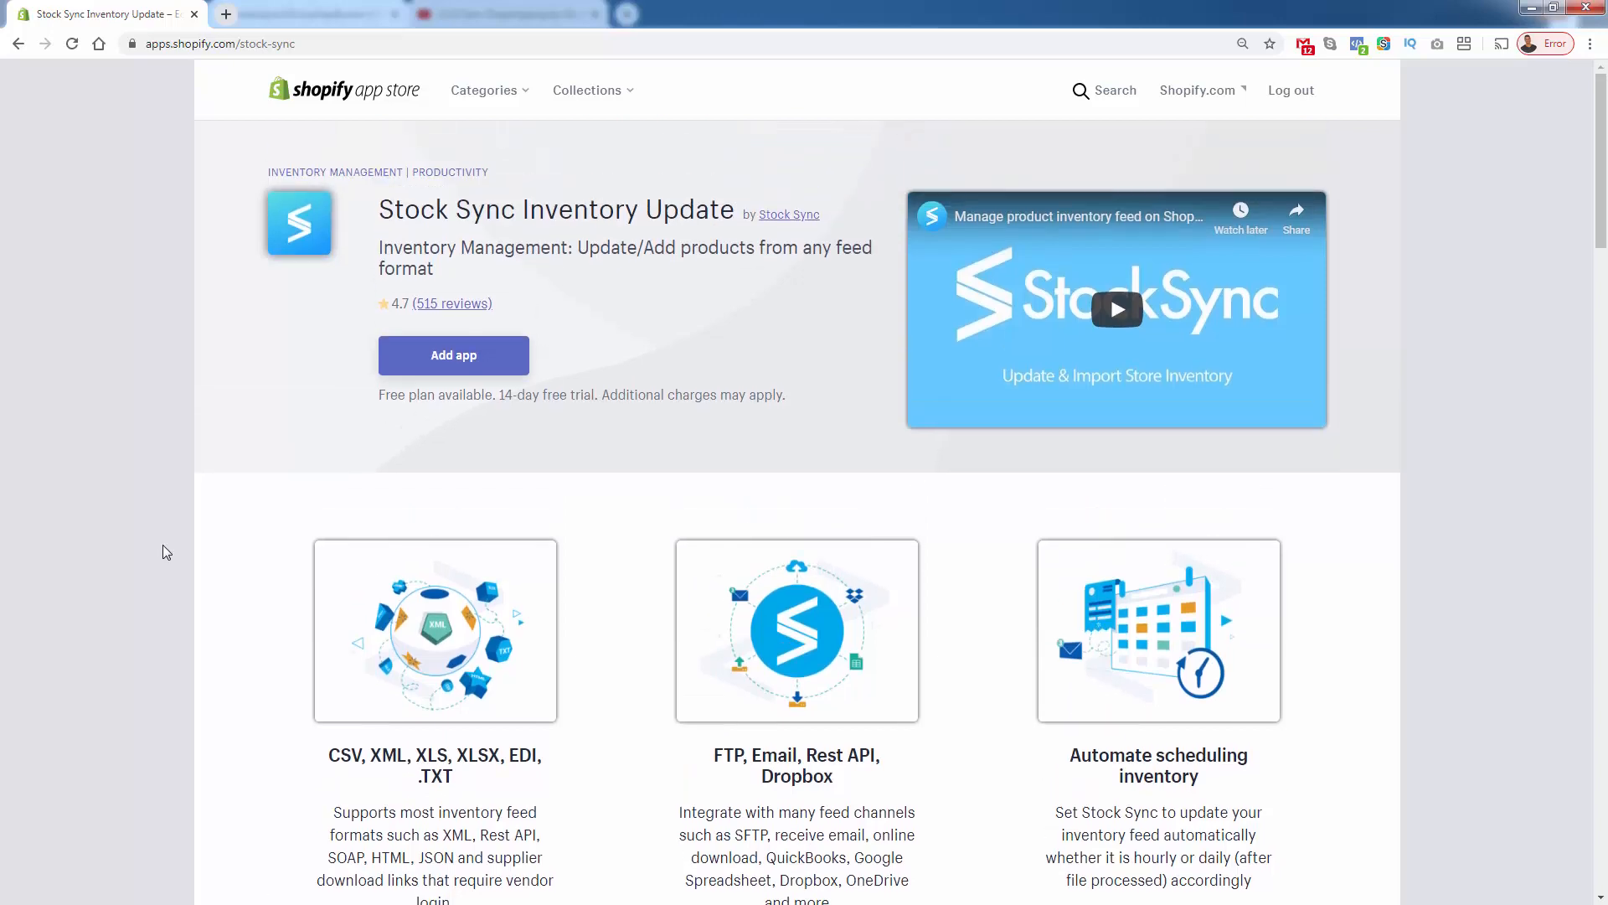
scroll(162, 552, down, 1)
scroll(163, 552, down, 1)
scroll(163, 552, down, 1)
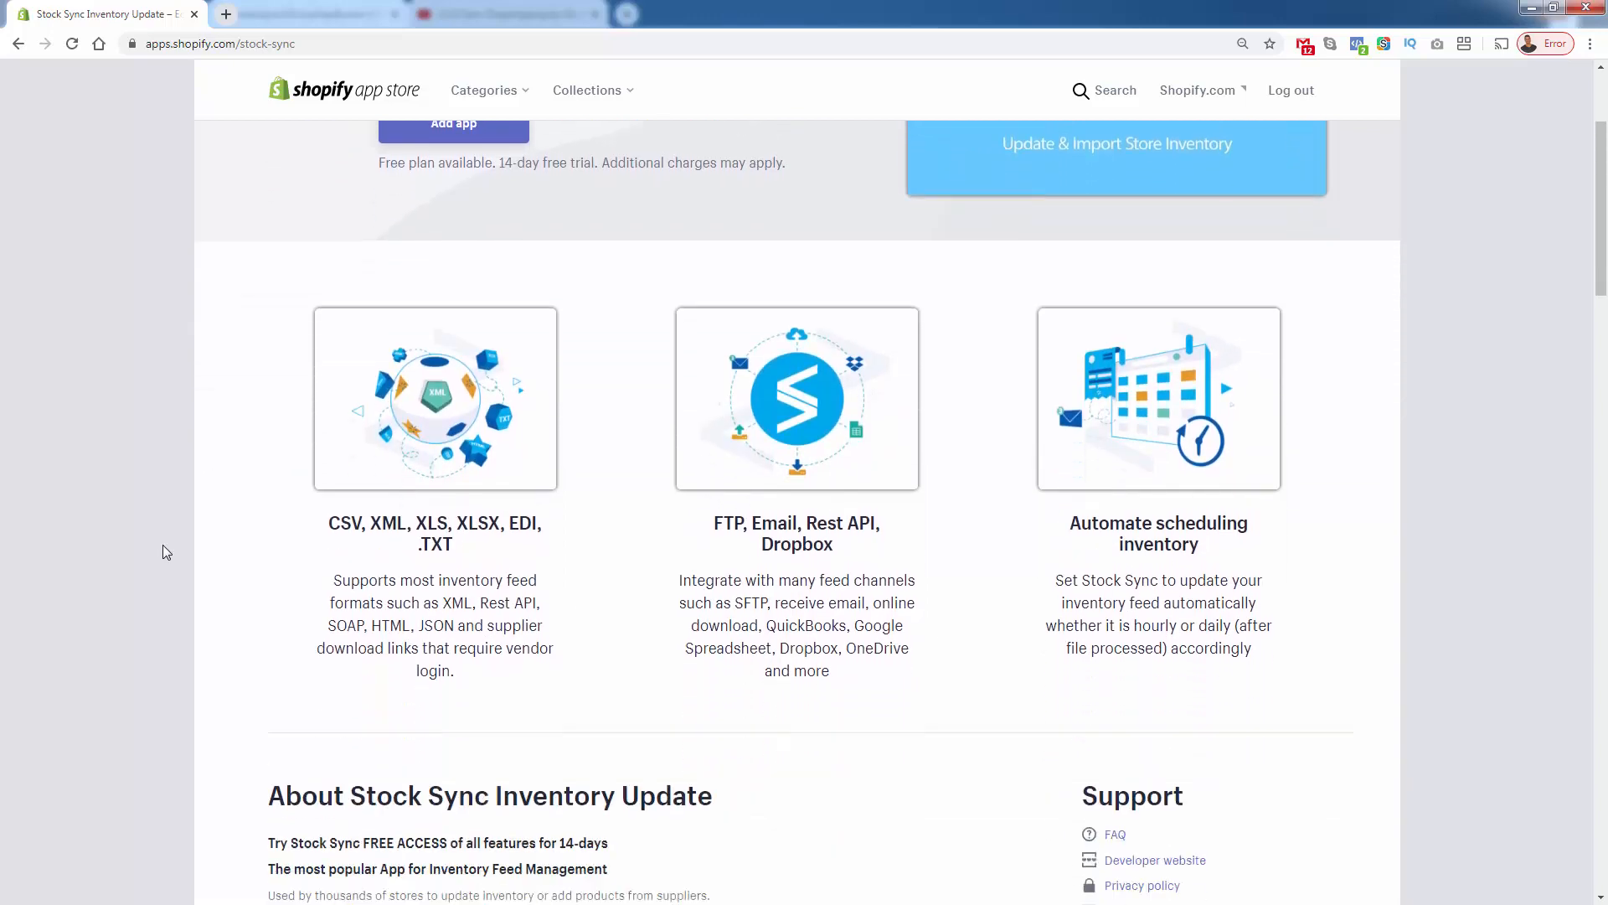
scroll(161, 552, down, 1)
scroll(161, 552, down, 1)
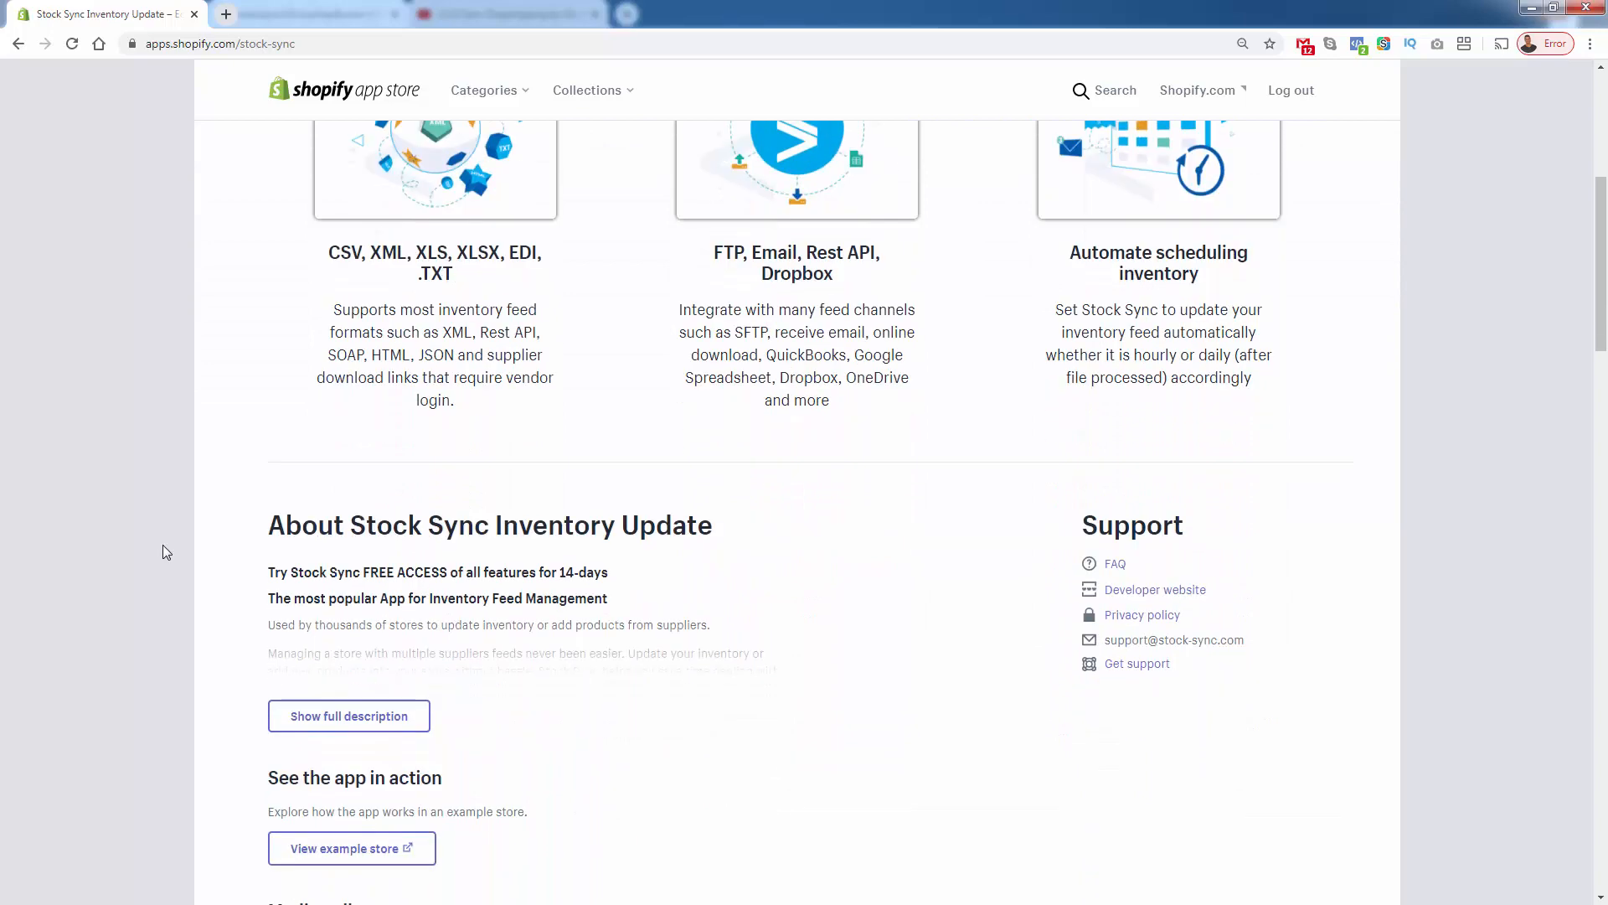
- Review Stock Sync's full description and add the app to the store
click(346, 717)
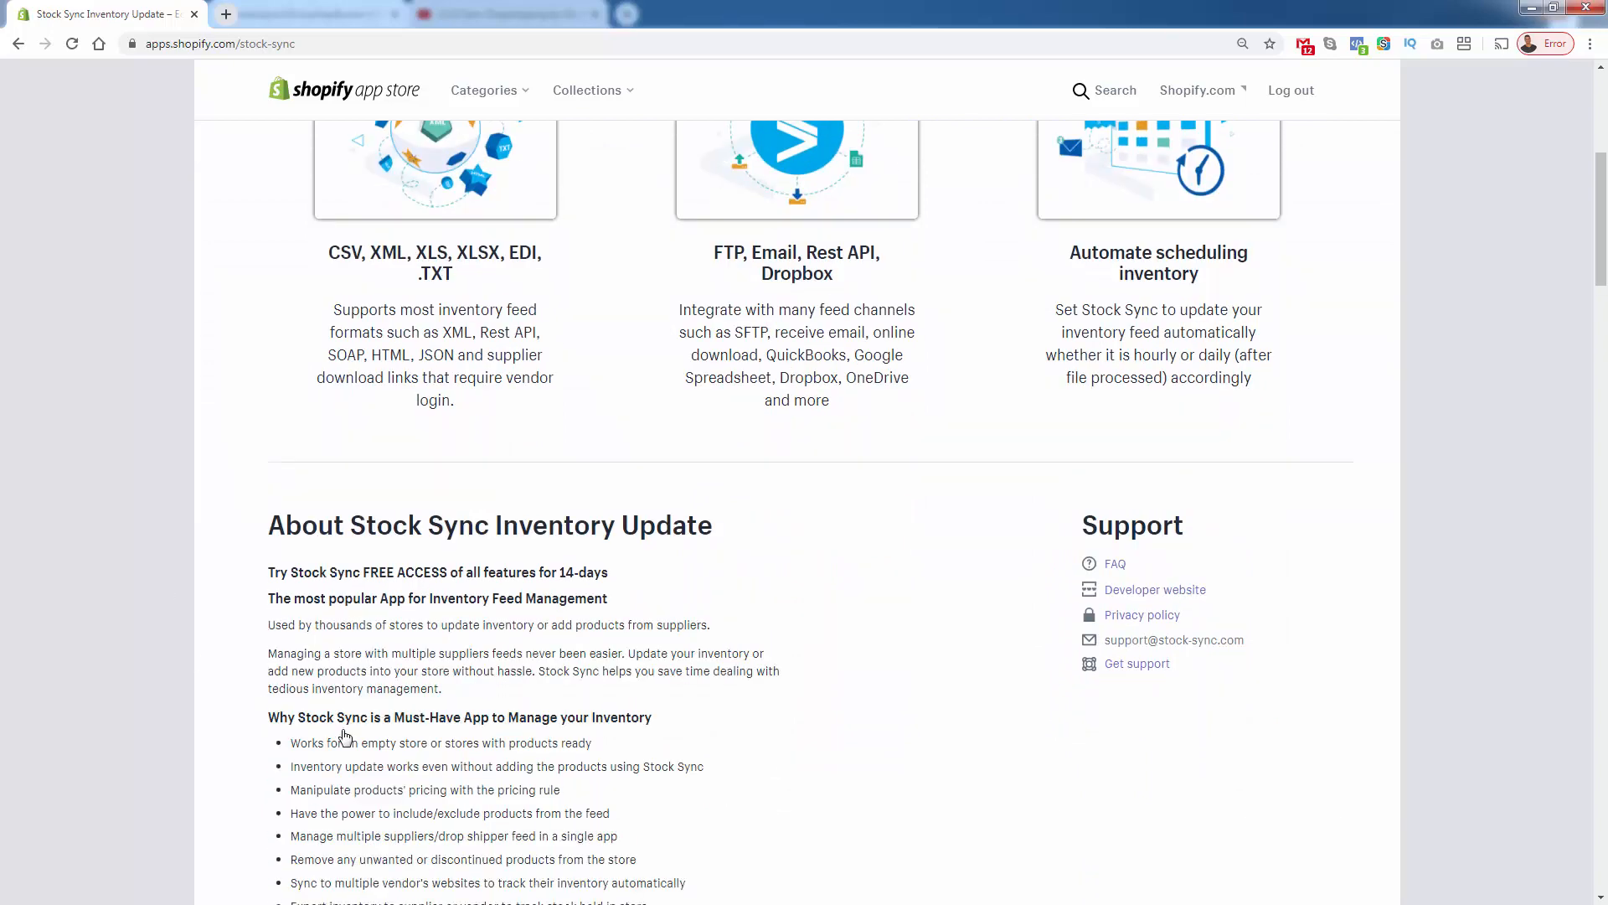
scroll(315, 683, down, 1)
scroll(295, 628, down, 1)
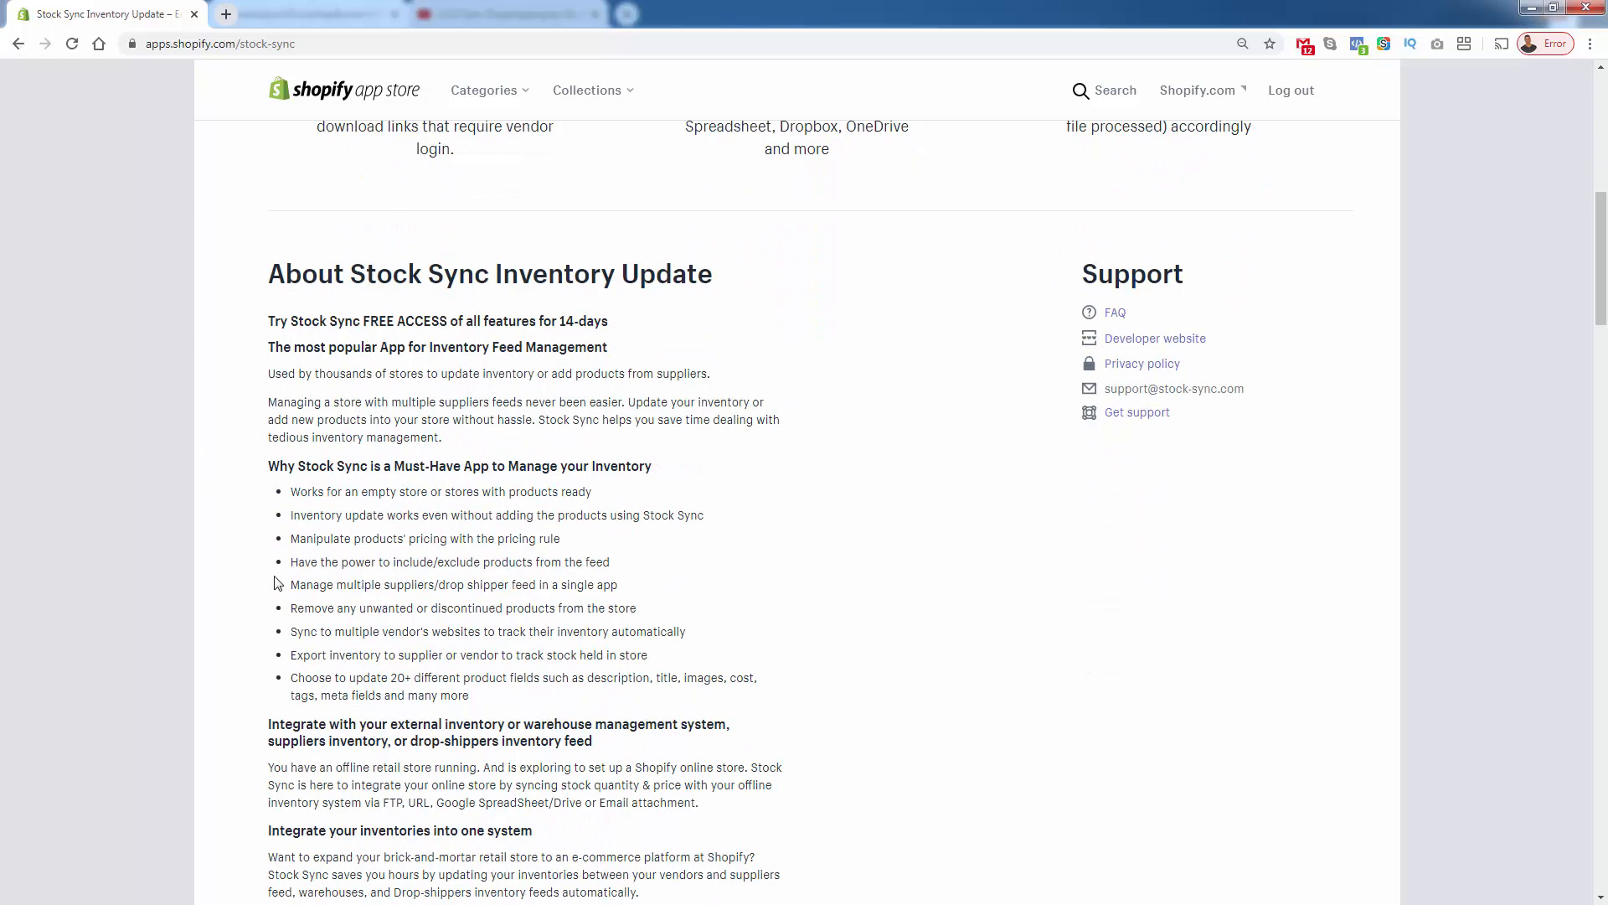
scroll(277, 579, down, 1)
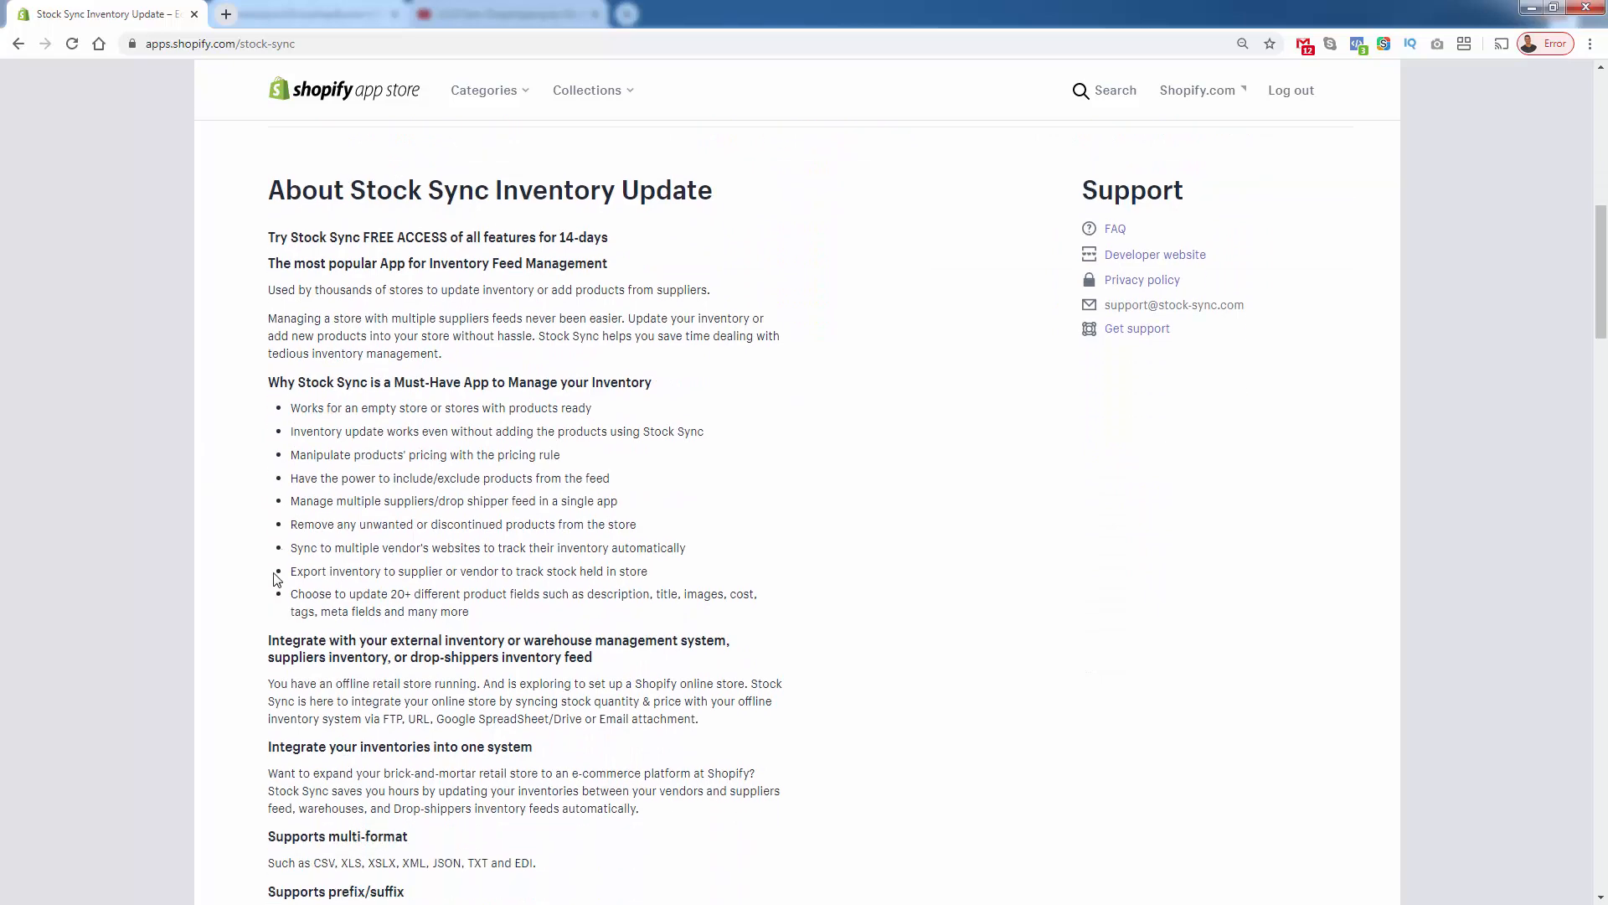
scroll(276, 580, up, 3)
scroll(280, 585, up, 4)
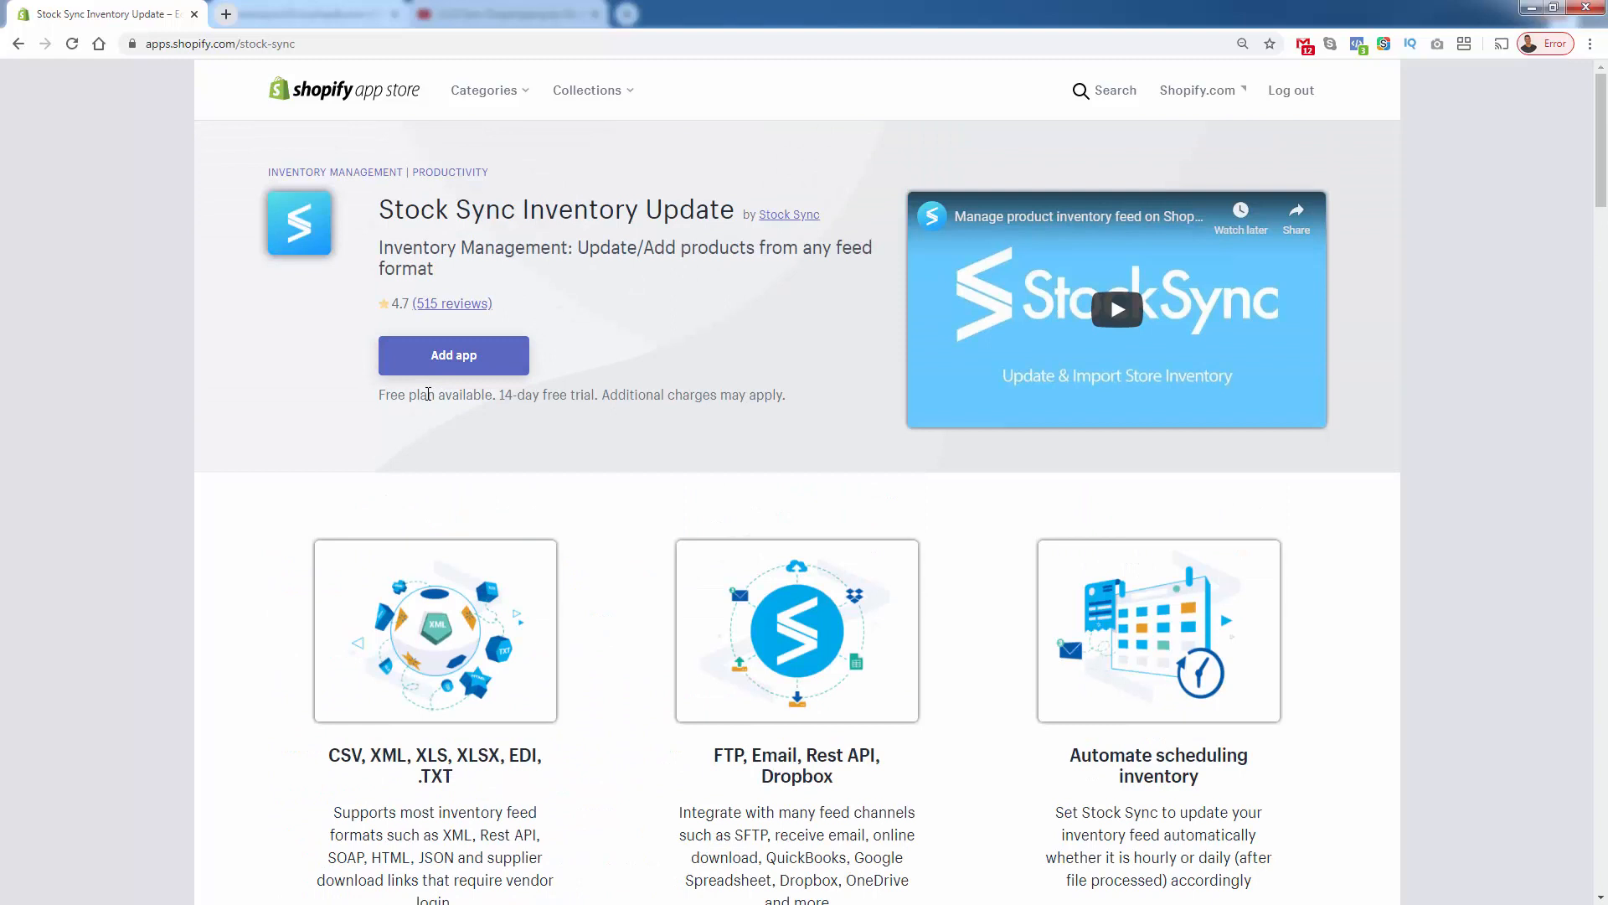
click(416, 355)
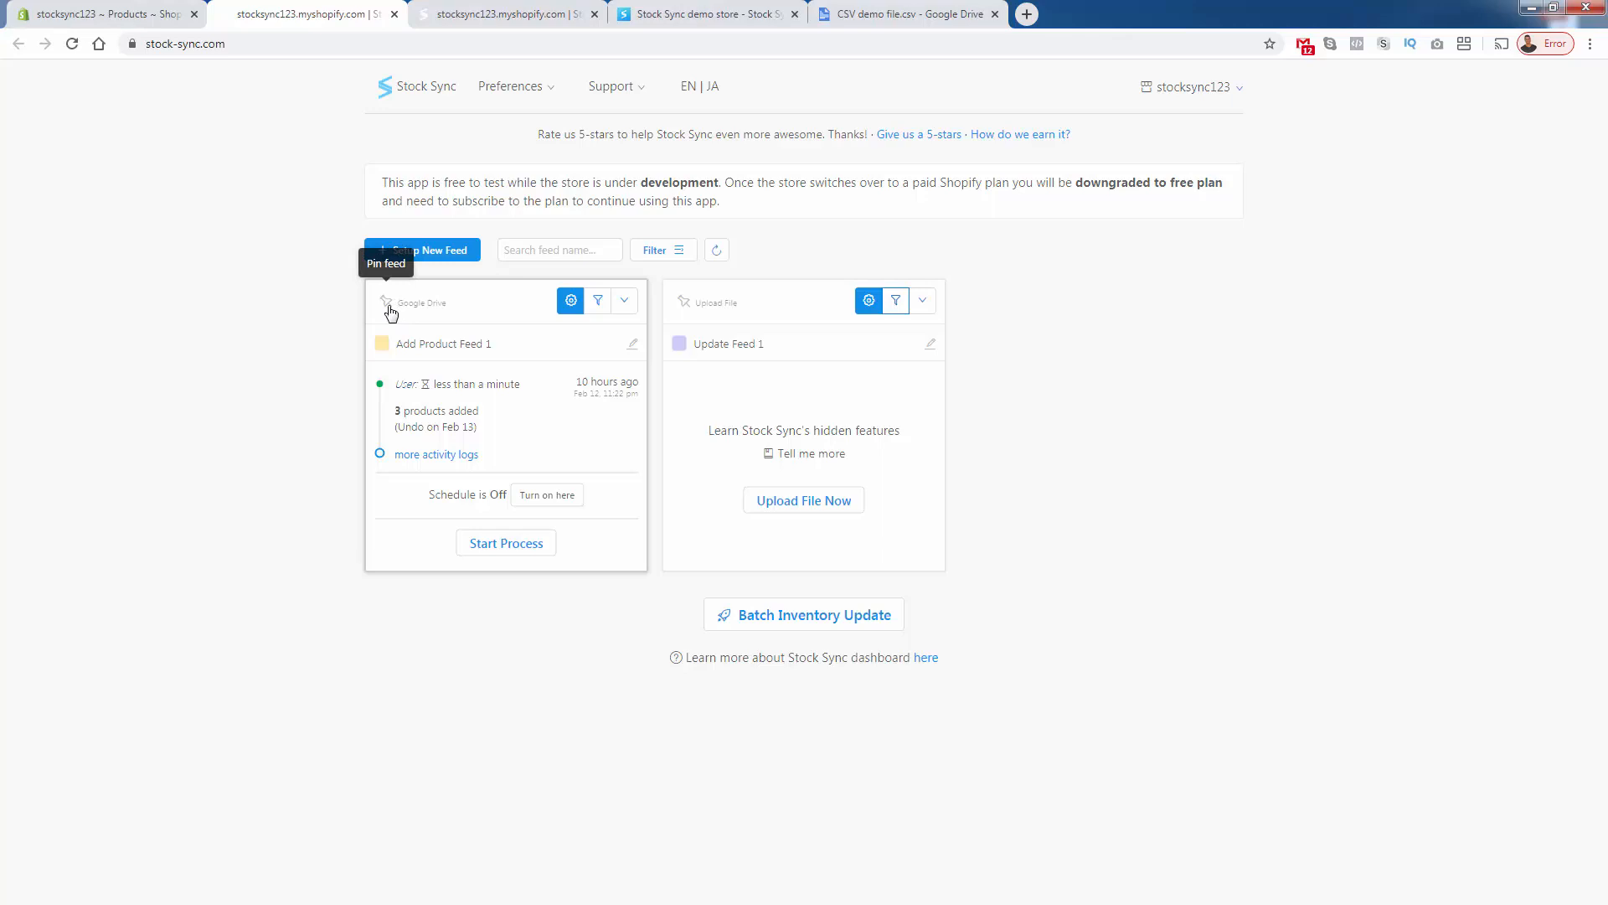
click(435, 259)
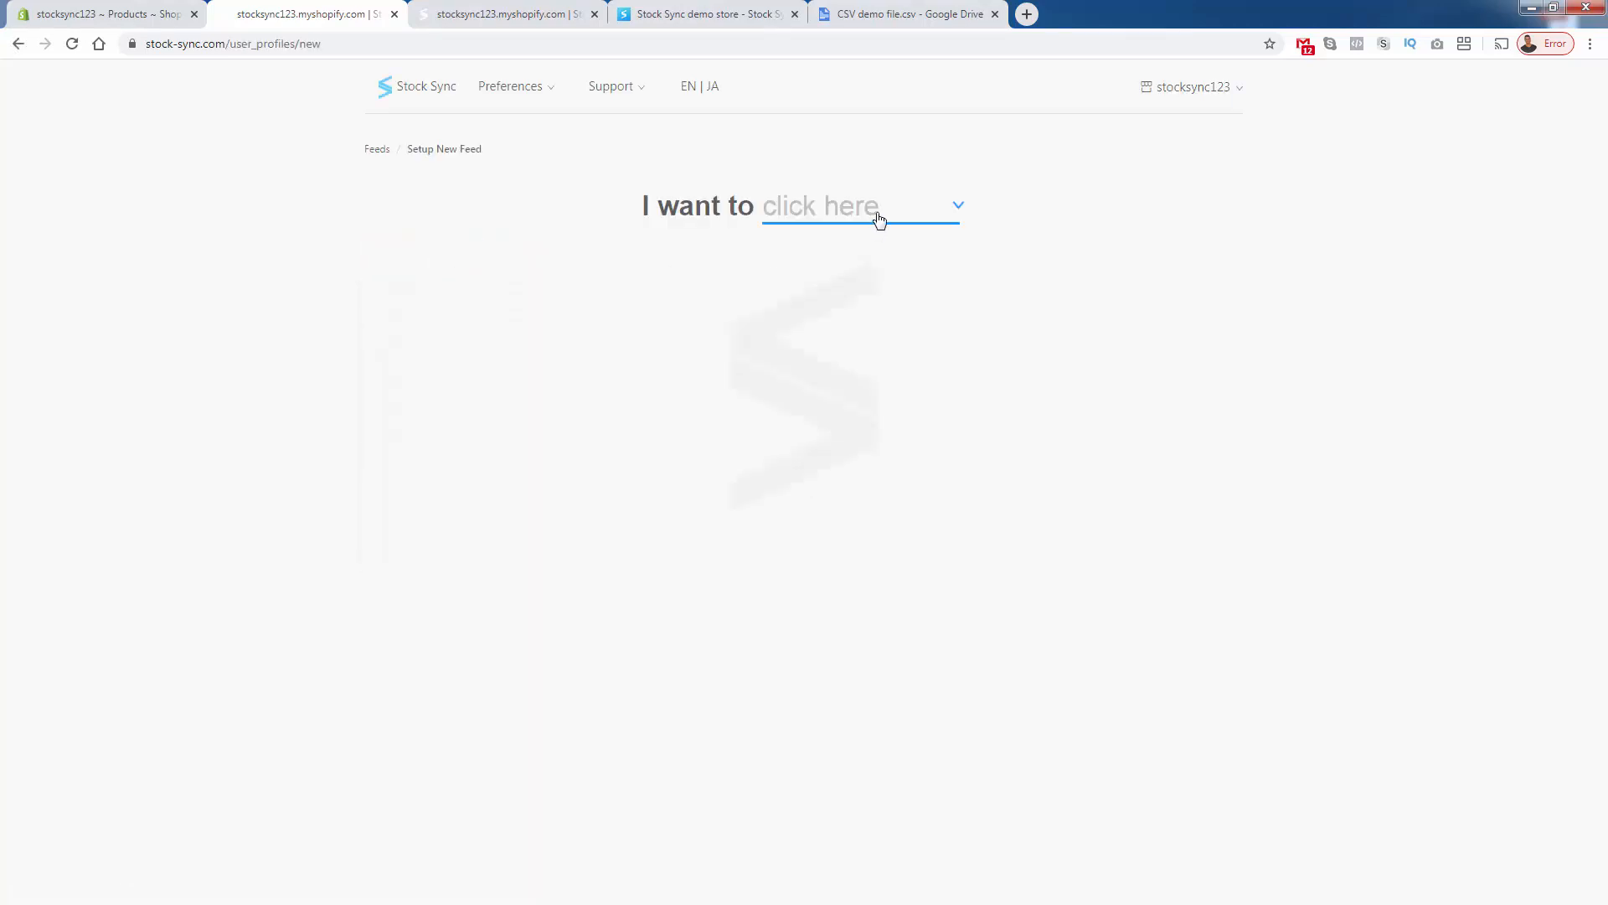
click(878, 220)
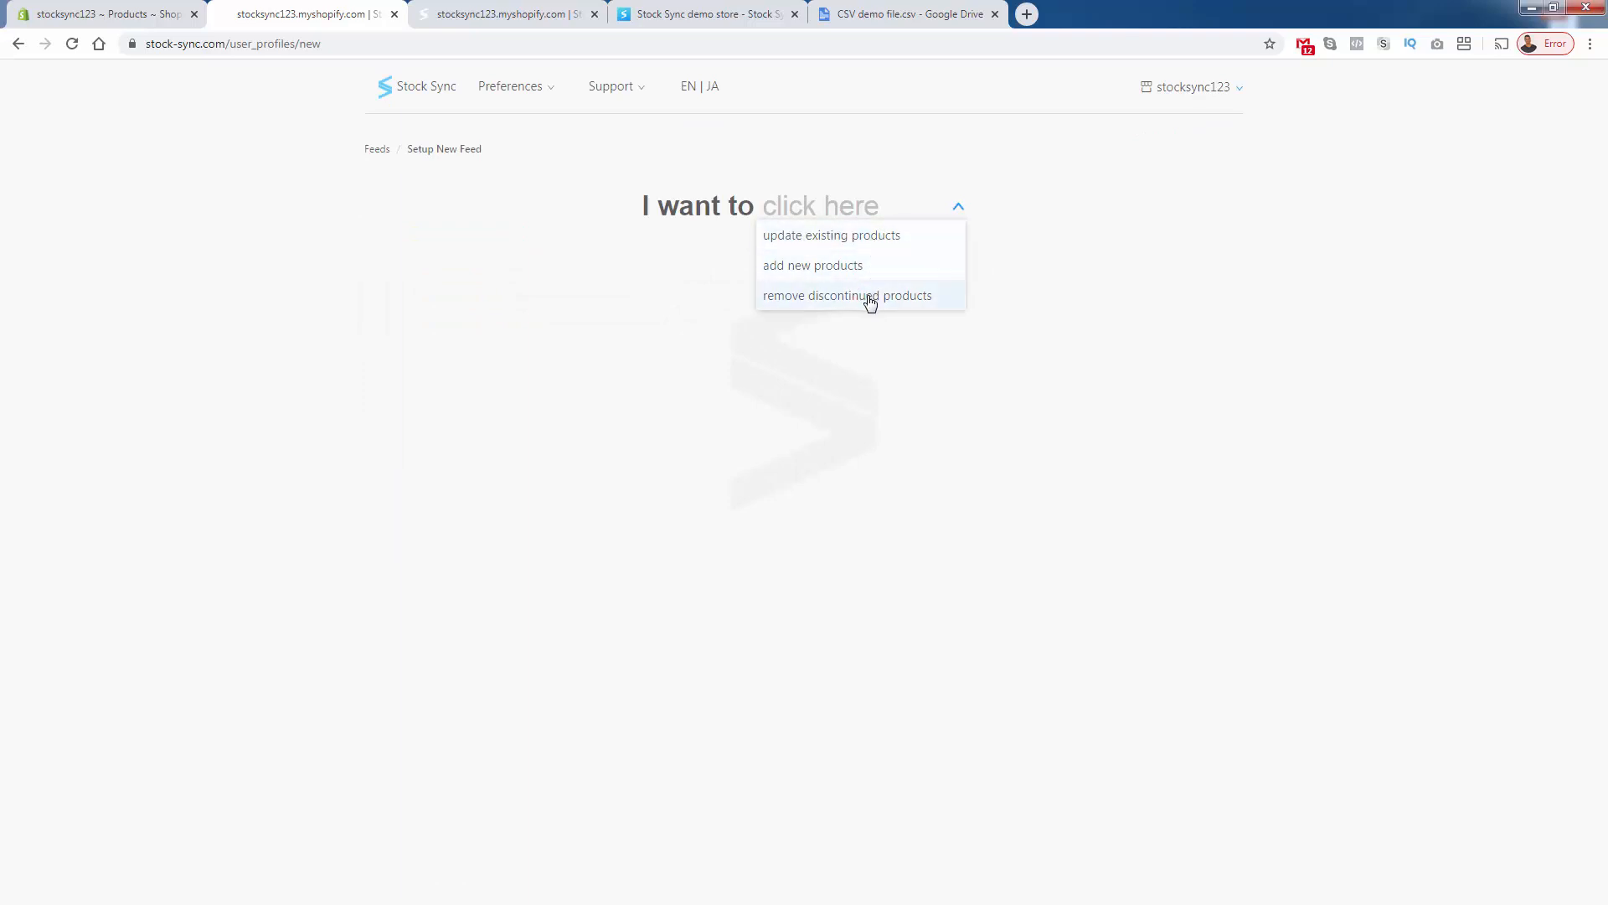
click(540, 298)
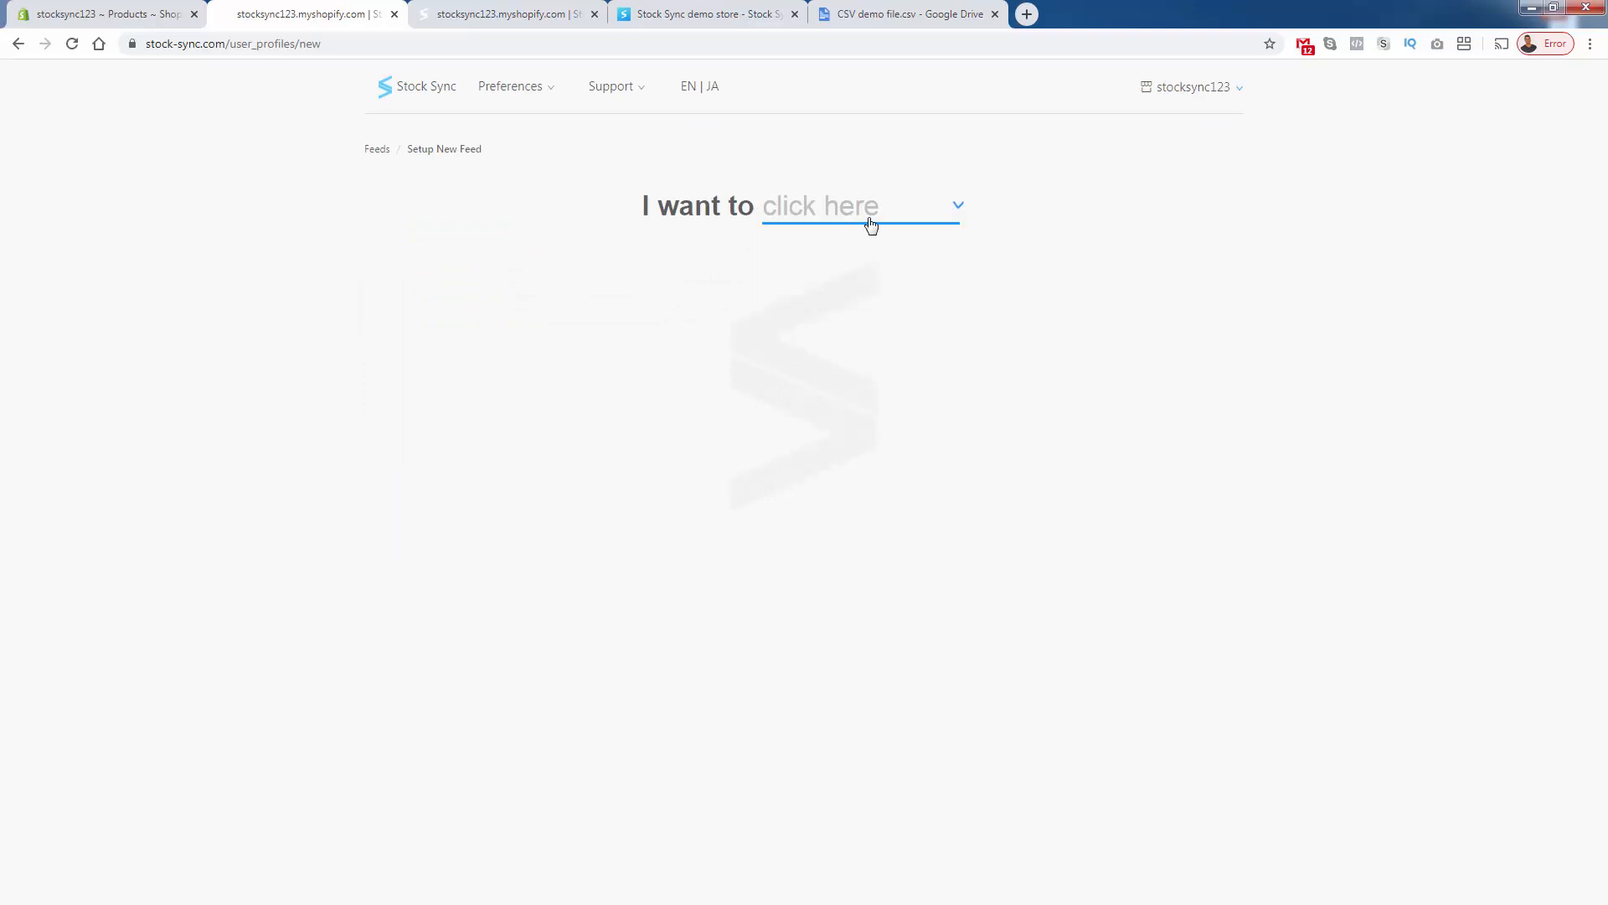
click(382, 155)
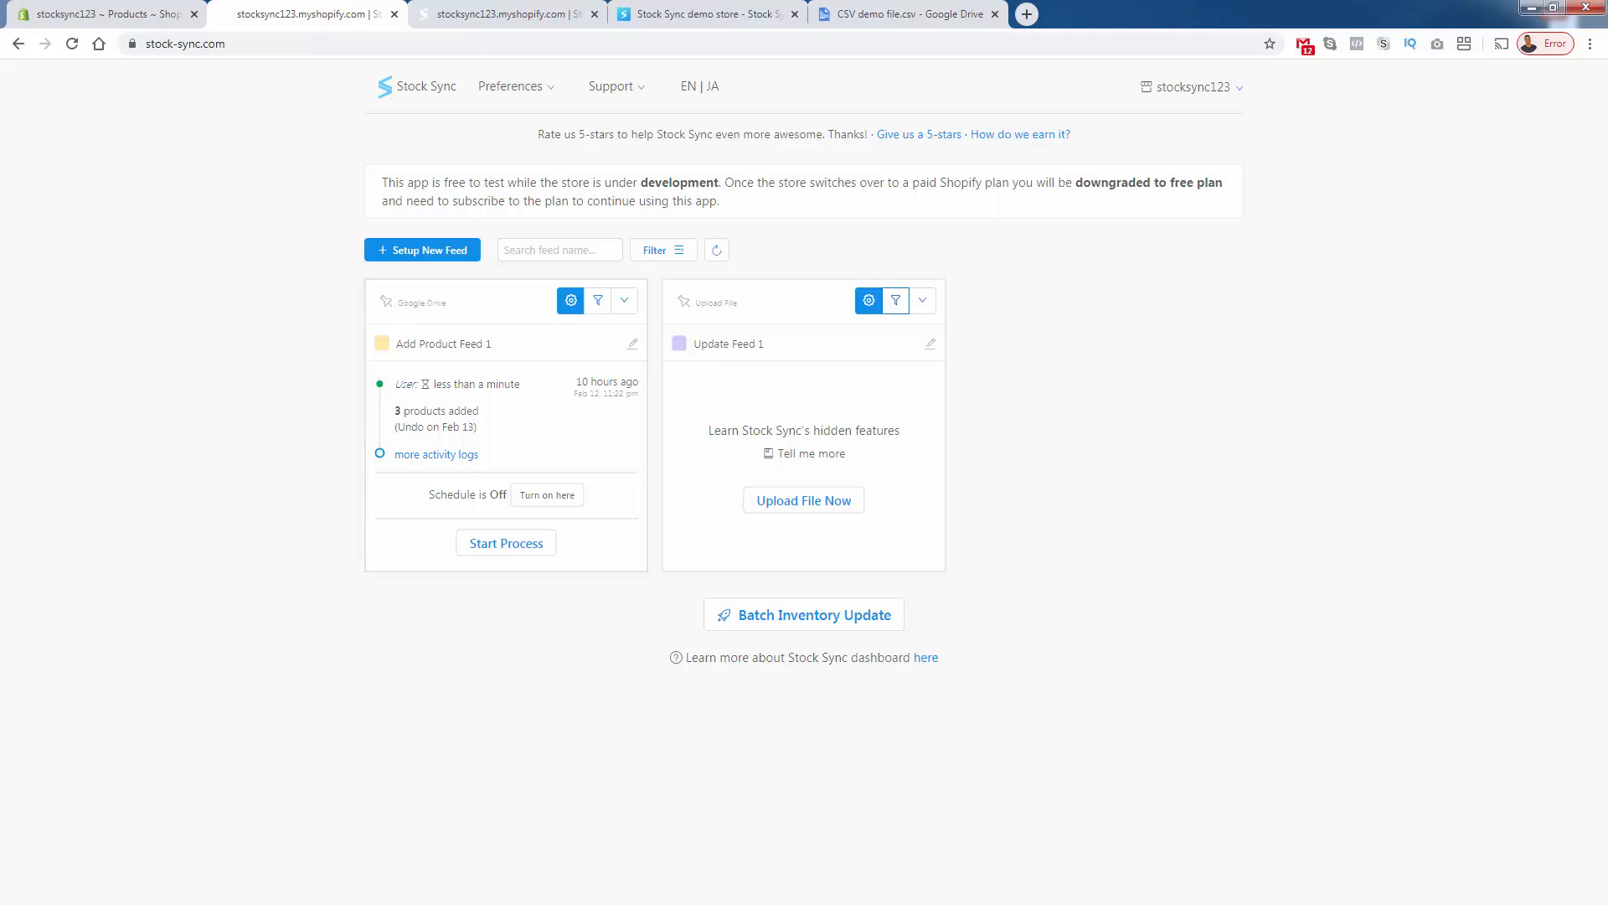
- Review Add Product Feed 1's details: last run time, 3 products last added and Ready status
click(479, 346)
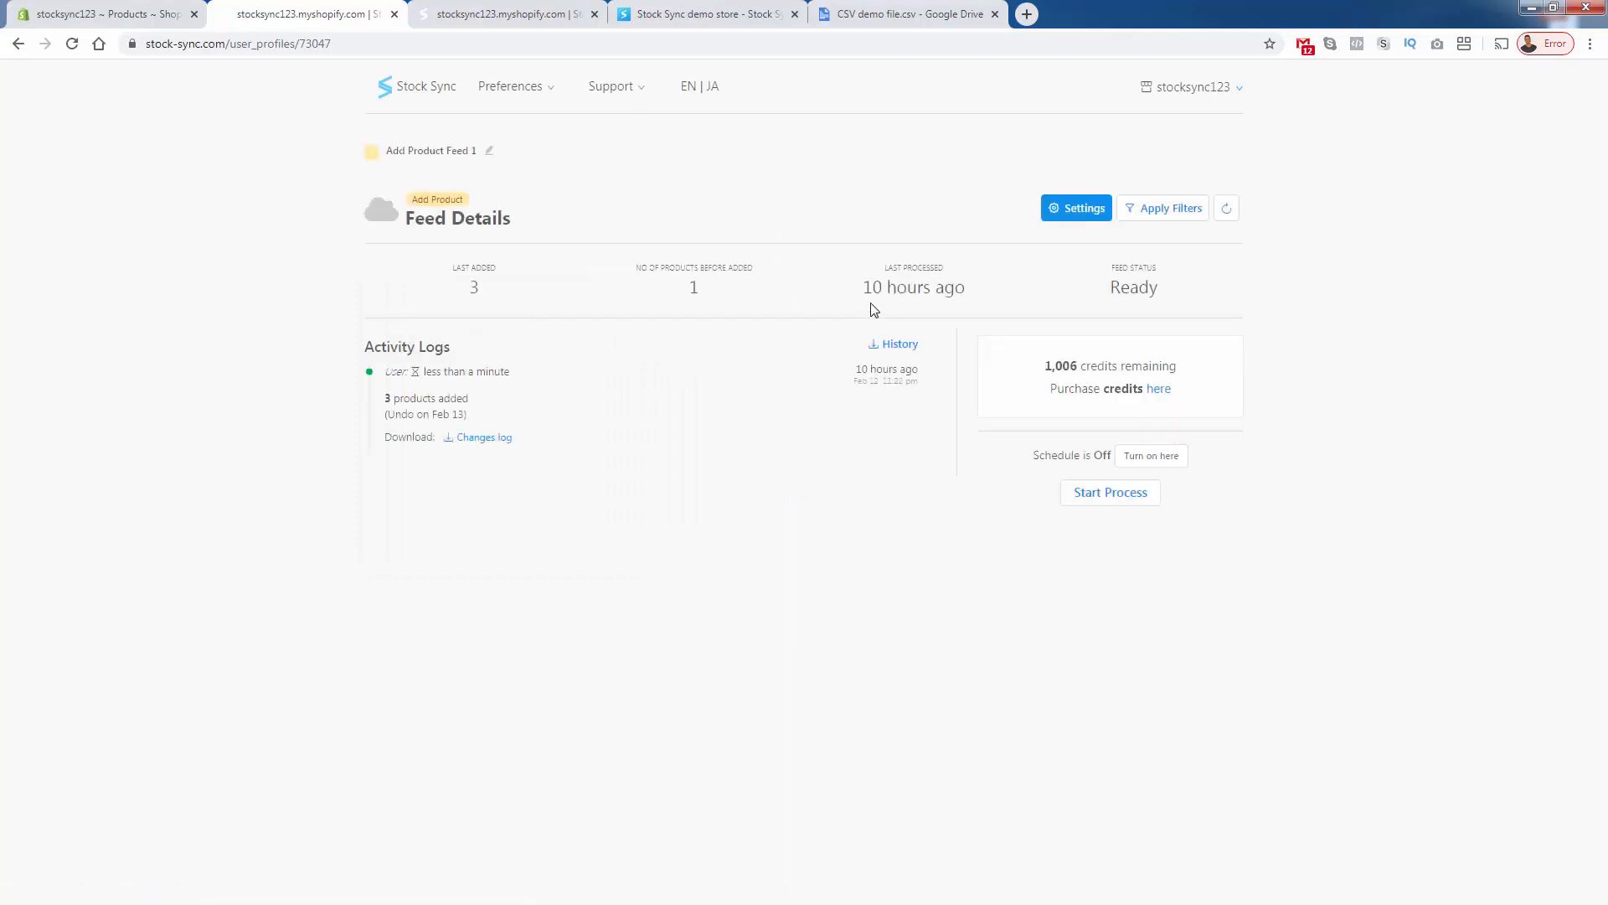
double_click(888, 291)
click(889, 291)
drag(413, 299, 485, 292)
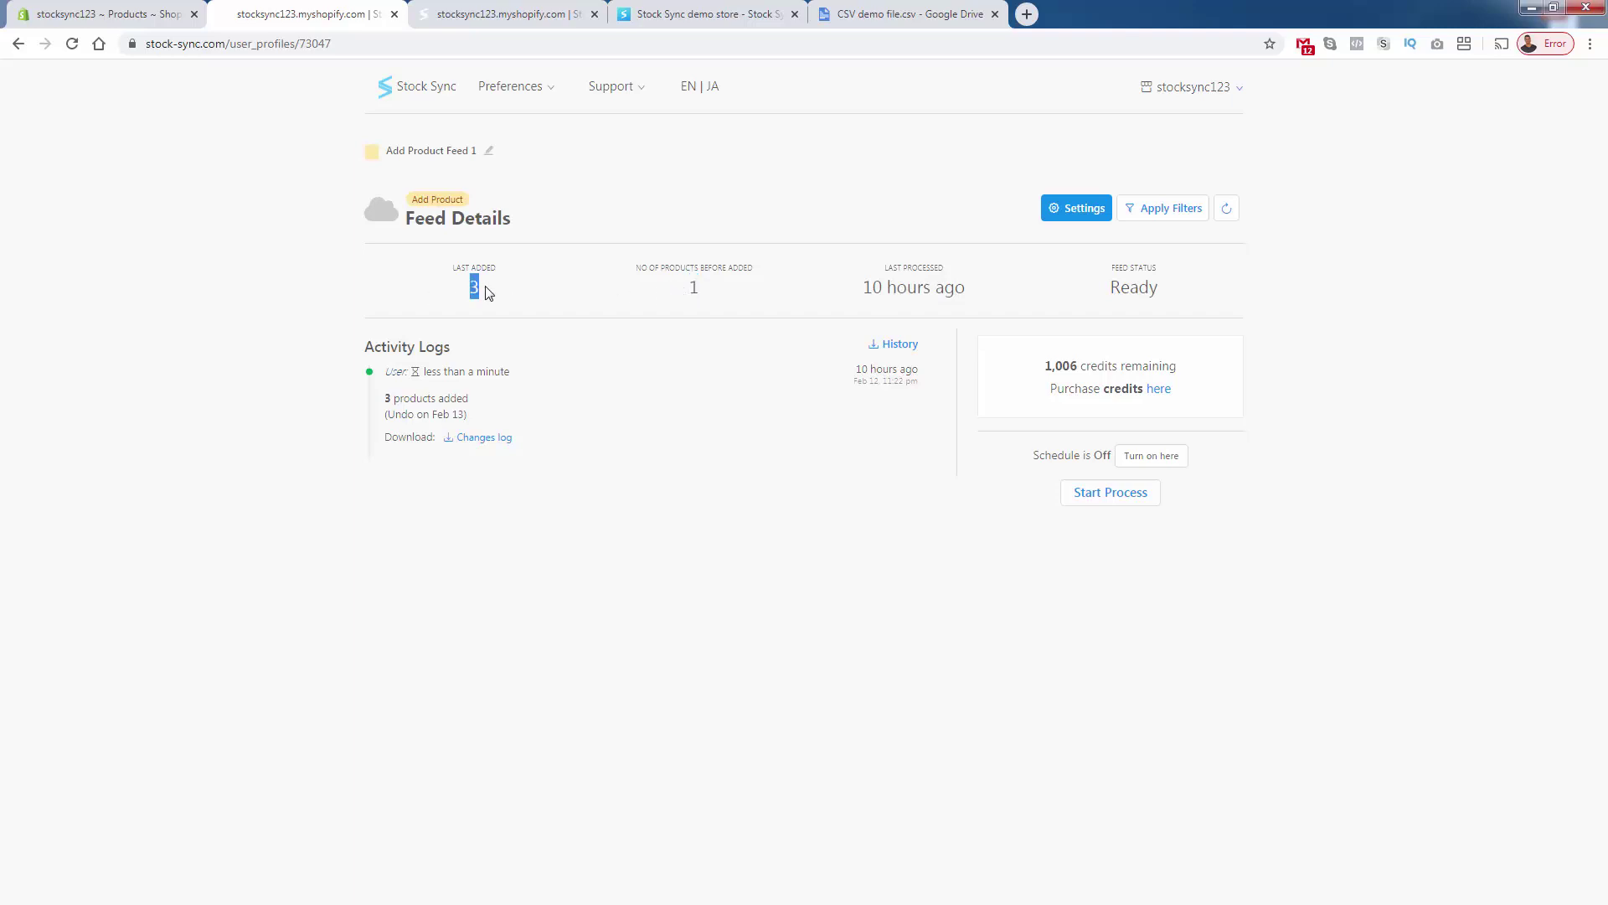
double_click(1143, 294)
click(484, 458)
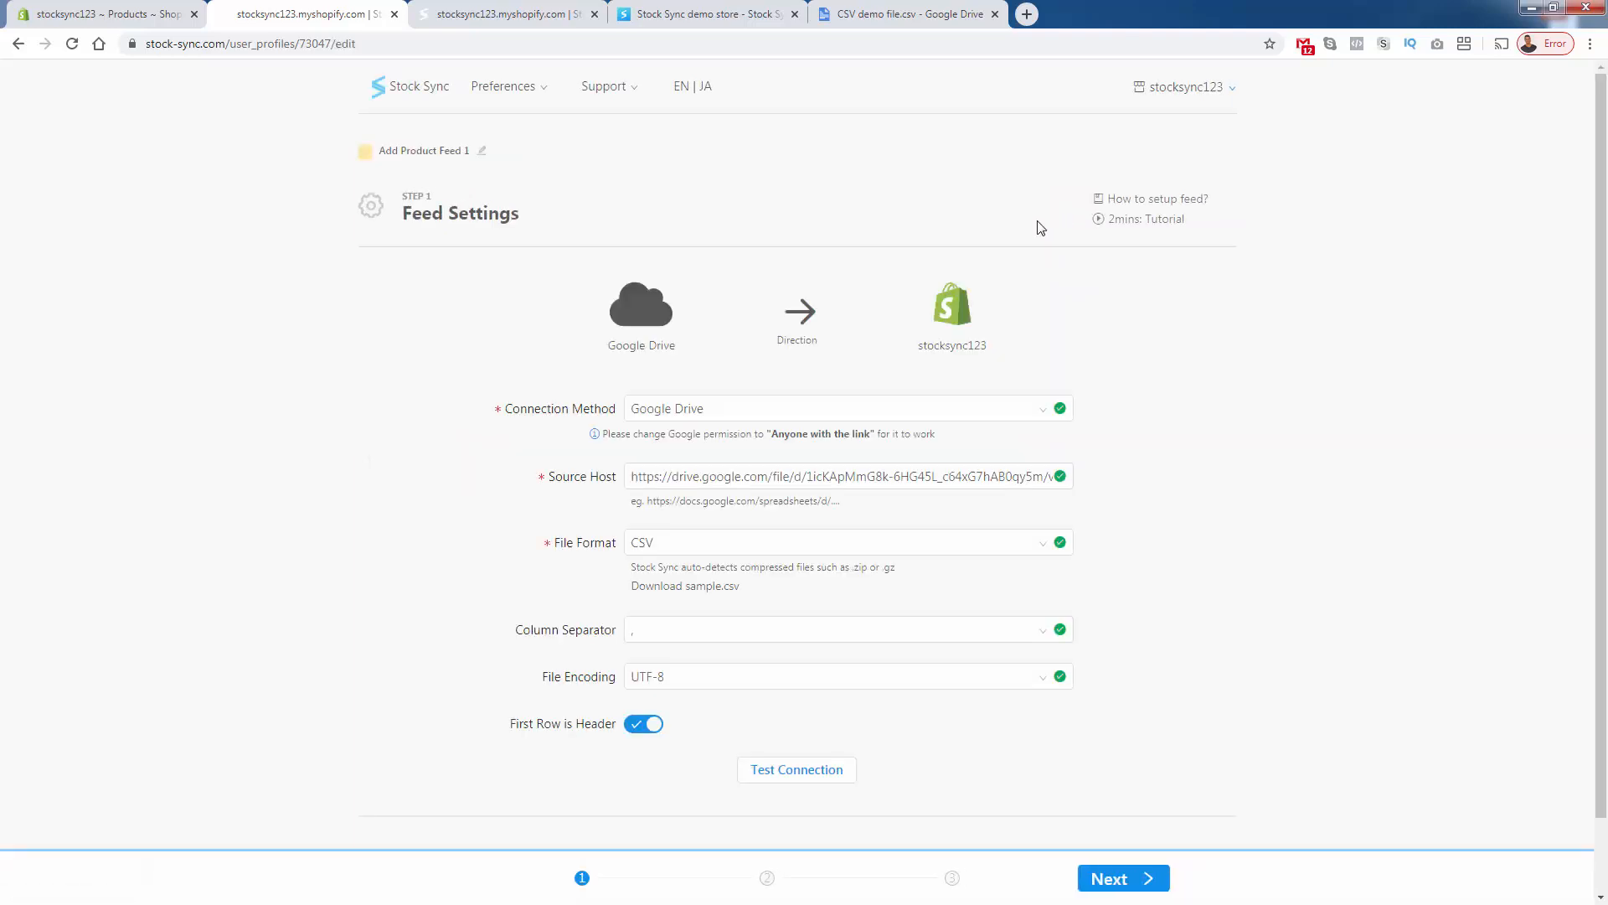
- Keep Google Drive as the connection method and select the CSV demo file's Drive link in Source Host
click(947, 416)
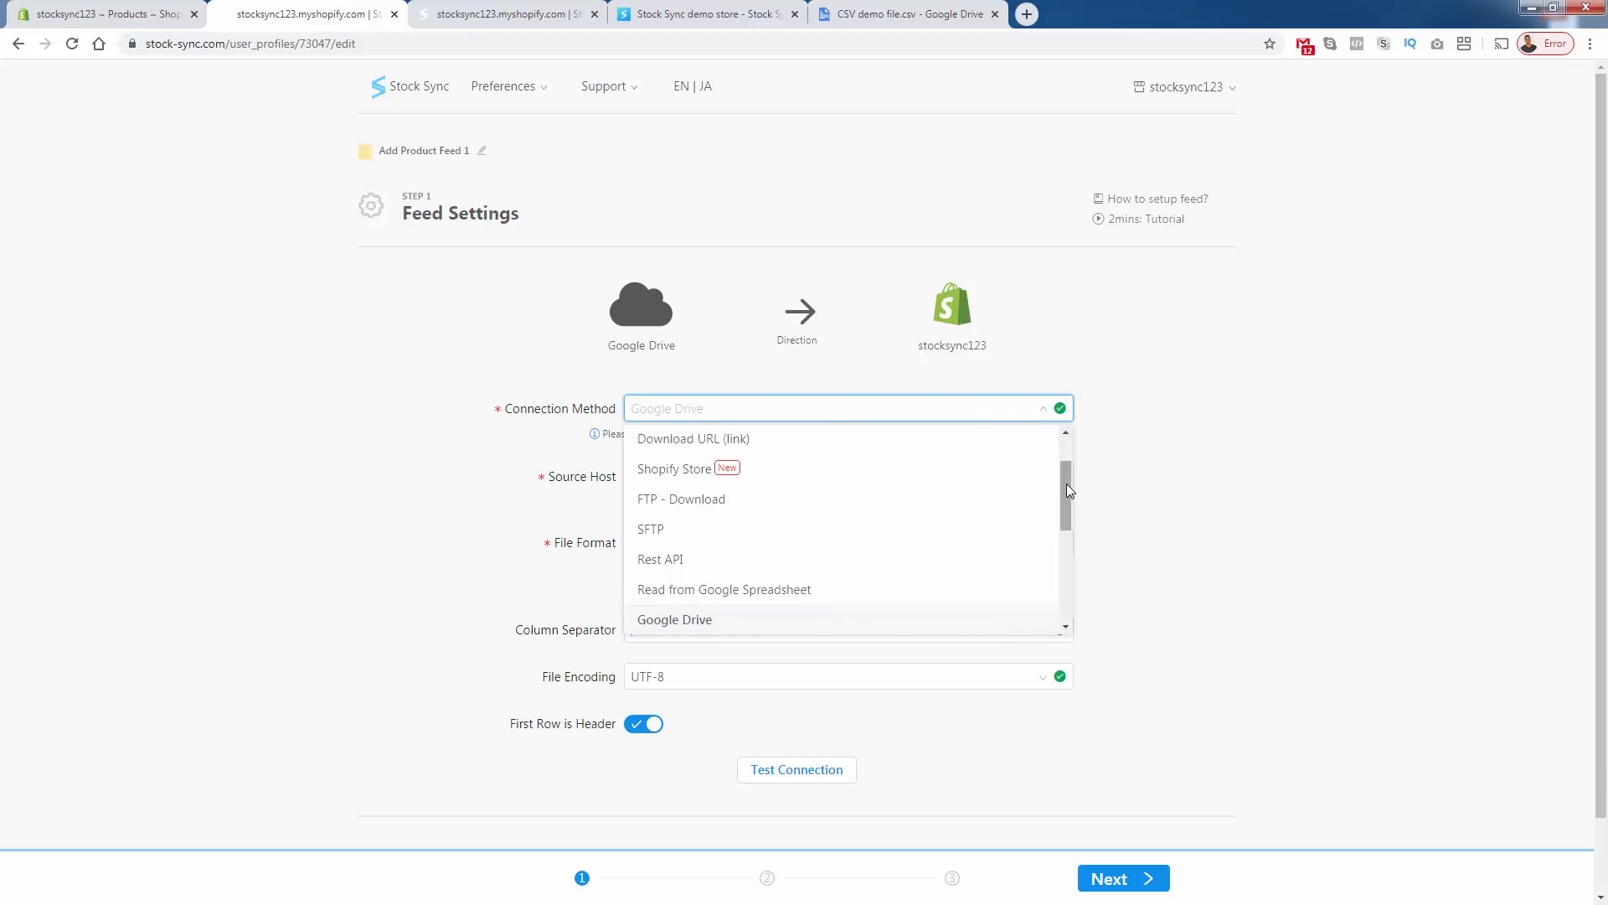
mouse_move(1068, 484)
mouse_down()
mouse_move(1068, 439)
mouse_move(1056, 482)
mouse_up()
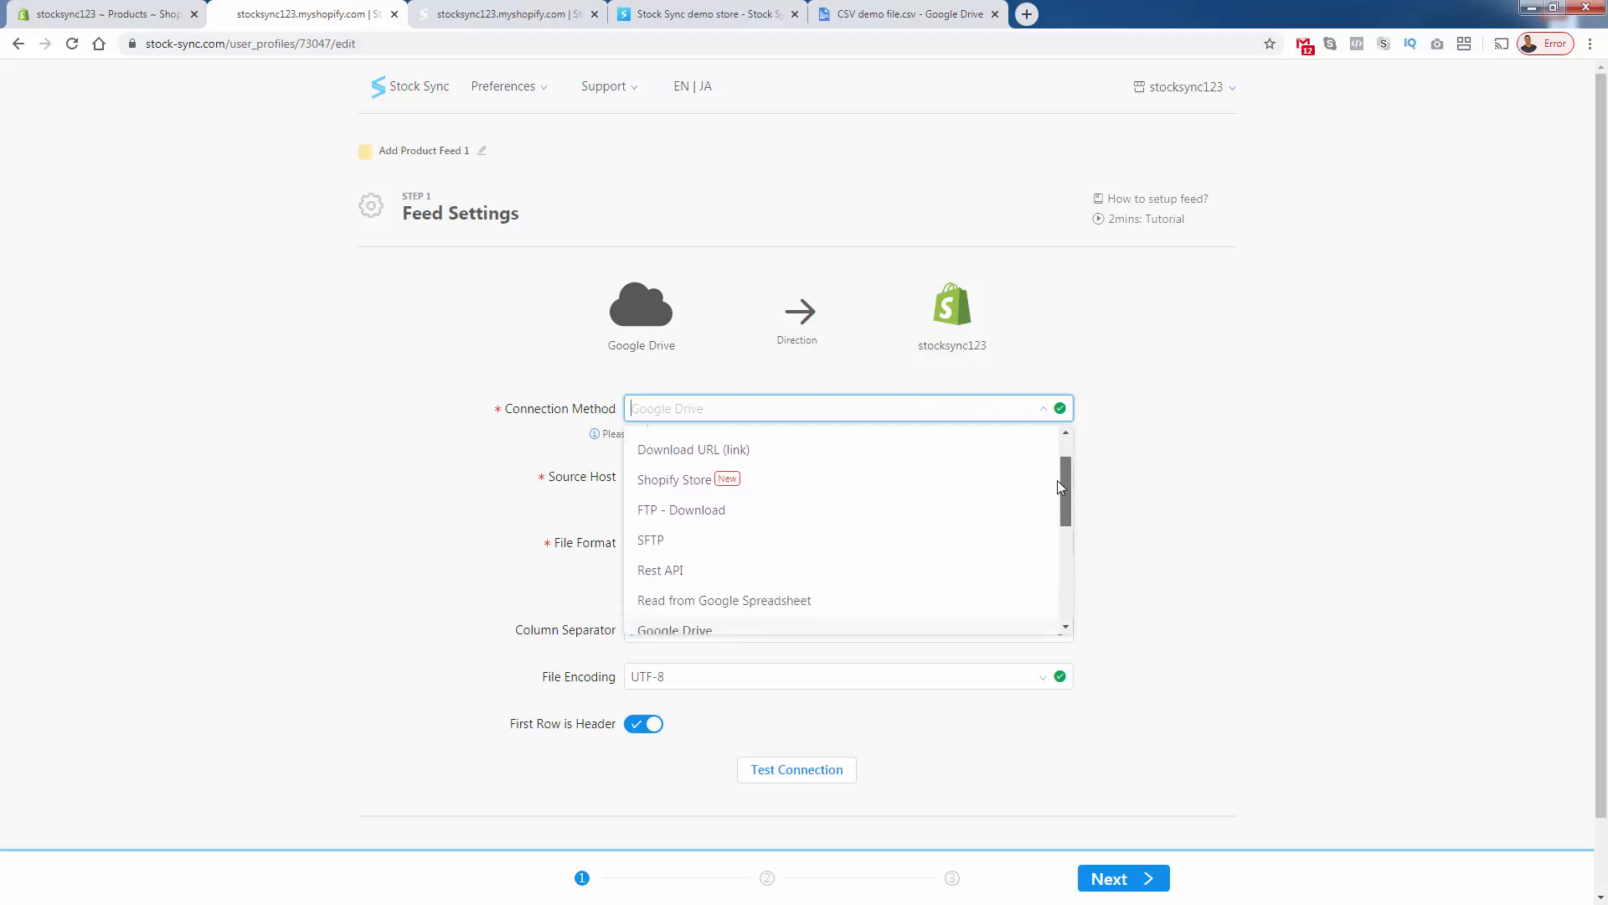
mouse_move(1057, 488)
mouse_down()
mouse_move(1057, 579)
mouse_move(1064, 500)
mouse_move(1064, 515)
mouse_up()
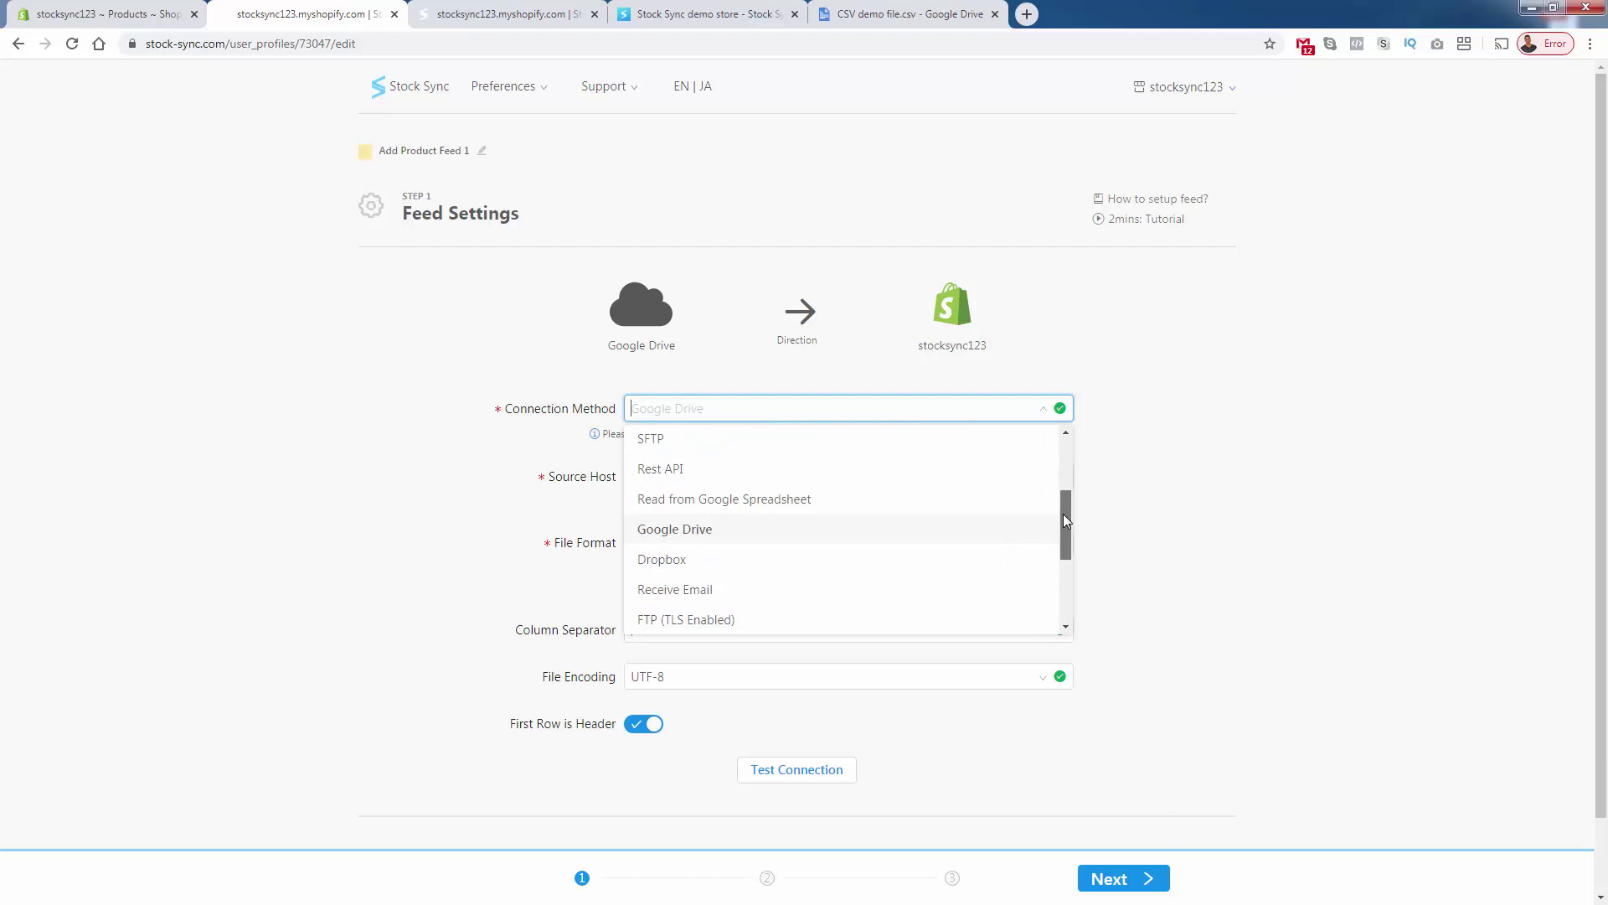
click(973, 544)
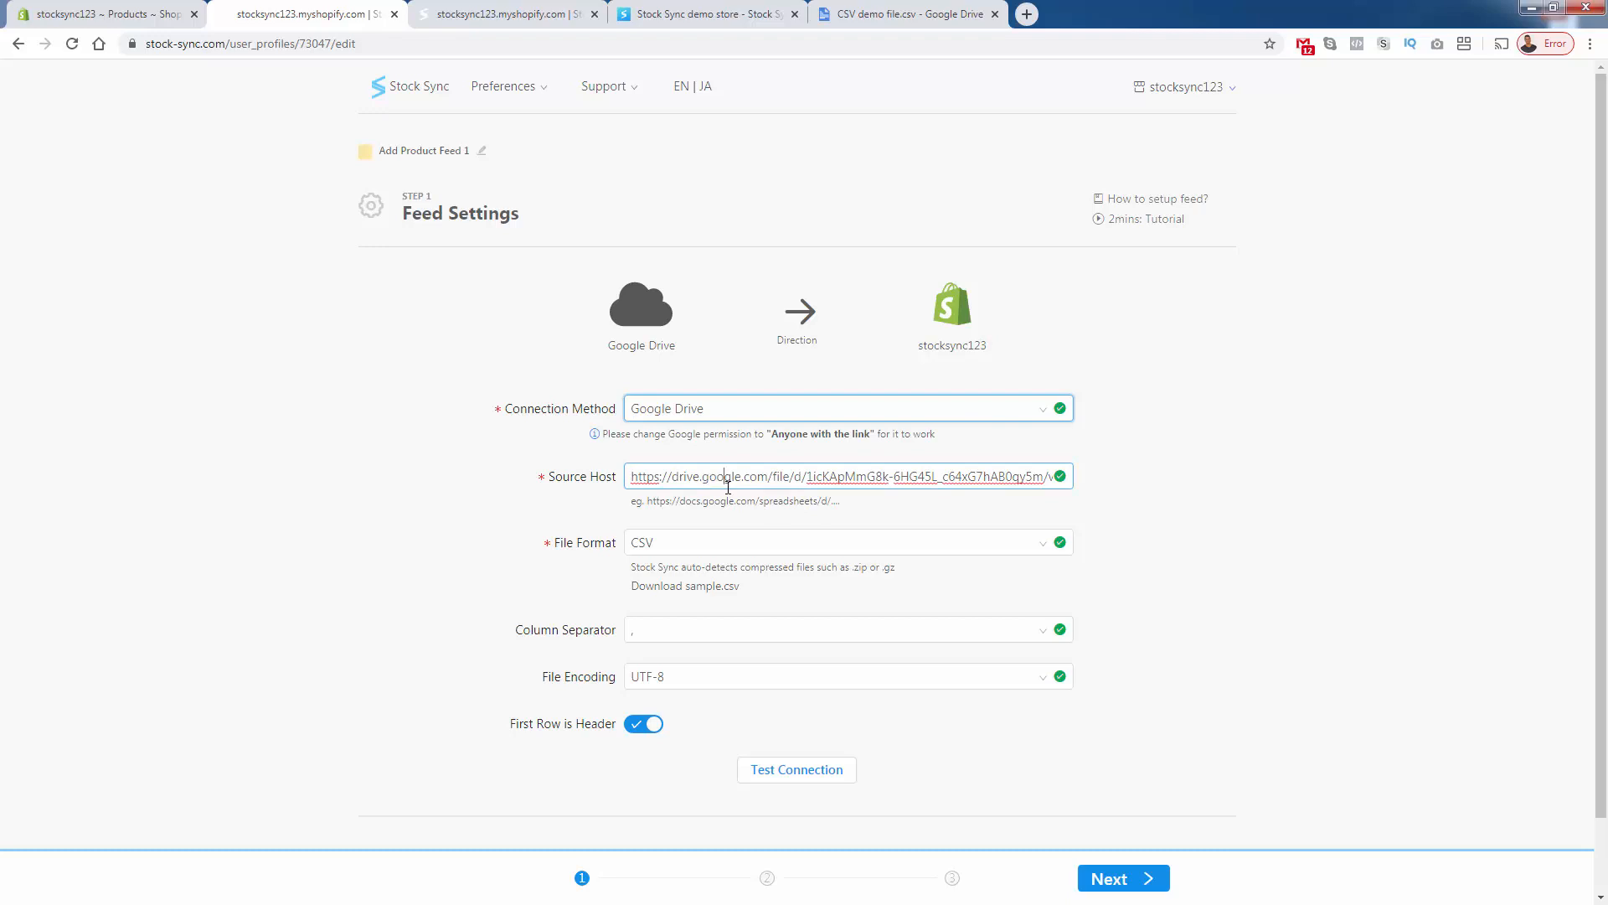
drag(724, 479, 837, 496)
click(845, 478)
key(ctrl+a)
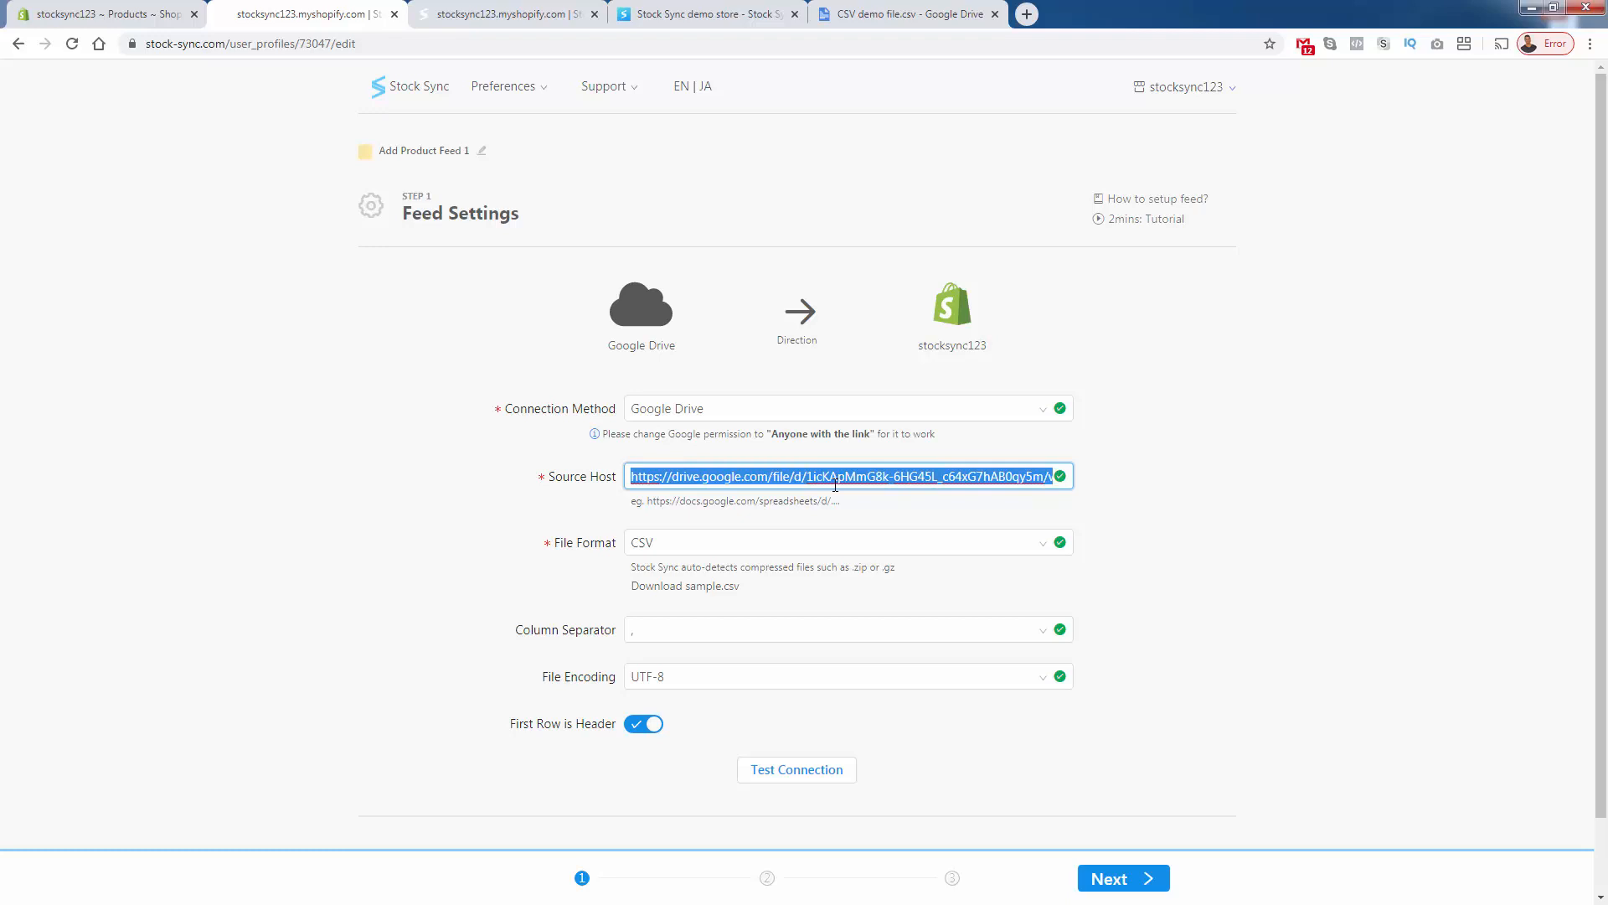
- Keep CSV as the file format and continue to Step 2 Field Mappings
click(577, 492)
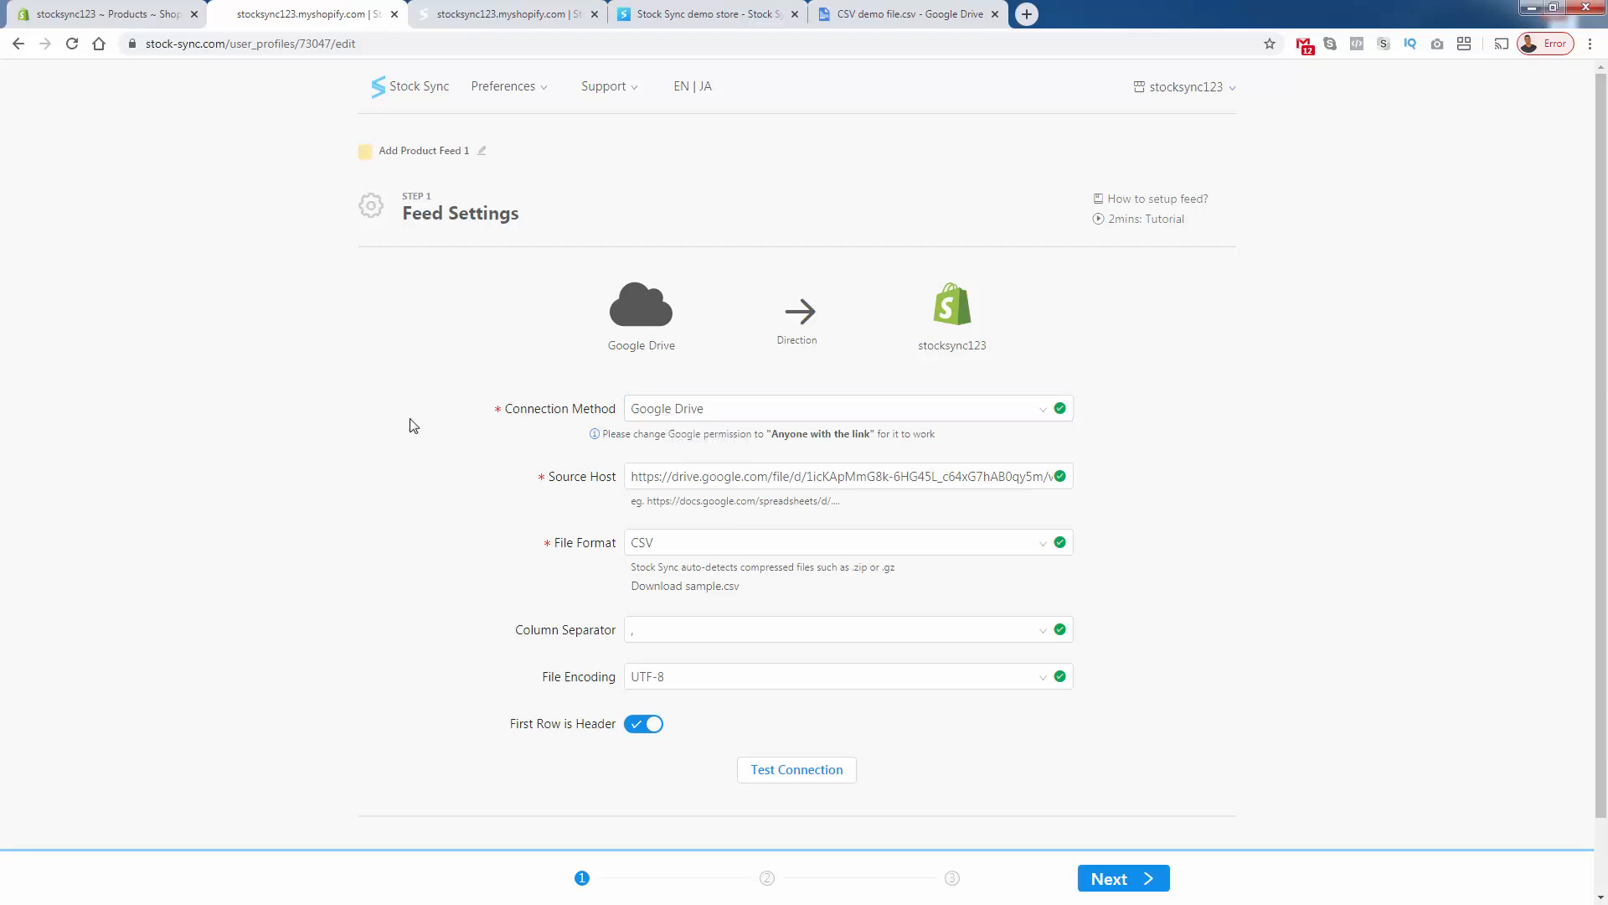
click(651, 544)
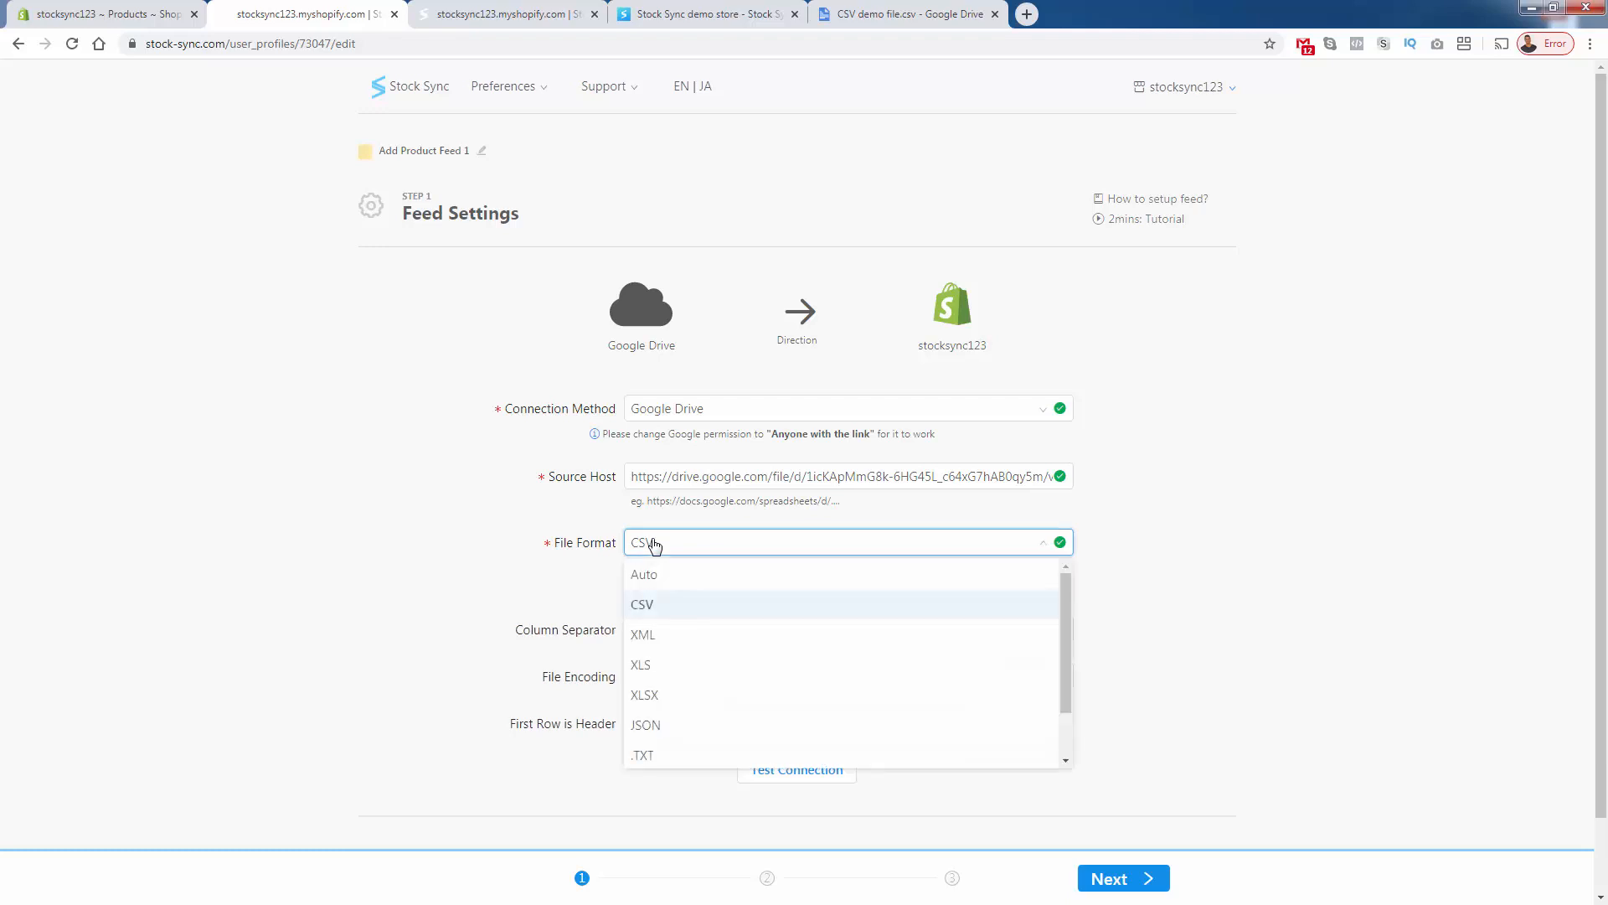
click(653, 545)
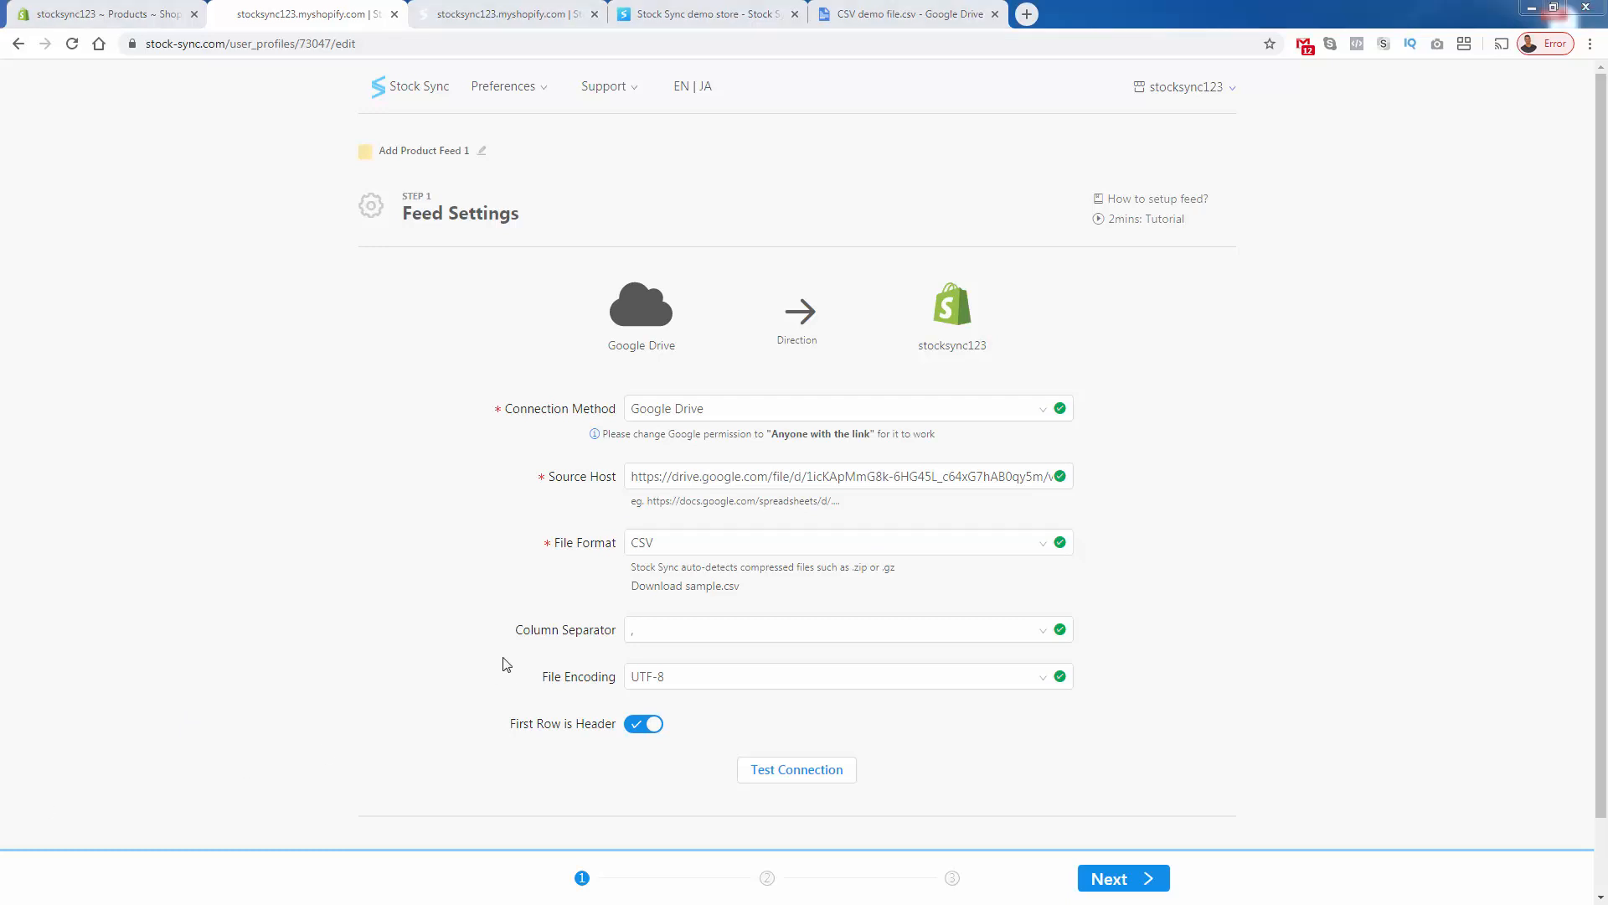
click(1139, 889)
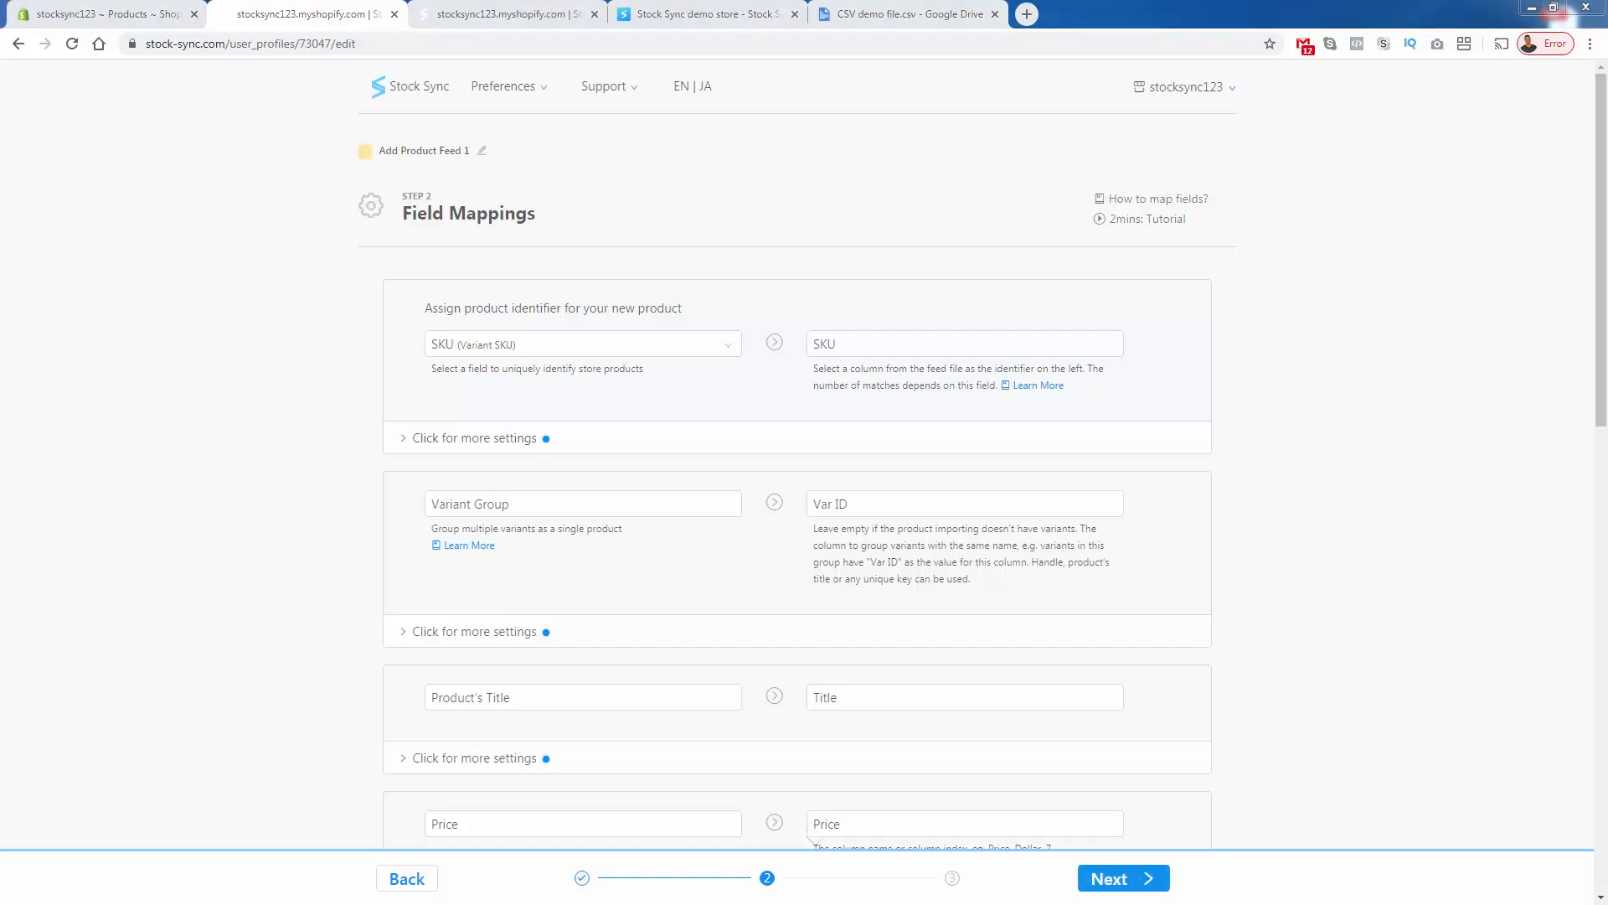
- Switch to the CSV demo file.csv preview in Google Drive
click(883, 11)
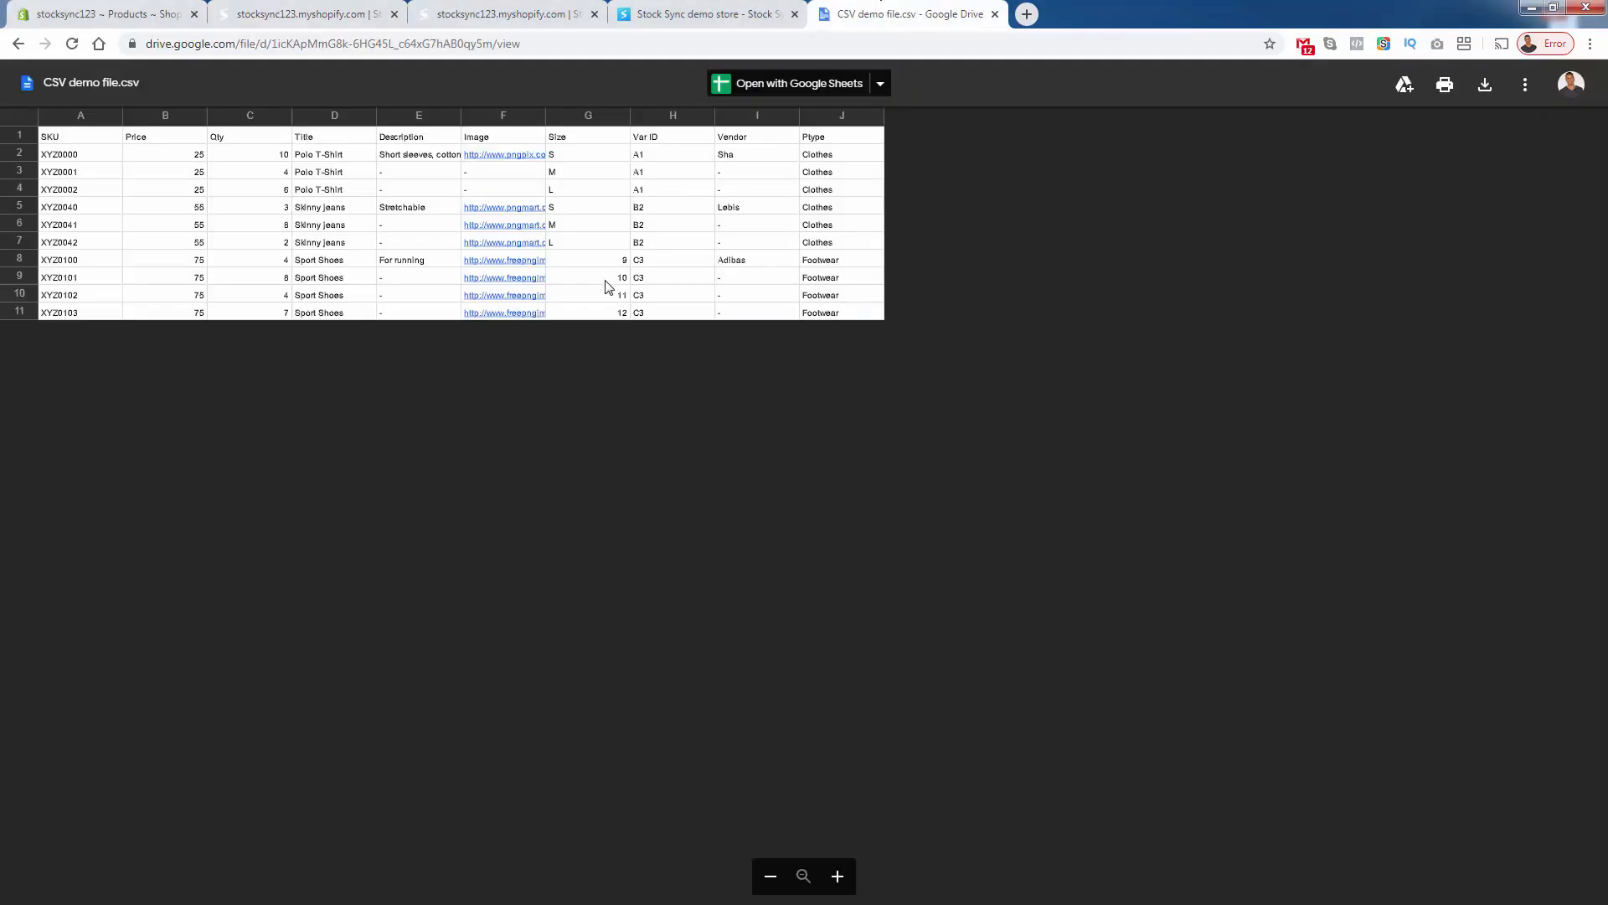
- Zoom into the CSV preview and review the Qty and Title column values
key(ctrl+plus)
key(ctrl+plus)
key(ctrl+plus)
key(ctrl+plus)
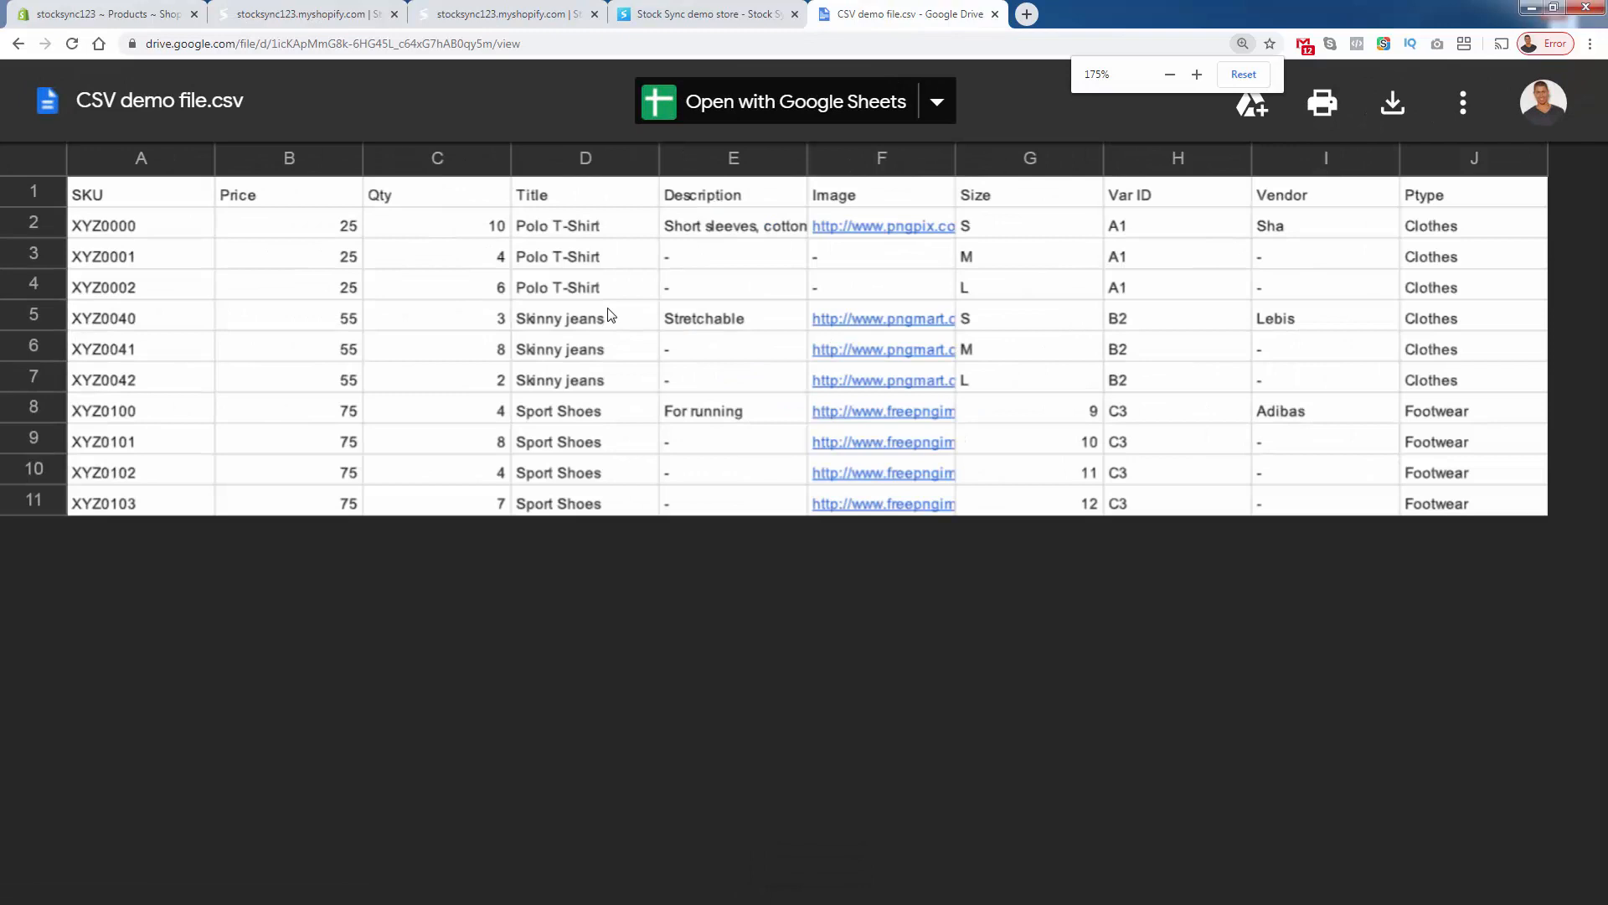
click(433, 199)
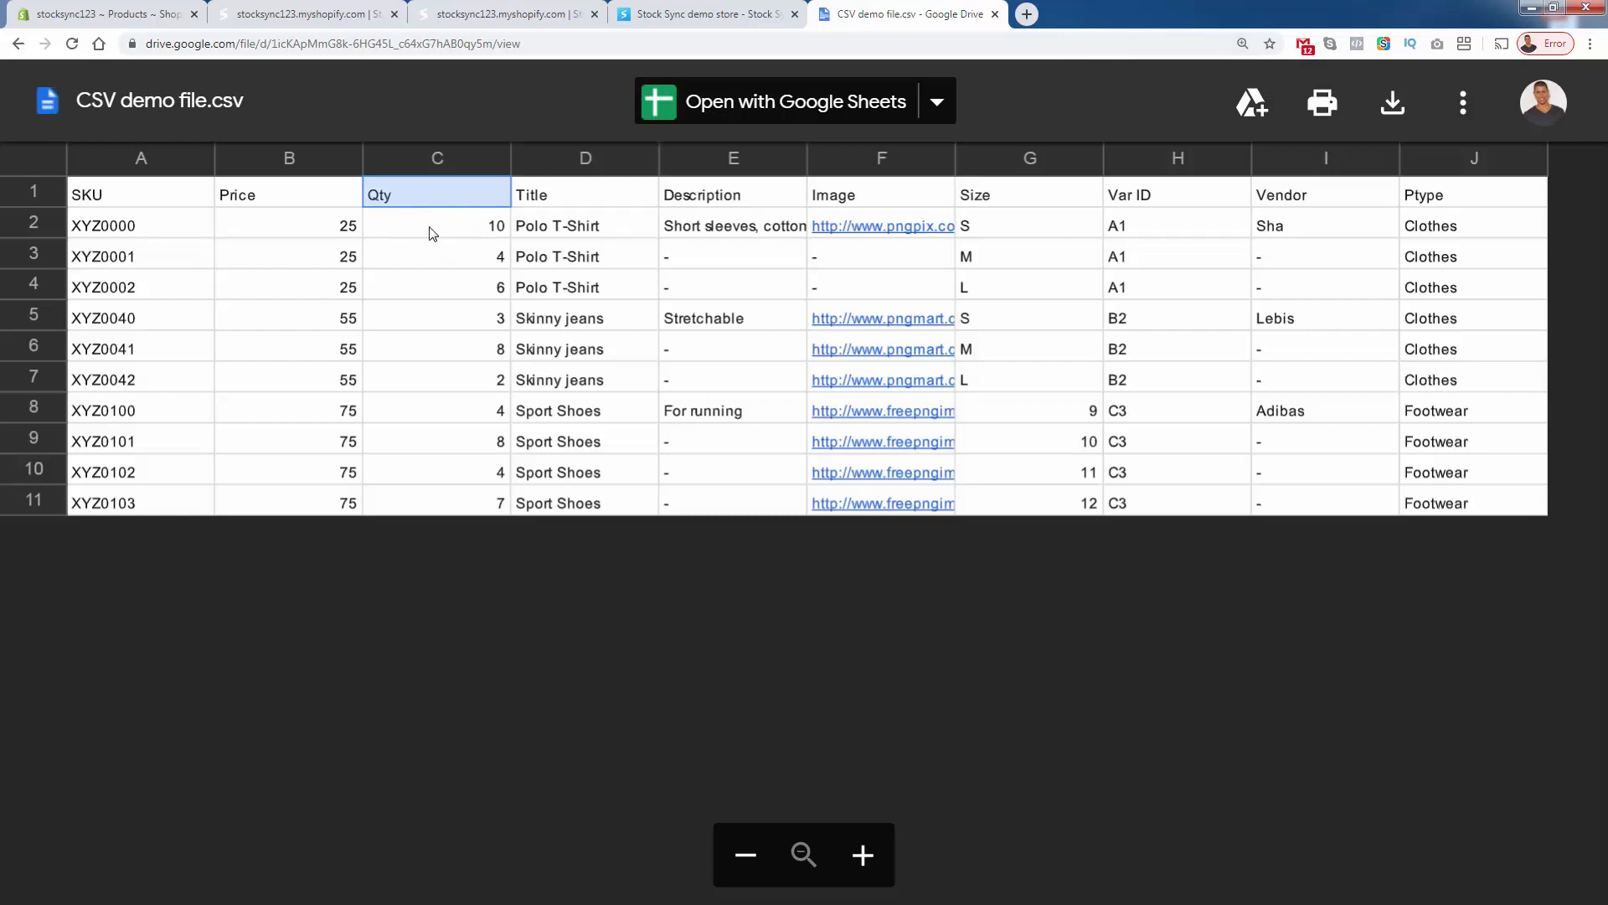
drag(429, 233, 439, 507)
click(438, 509)
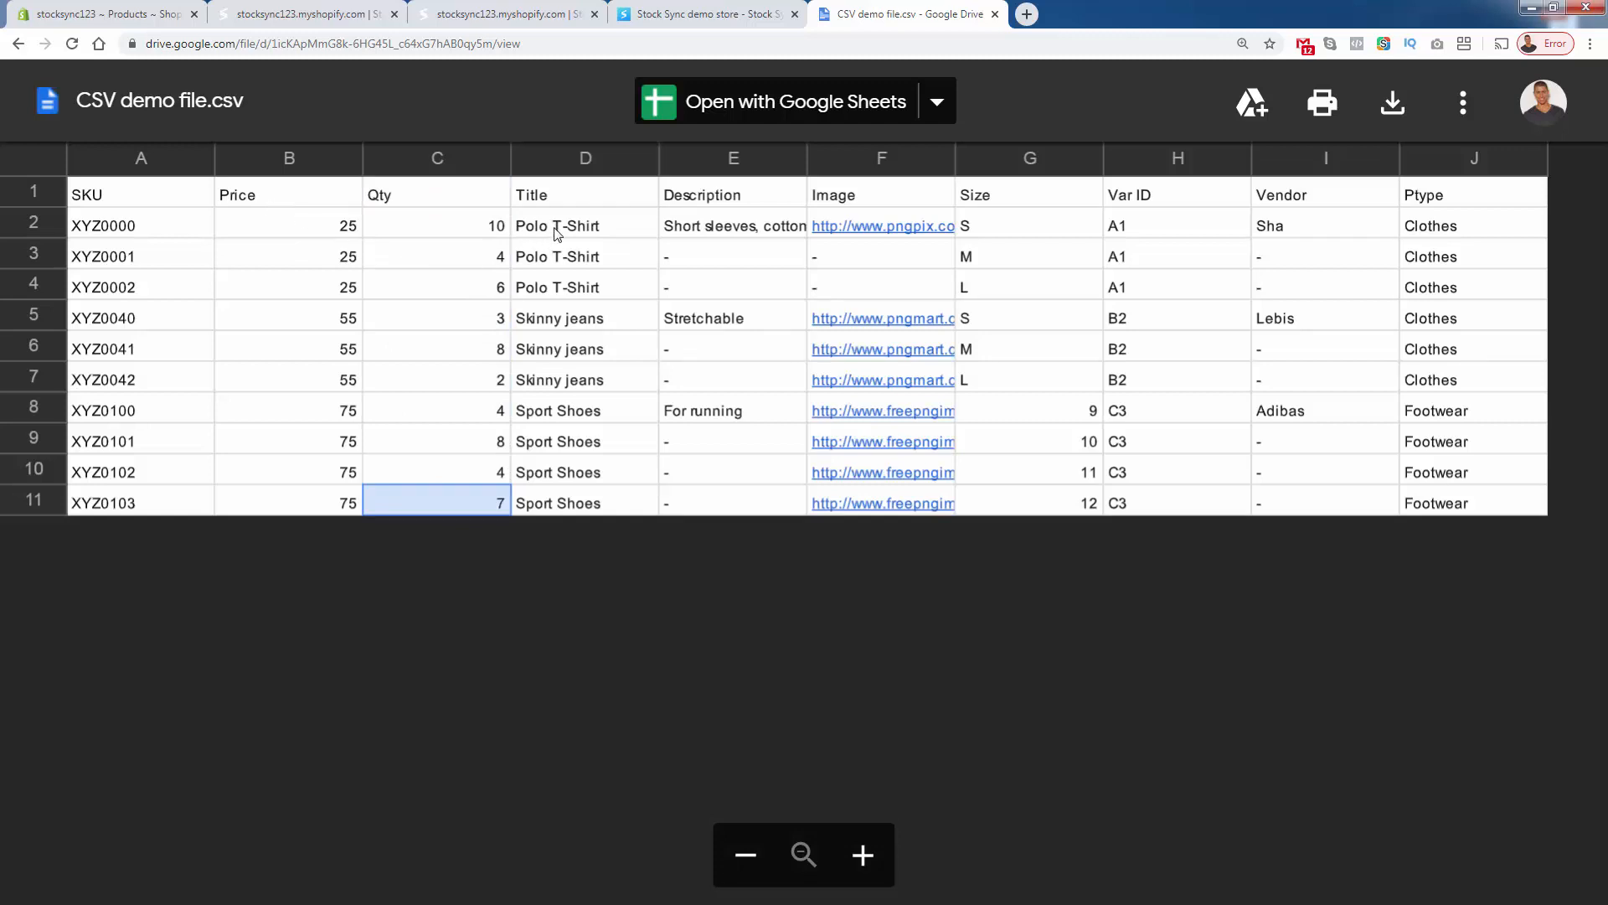
drag(559, 232, 560, 478)
click(561, 477)
drag(460, 231, 471, 499)
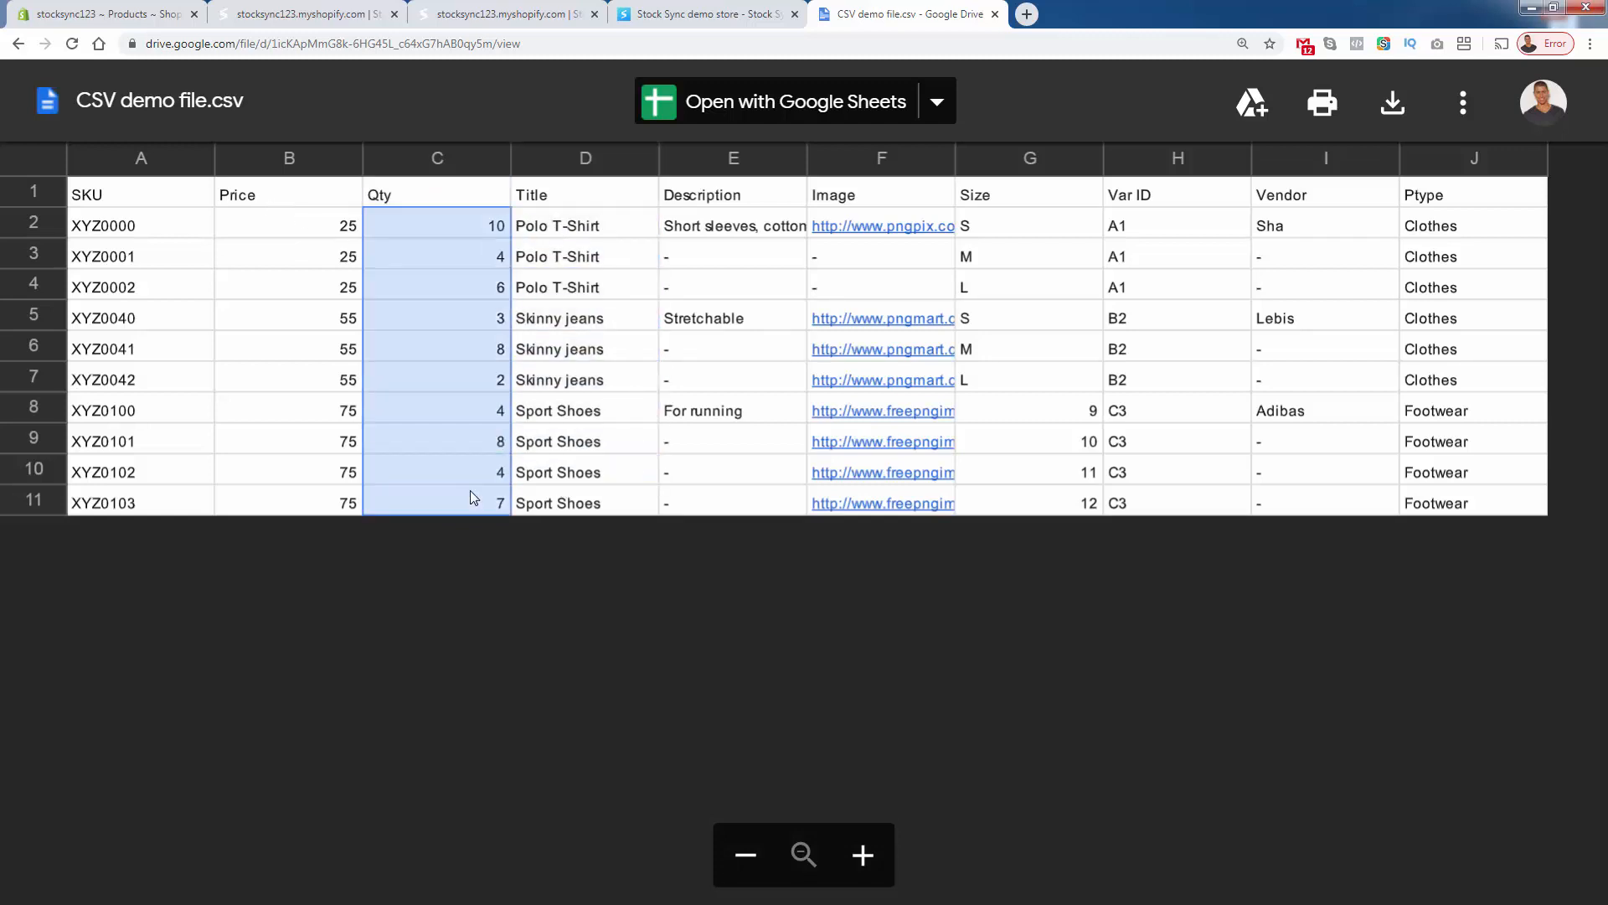
click(471, 499)
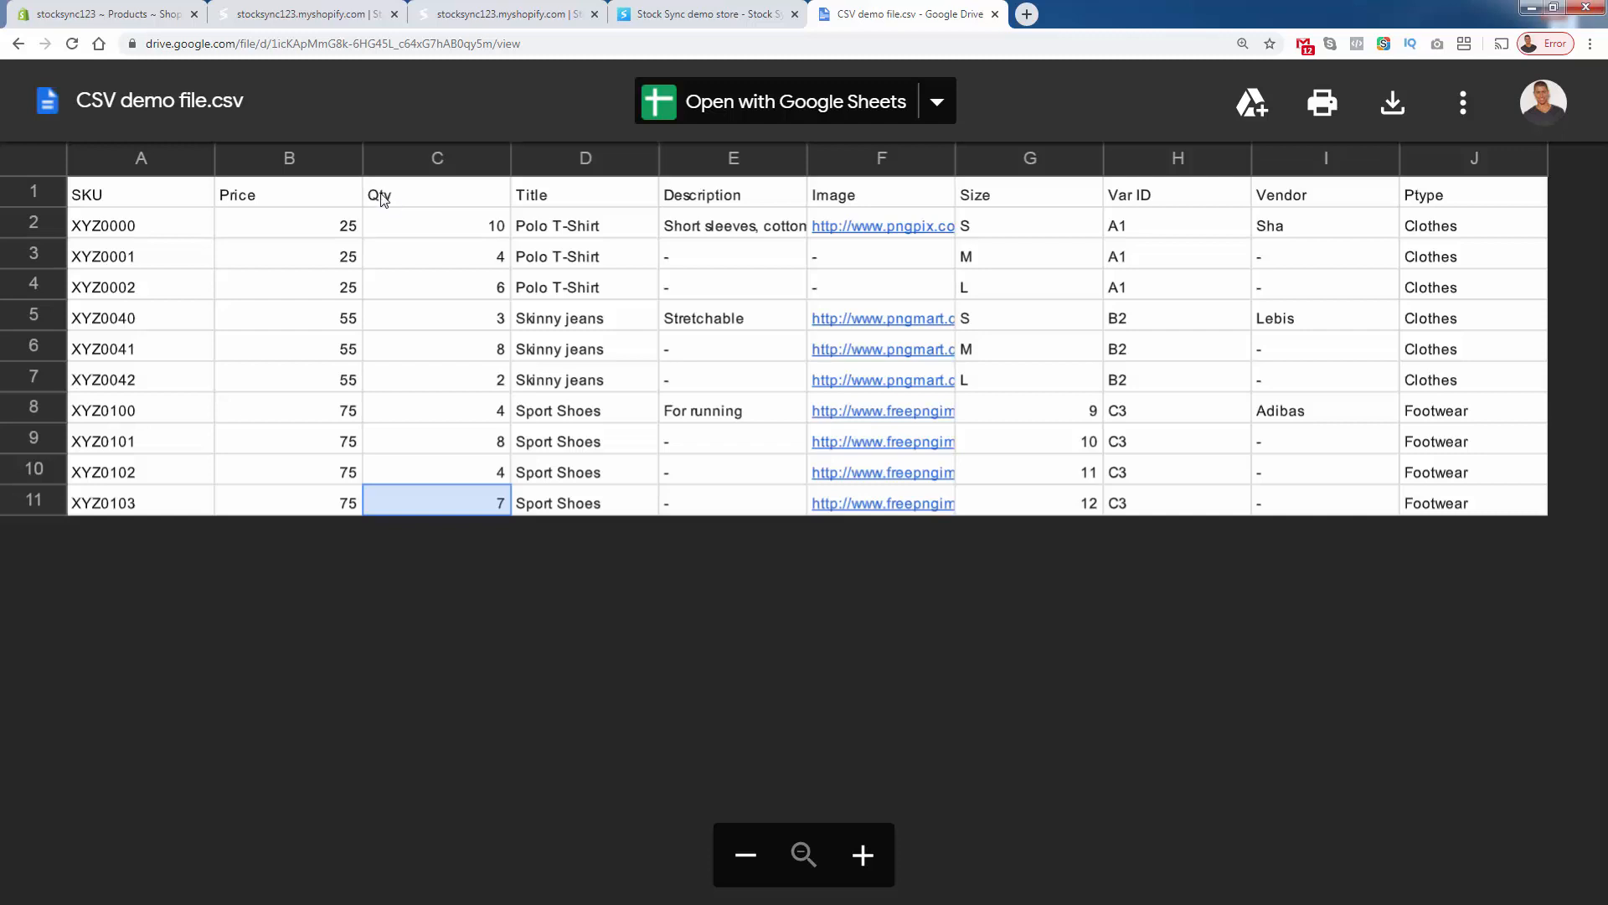
- Check the Quantity field's Qty column mapping against the Qty header in the Drive CSV
click(111, 10)
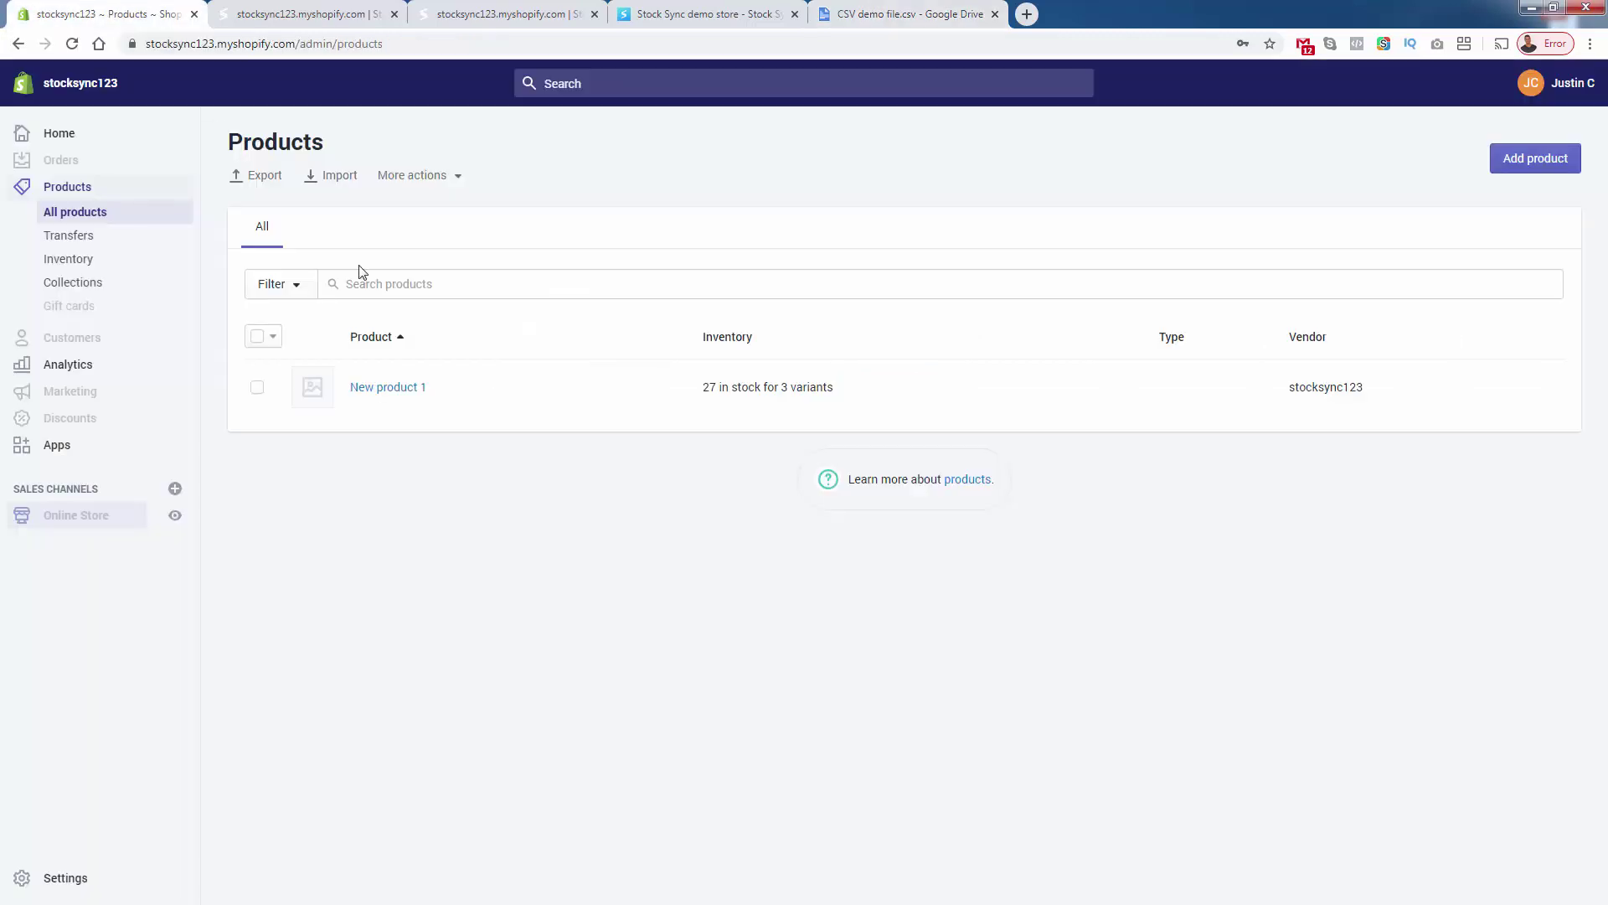
click(301, 12)
scroll(341, 500, down, 1)
scroll(381, 481, down, 1)
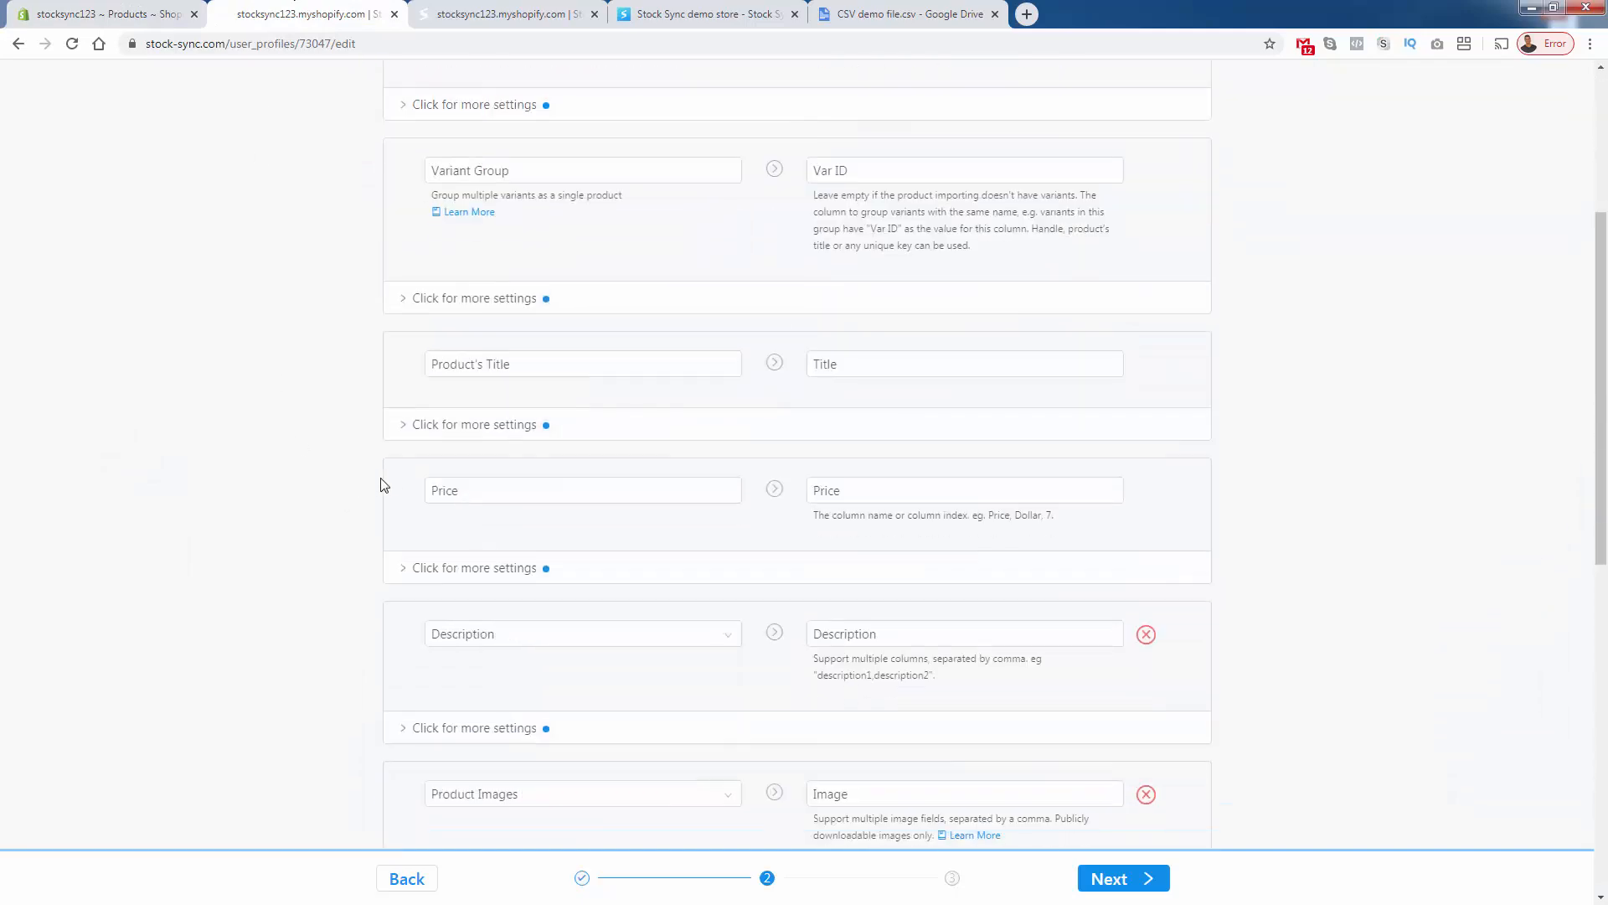
scroll(391, 485, down, 1)
scroll(392, 483, down, 1)
scroll(391, 482, down, 3)
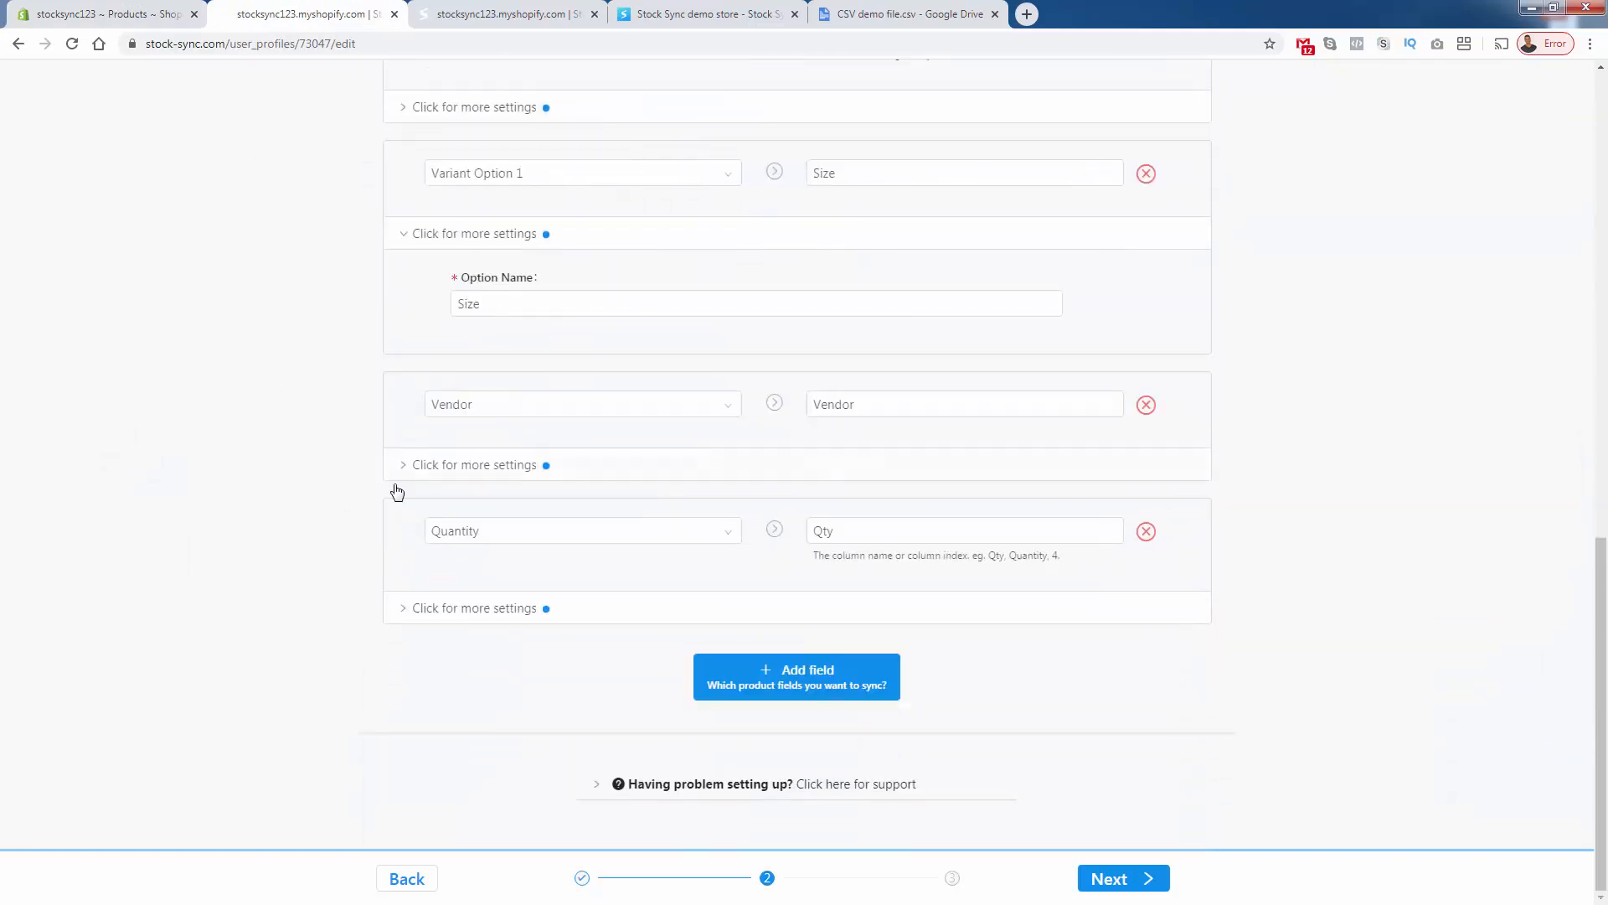
click(885, 531)
click(888, 562)
click(849, 531)
click(844, 12)
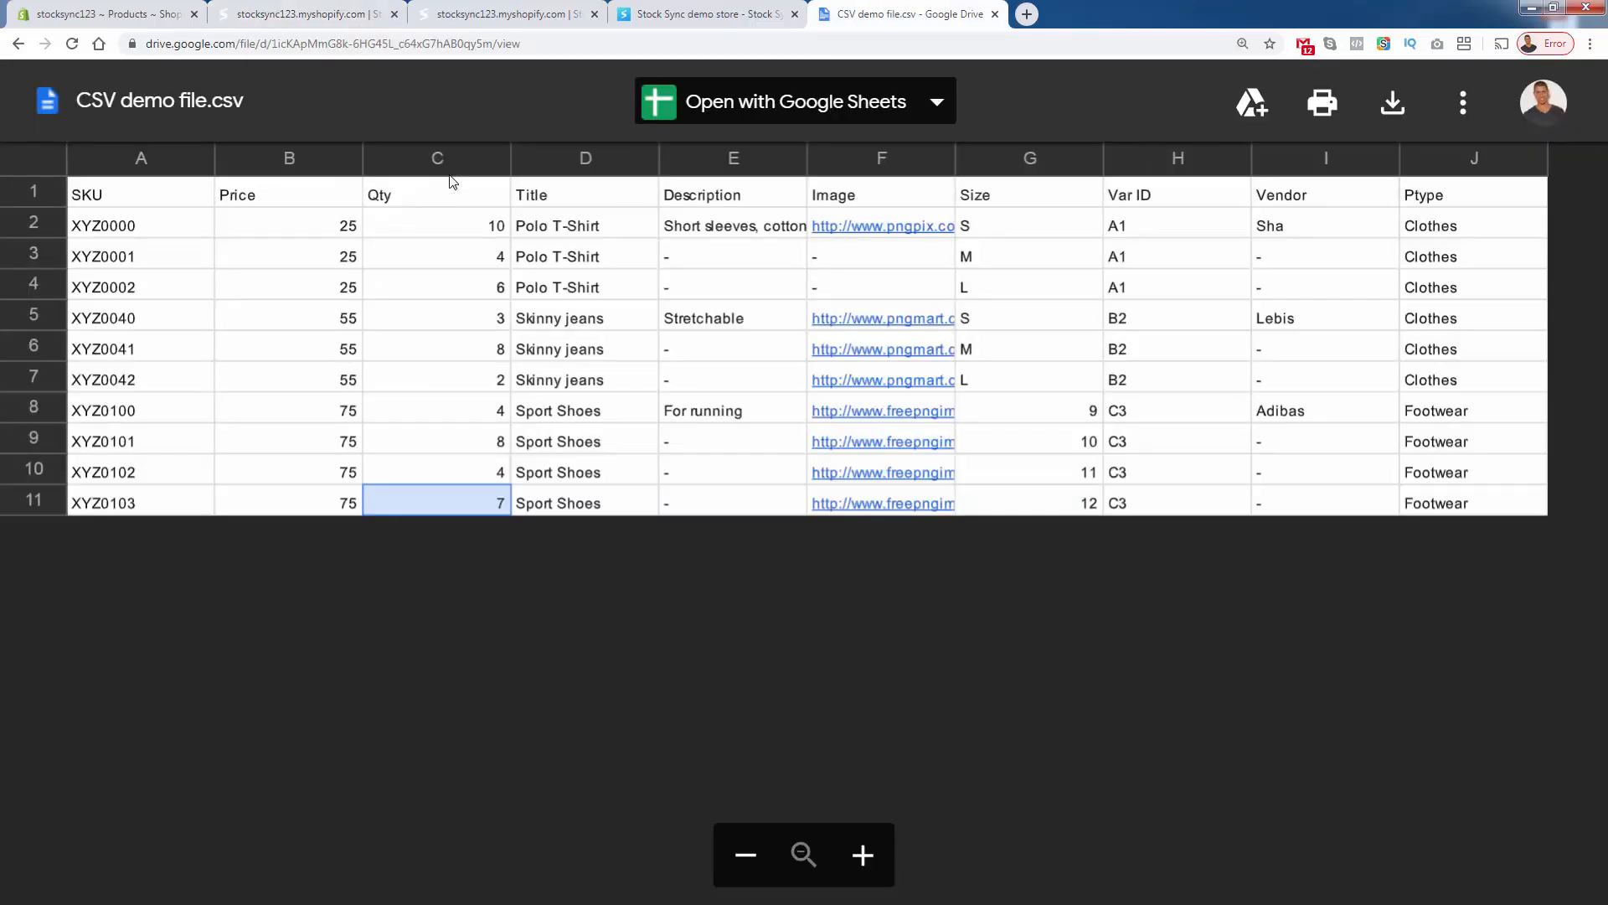
click(423, 198)
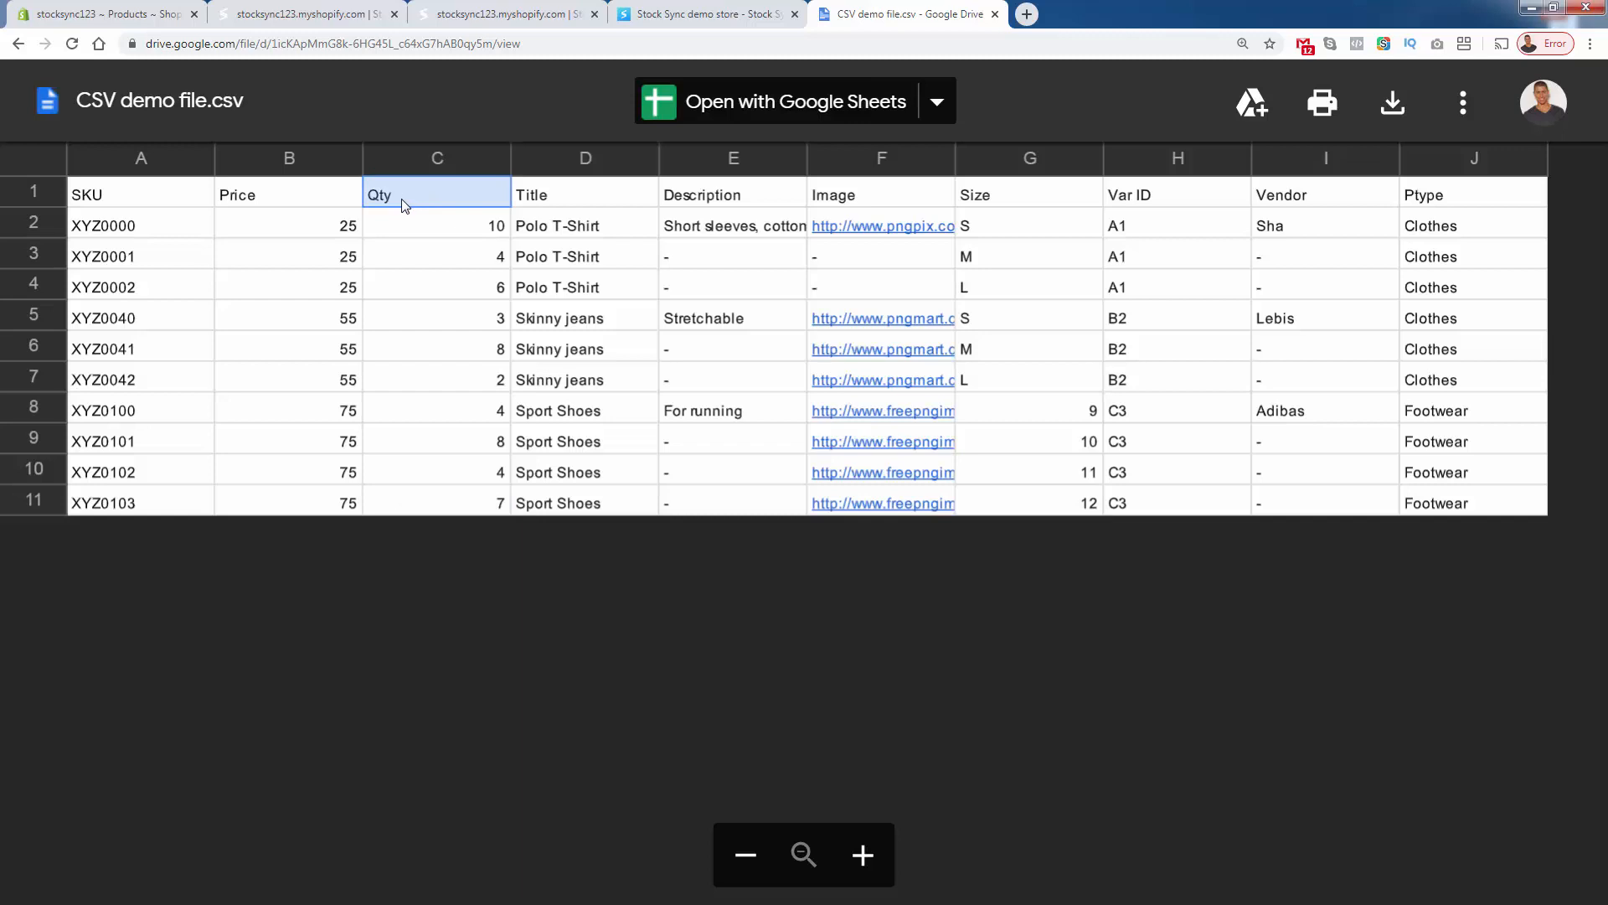
click(302, 13)
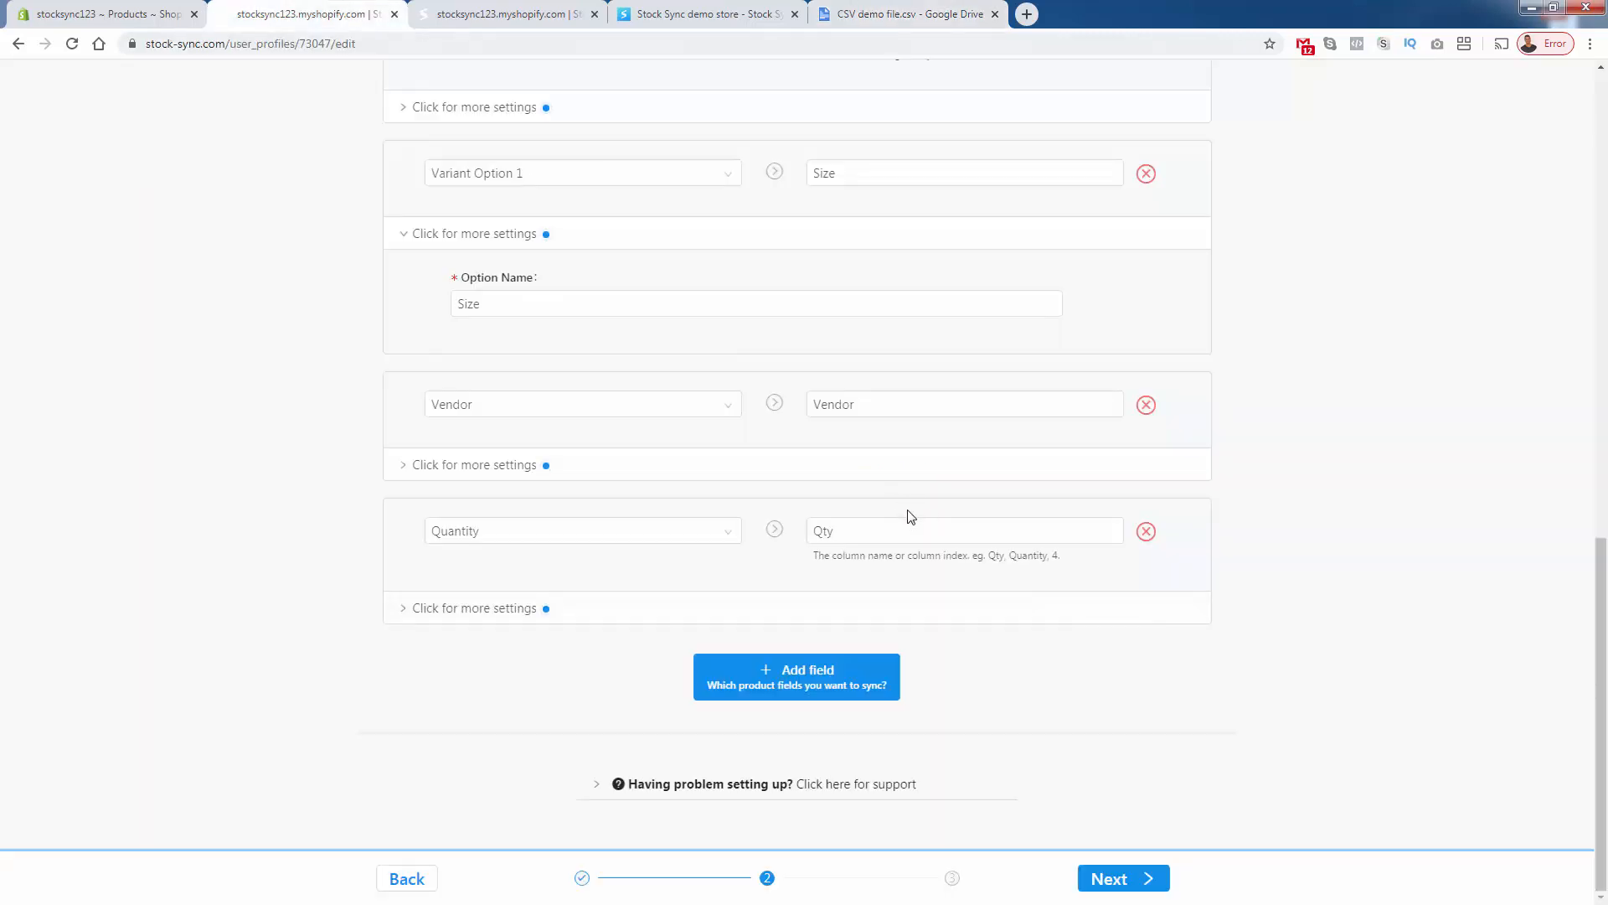
scroll(573, 596, up, 4)
scroll(542, 628, up, 6)
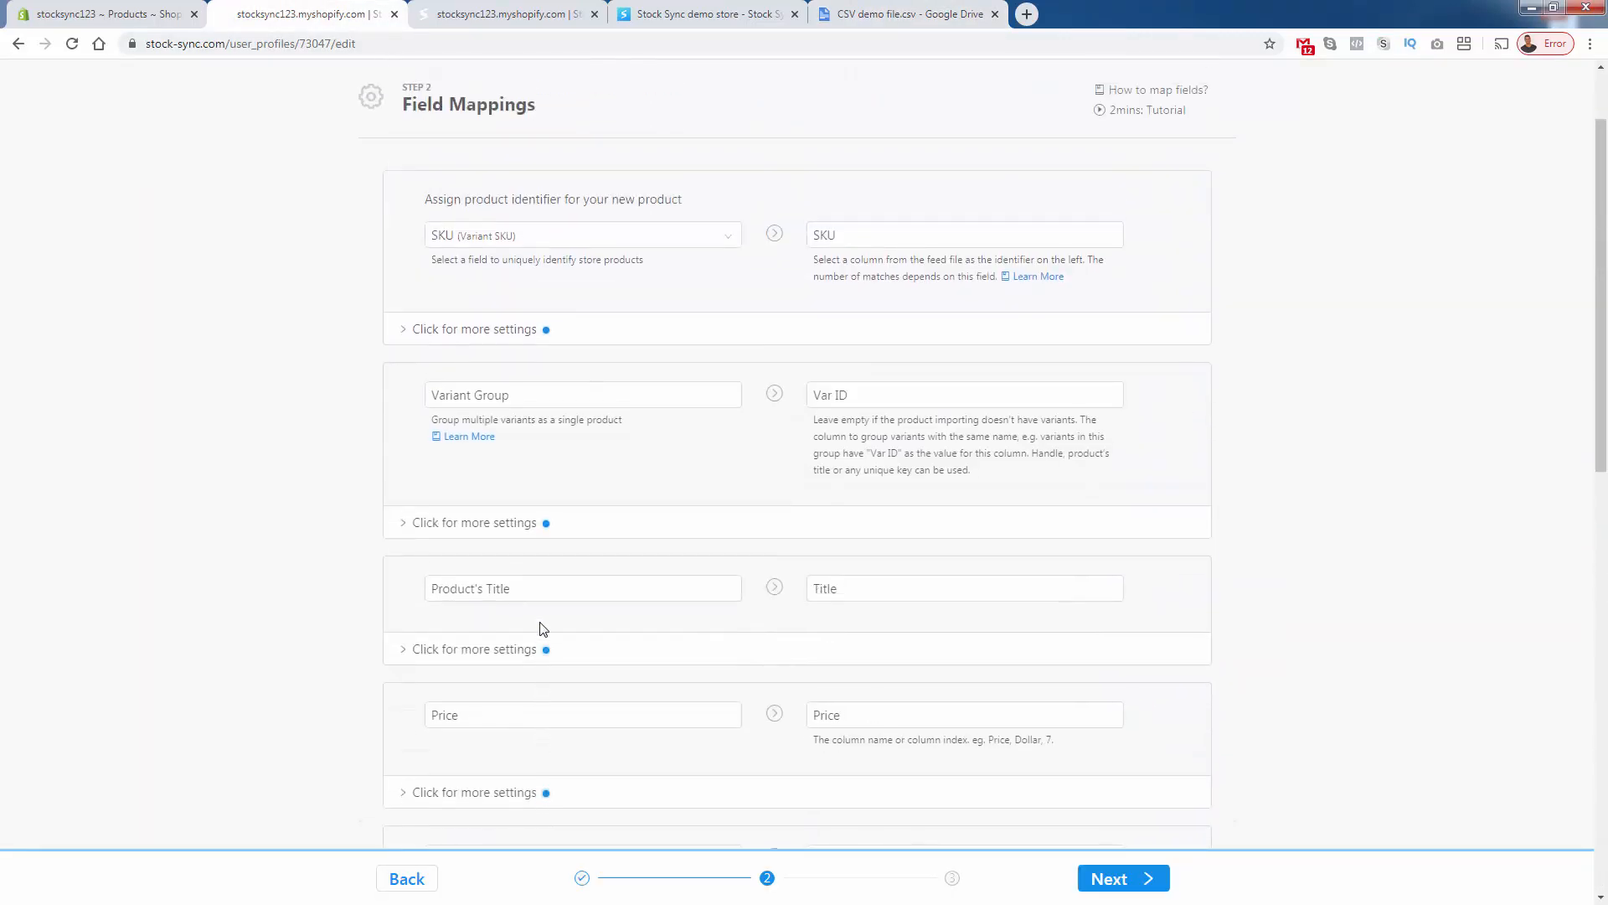
scroll(542, 629, up, 2)
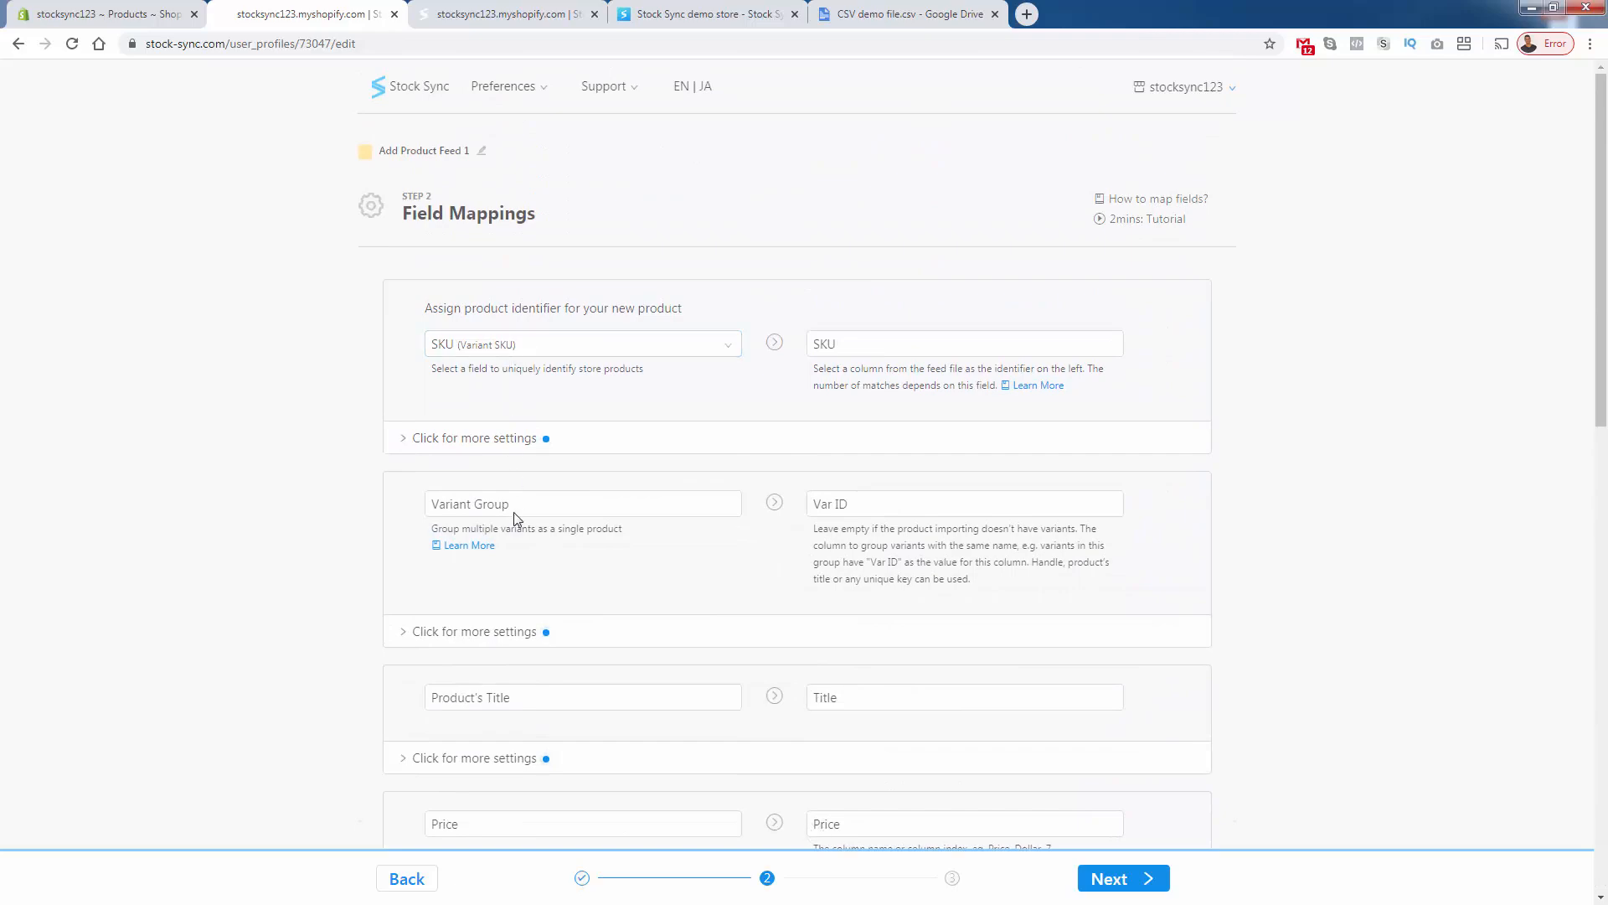
scroll(514, 515, down, 2)
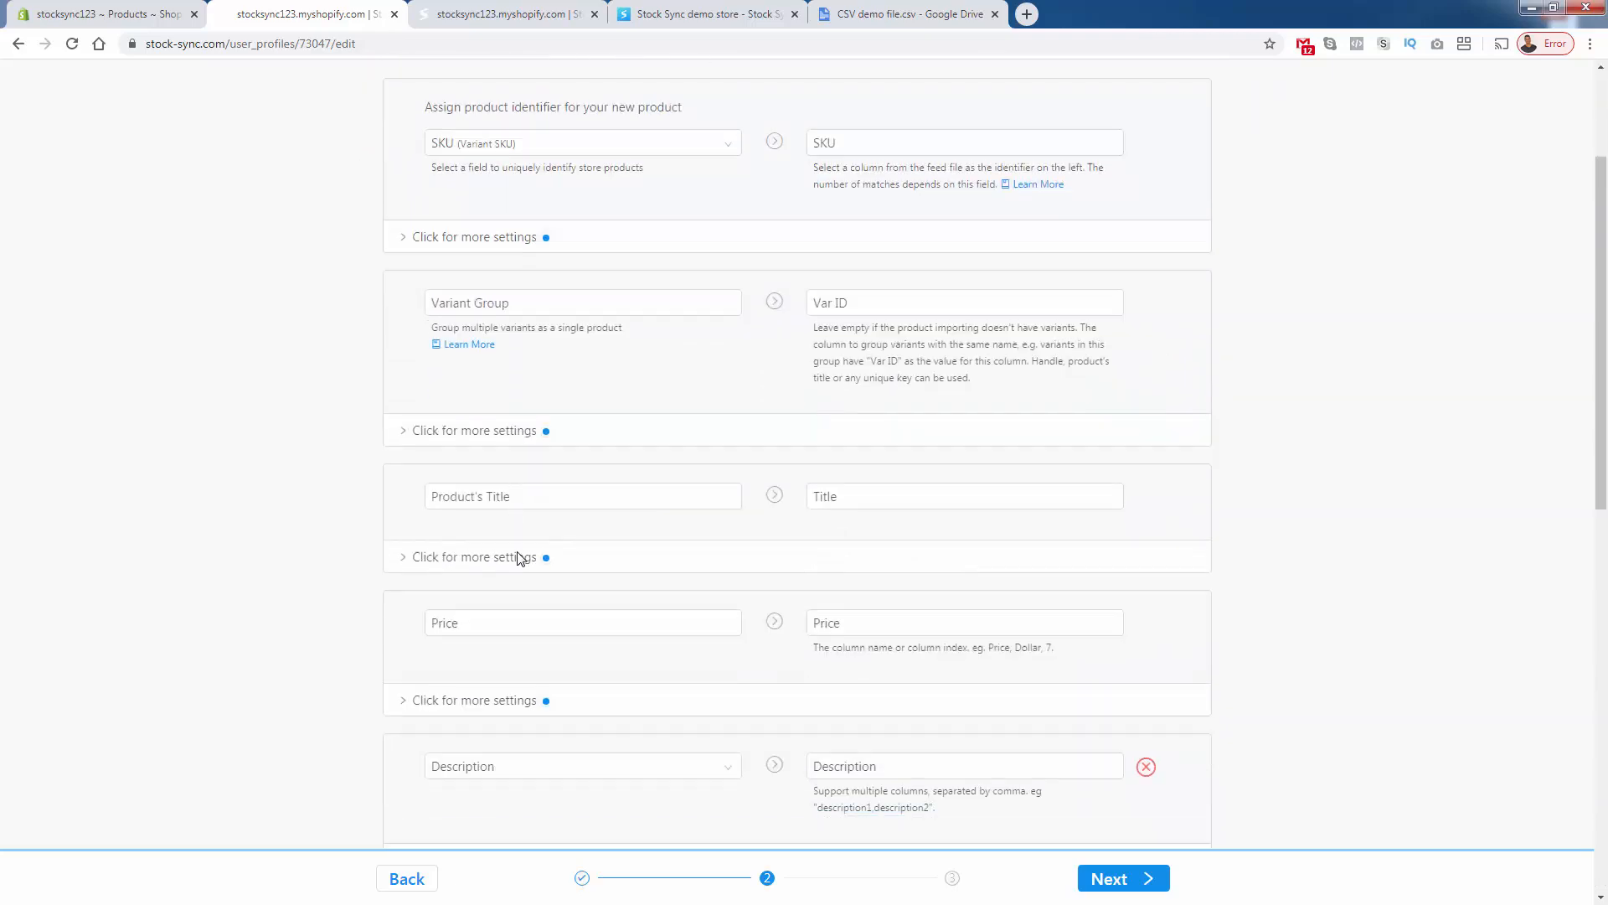
scroll(498, 532, down, 1)
scroll(500, 532, down, 2)
scroll(500, 531, down, 2)
scroll(497, 532, down, 1)
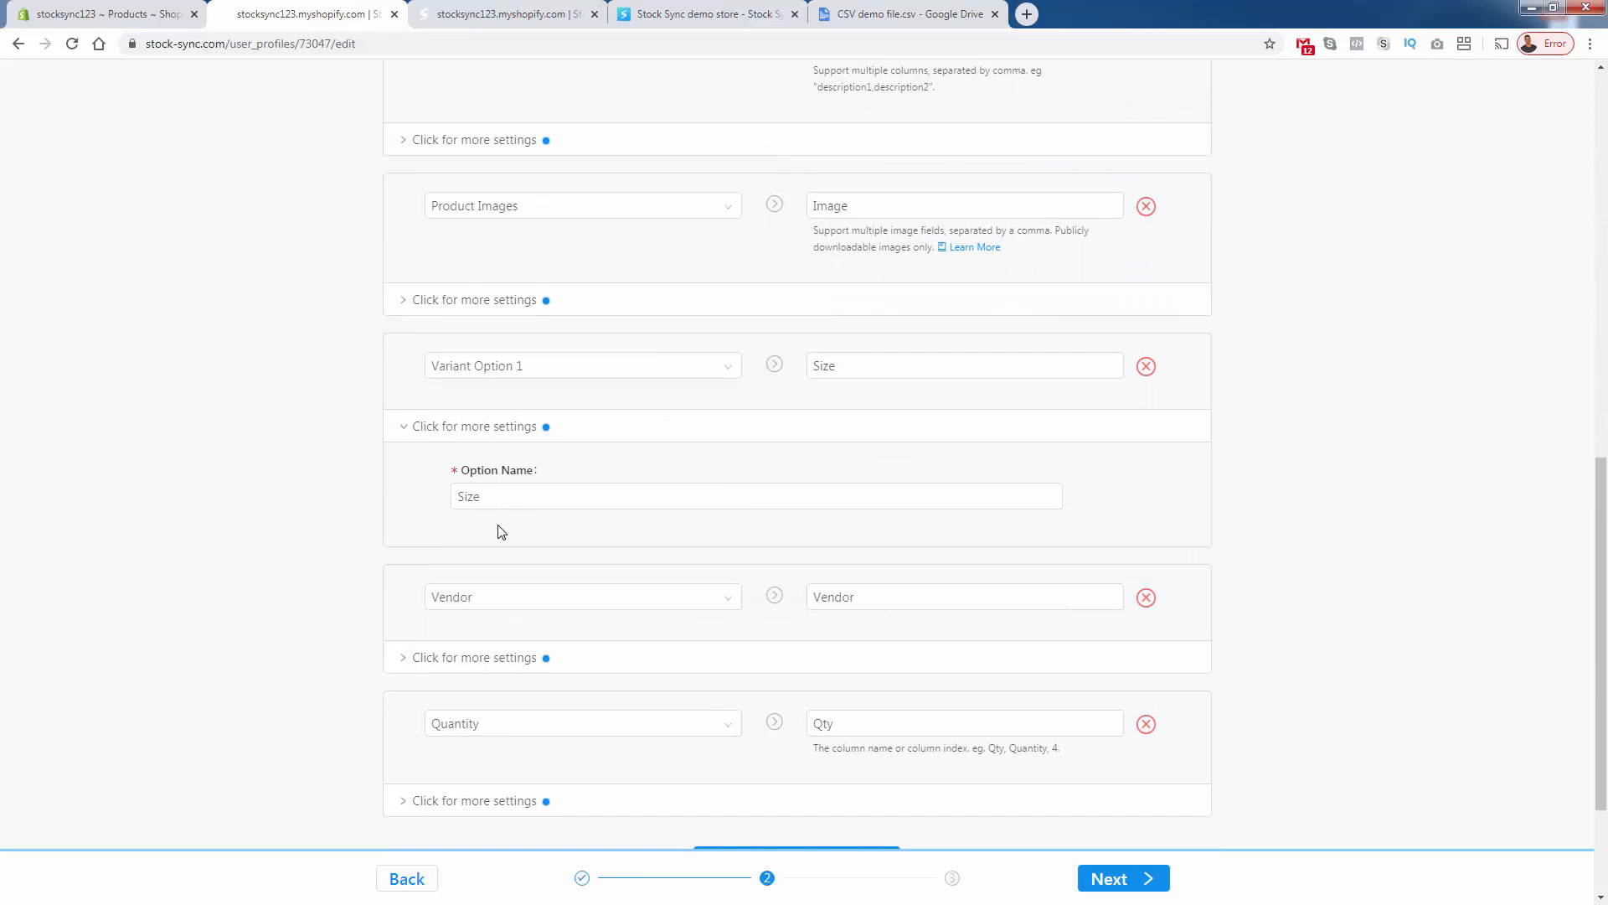
scroll(499, 531, down, 2)
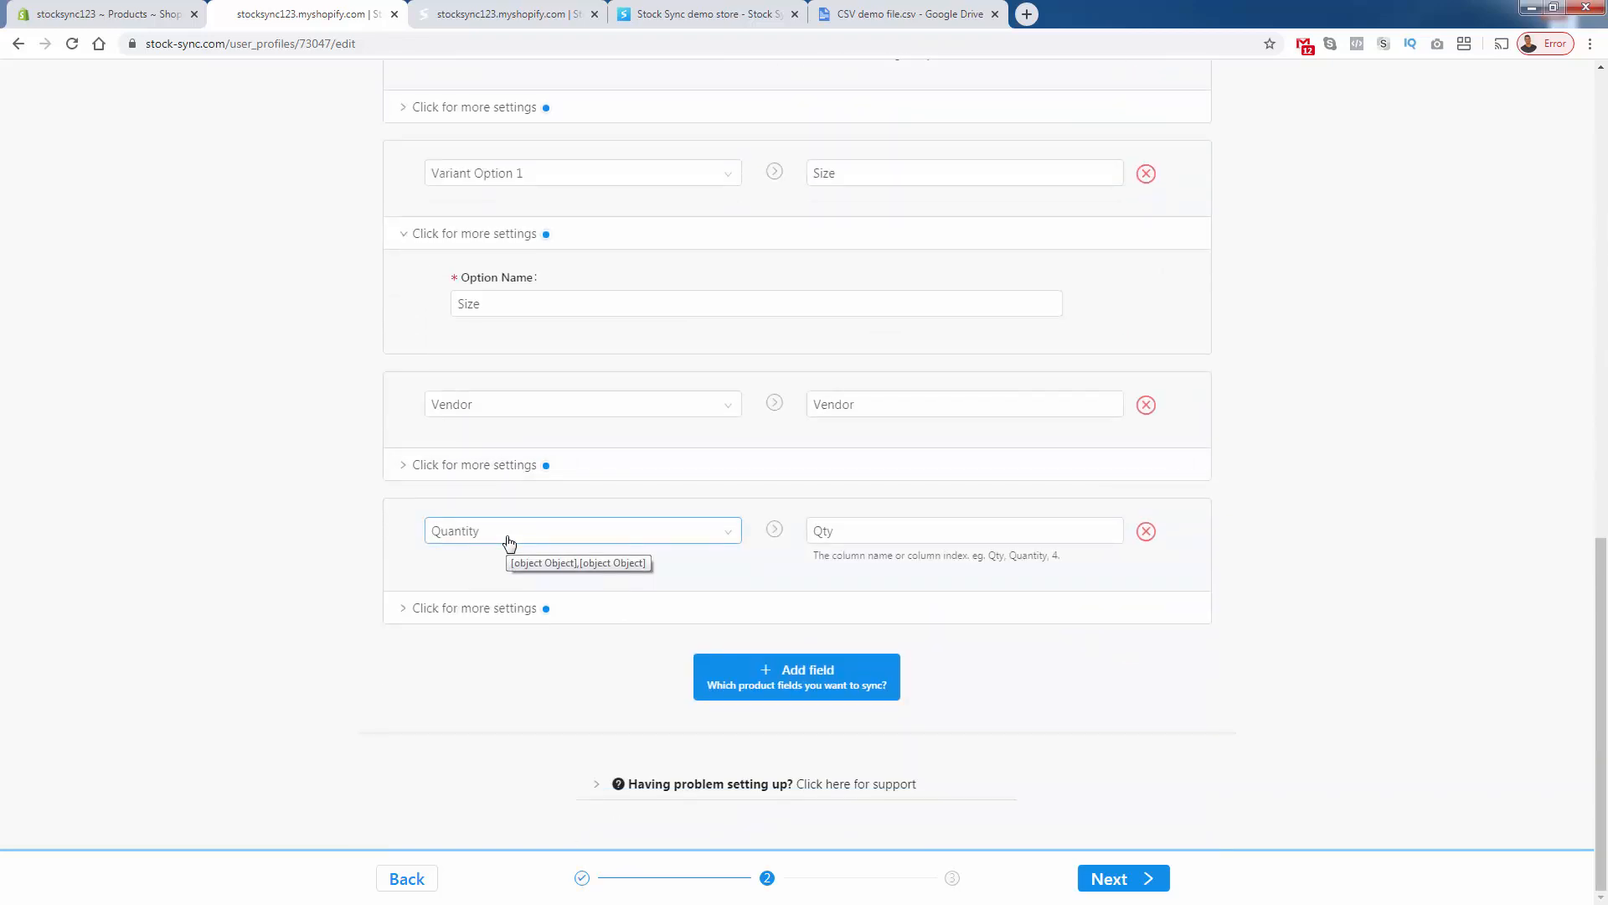
click(923, 13)
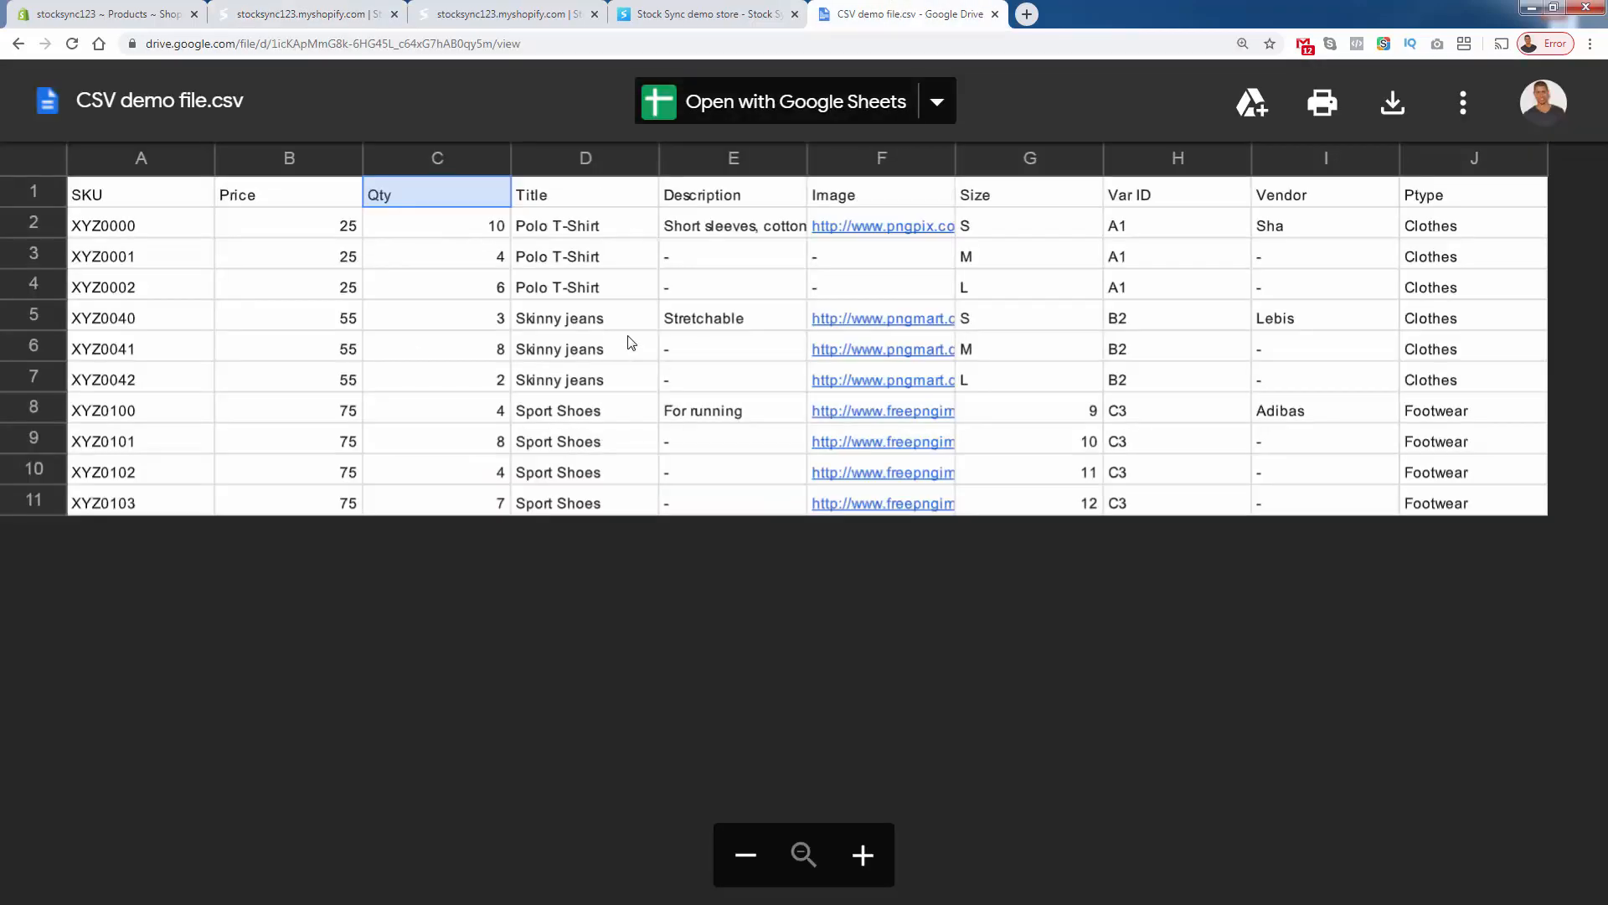
click(312, 14)
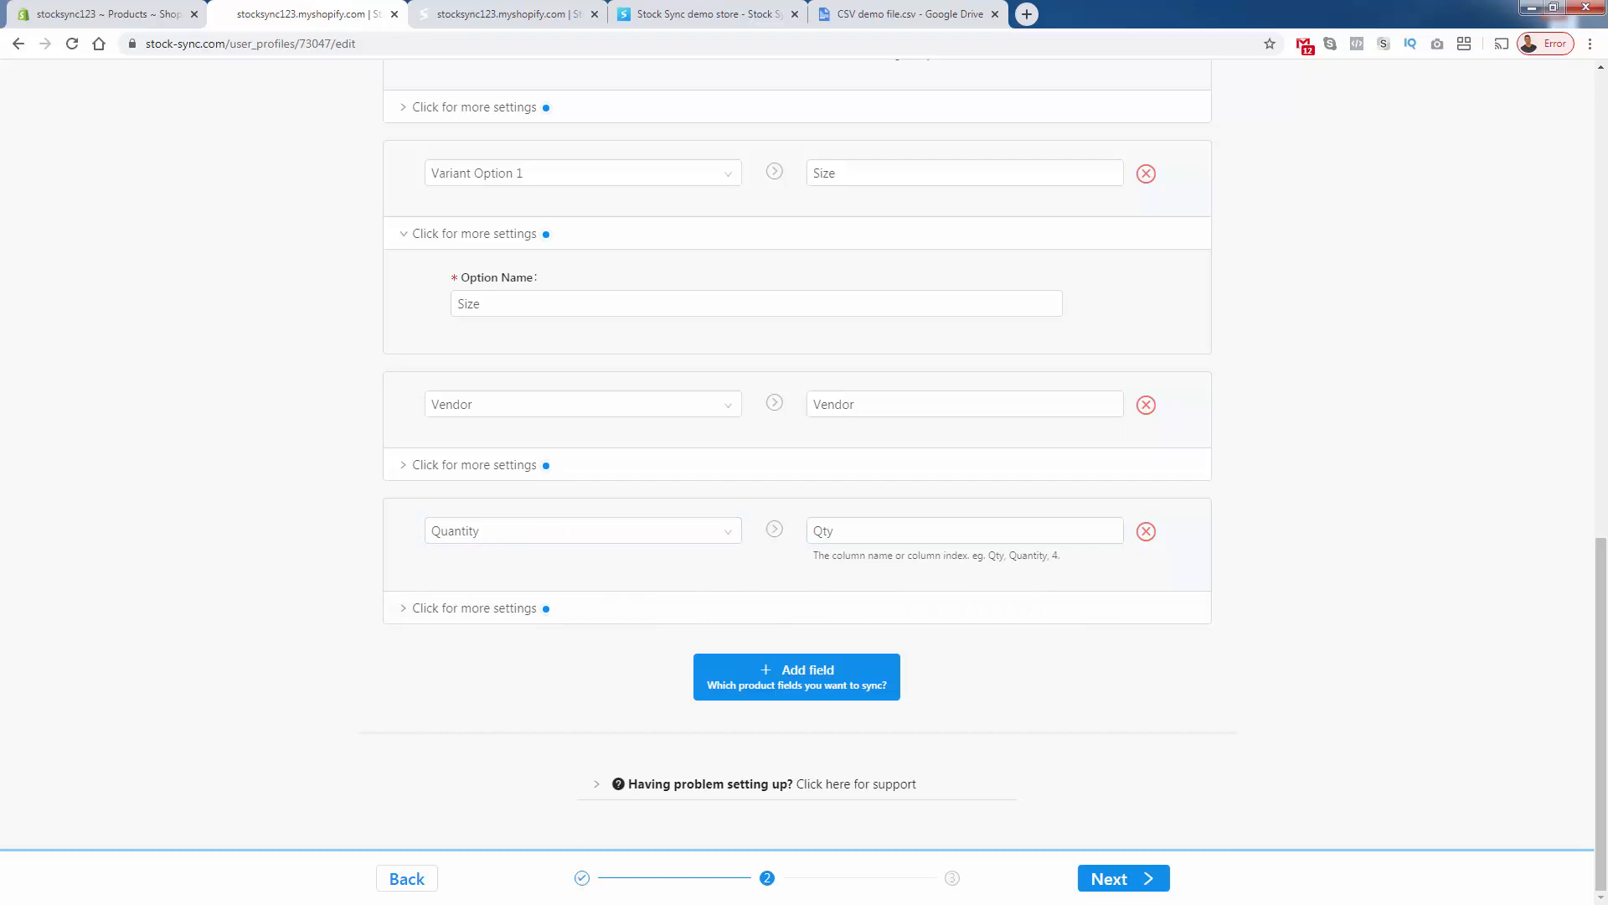
scroll(253, 618, up, 2)
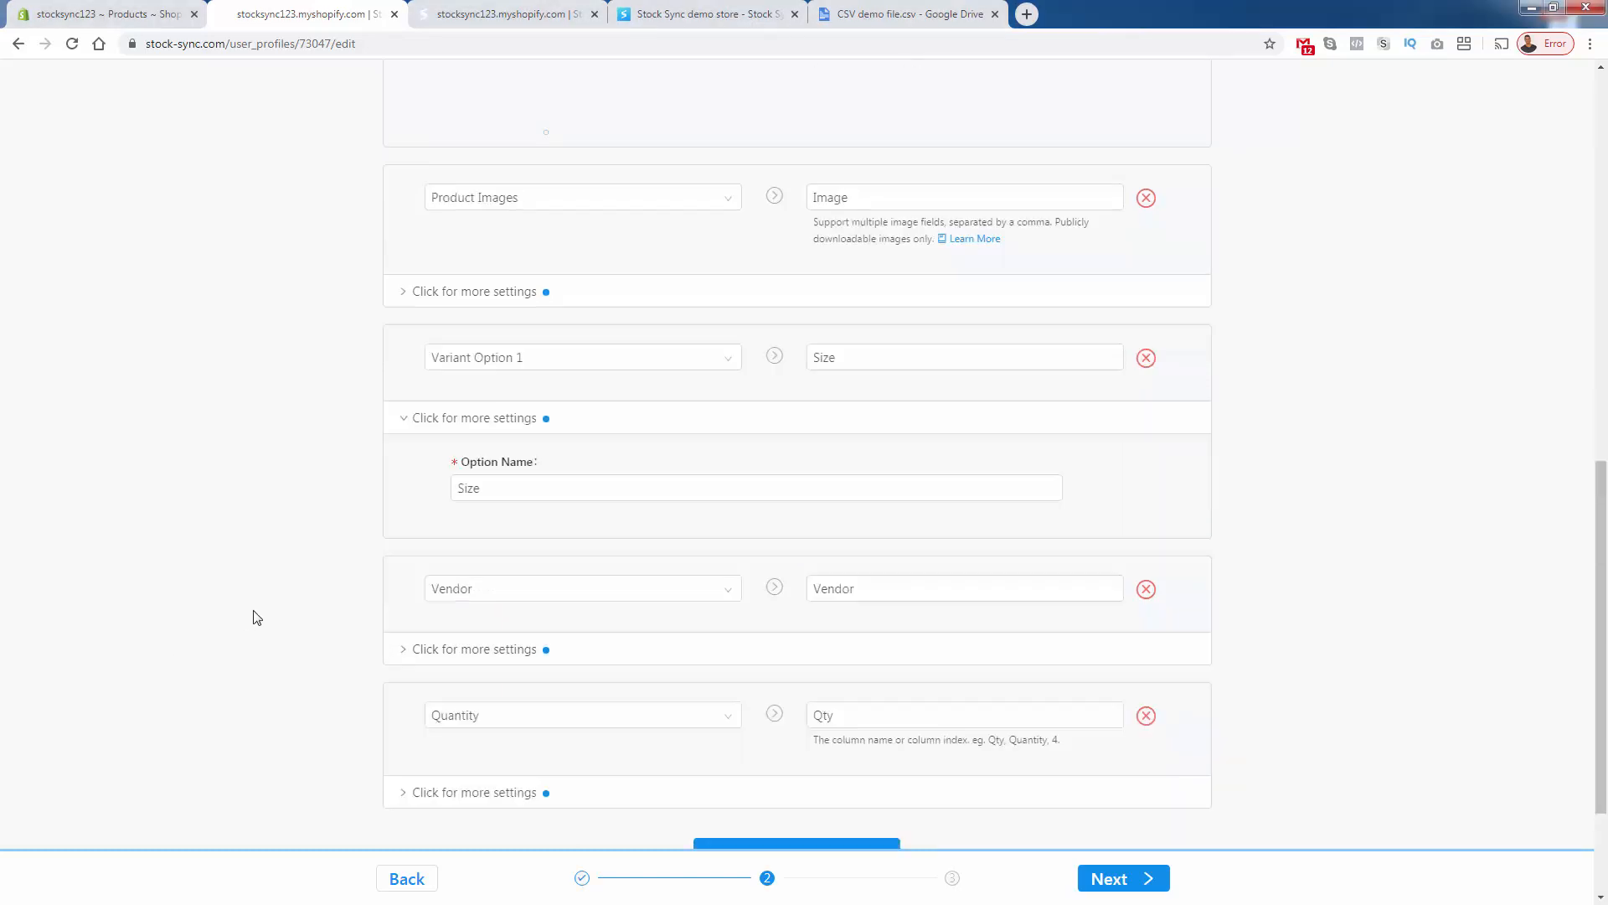
scroll(253, 618, up, 5)
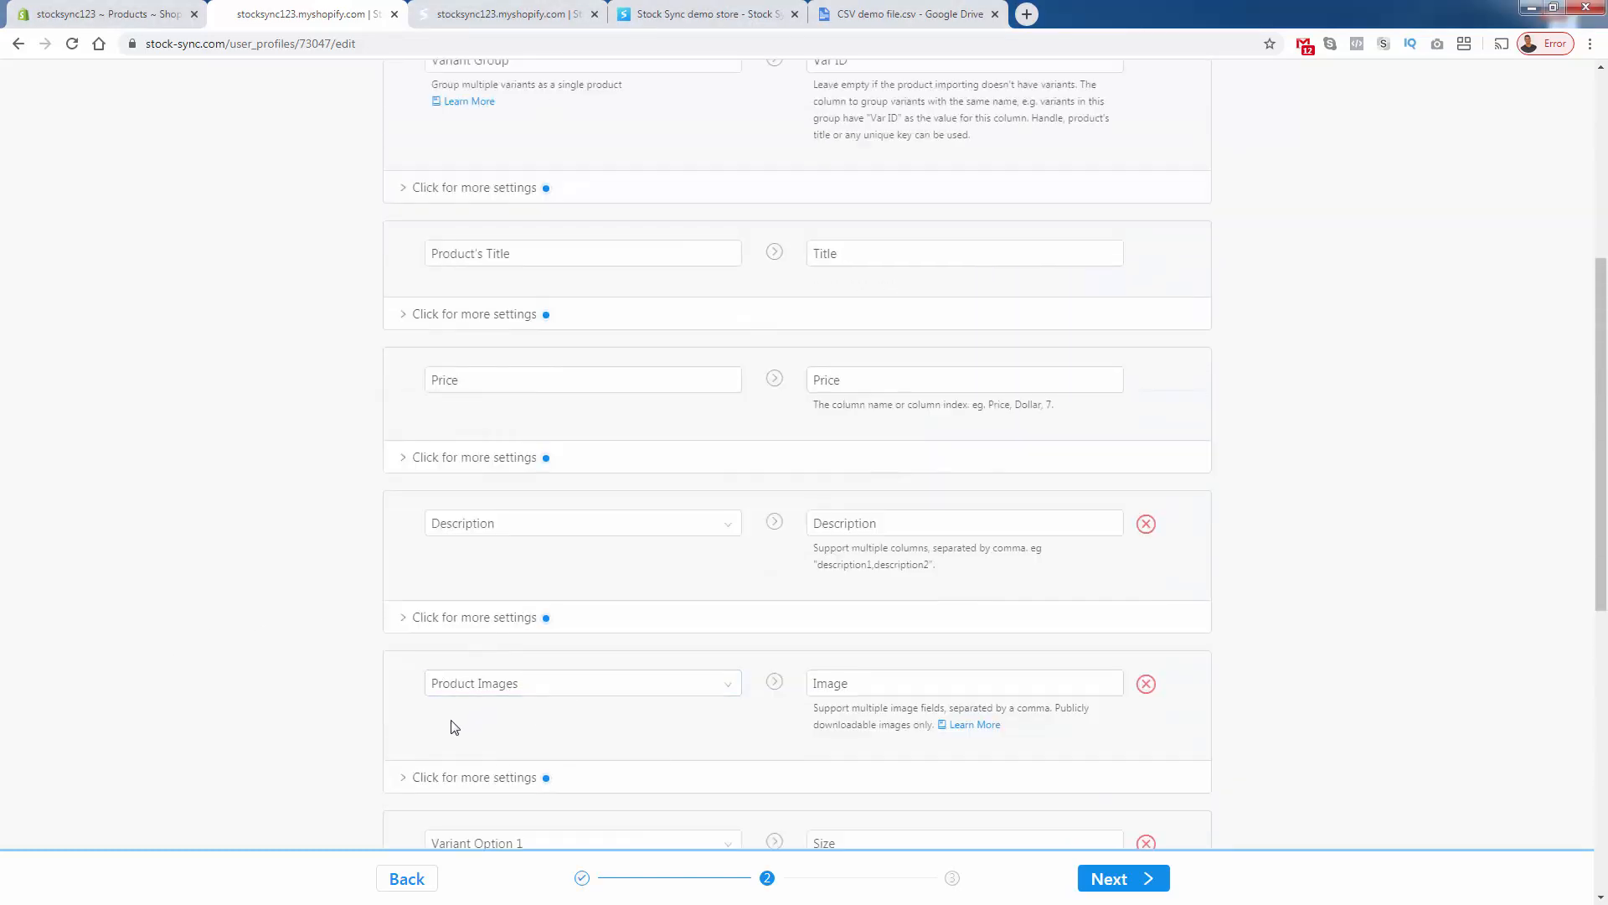
scroll(452, 728, up, 4)
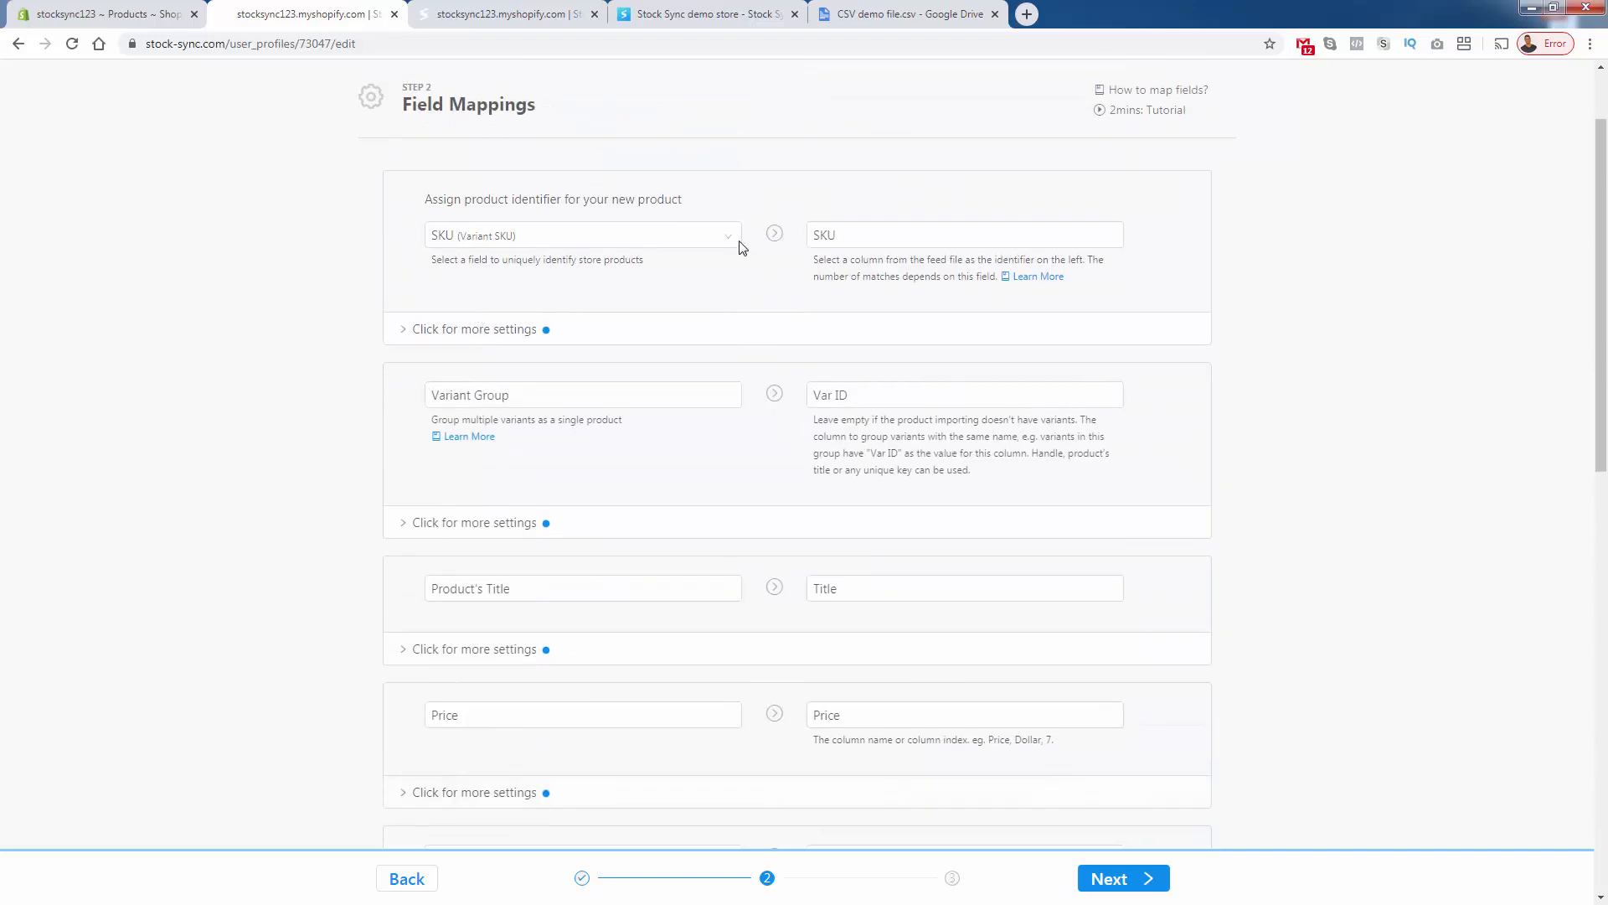
- Compare the Var ID values in the Drive CSV with the field mappings step
click(839, 28)
drag(1151, 206, 1186, 481)
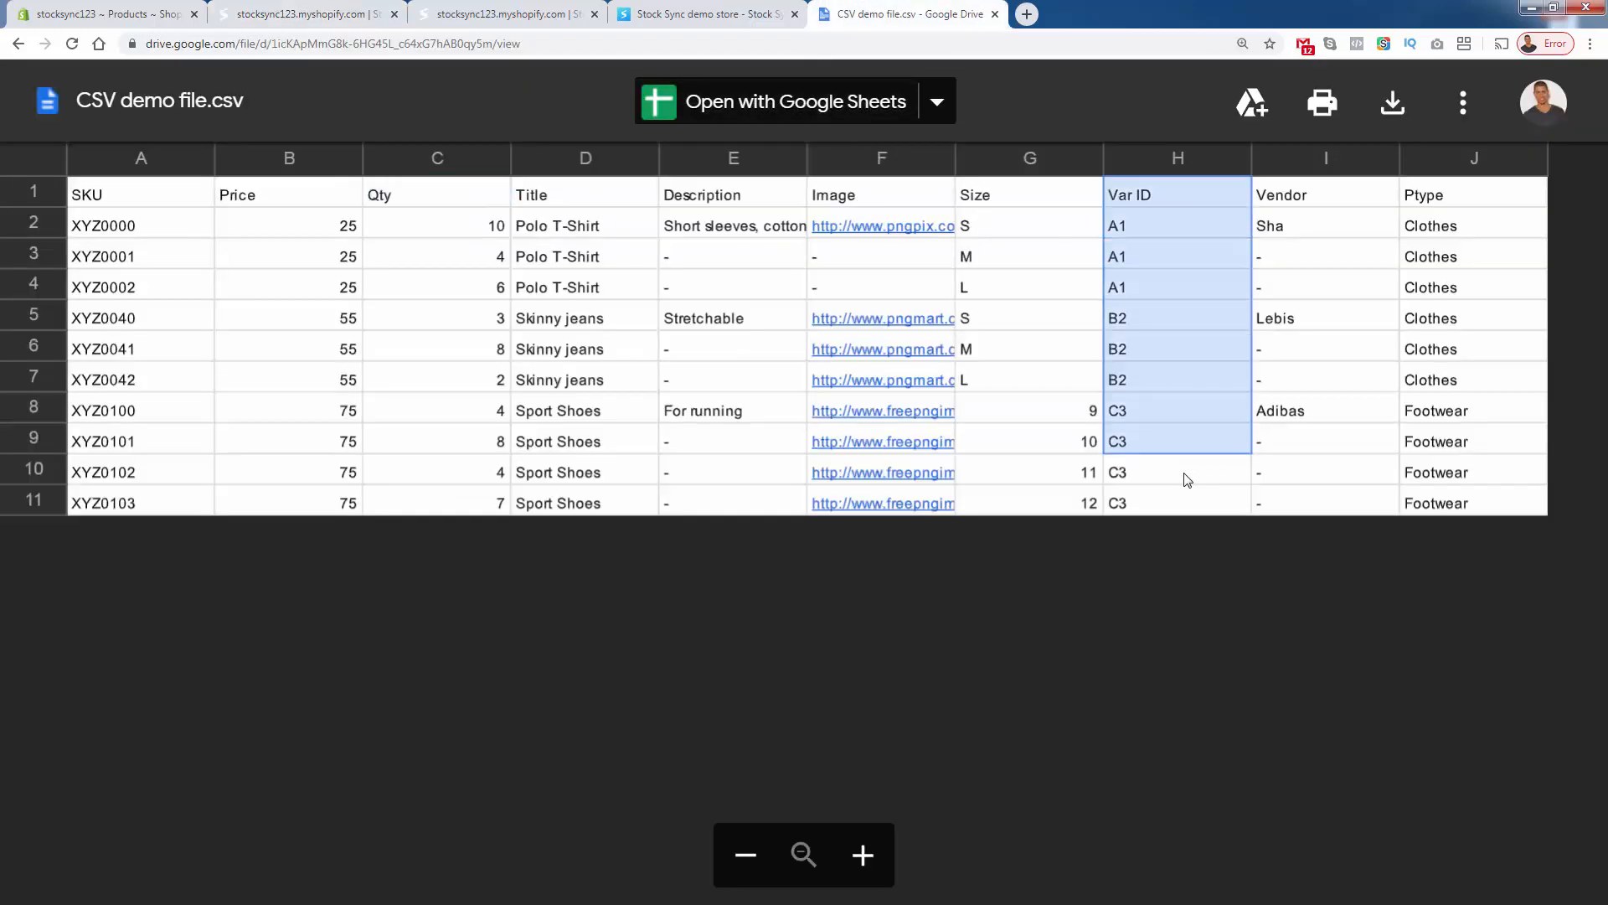
click(711, 14)
click(534, 14)
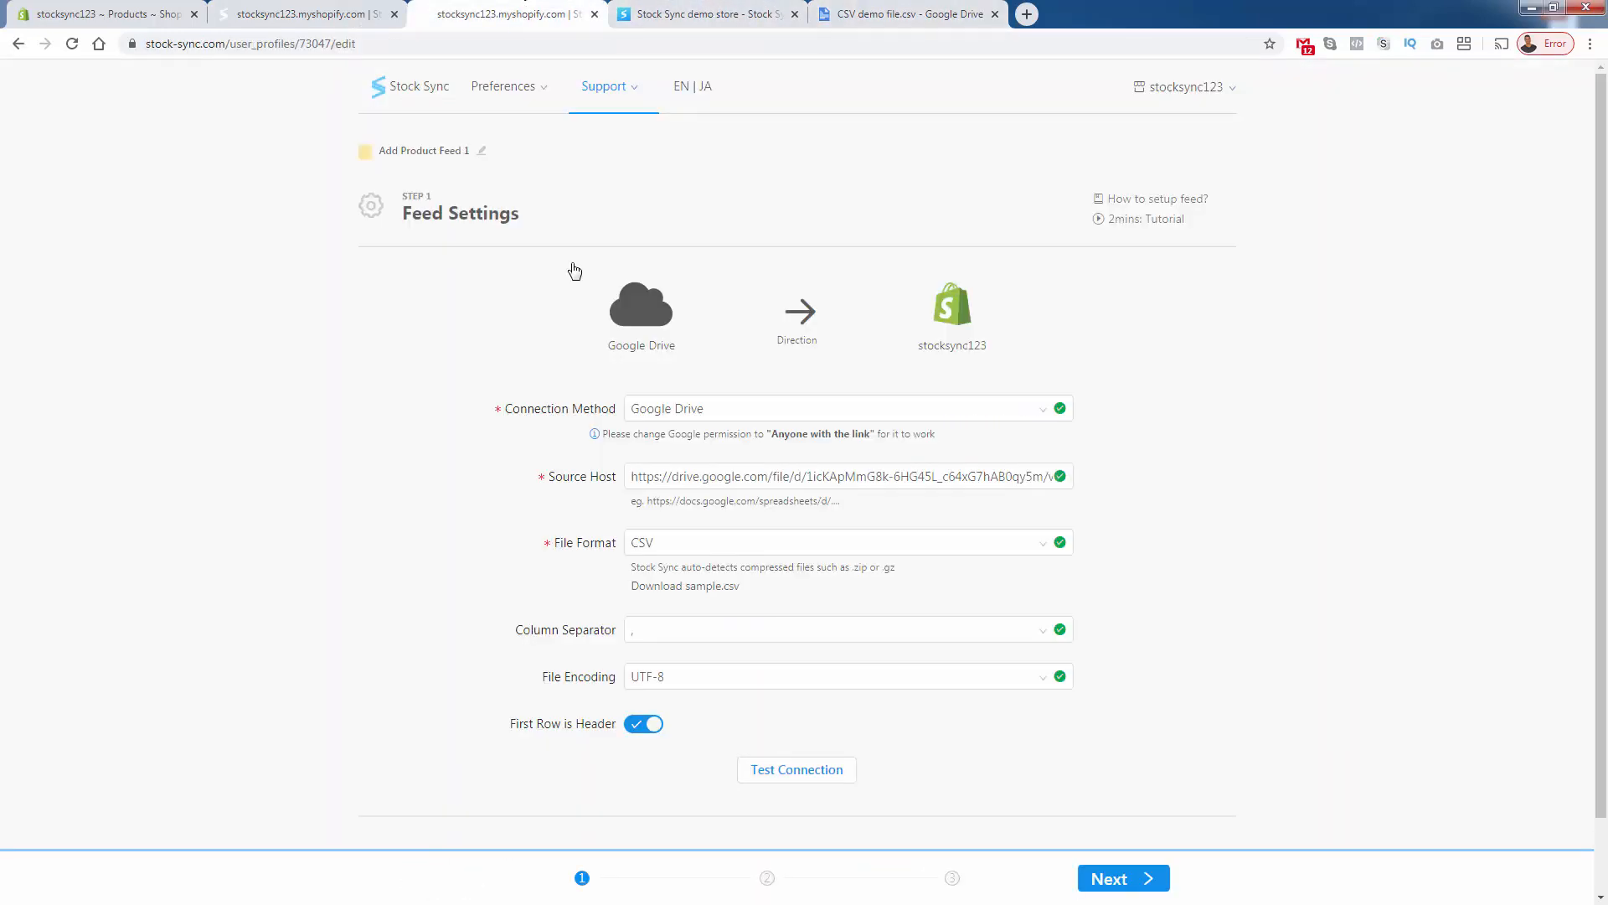
click(307, 14)
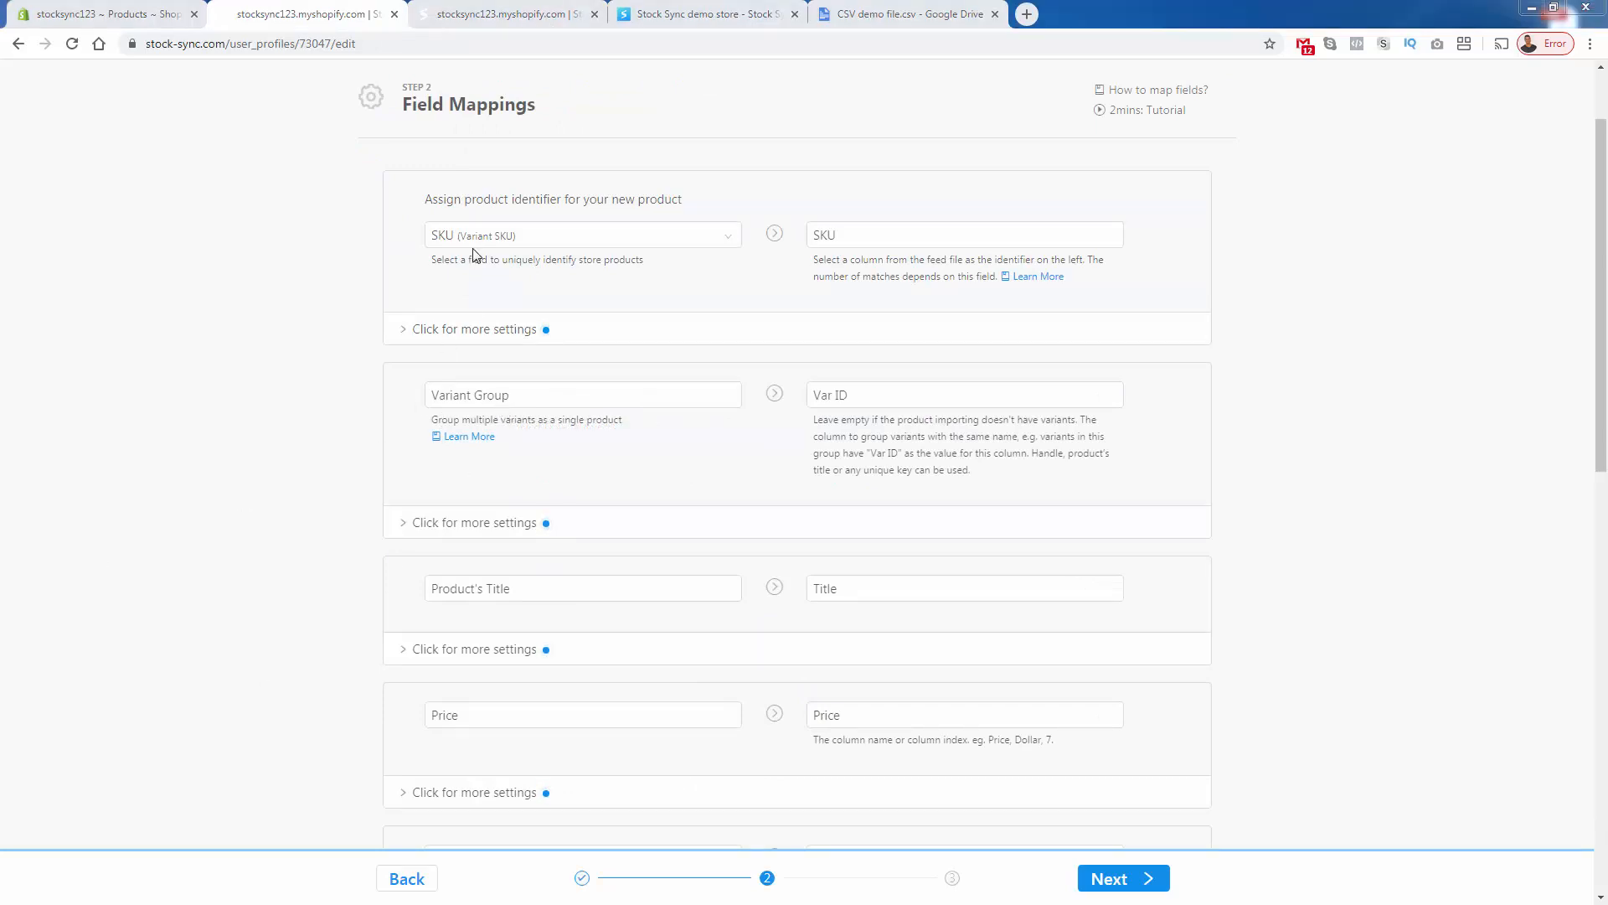
- Check the product identifier column against the SKU values in column A of the CSV
click(843, 239)
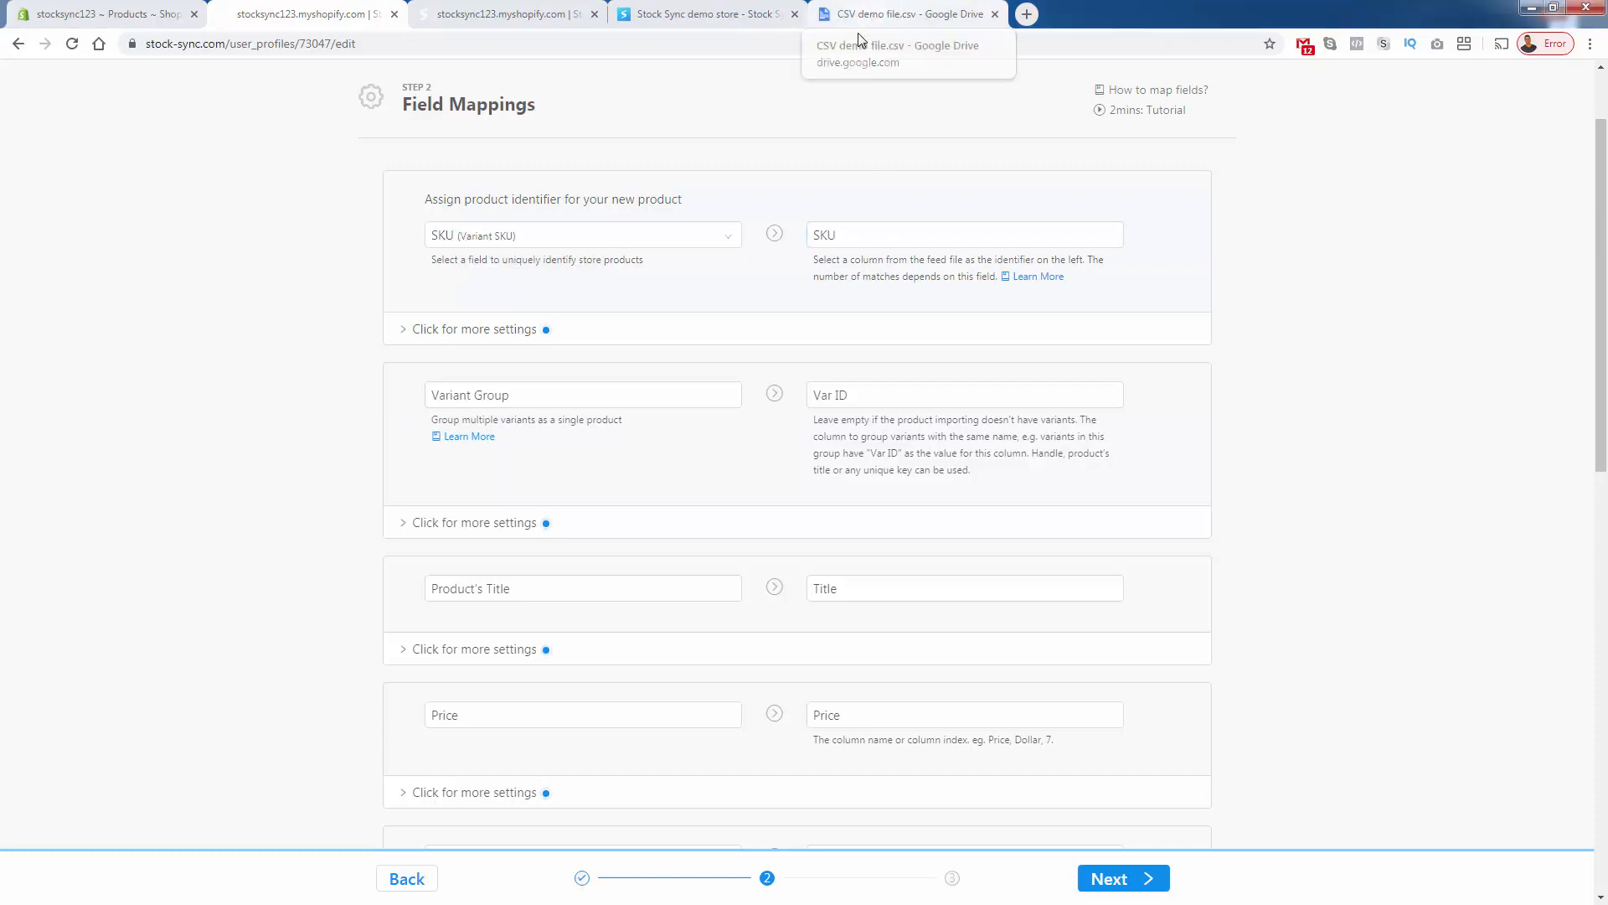
click(858, 33)
click(134, 201)
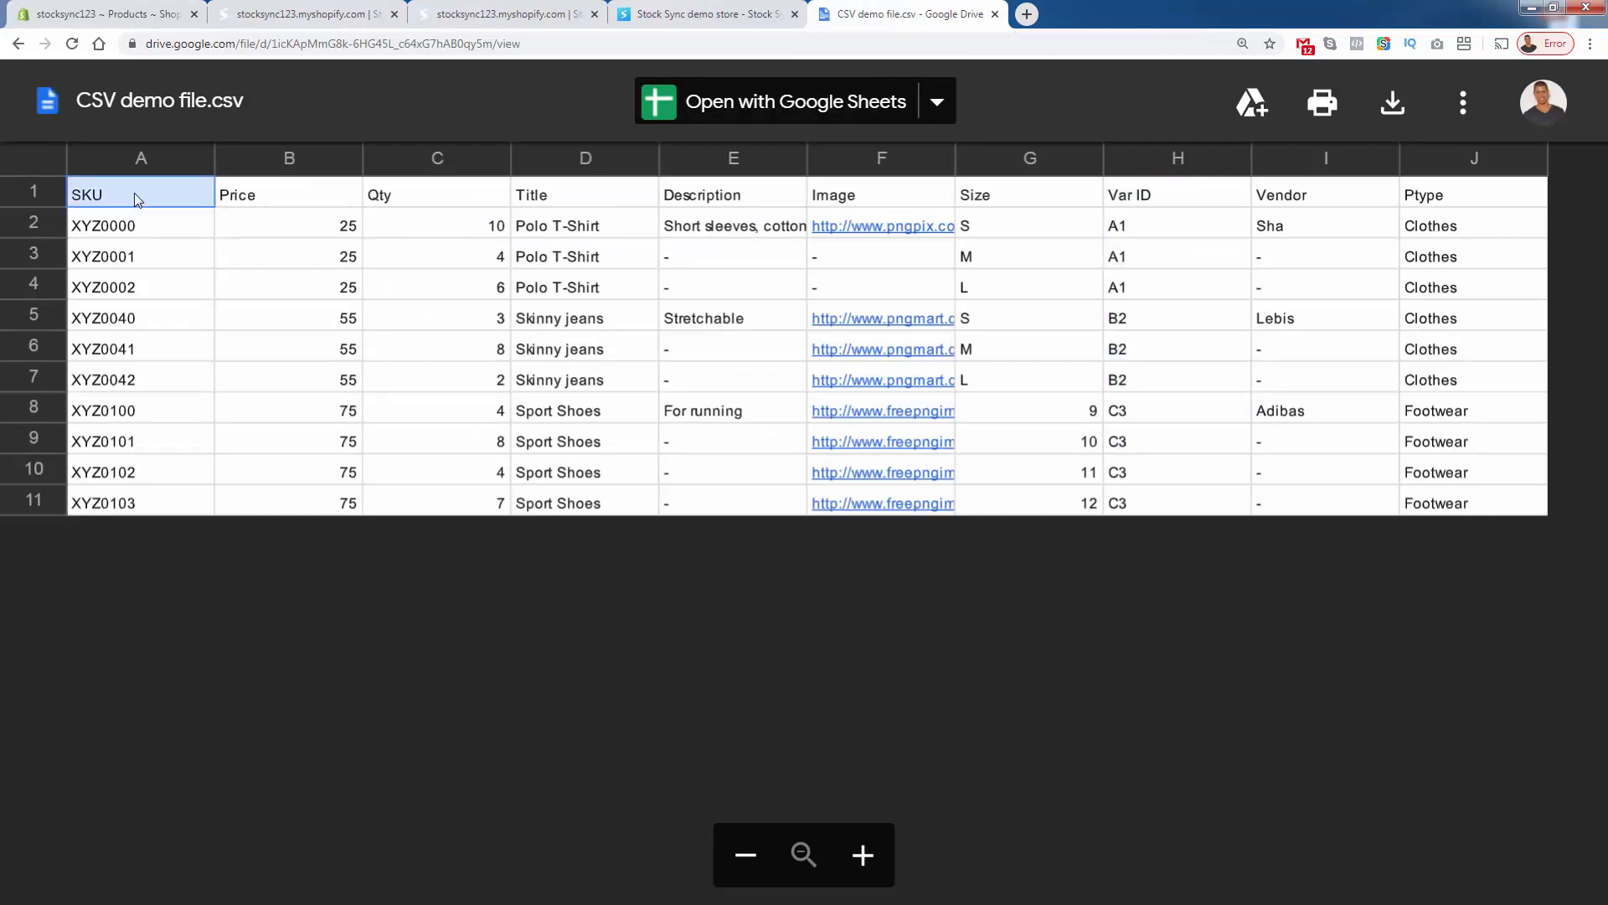
drag(135, 227, 123, 493)
click(122, 485)
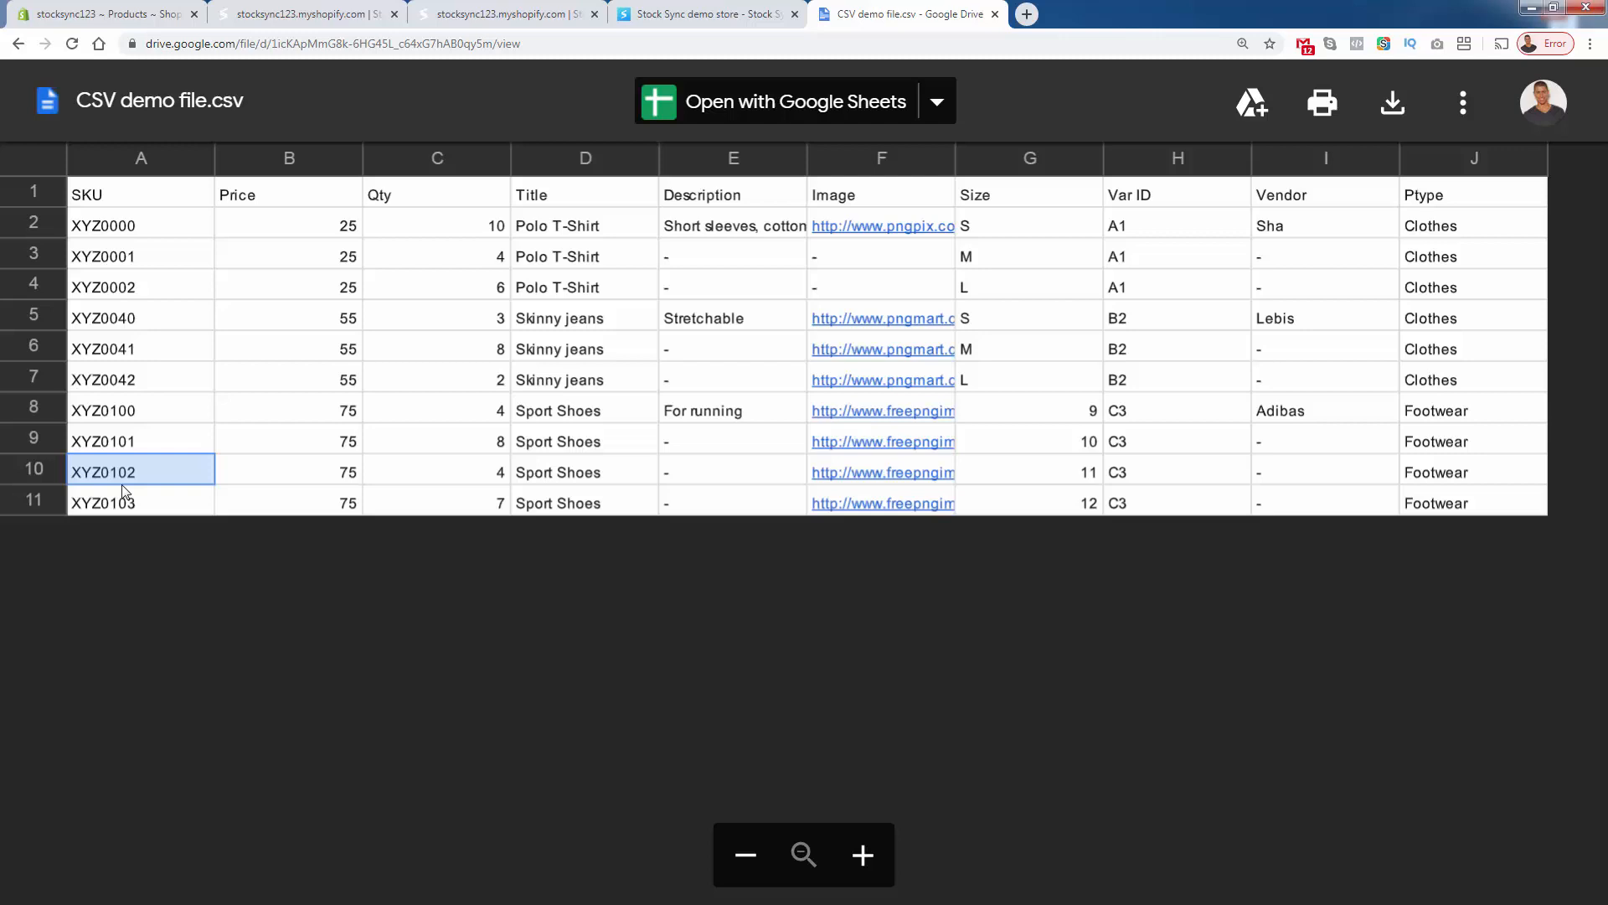
click(307, 13)
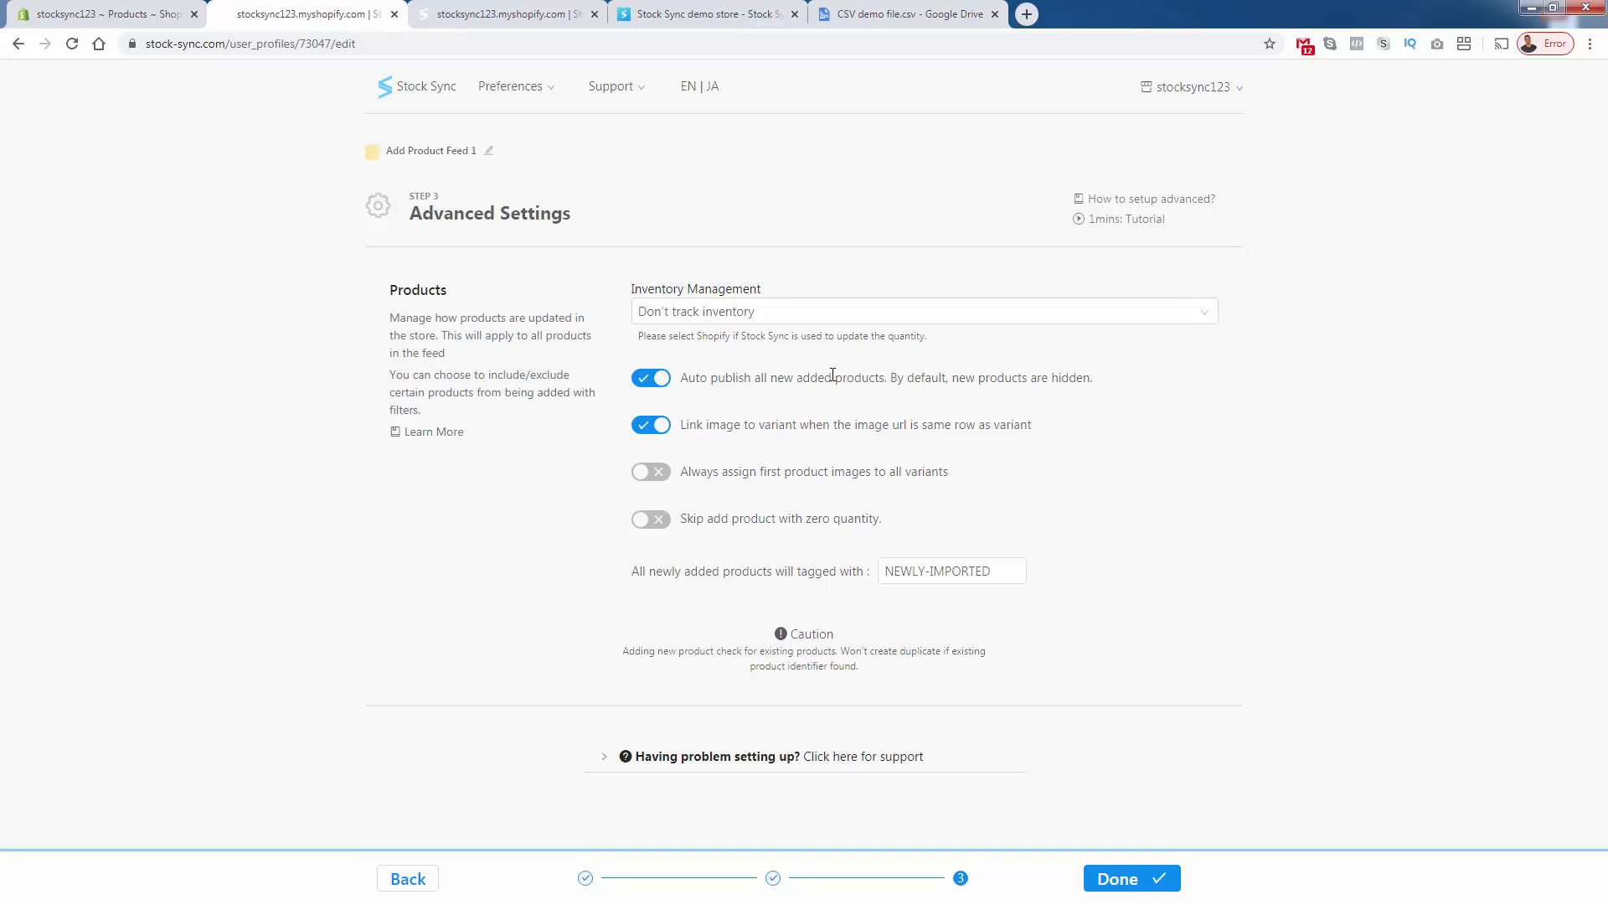
- Save the feed settings, reopen them, step through mappings and advanced settings, and save again
click(1120, 878)
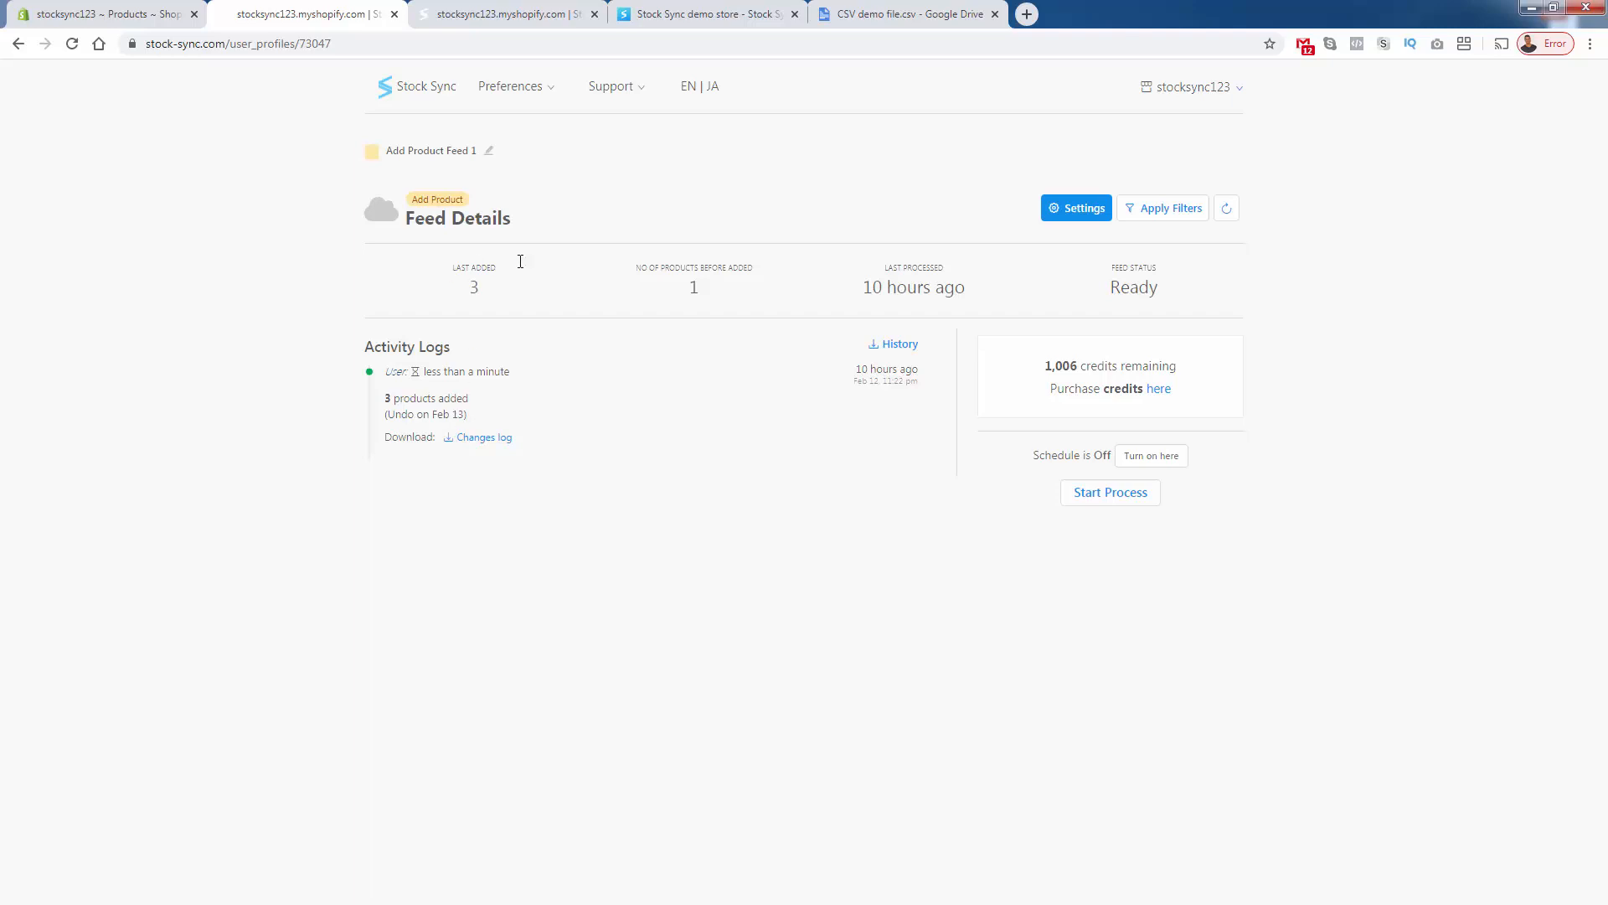
click(1076, 210)
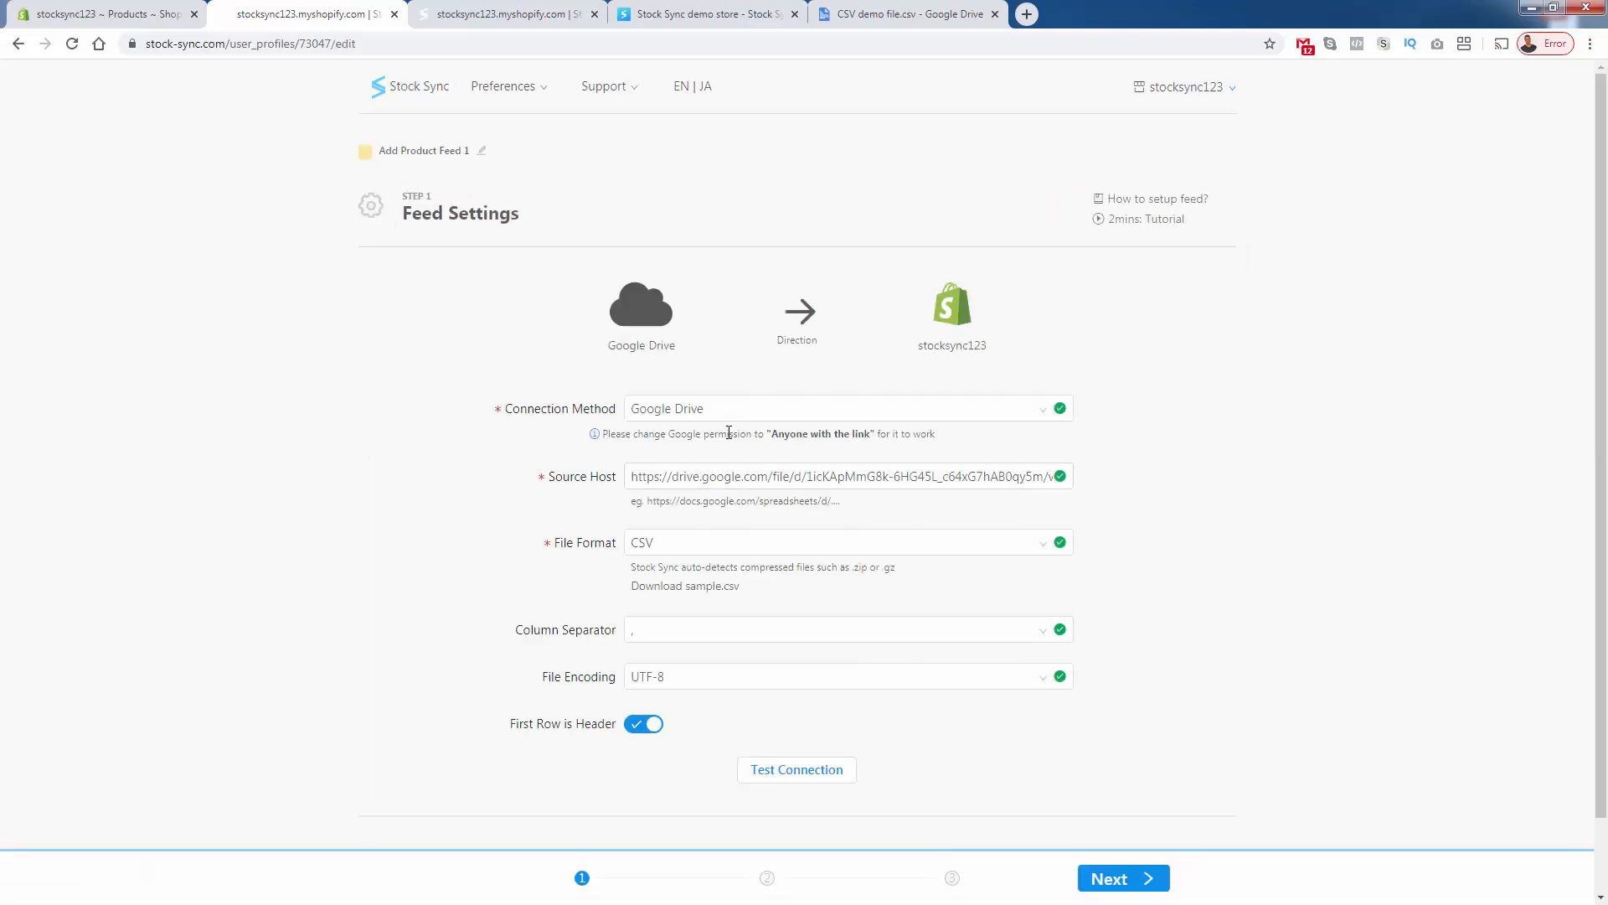
click(1097, 881)
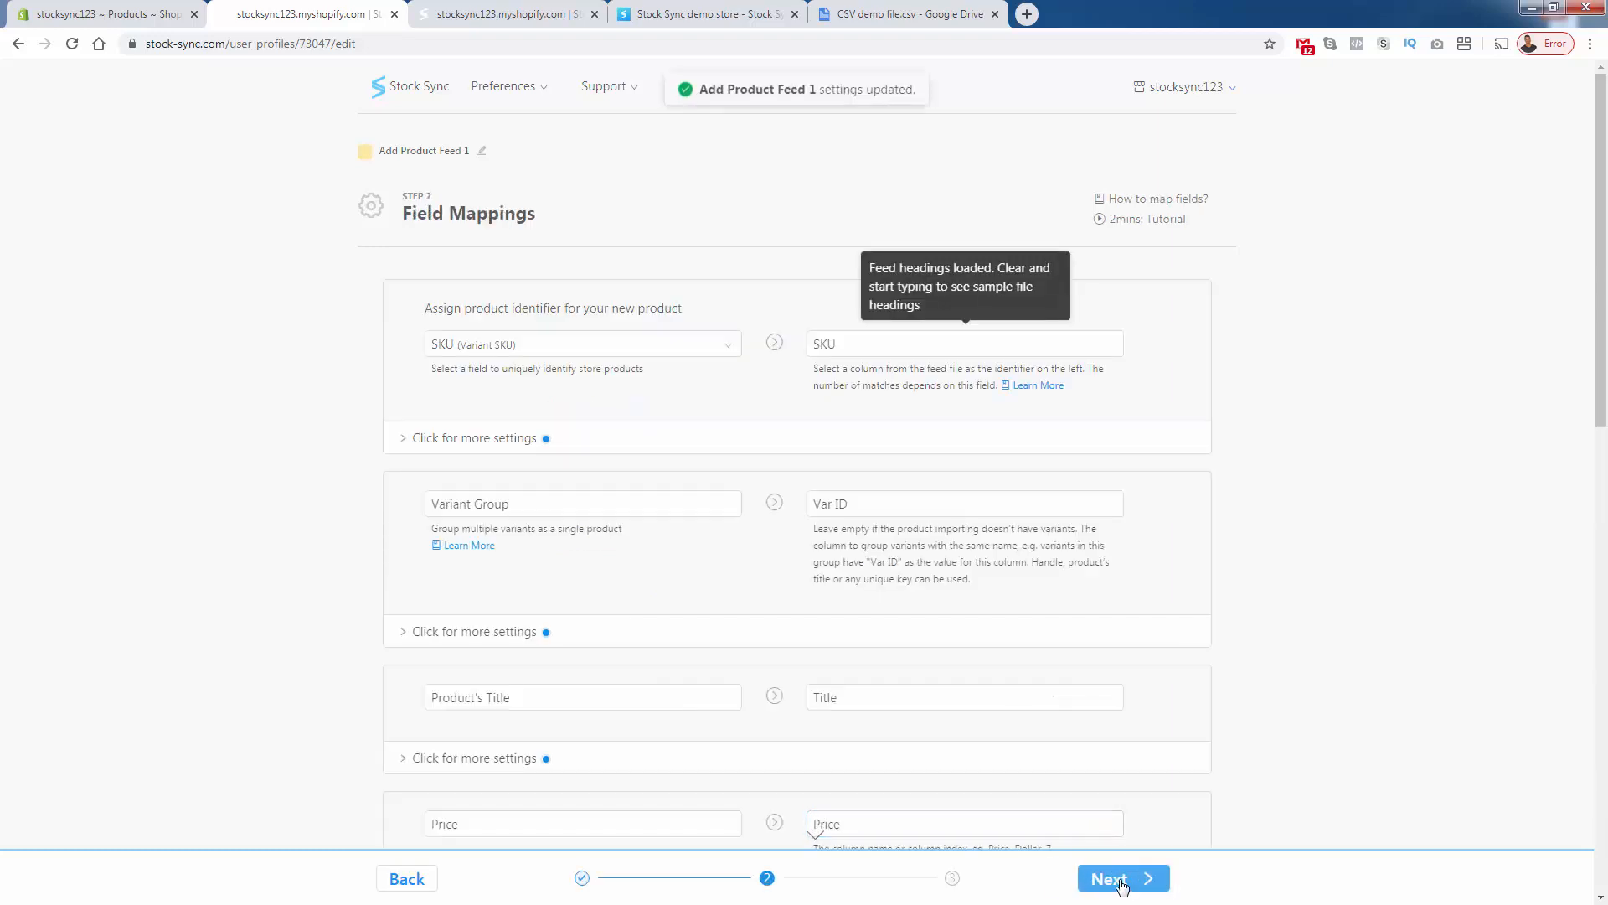
click(1122, 882)
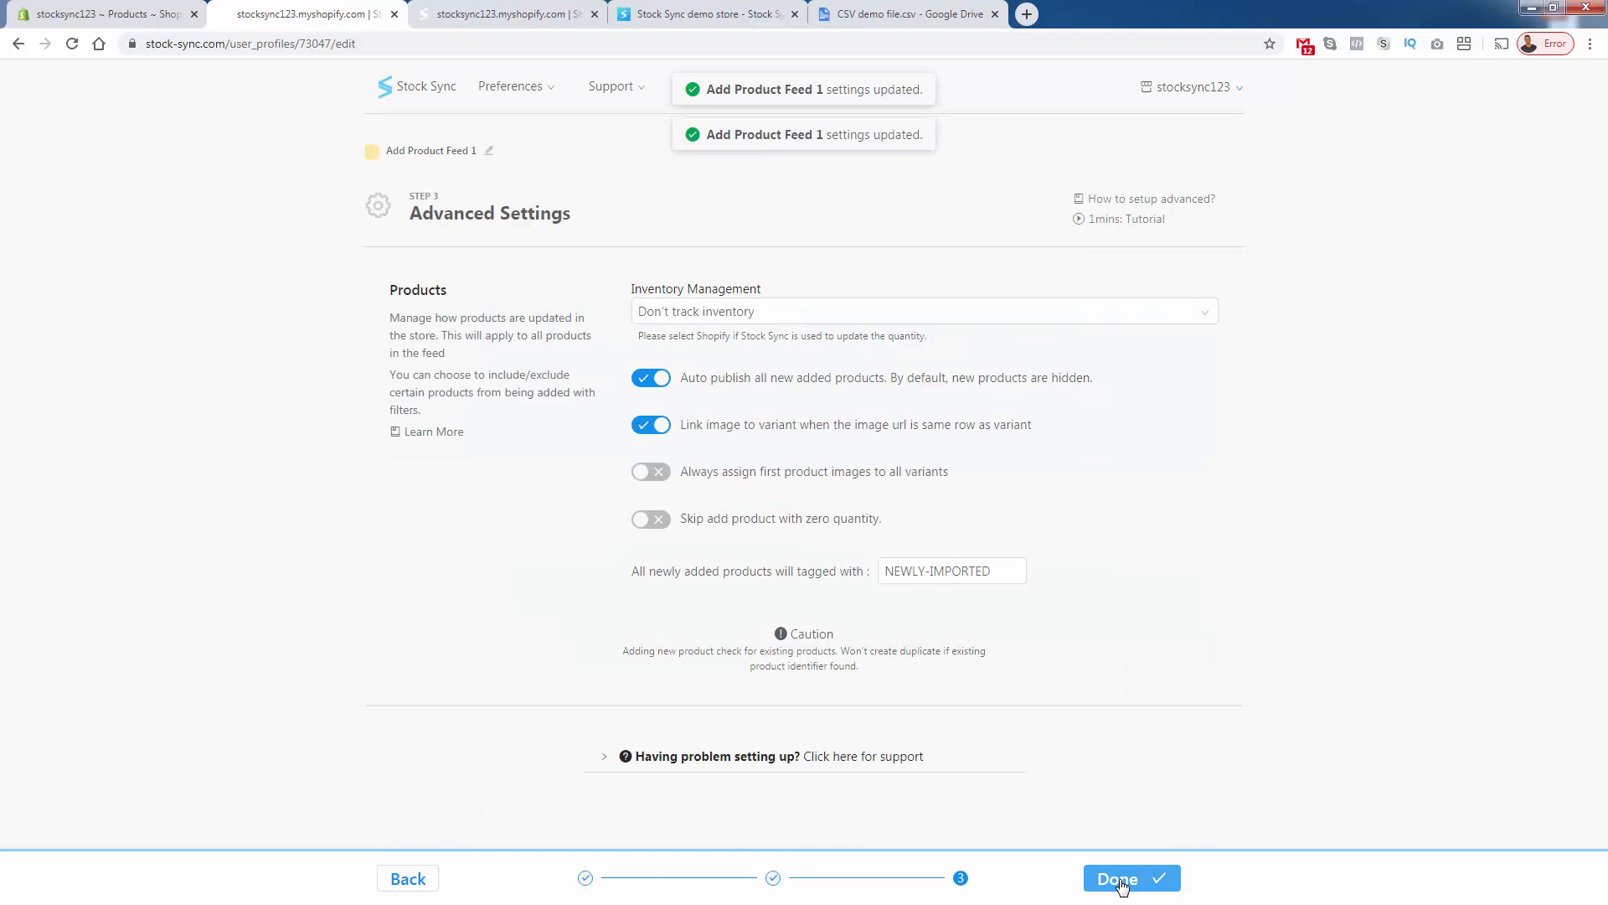
click(1123, 880)
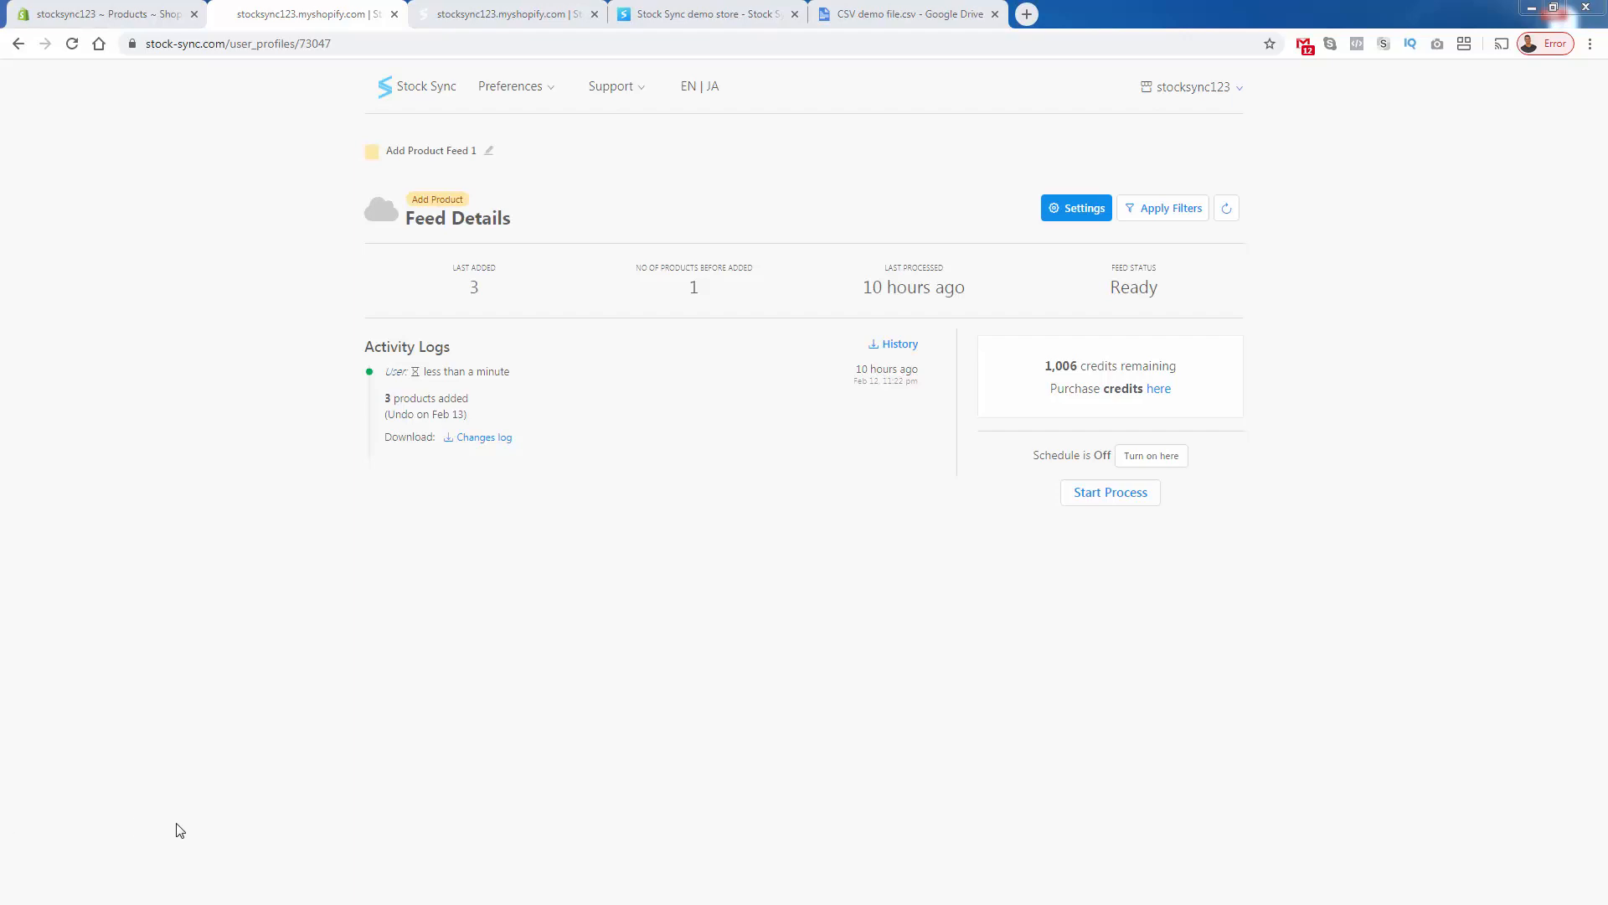
- Run Add Product Feed 1 and confirm the log entry showing 3 products added
click(1149, 509)
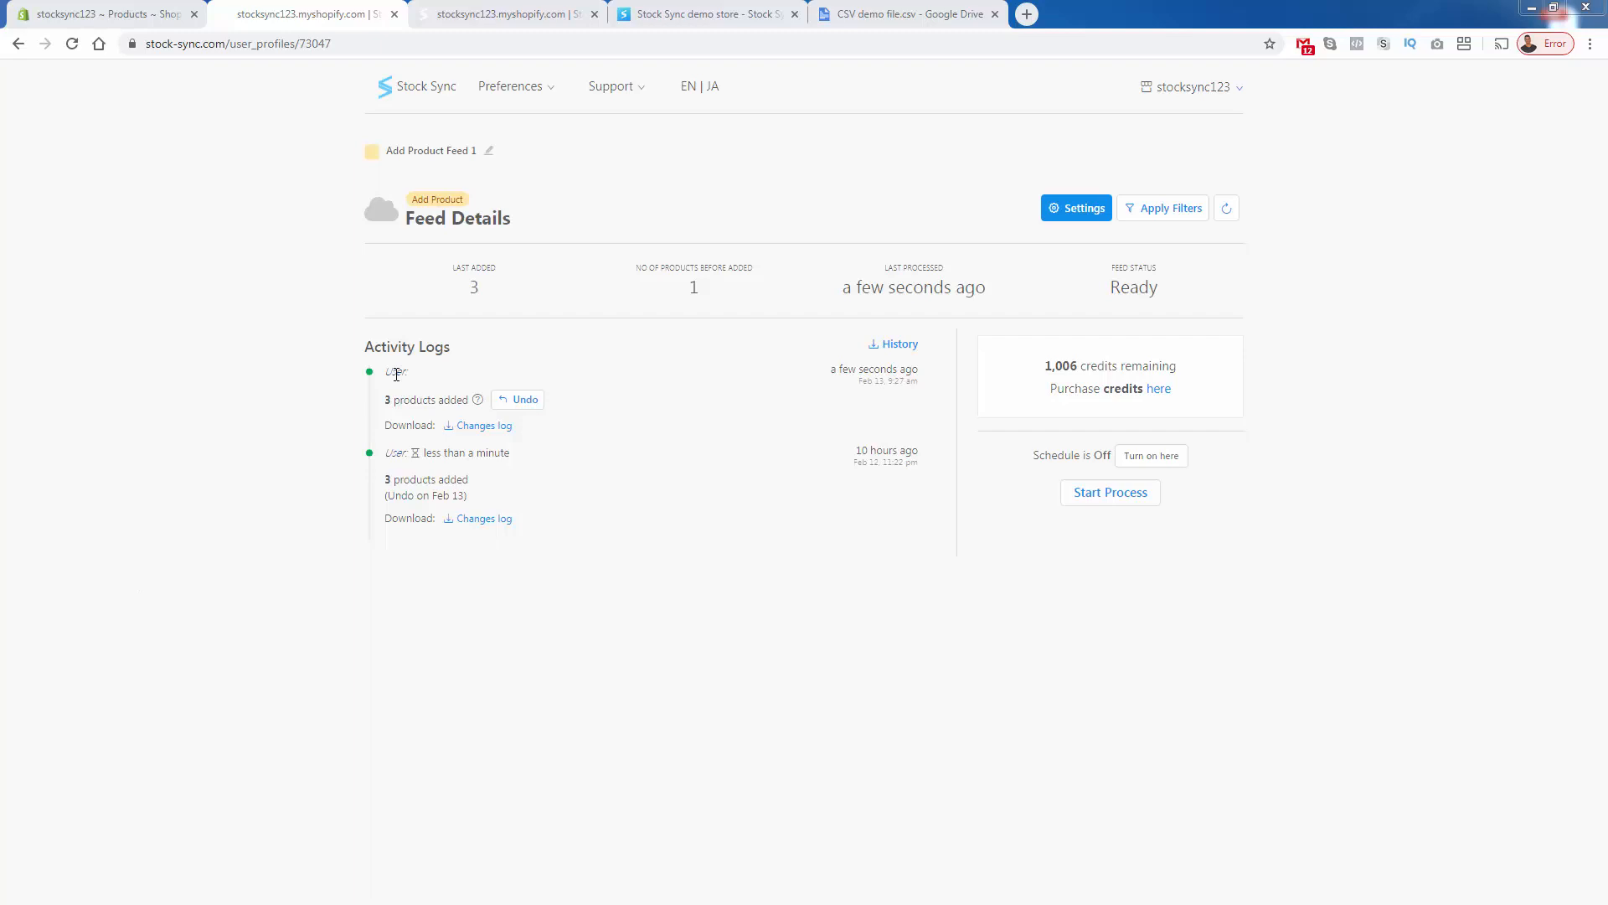
triple_click(396, 400)
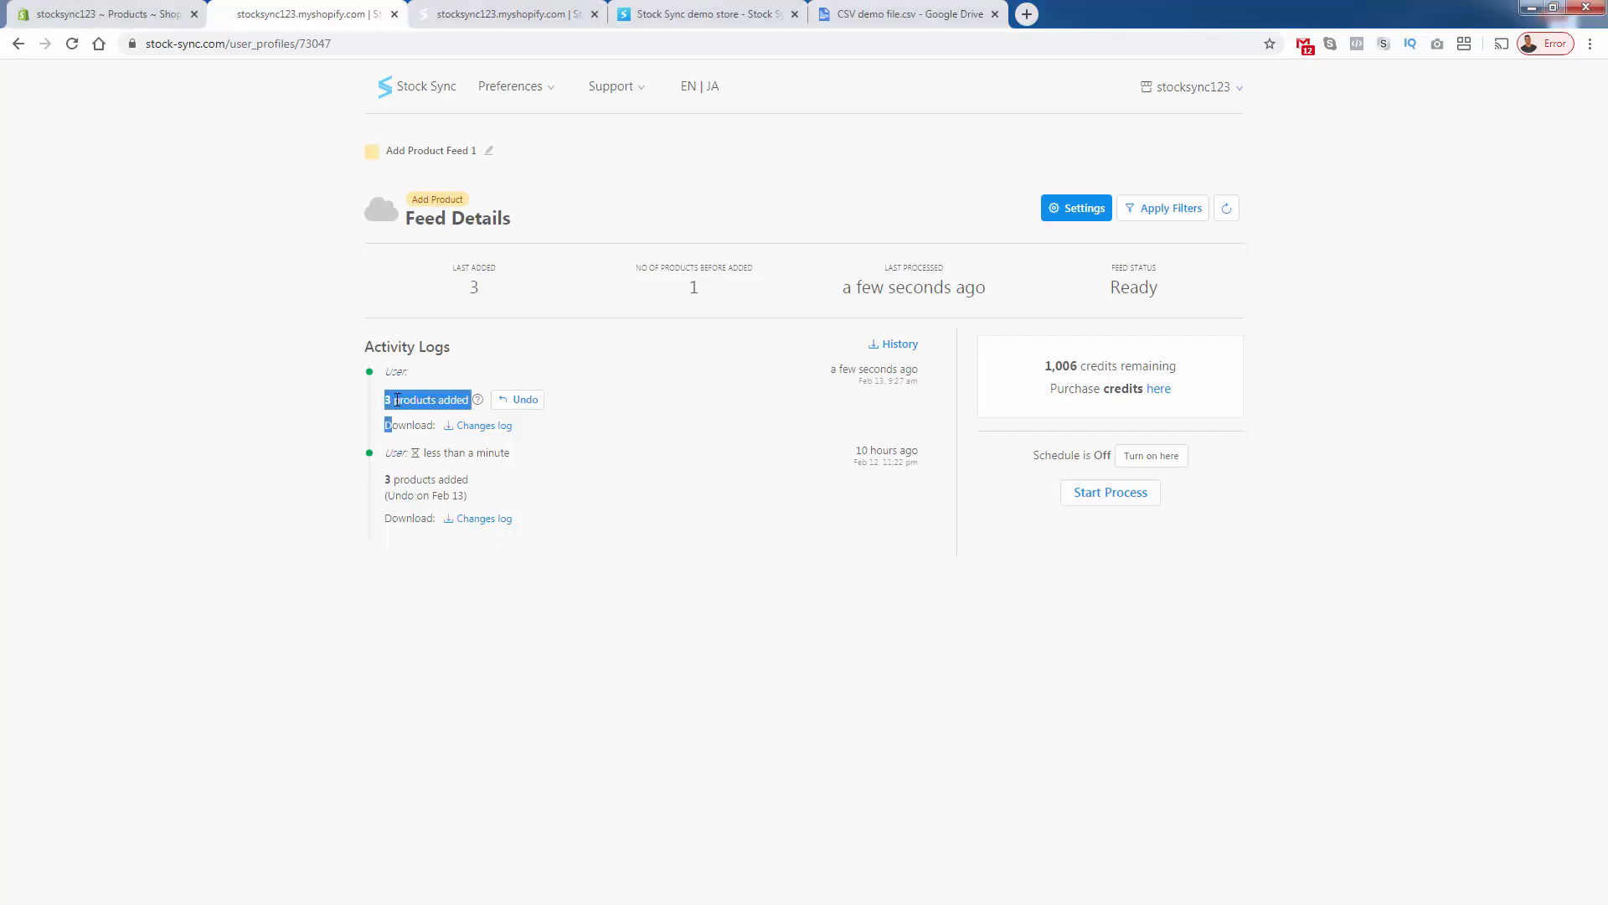
click(396, 400)
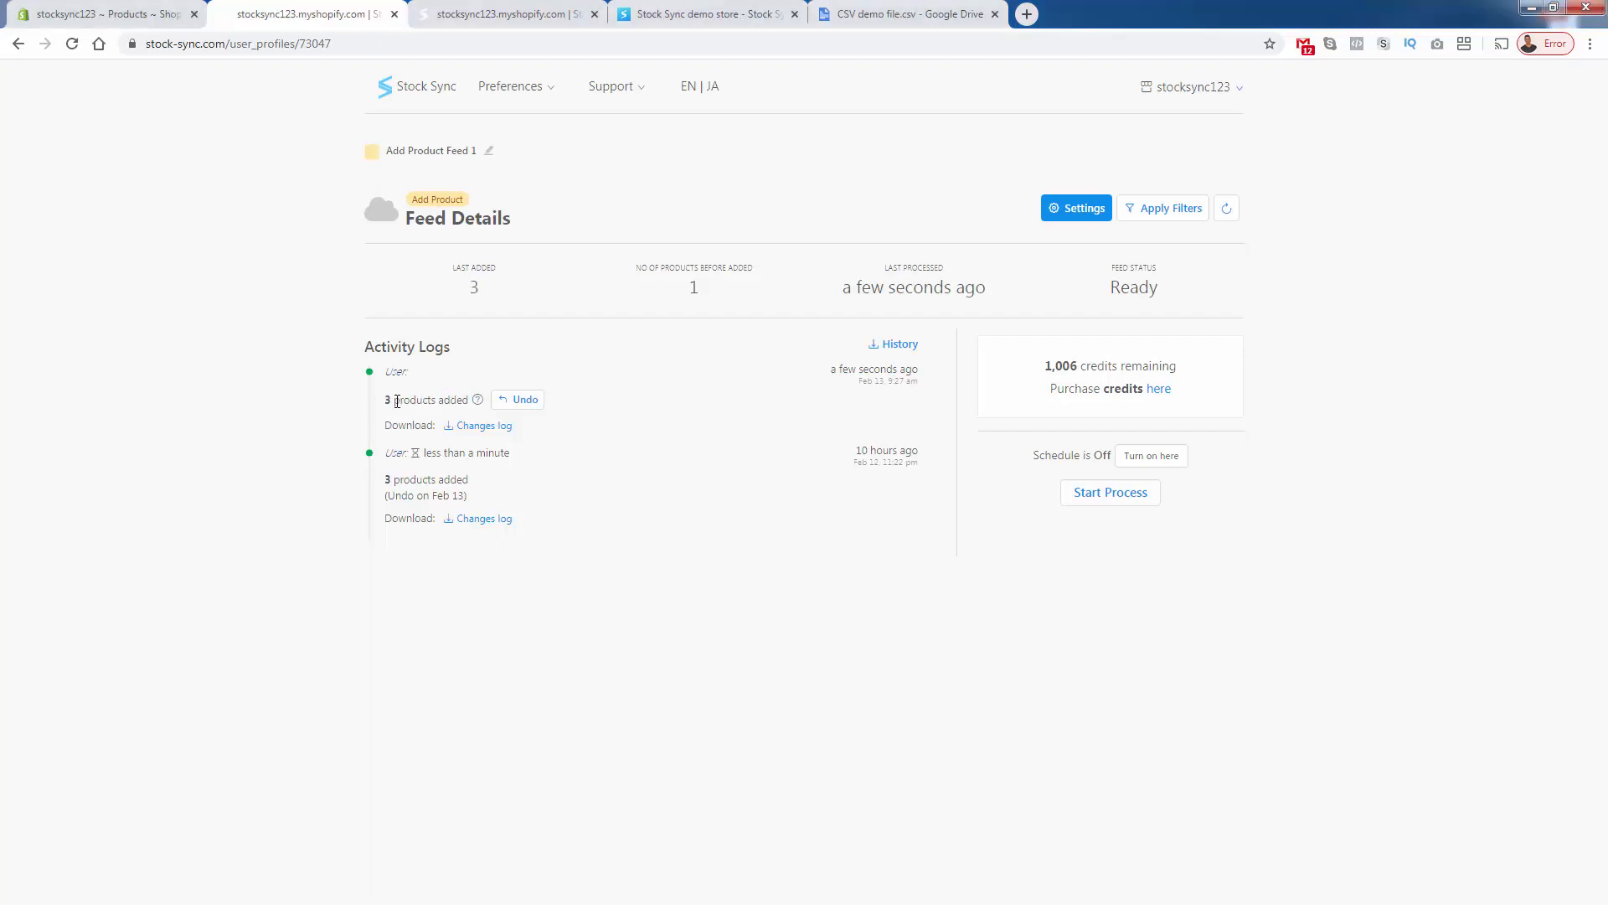
- Reload the Shopify products list and compare it with the Skinny jeans title rows in the CSV
click(113, 13)
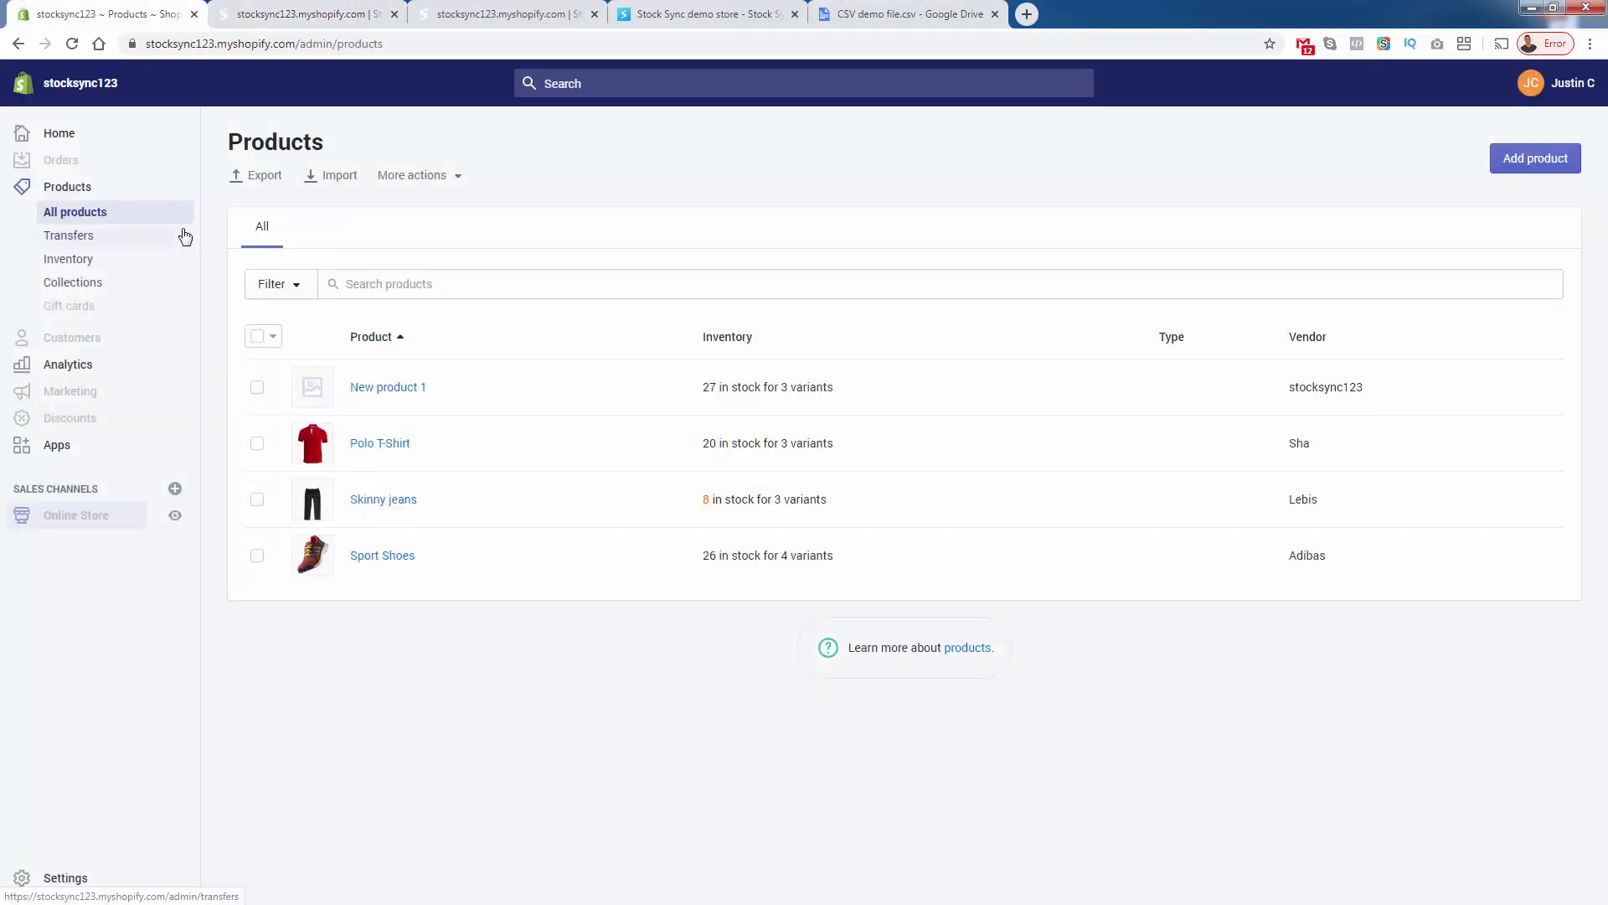
click(71, 42)
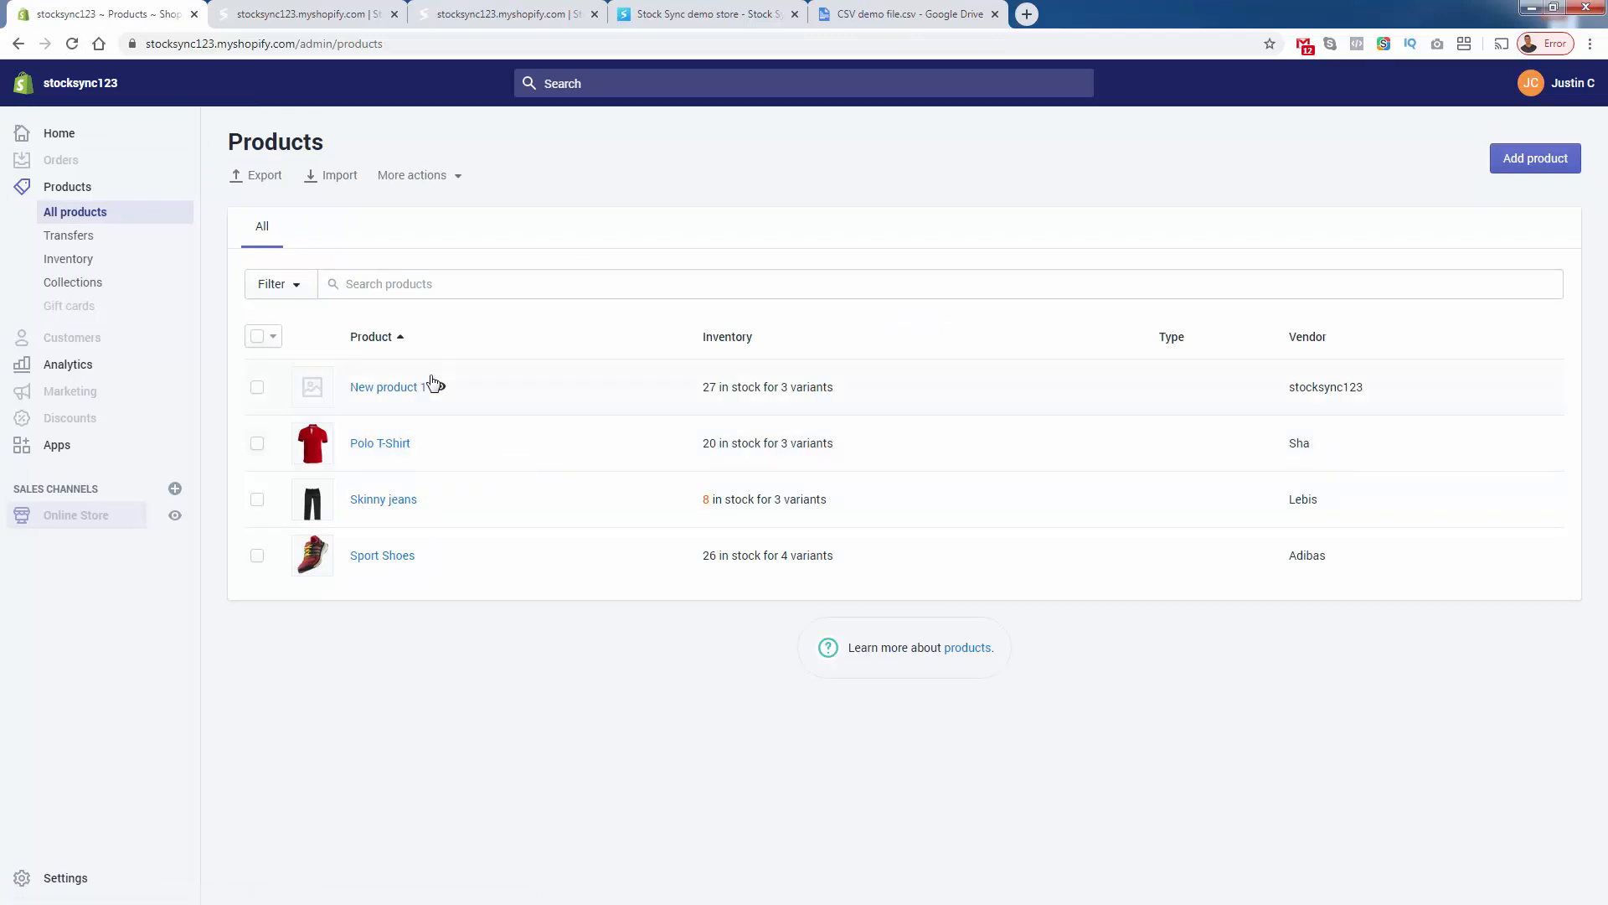
click(869, 16)
click(569, 350)
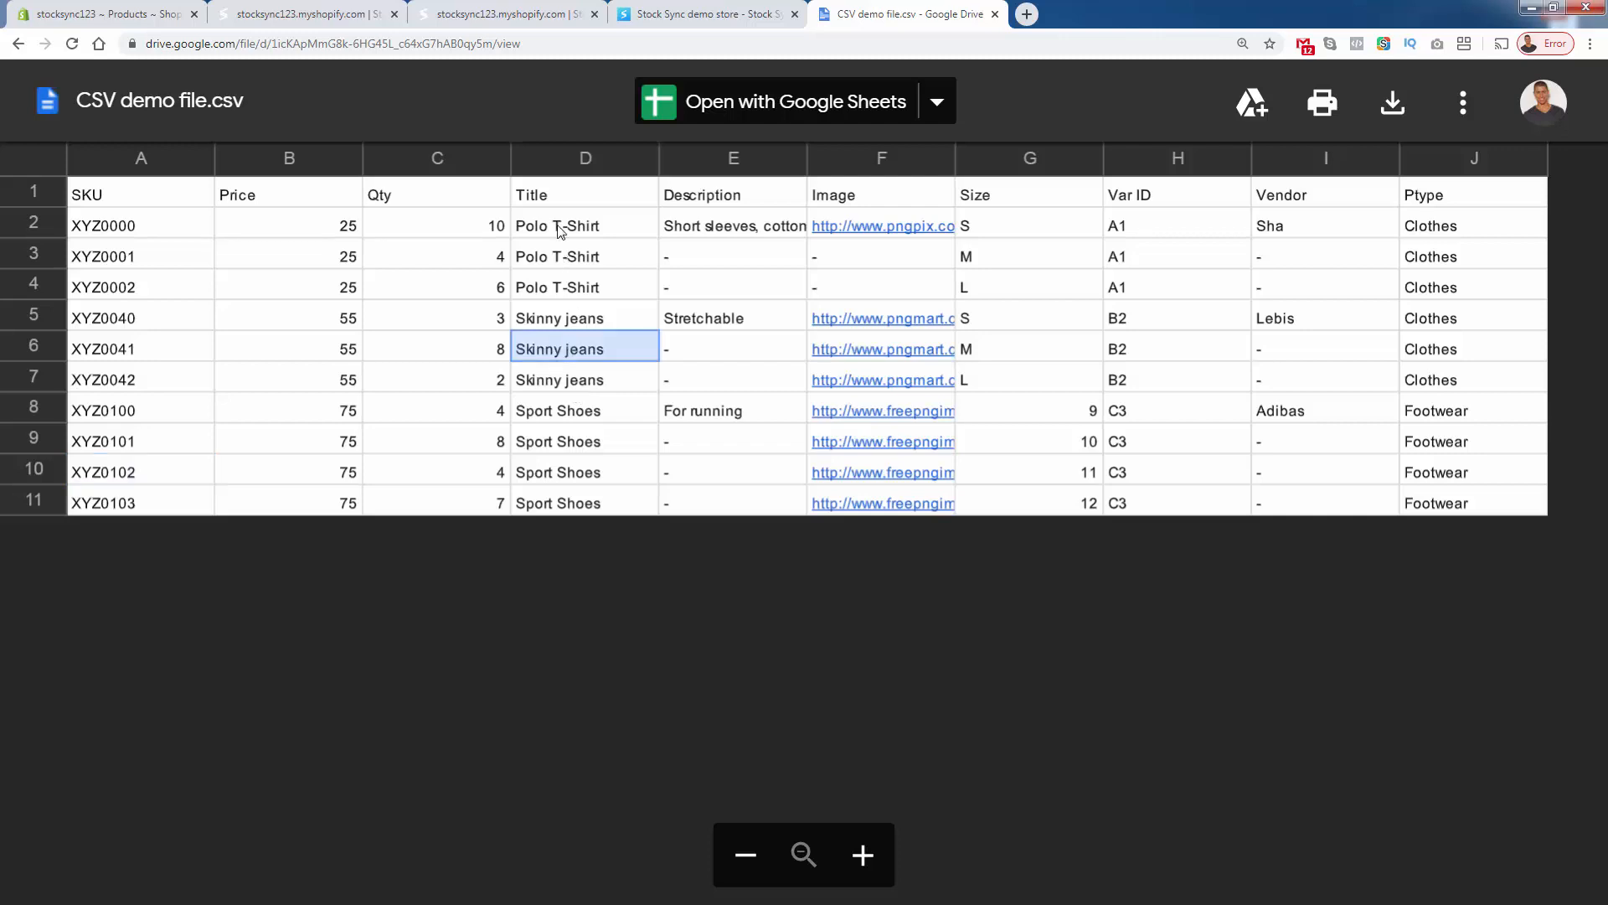
drag(559, 231, 554, 503)
click(573, 205)
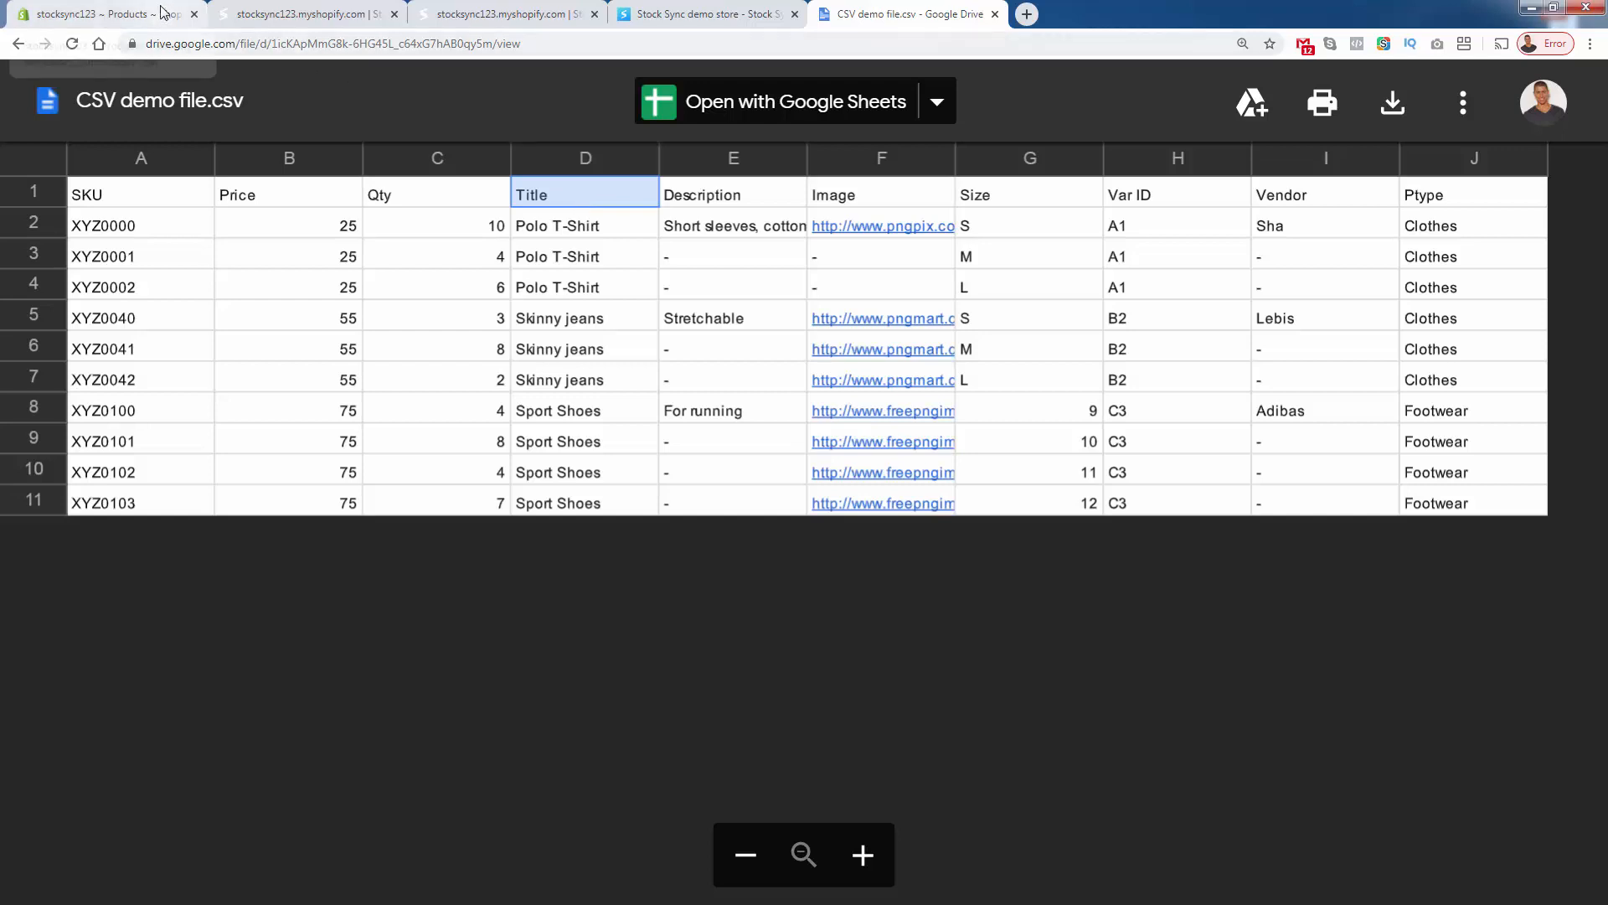
- Review the Polo T-Shirt product in Shopify against the CSV and the Stock Sync dashboard
click(100, 14)
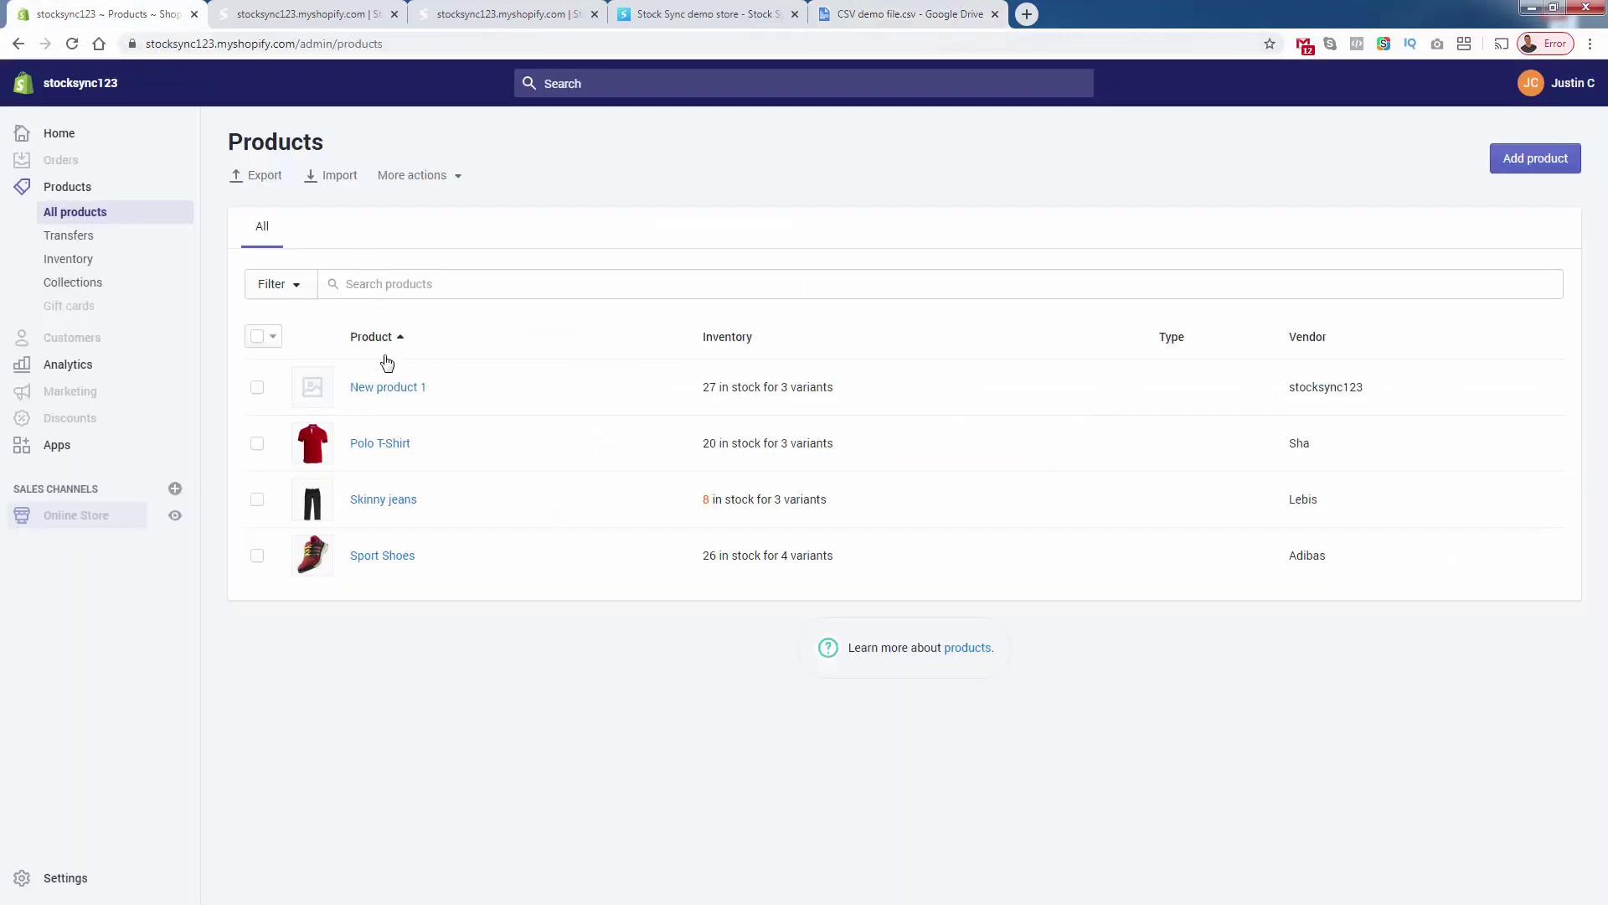
click(395, 450)
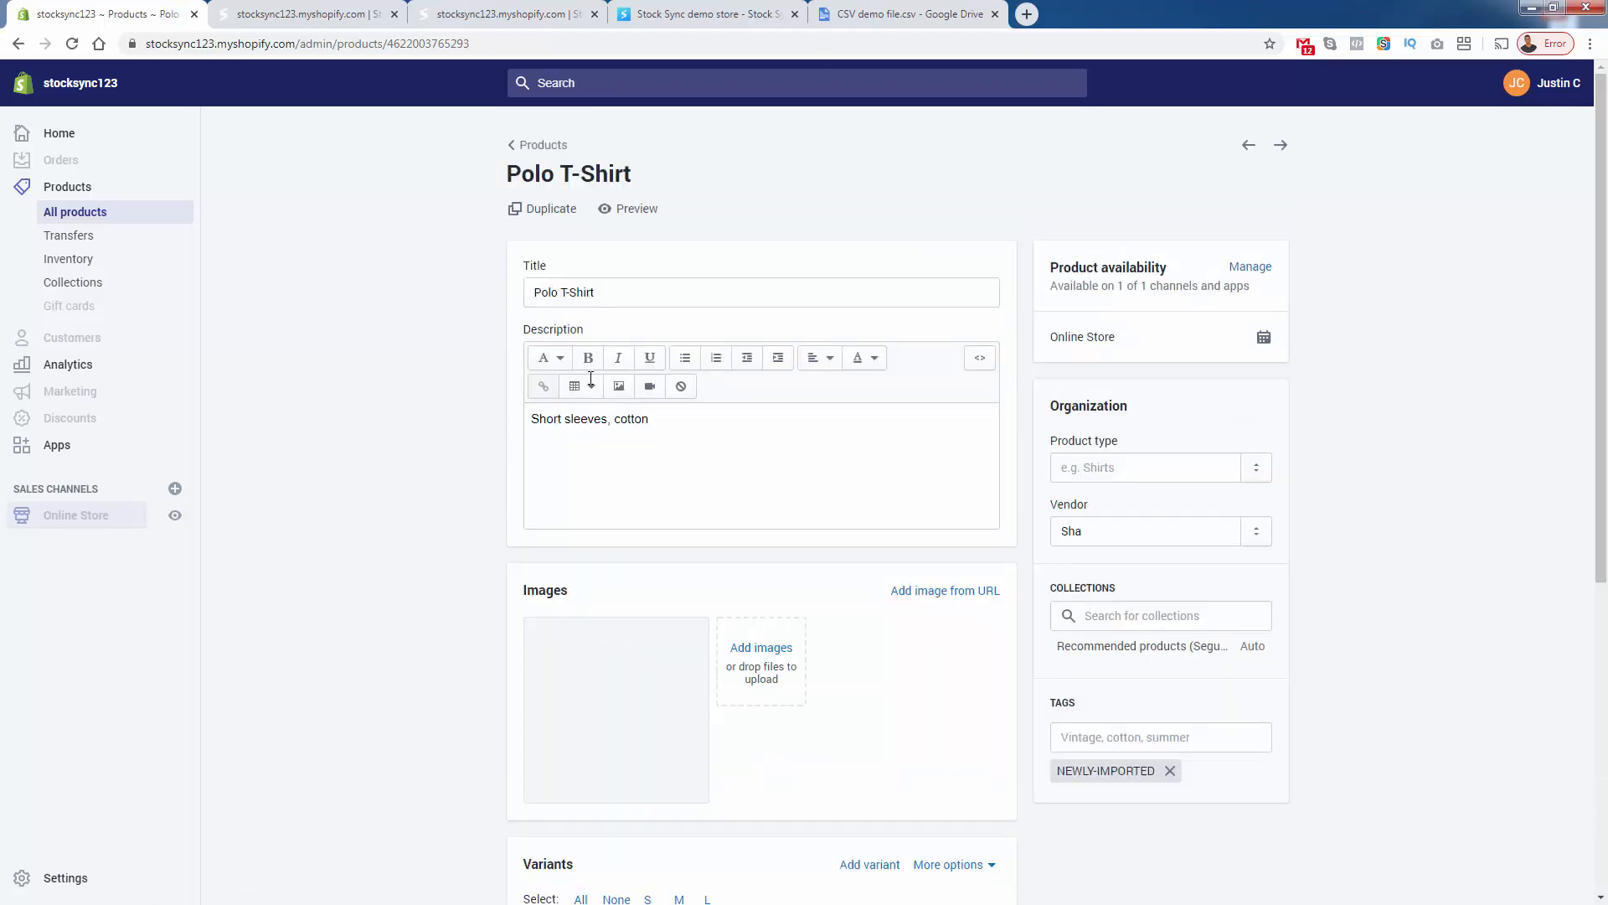
click(867, 14)
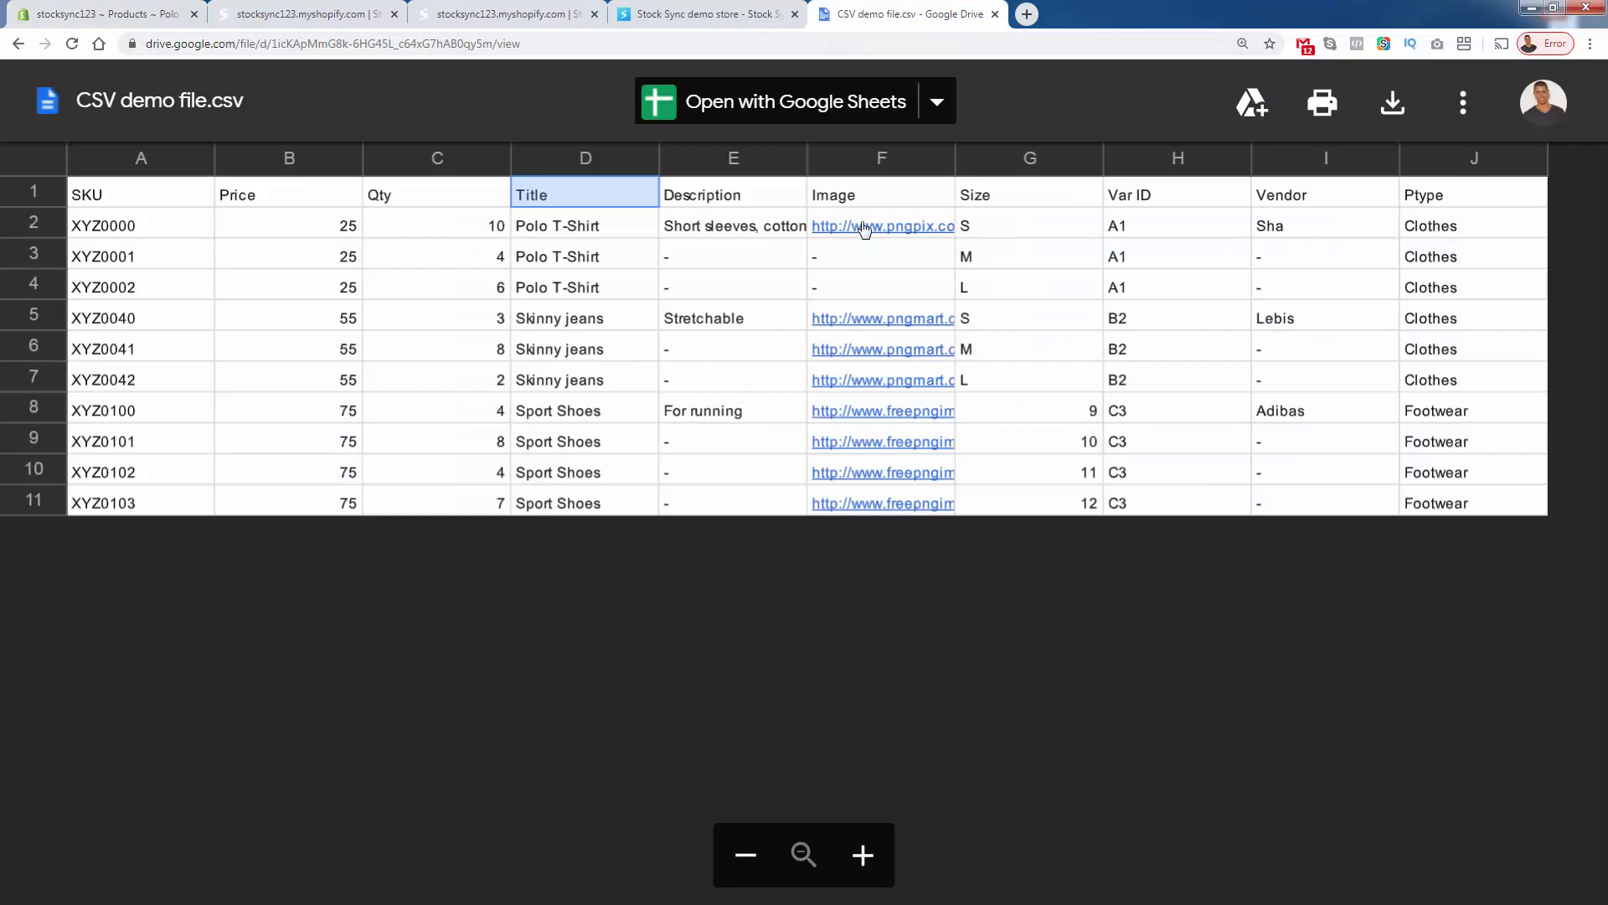
click(680, 8)
click(509, 11)
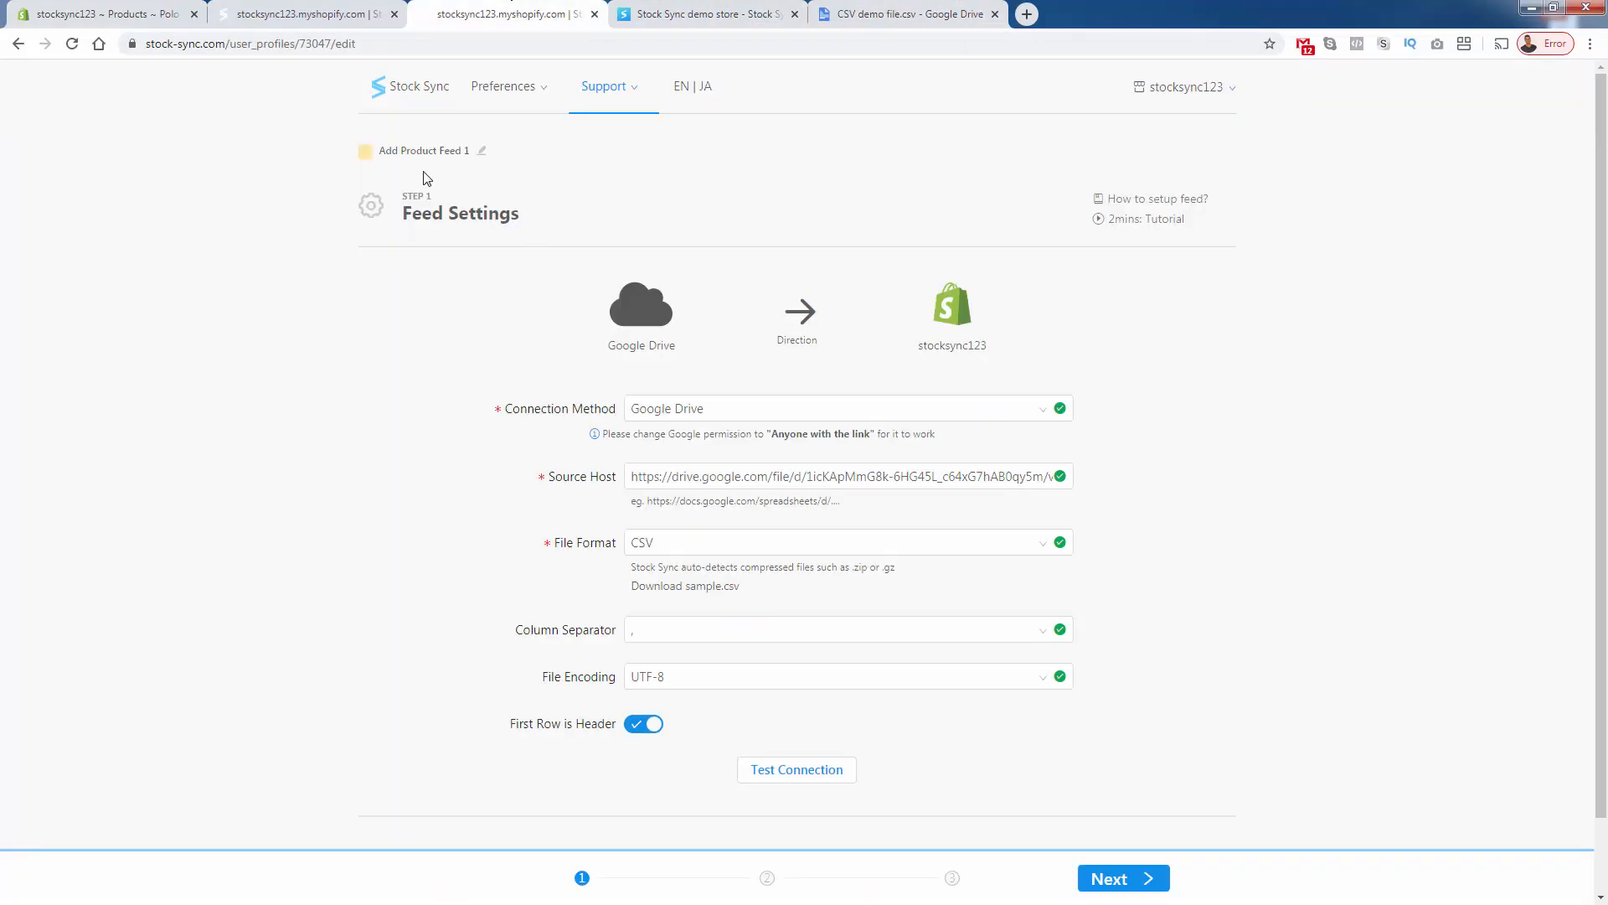
click(437, 99)
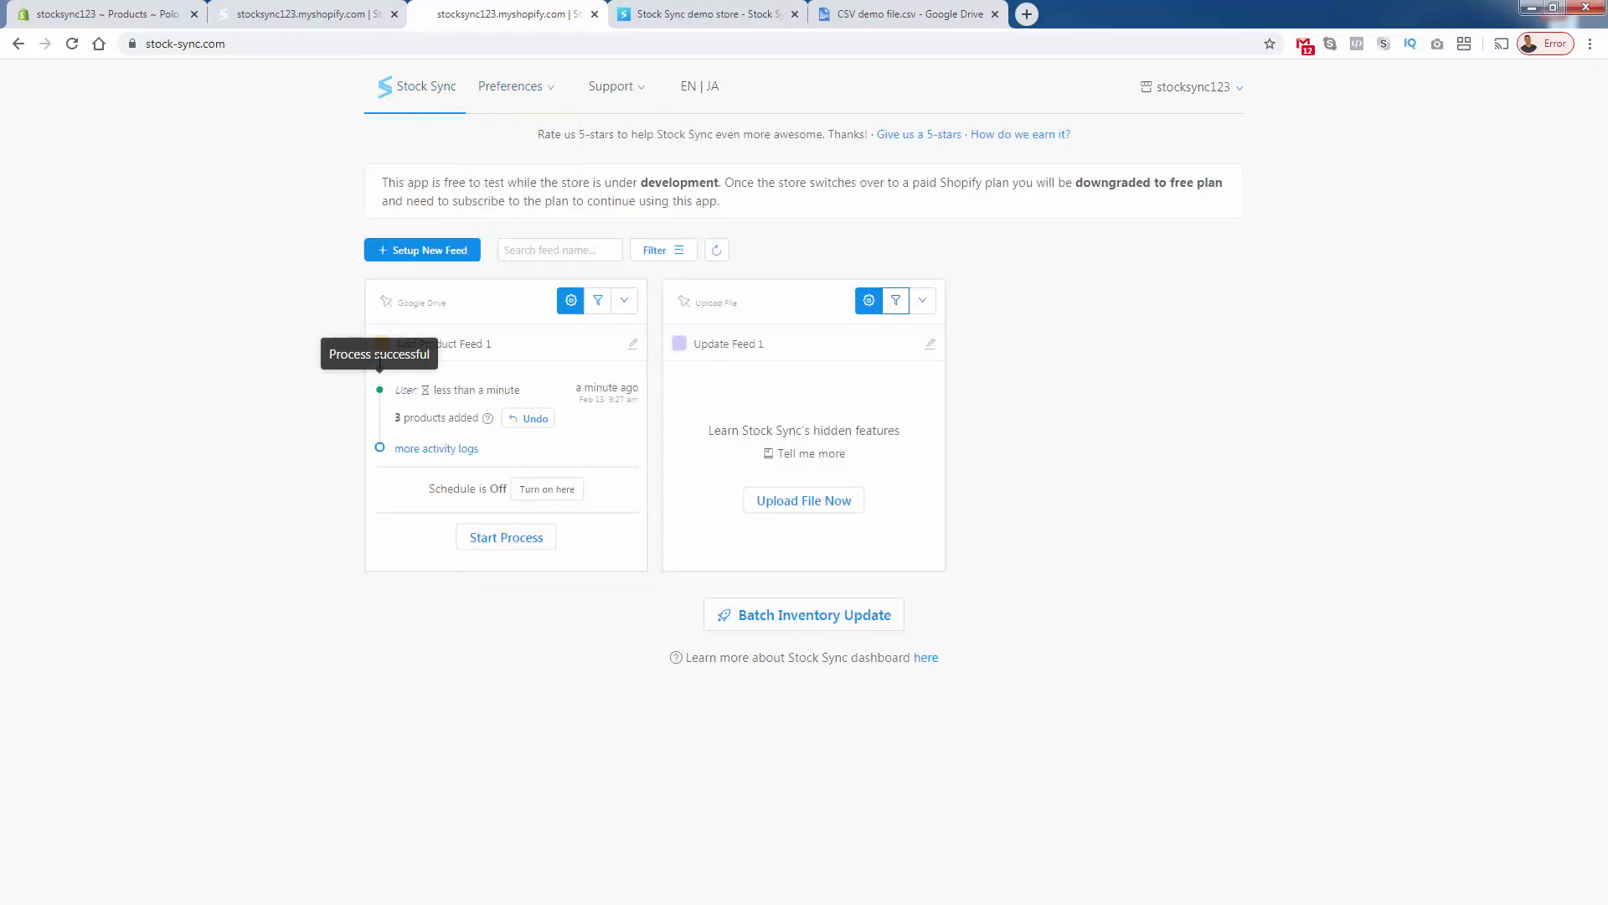
- Return from the Polo T-Shirt page to the full Shopify products list
click(127, 14)
scroll(516, 591, down, 3)
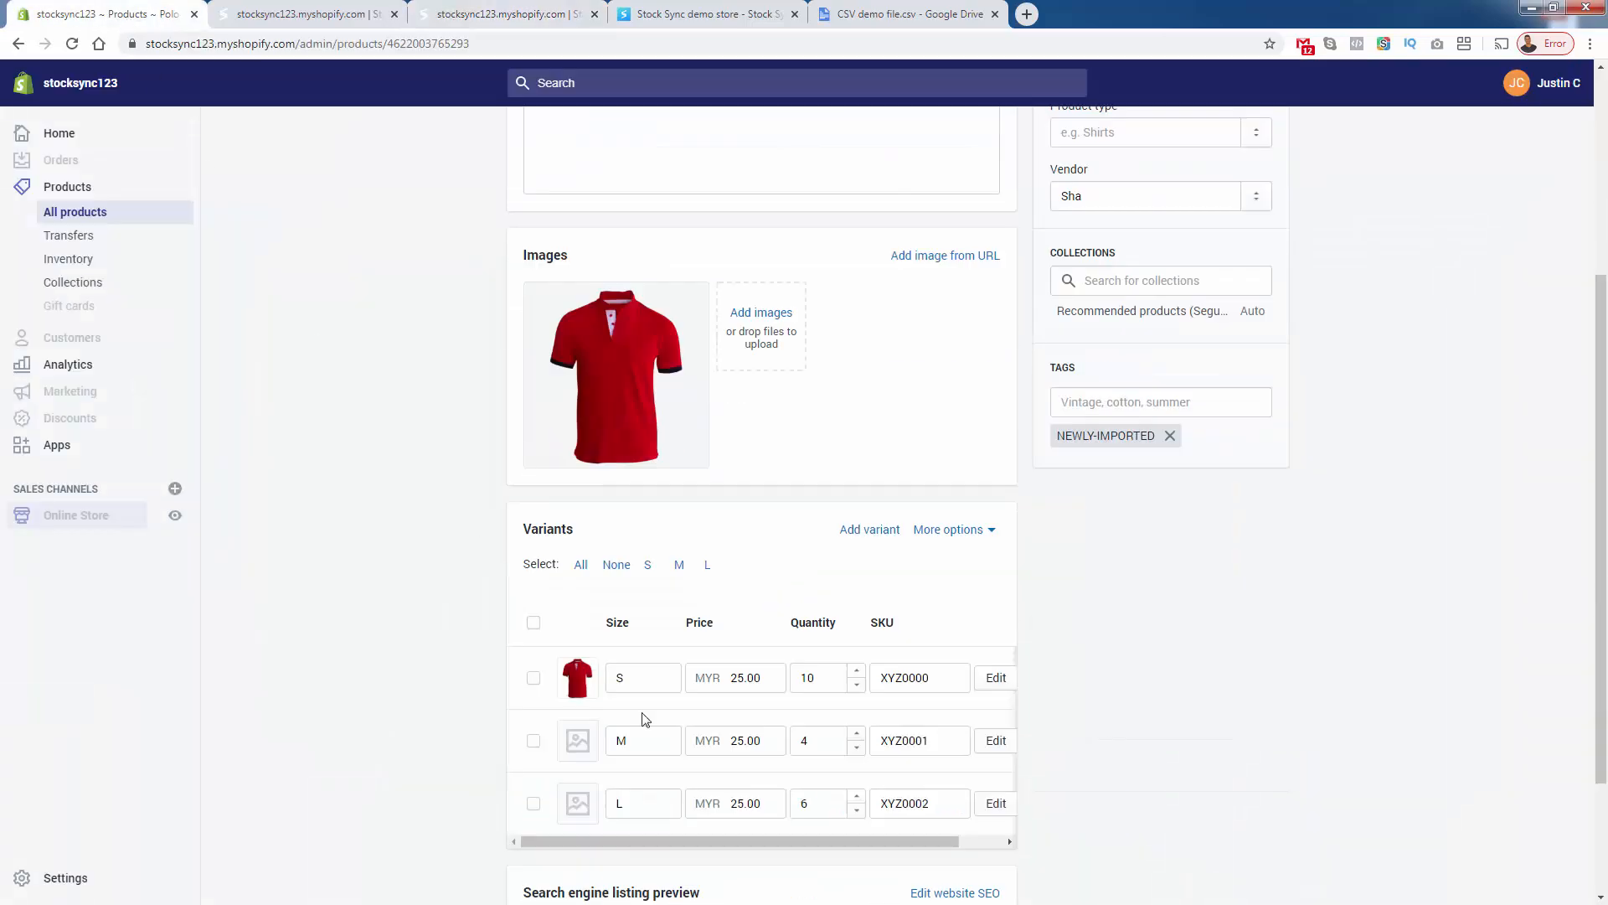
scroll(862, 743, down, 2)
scroll(864, 751, up, 5)
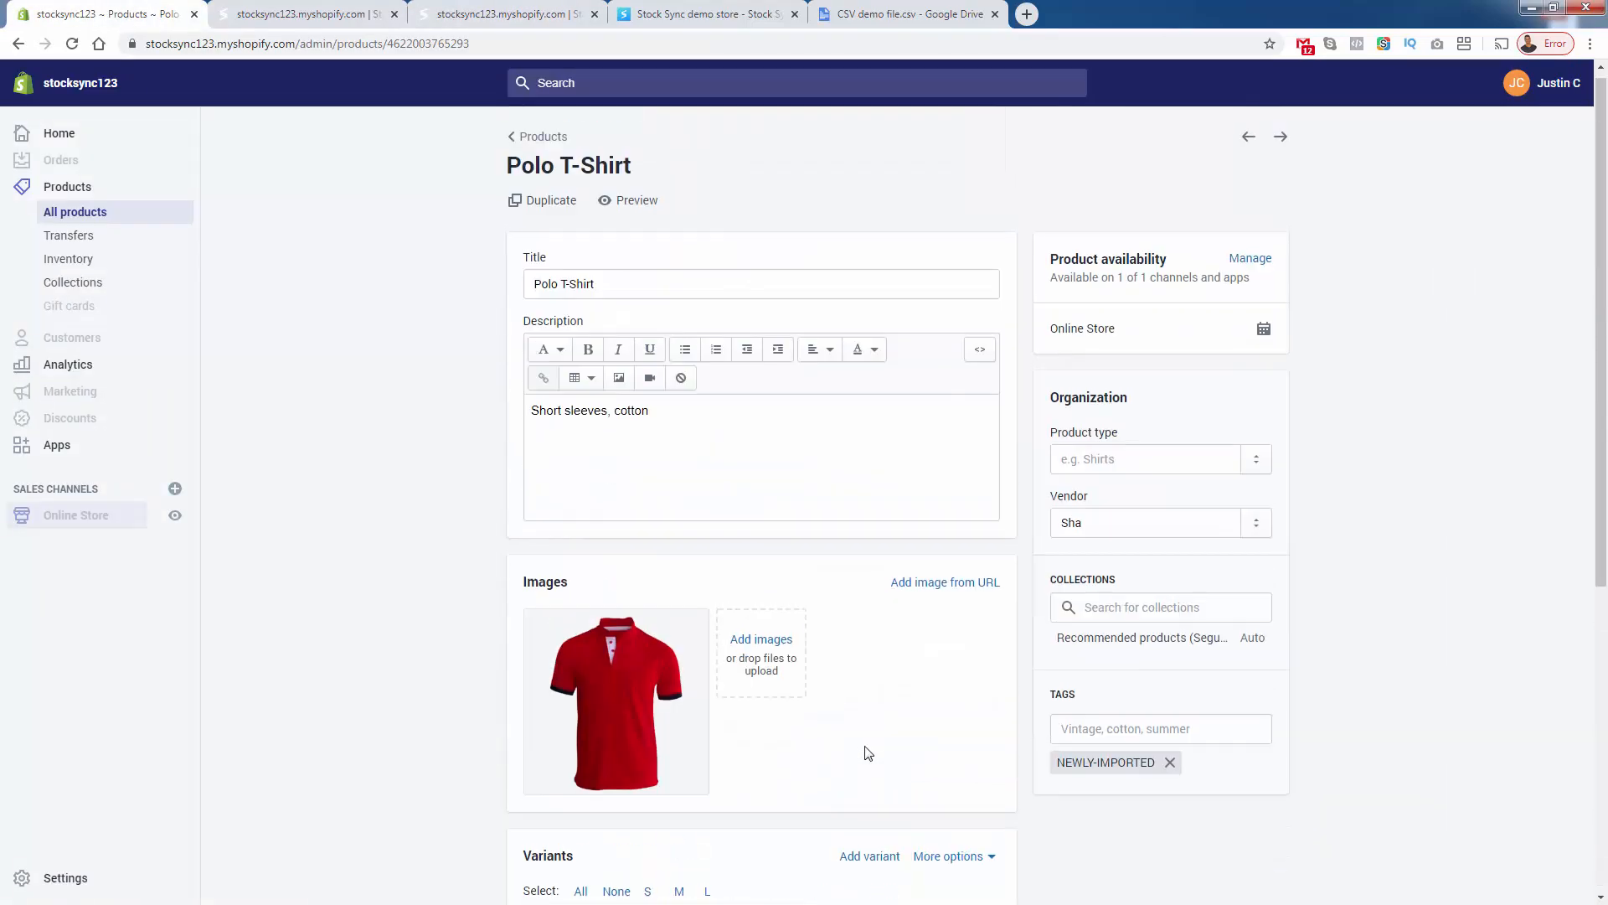
click(103, 221)
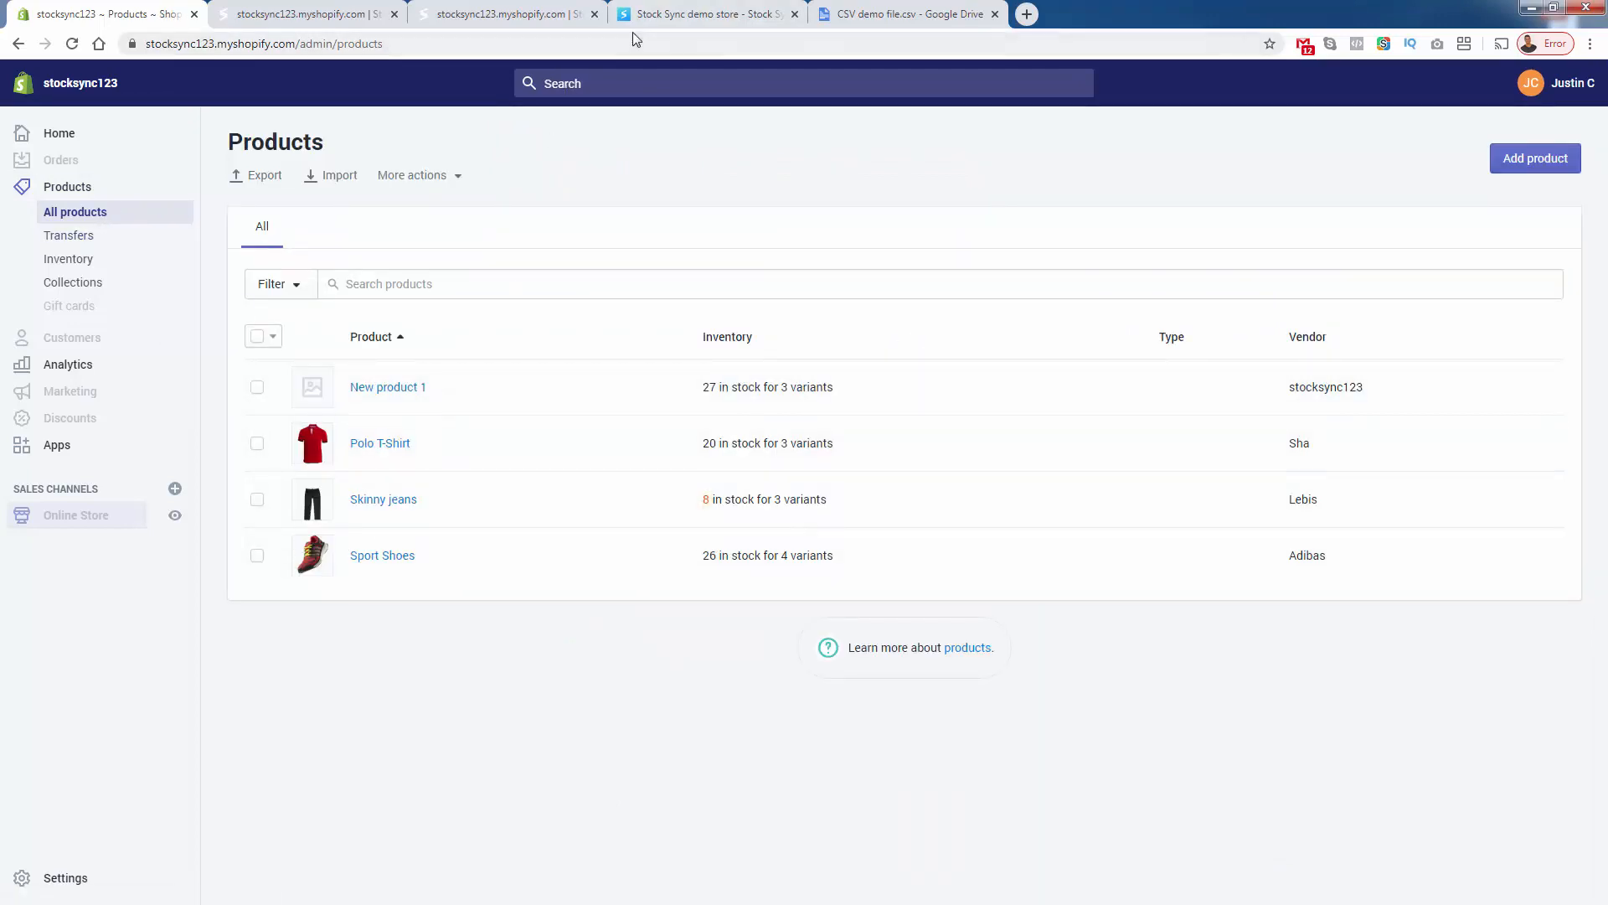
- Go to the Stock Sync dashboard showing the Add Product Feed 1 and Update Feed 1 cards
click(326, 18)
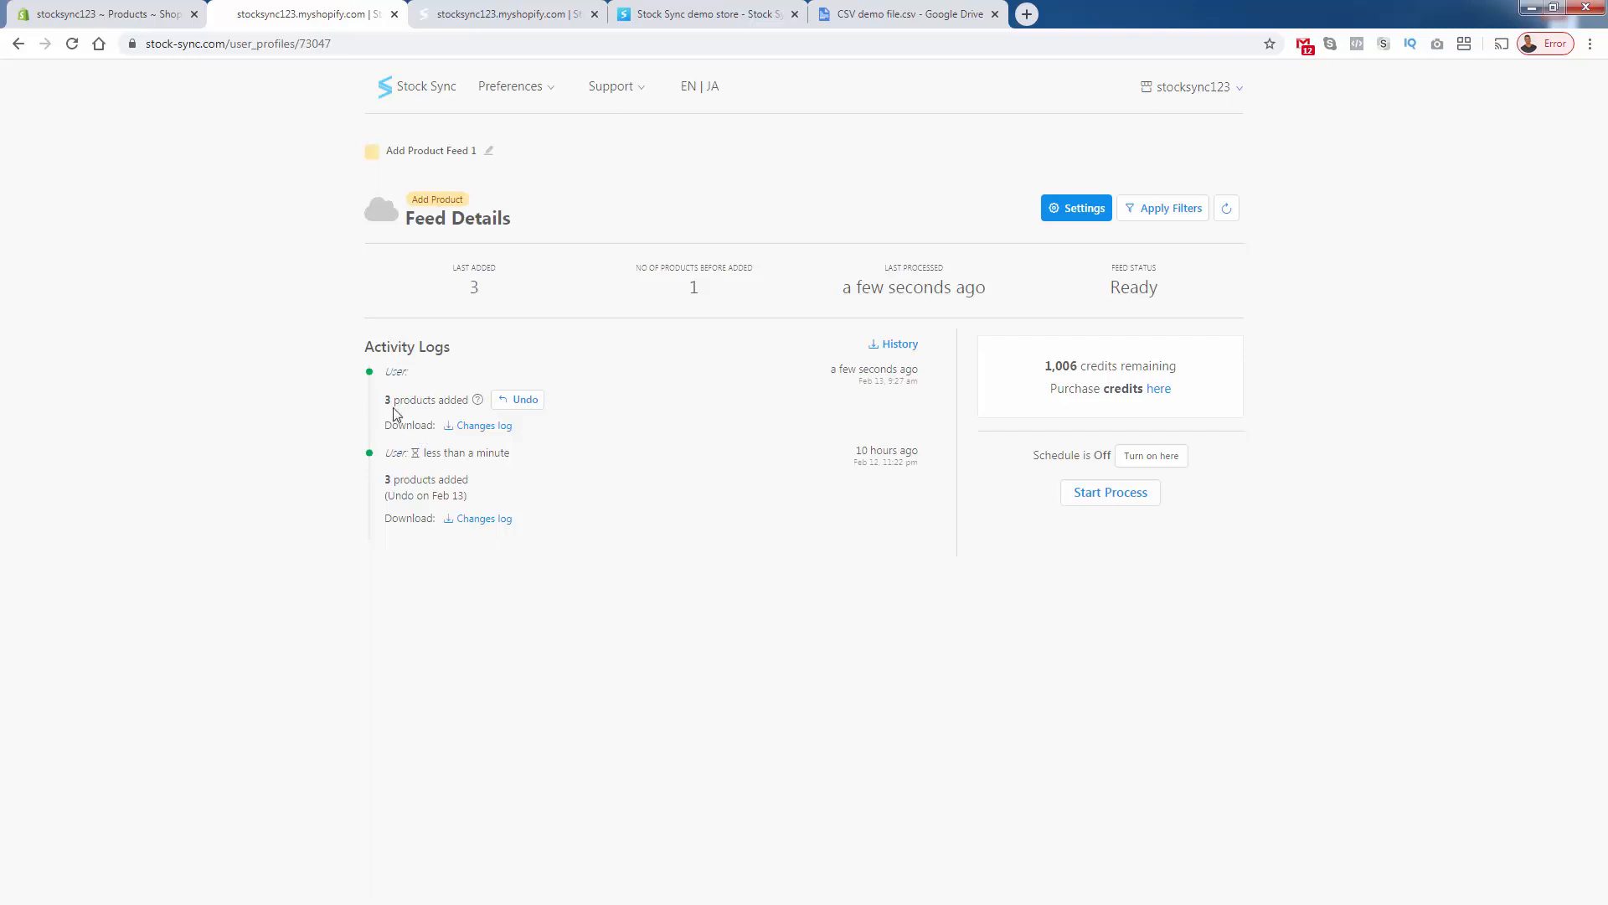
click(426, 94)
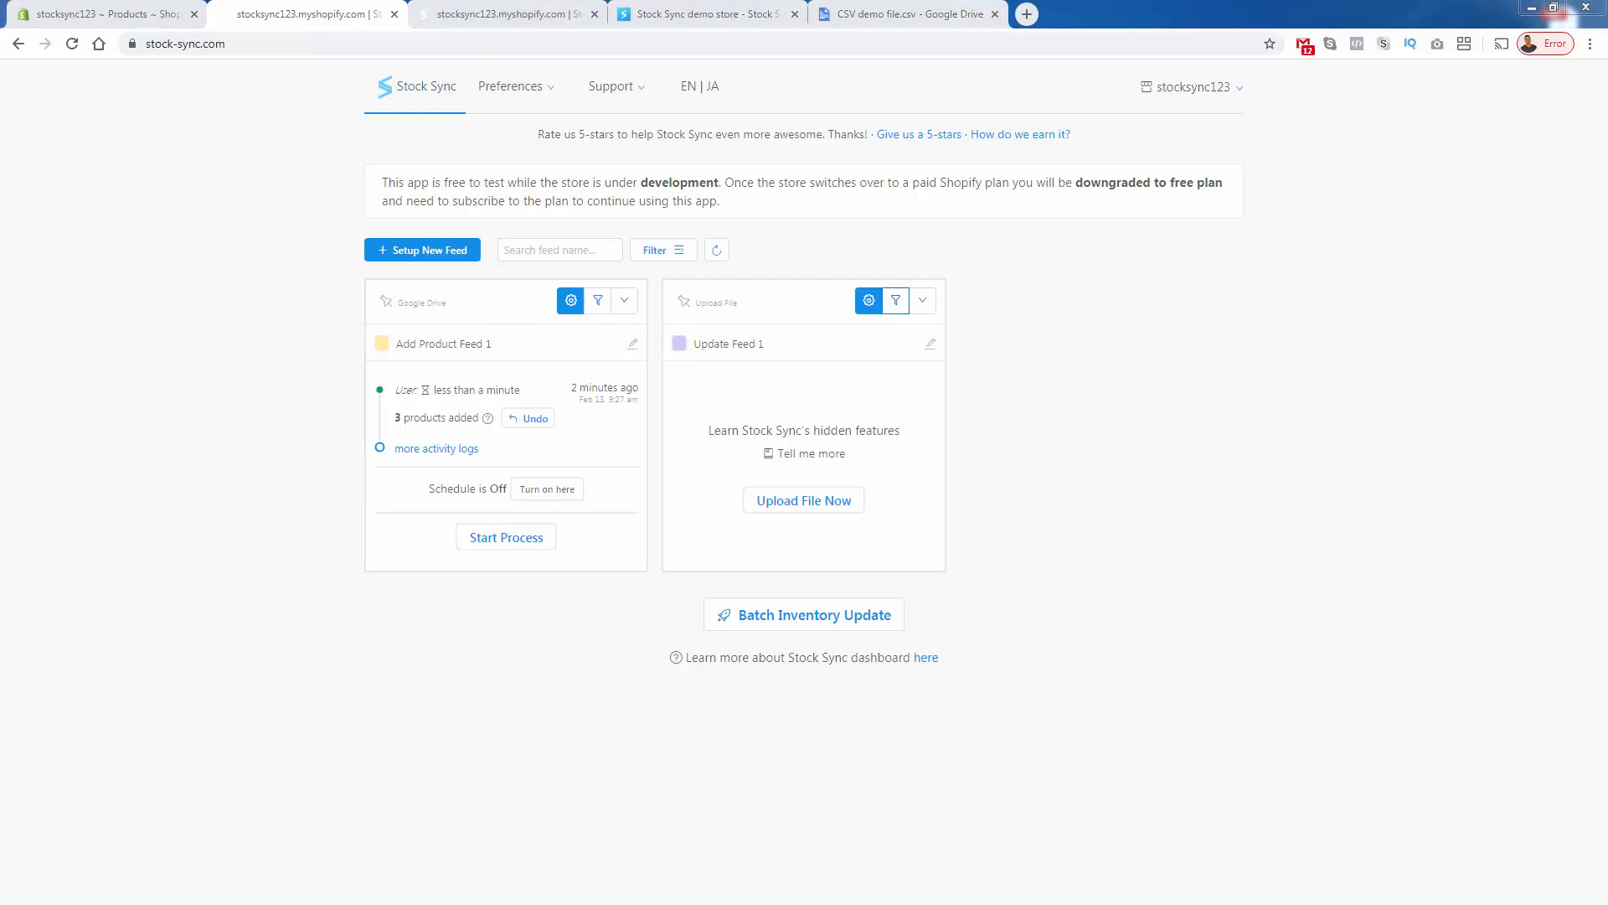
click(720, 345)
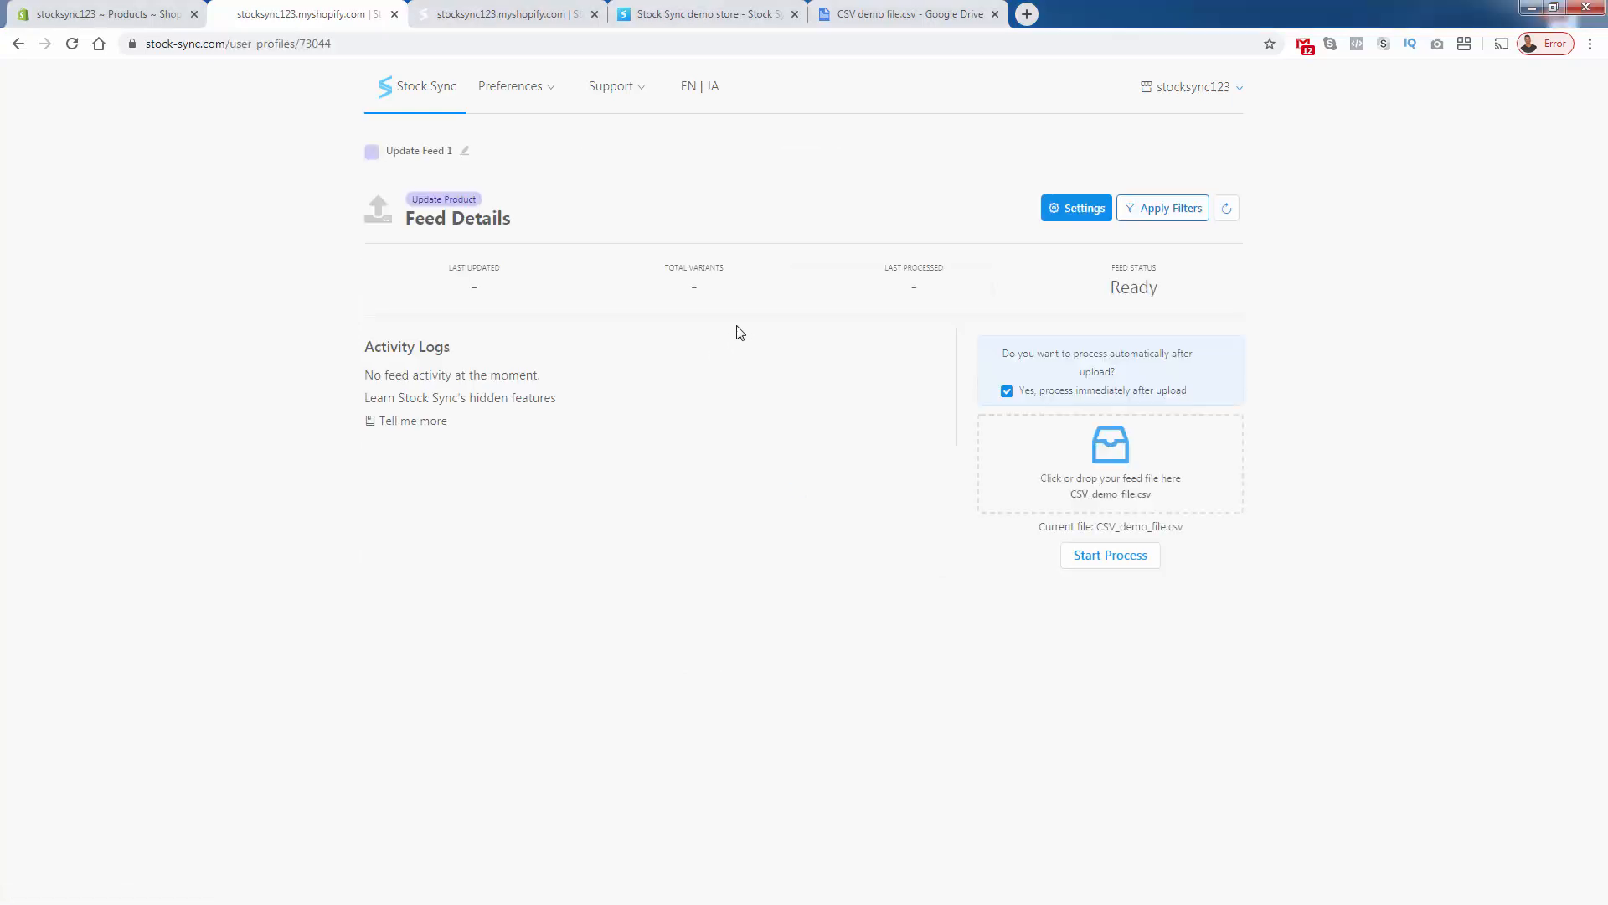
click(1067, 209)
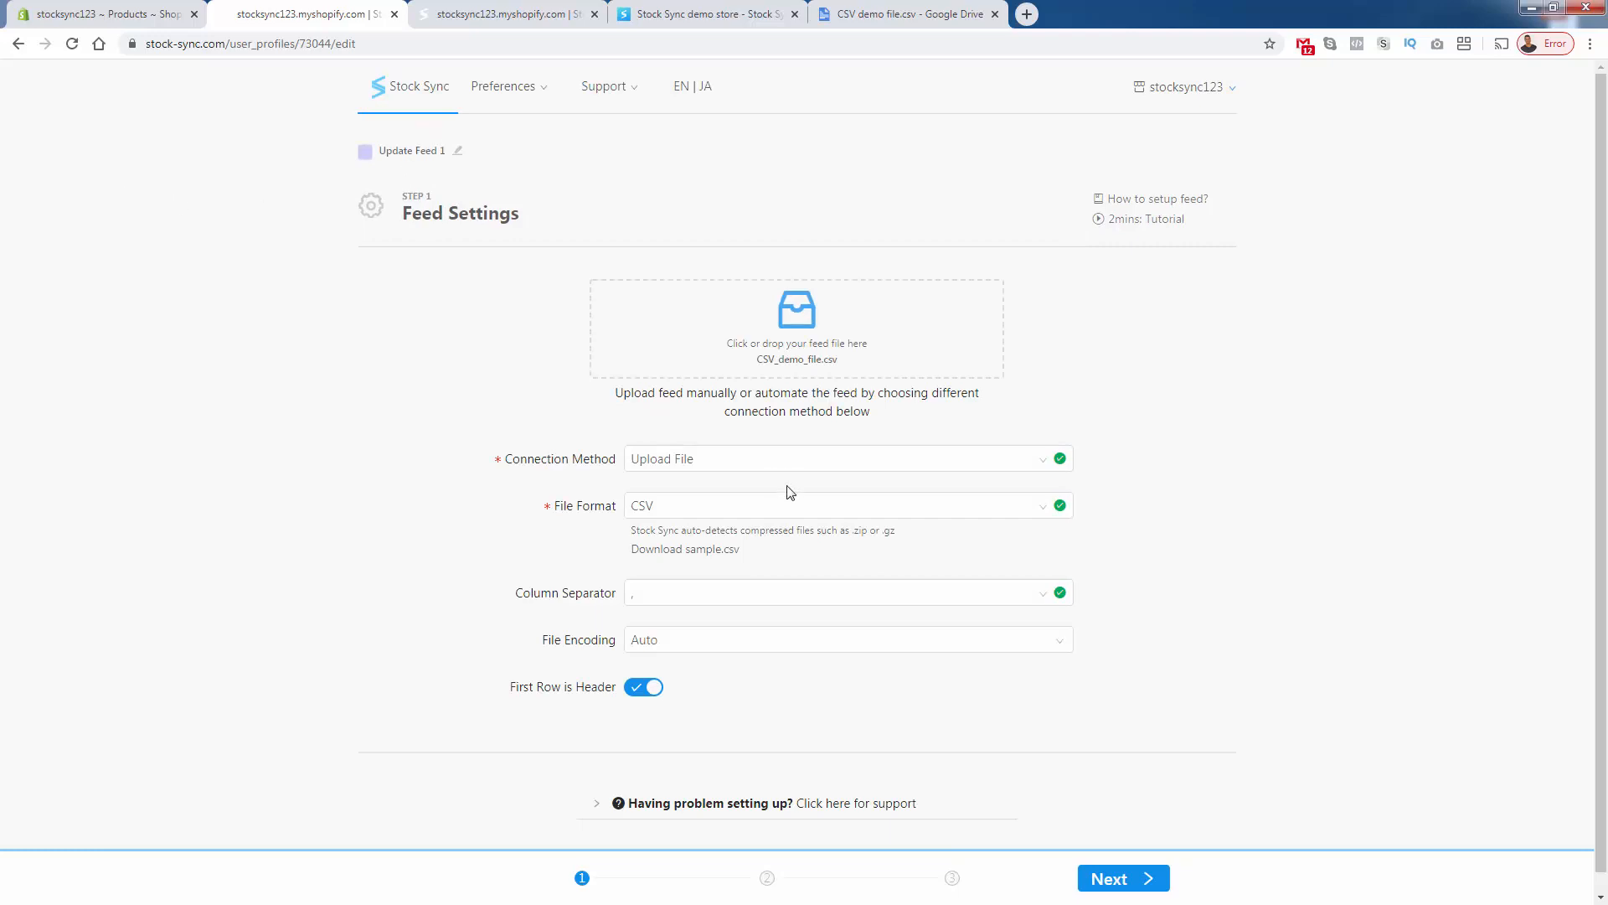
click(765, 468)
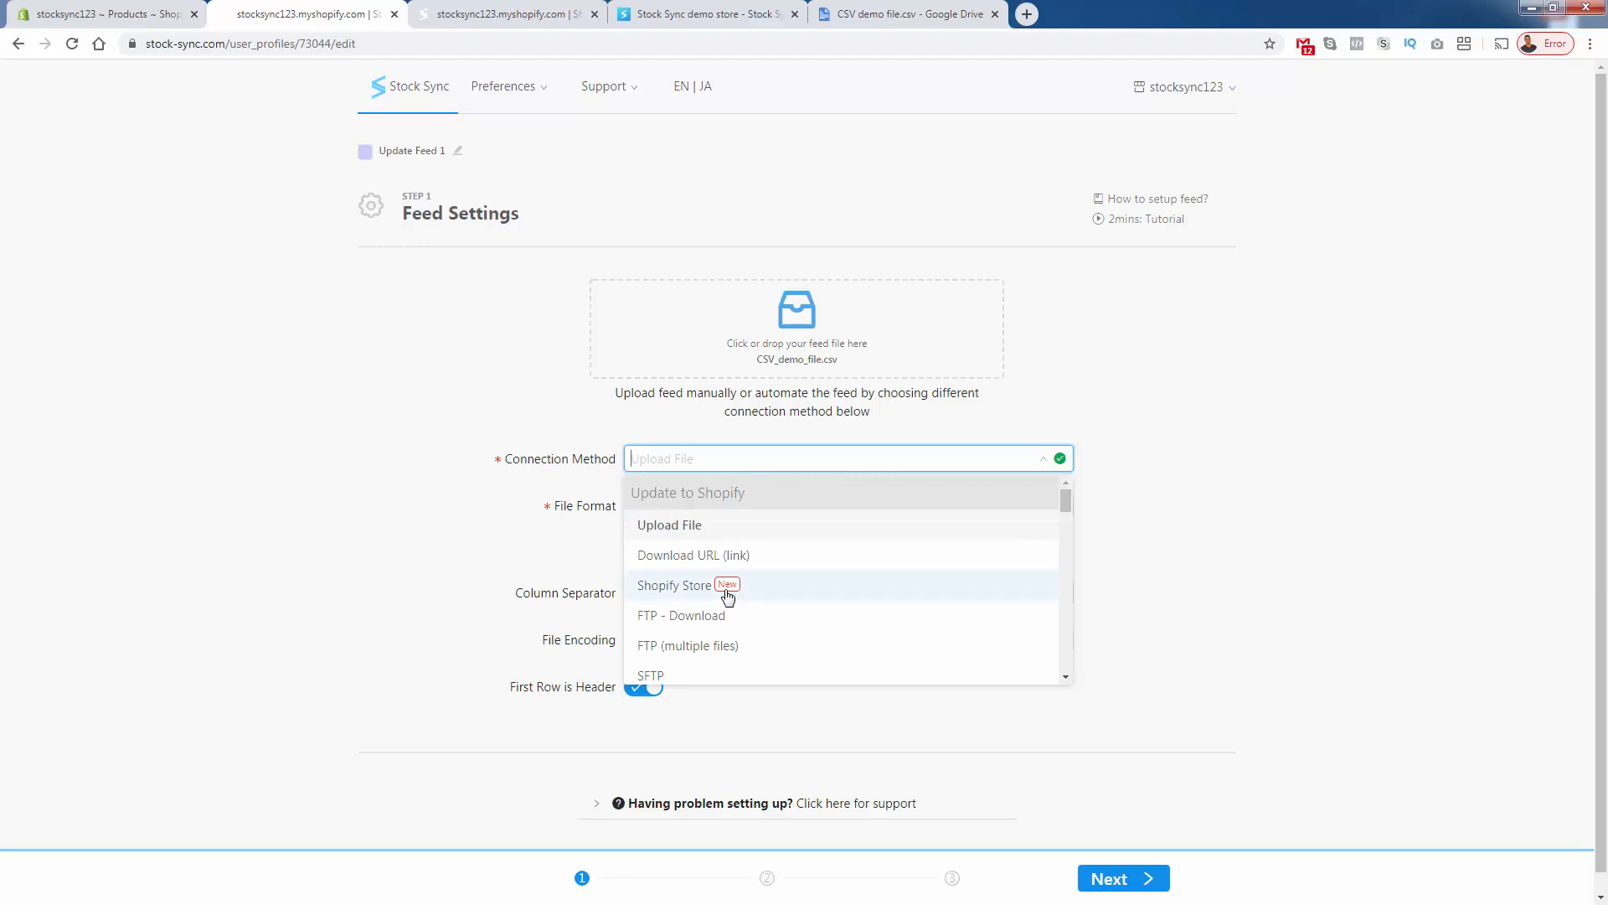
scroll(729, 597, down, 2)
scroll(724, 575, down, 2)
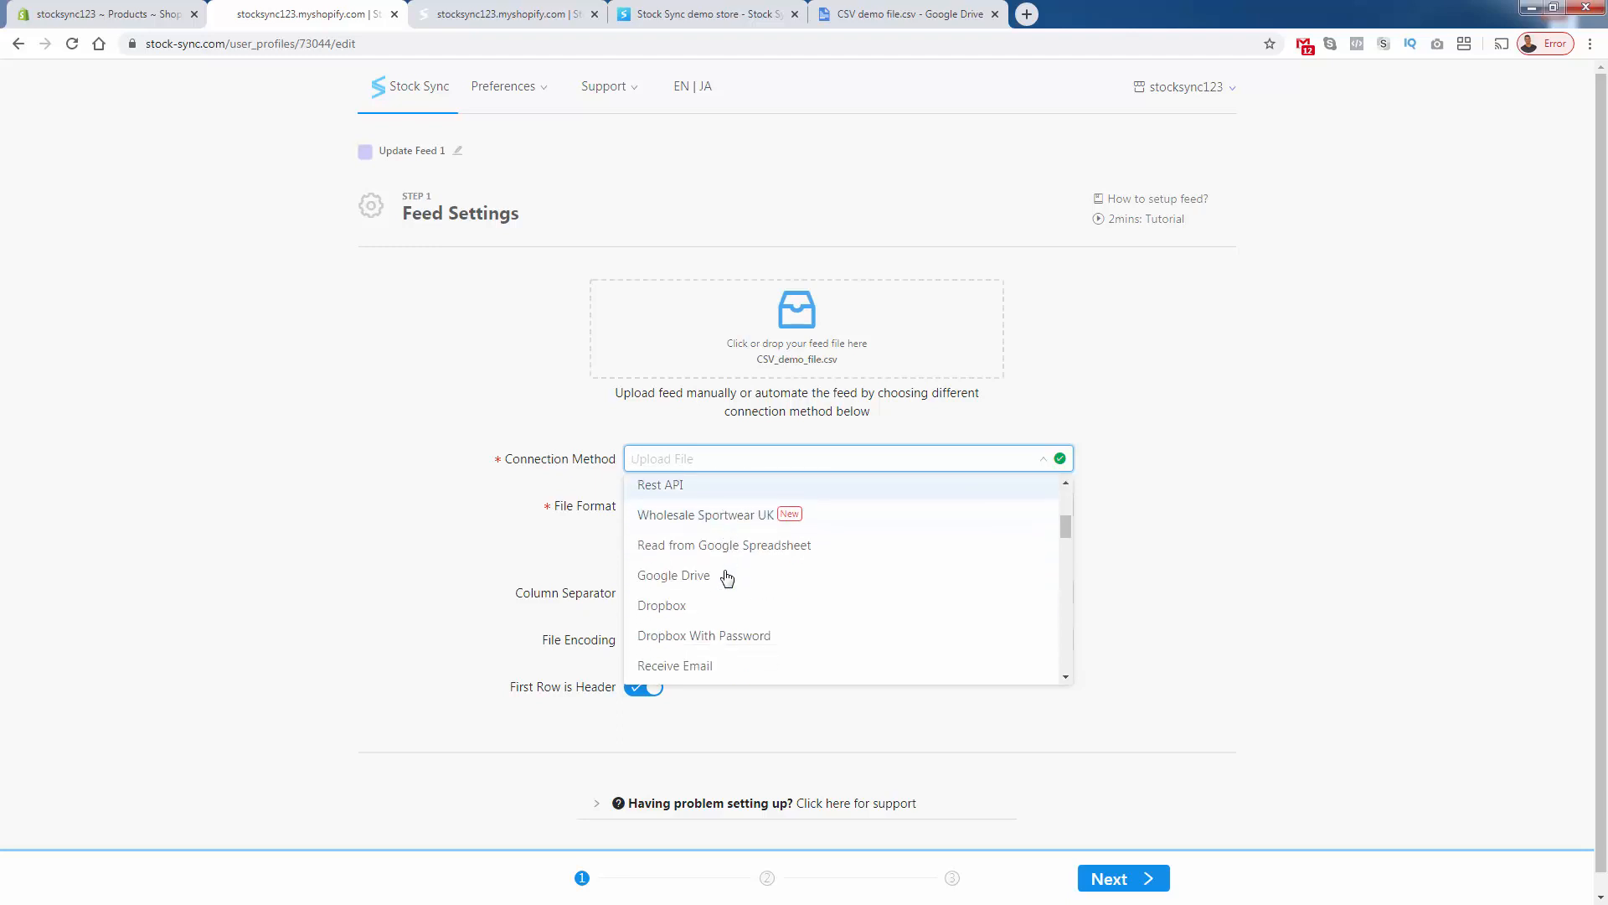
scroll(727, 586, down, 2)
click(479, 421)
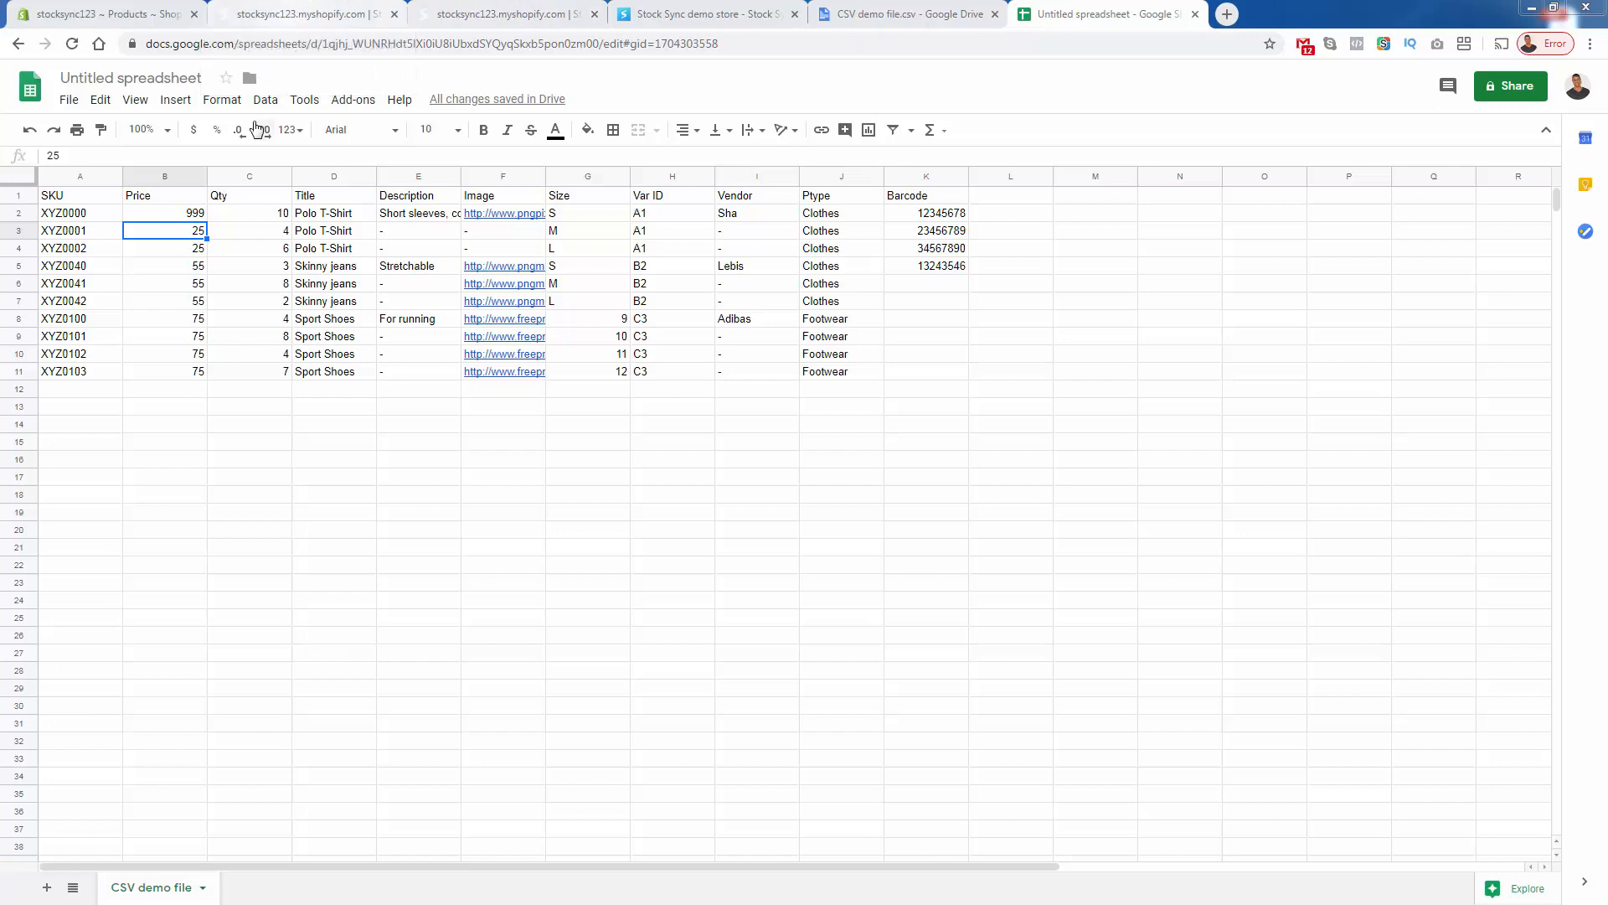
- Check the 999 price in cell B2 of the feed sheet, then return to Stock Sync feed settings
click(191, 216)
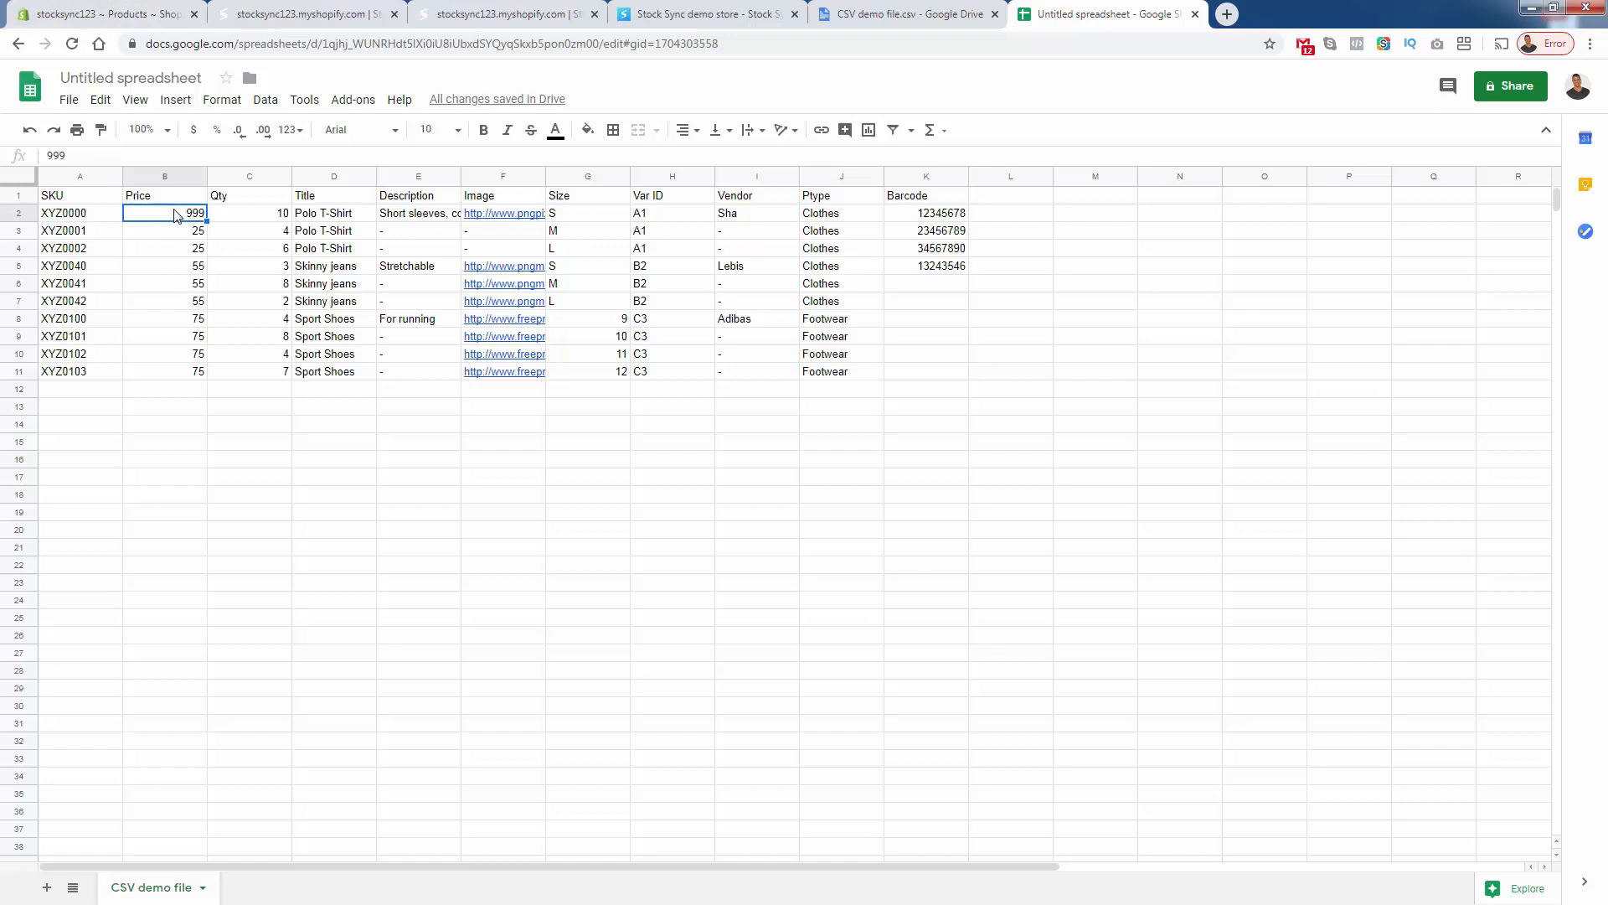
click(305, 14)
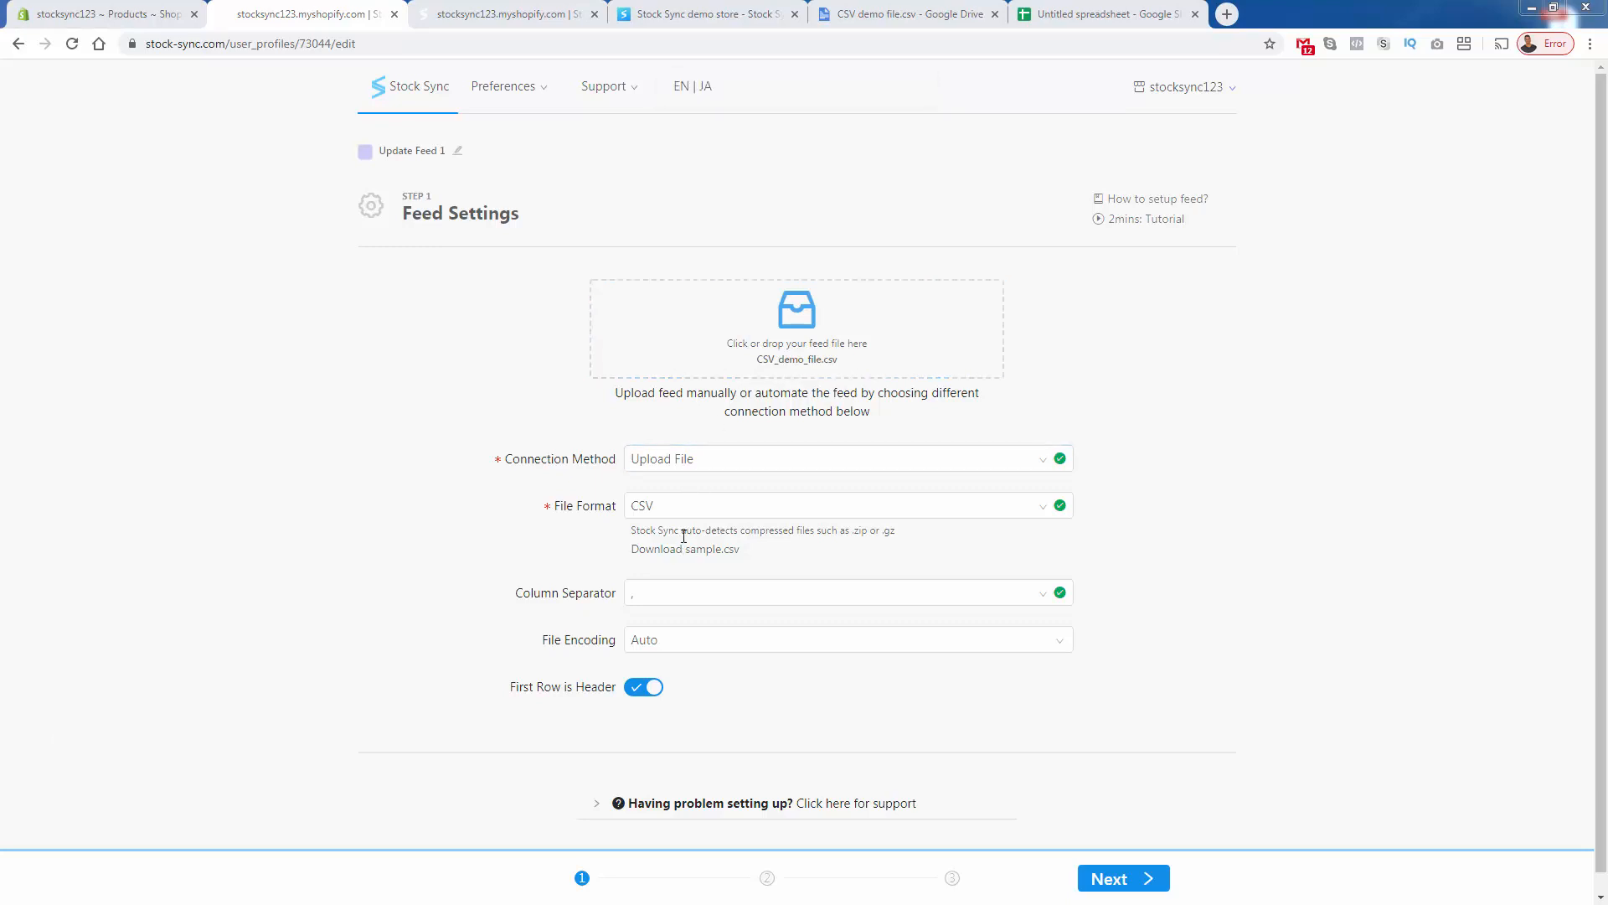
- On Field Mappings, expand the Price settings showing the *1.6, *1.4 and *1.2 multipliers
click(1131, 887)
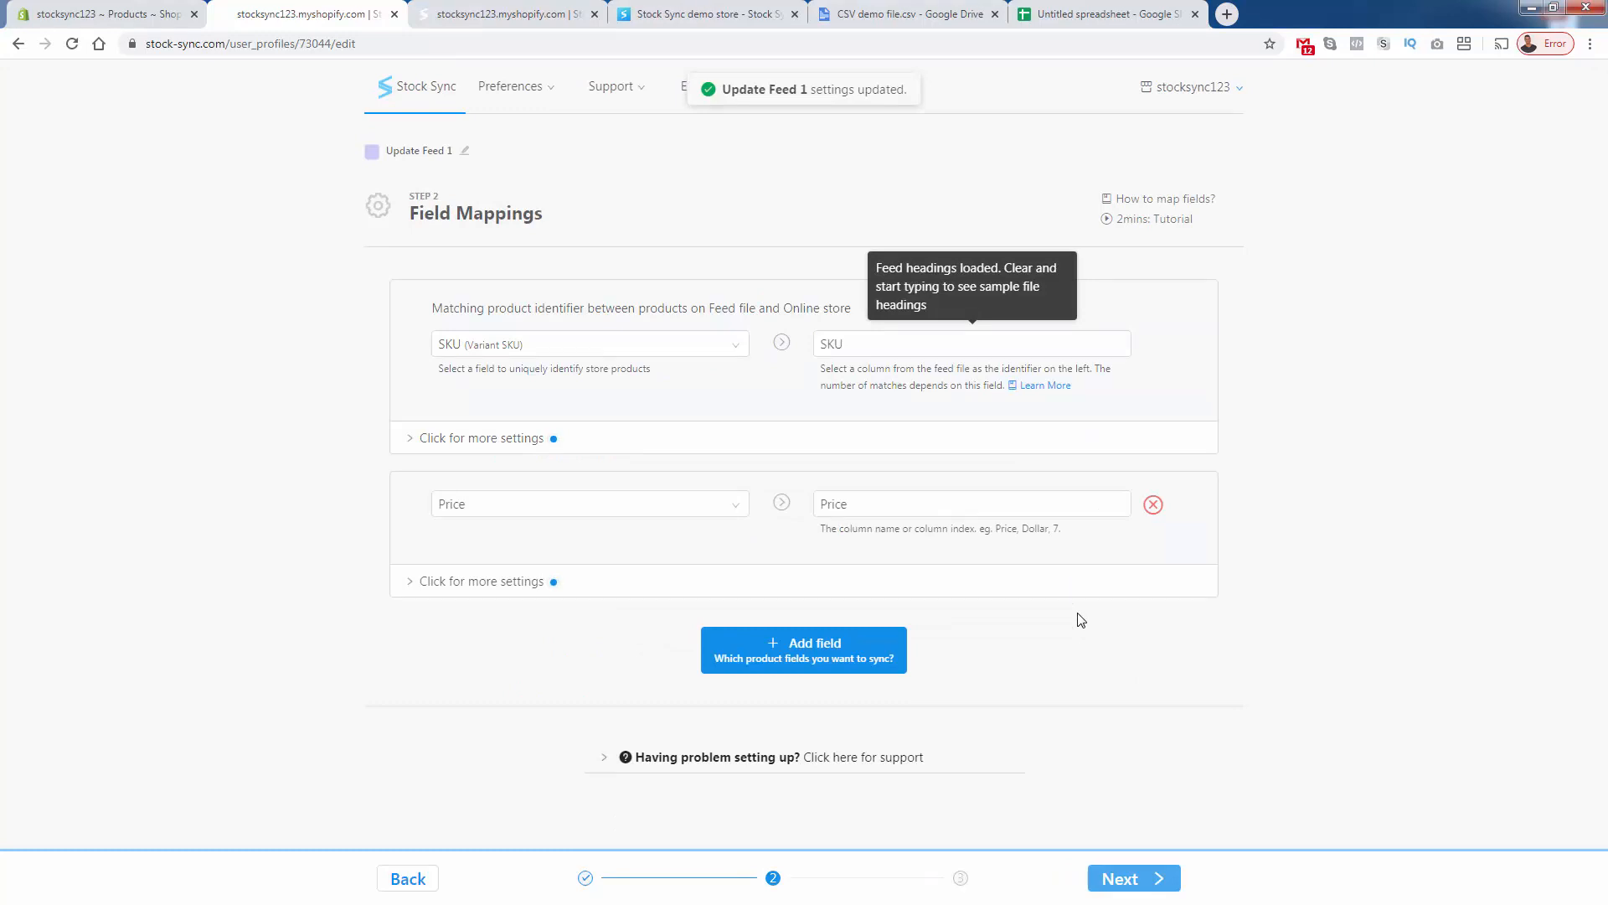
click(404, 581)
scroll(369, 610, down, 2)
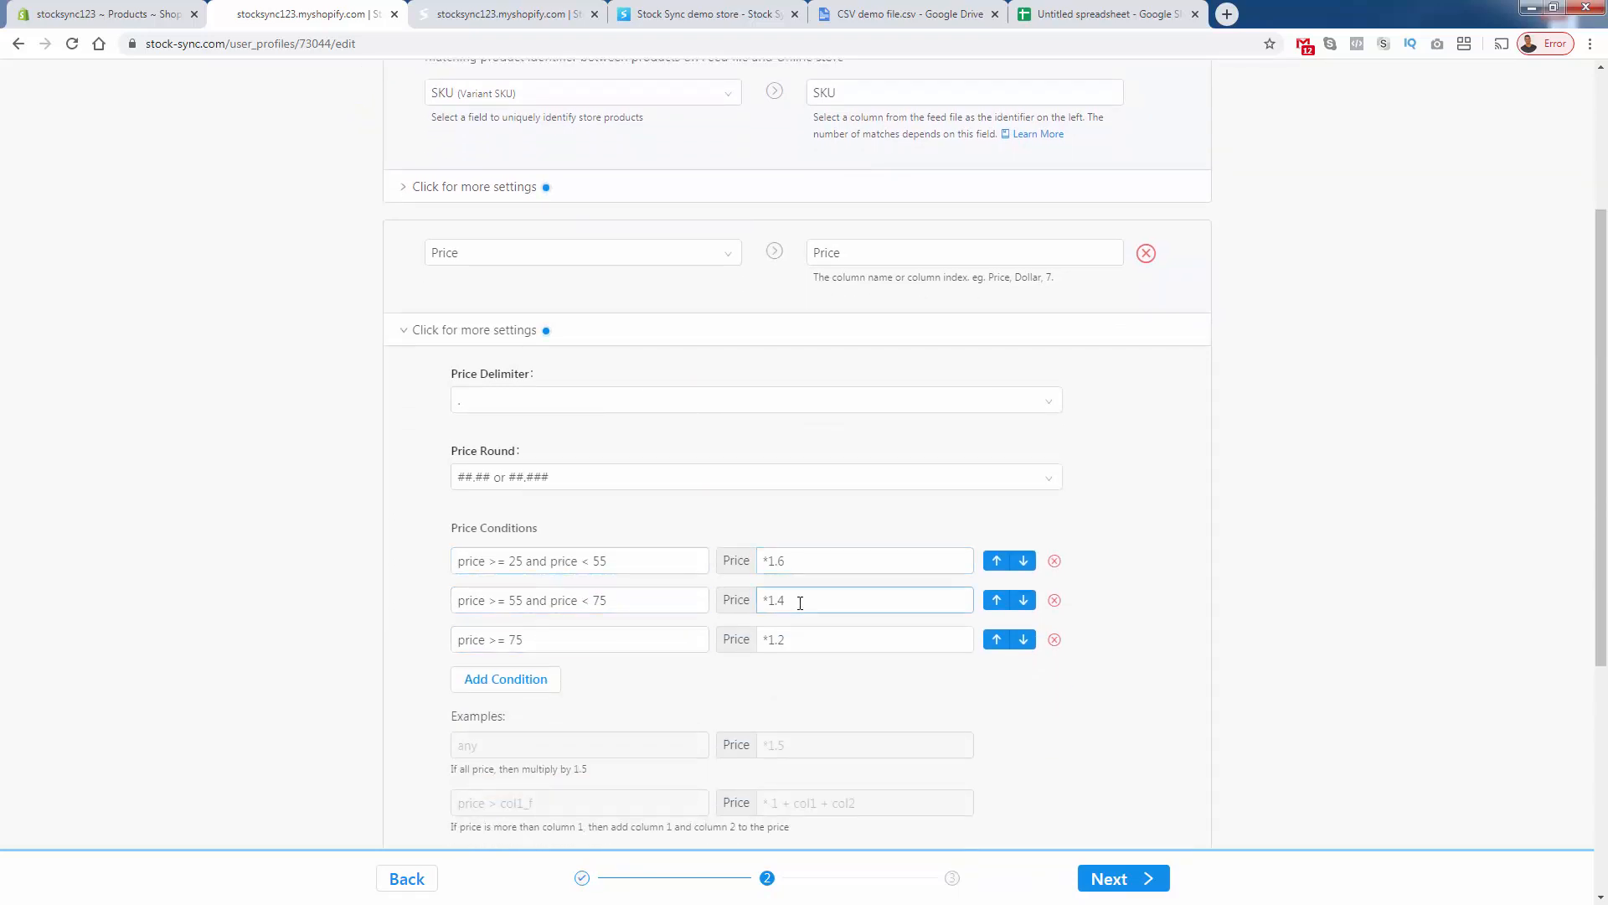
click(789, 562)
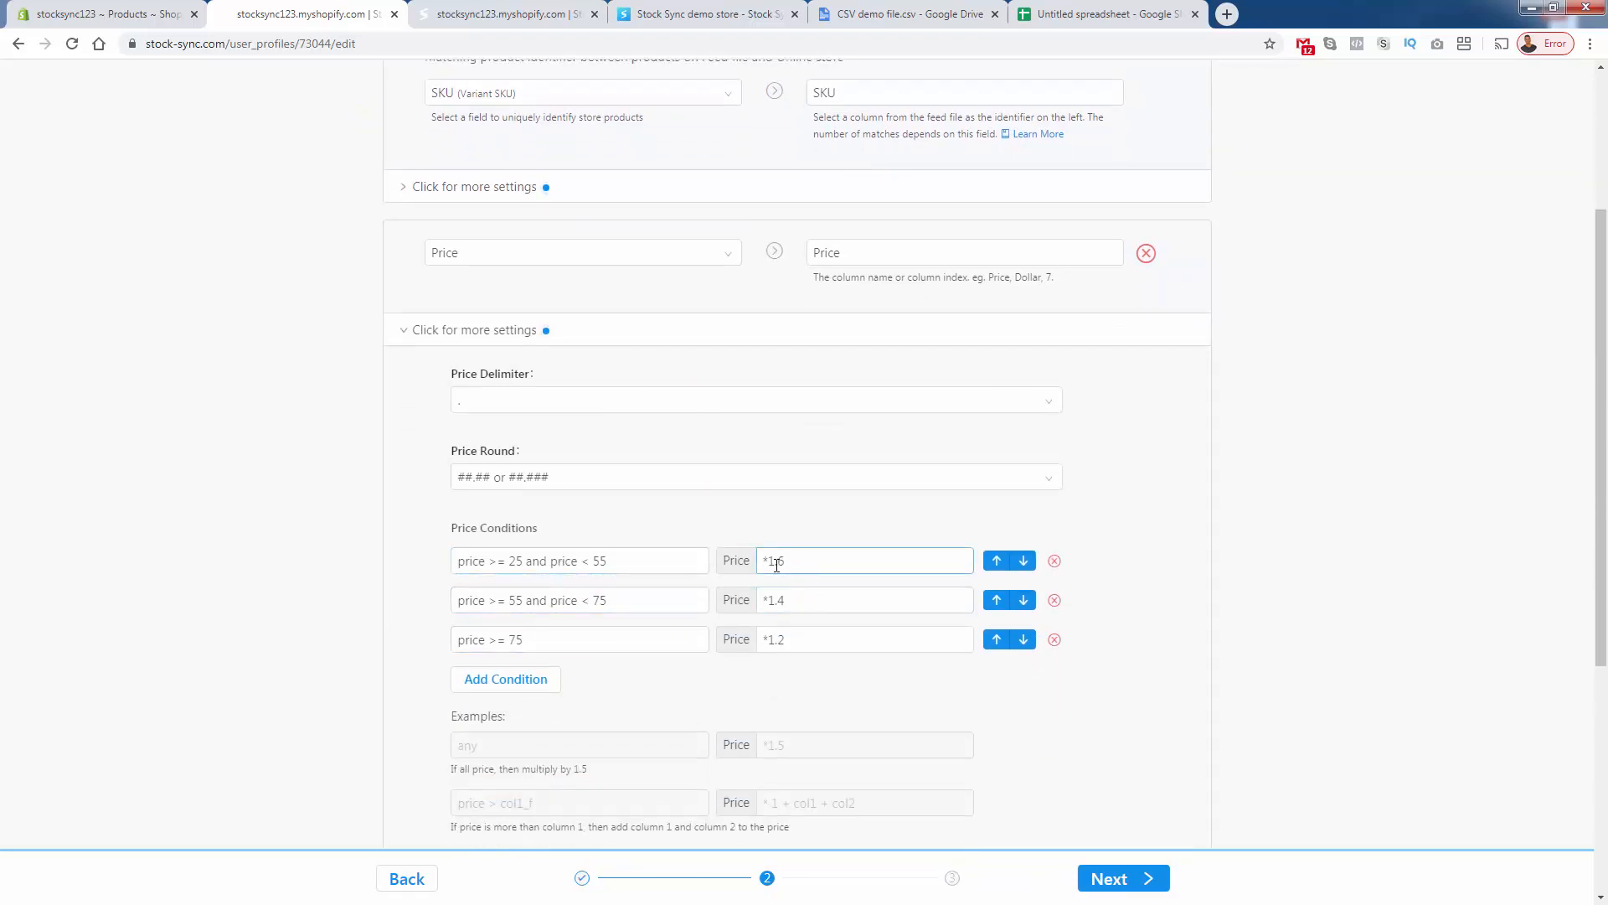
click(775, 599)
click(781, 640)
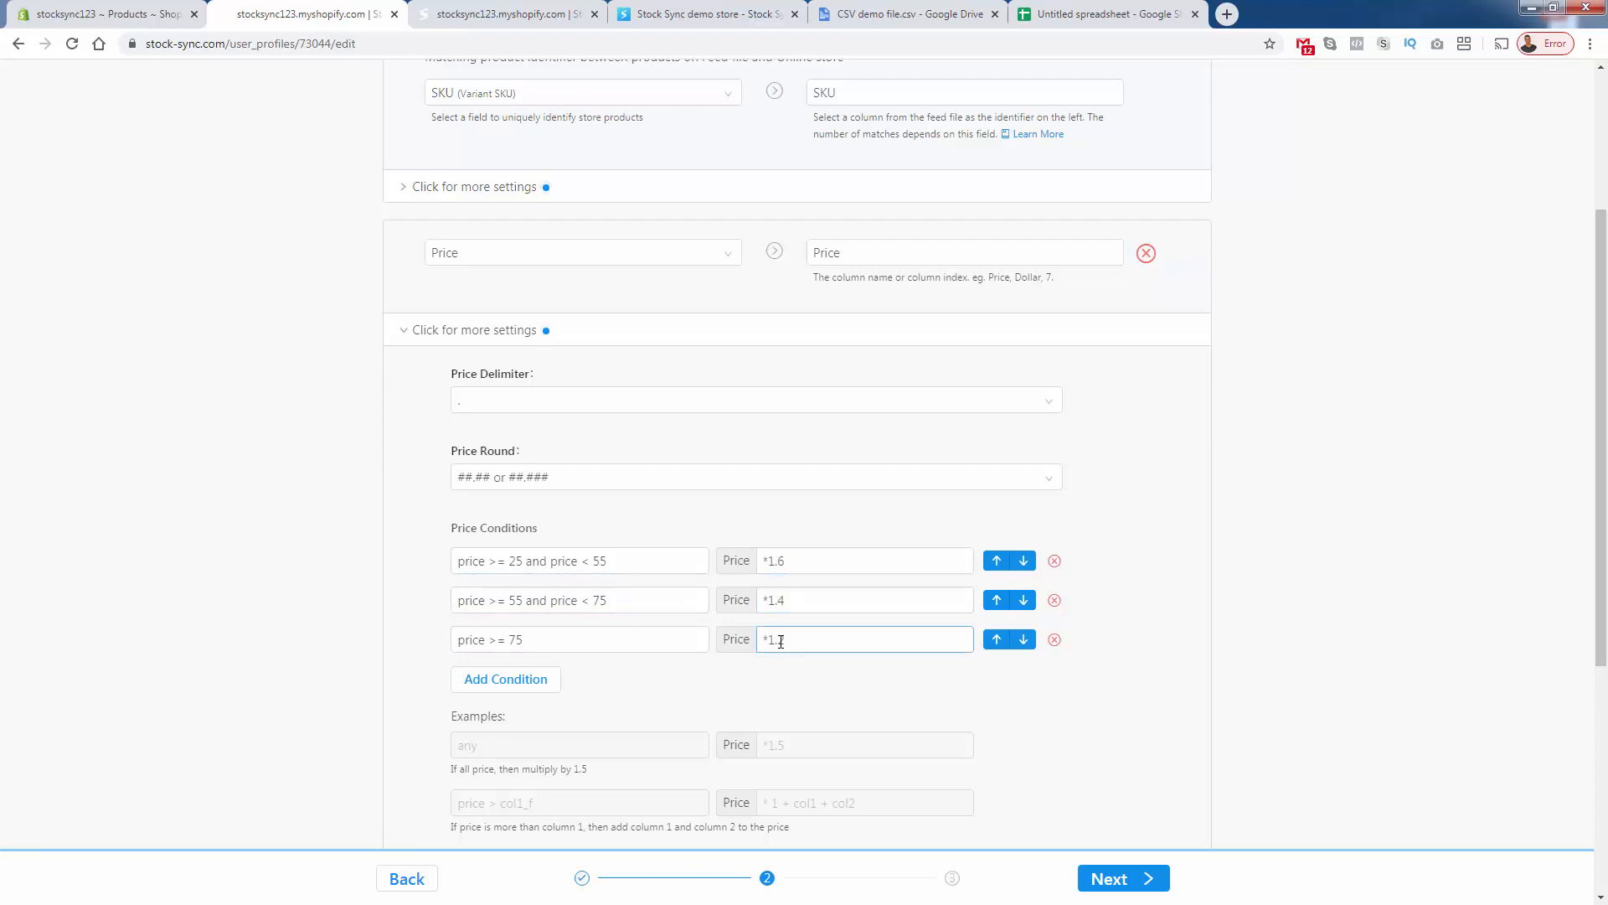
scroll(534, 666, down, 1)
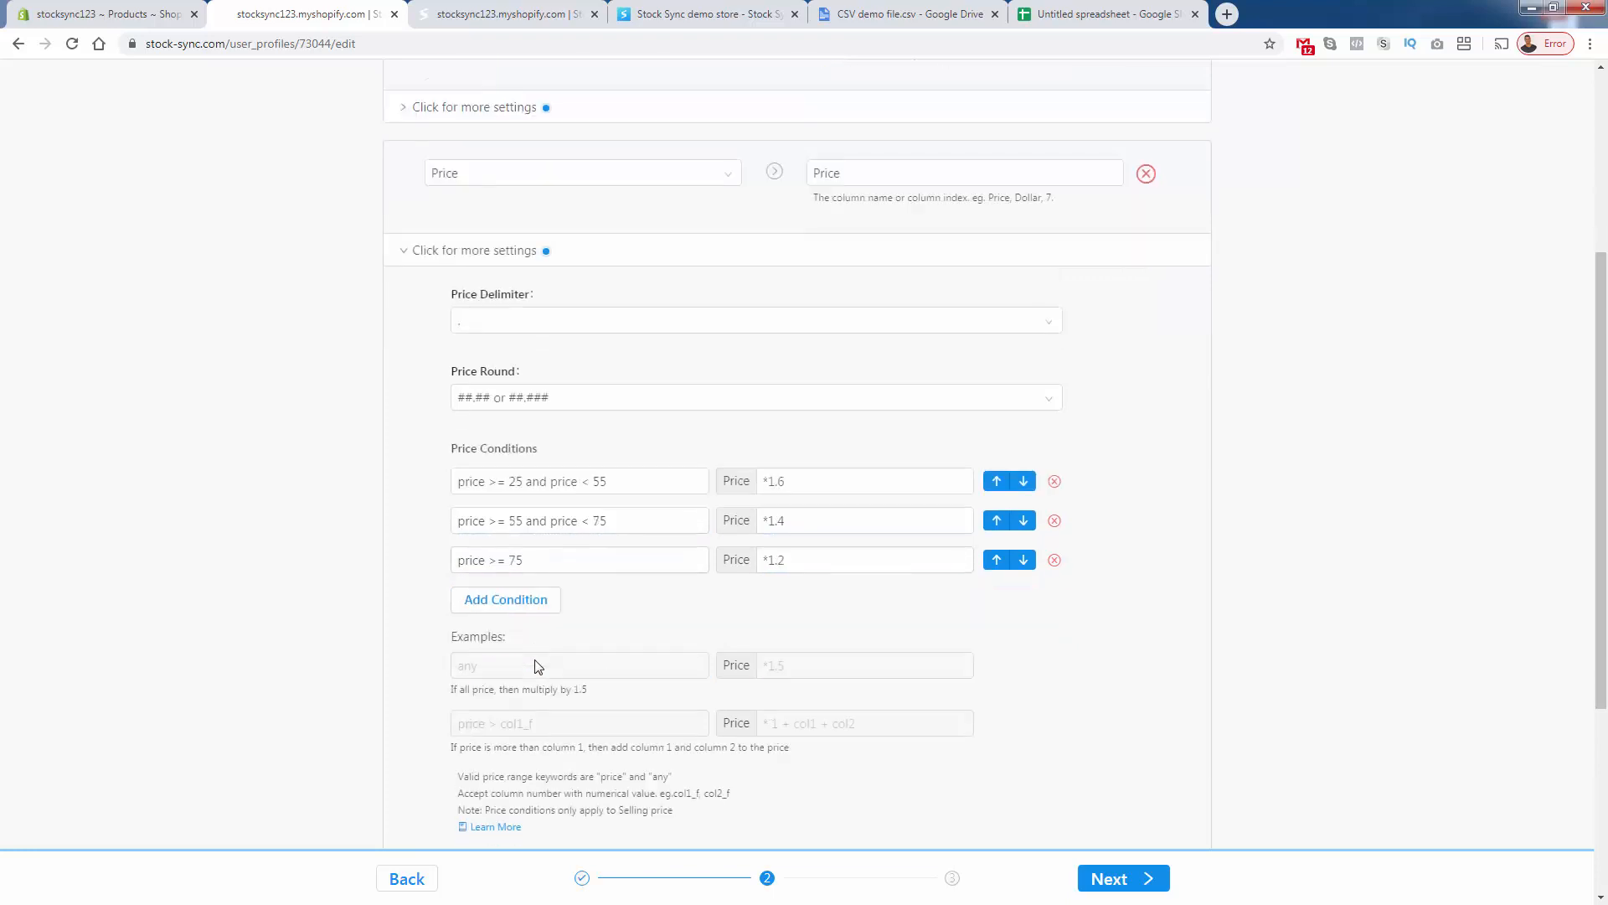
scroll(524, 596, up, 1)
scroll(537, 603, down, 2)
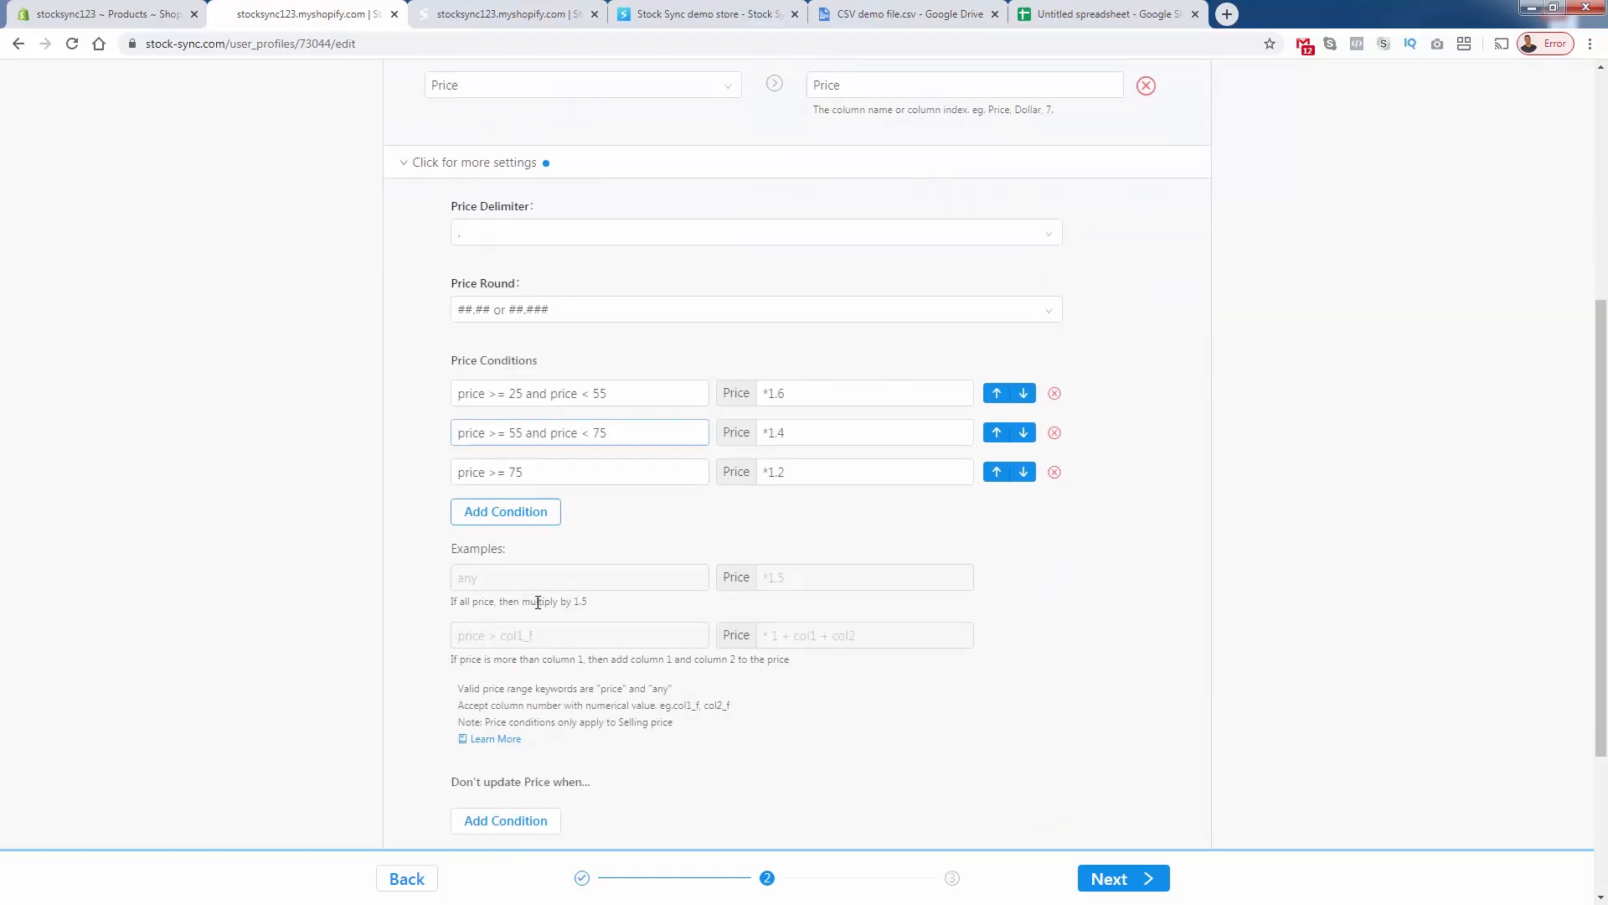
scroll(536, 603, down, 2)
scroll(540, 609, up, 2)
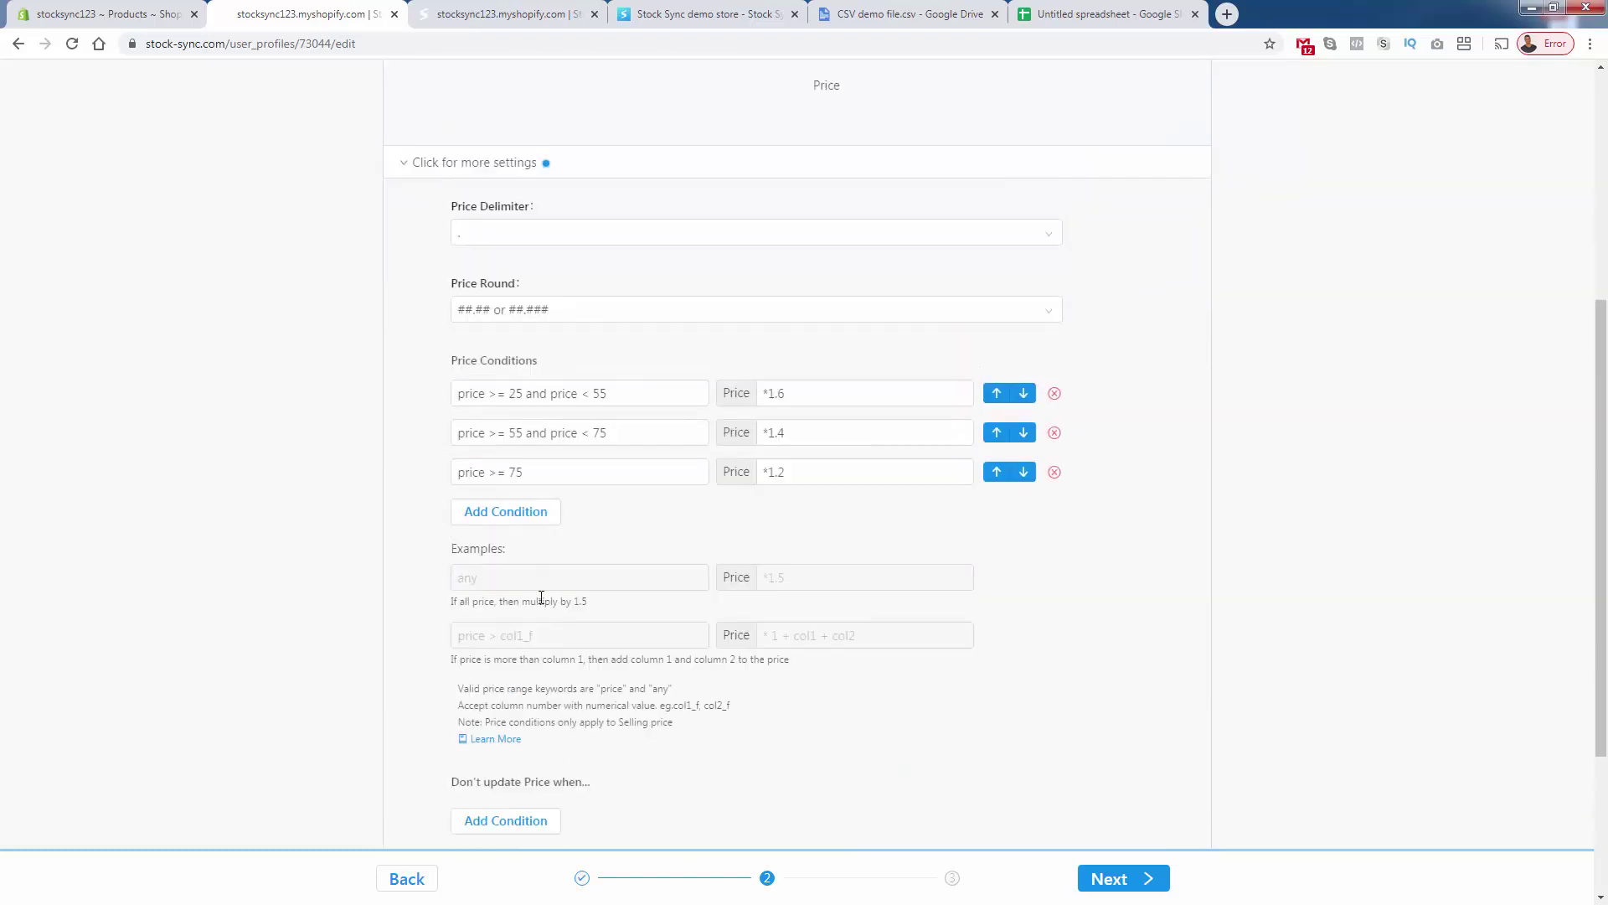
- Review the 25 to 55 and 55 to 75 price range conditions of the Price mapping
click(514, 432)
click(514, 395)
click(515, 423)
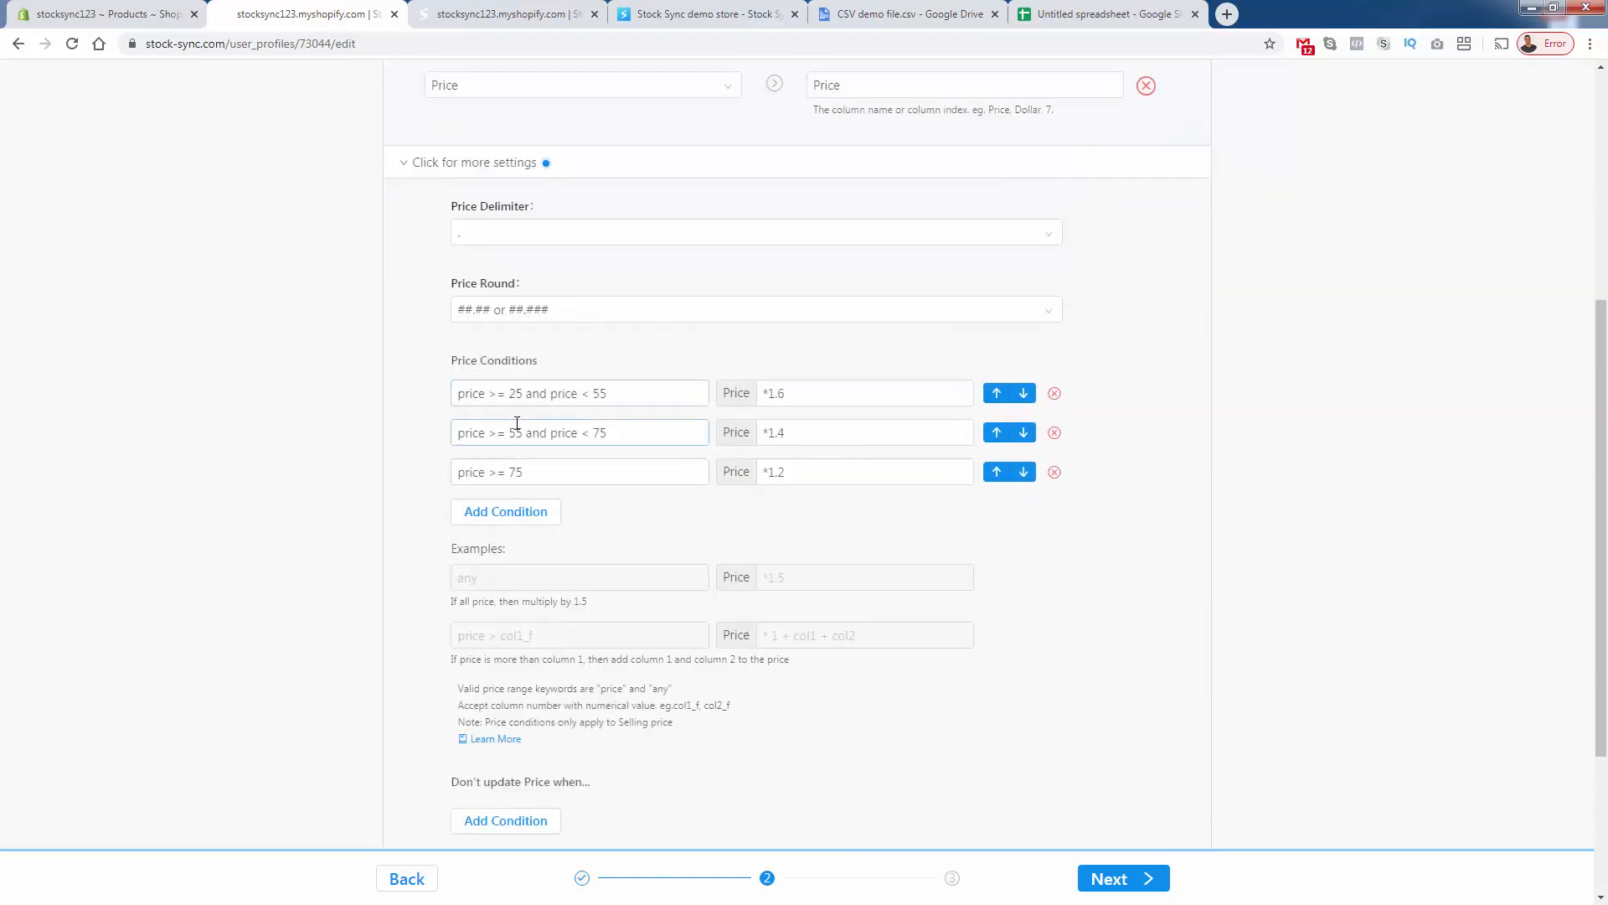
scroll(501, 433, up, 2)
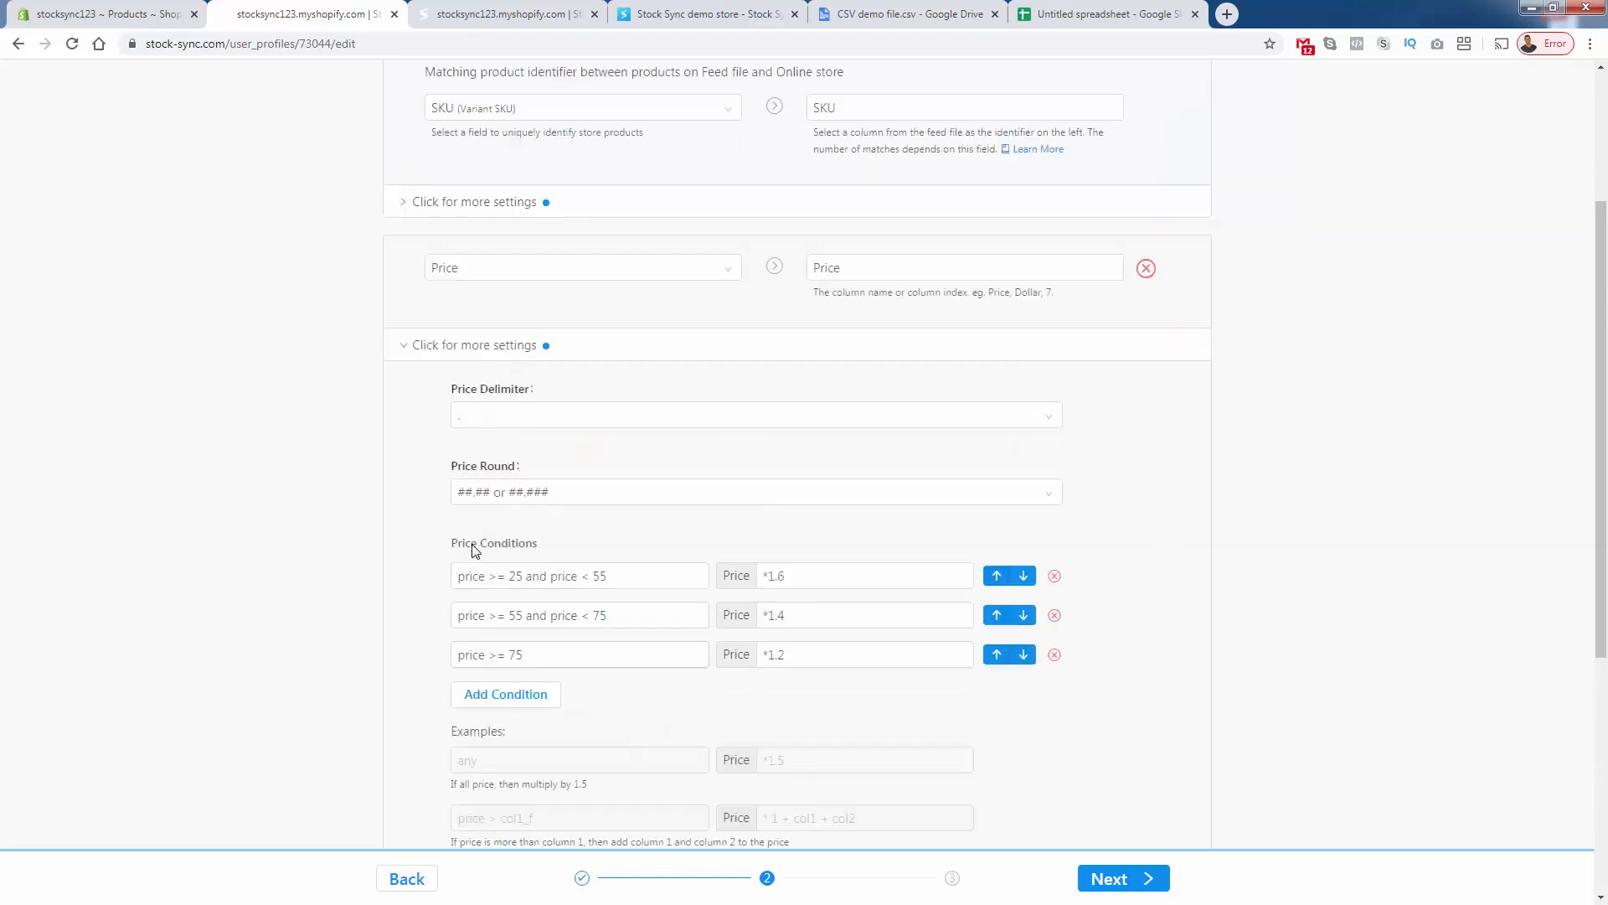
scroll(712, 492, up, 2)
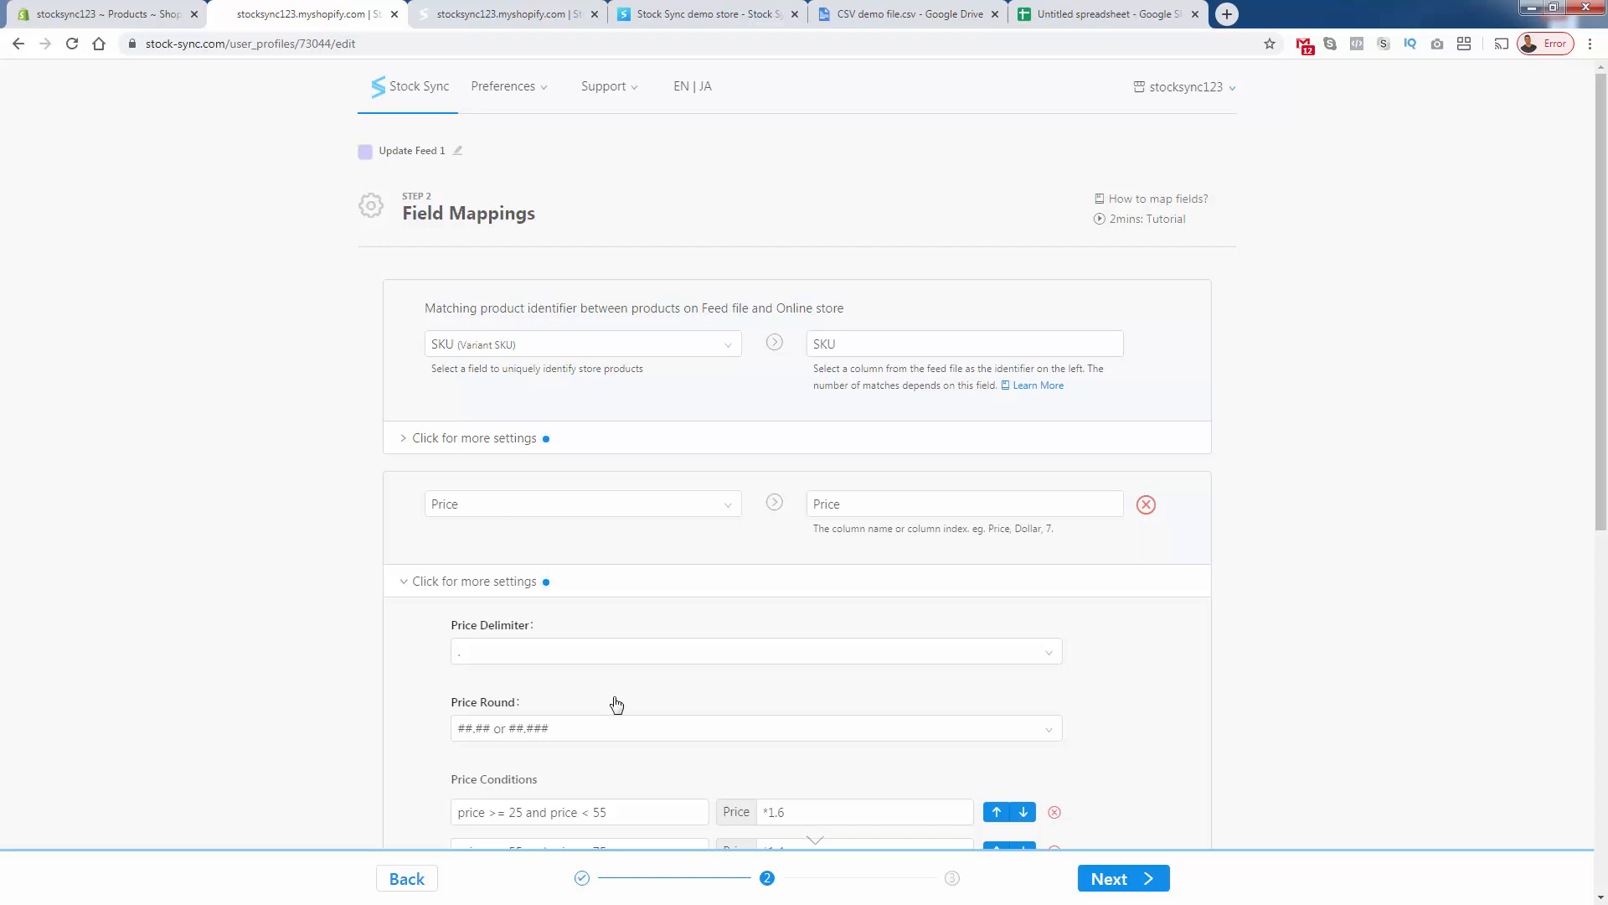
- Keep Primary Location as inventory location in Advanced Settings and save the feed with Done
click(1118, 880)
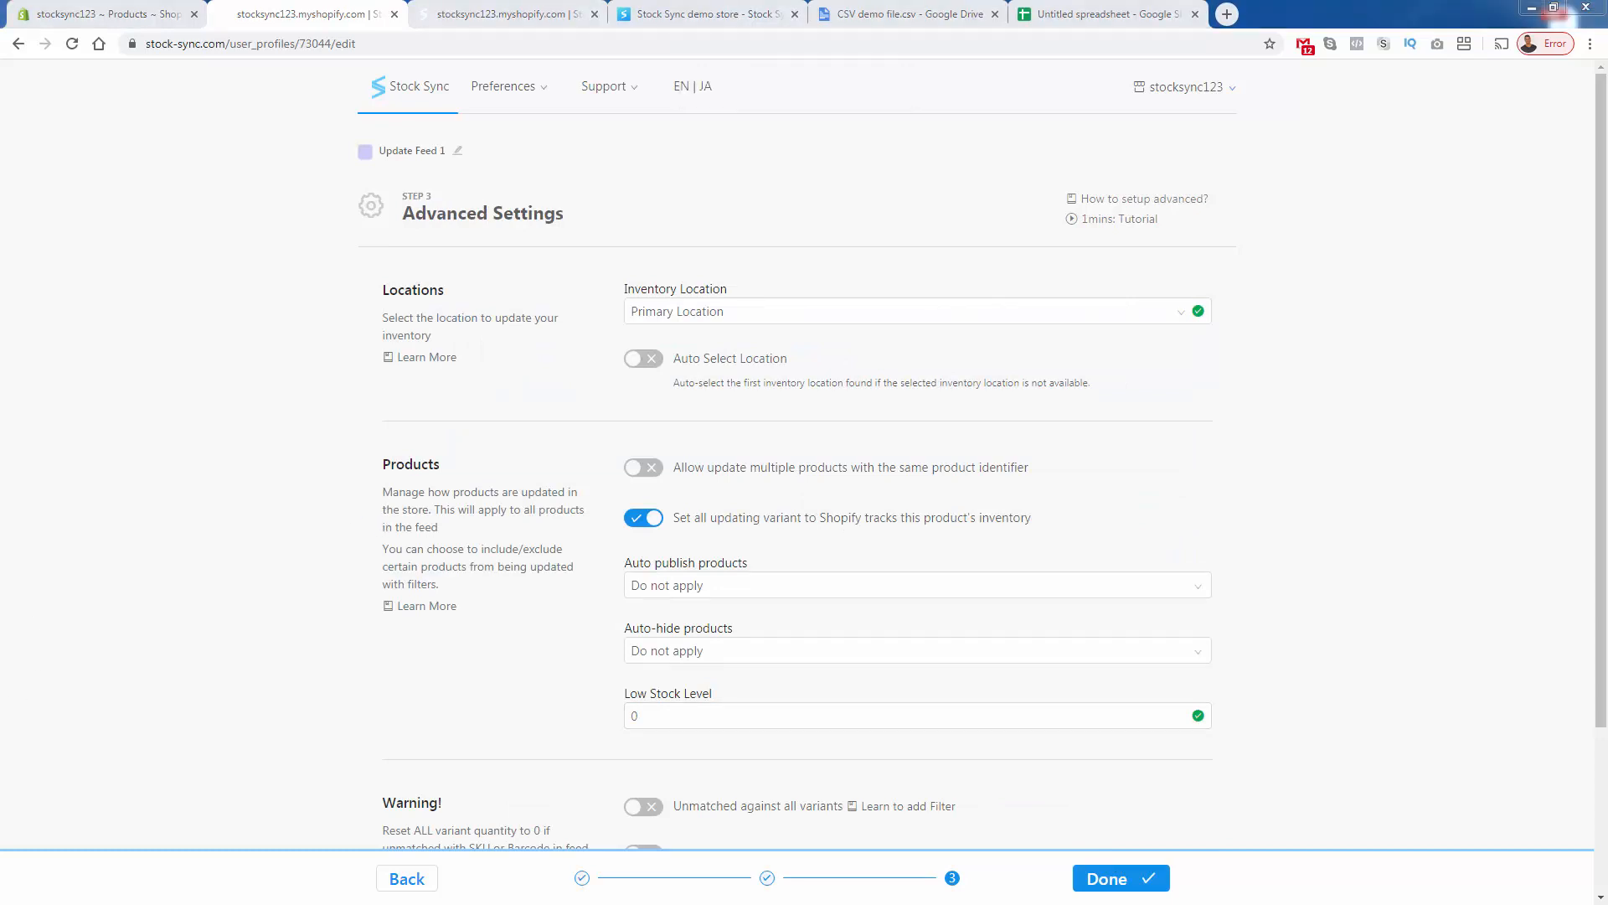
click(718, 318)
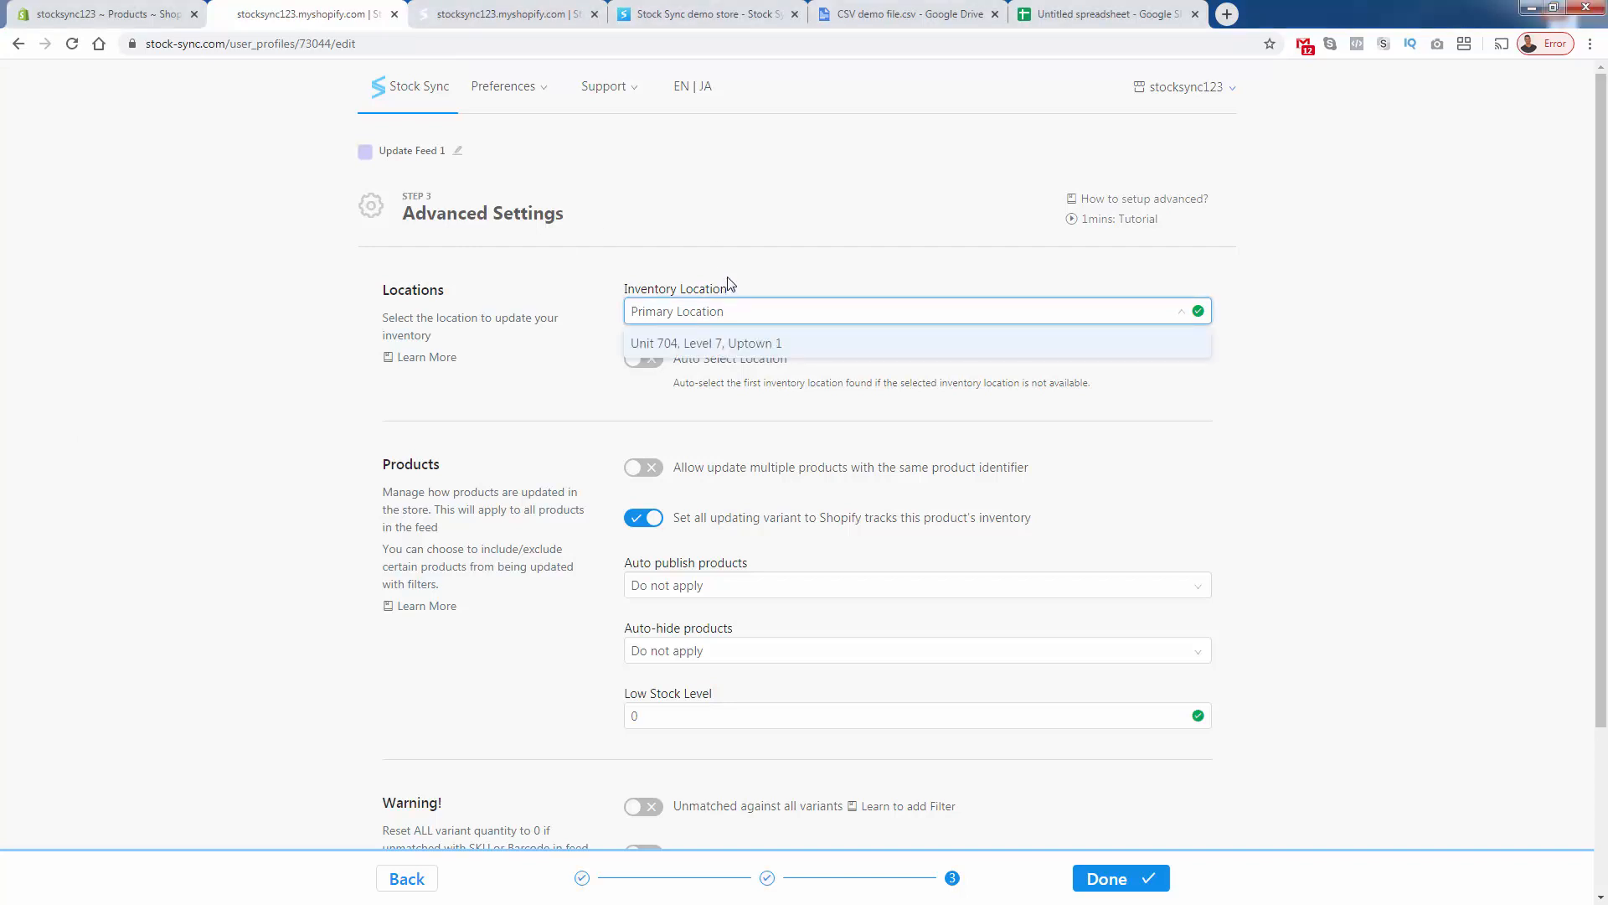
click(730, 278)
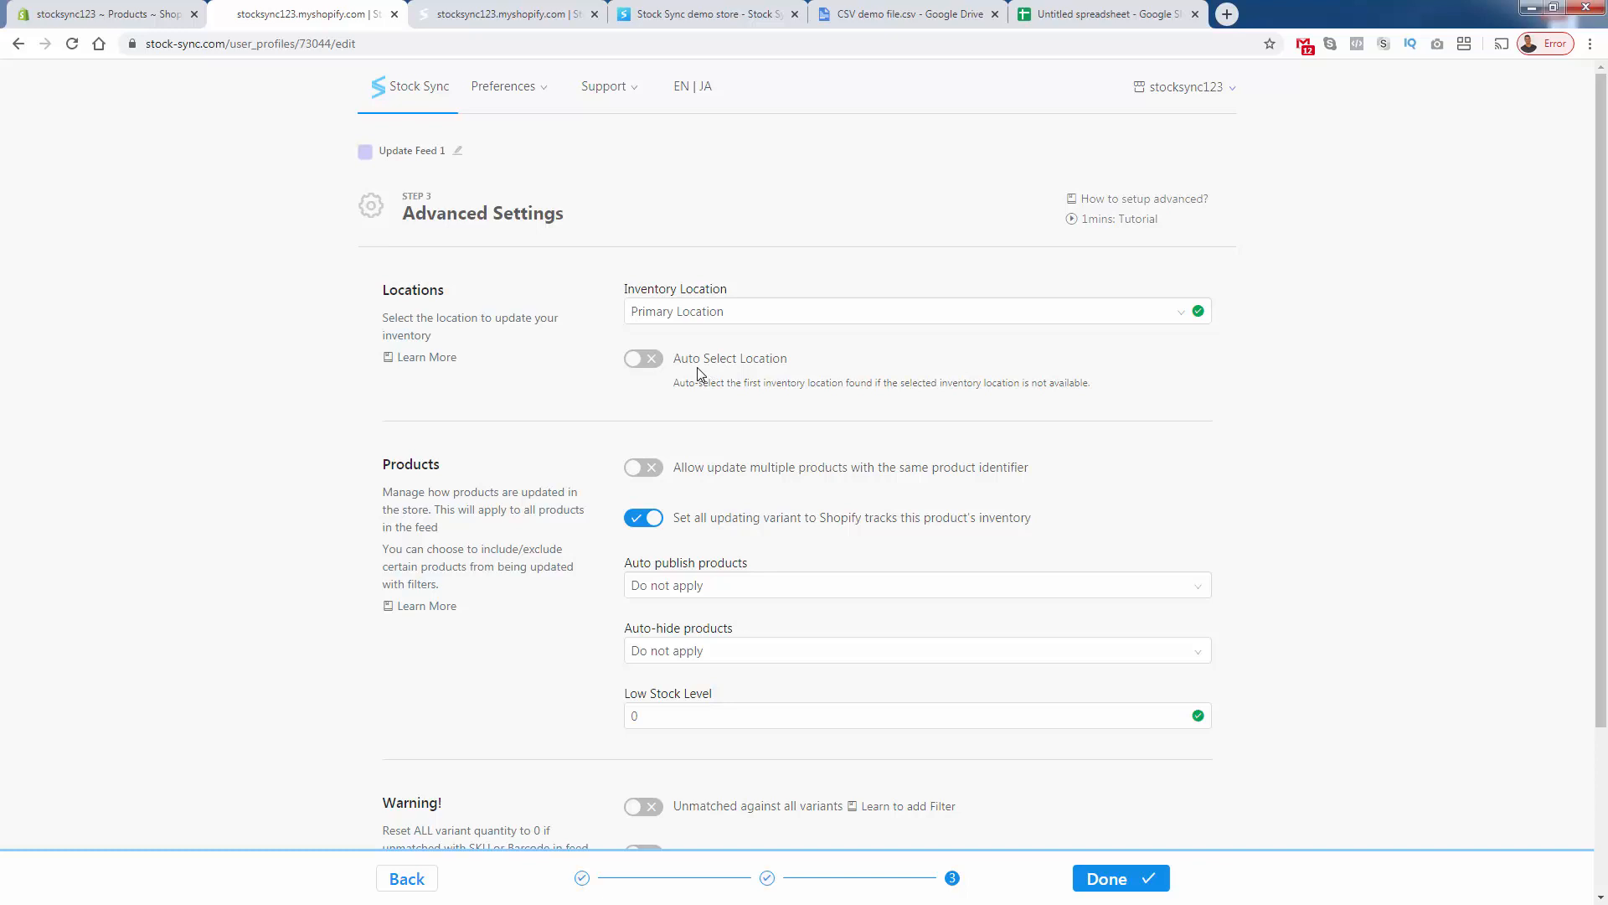
click(1128, 882)
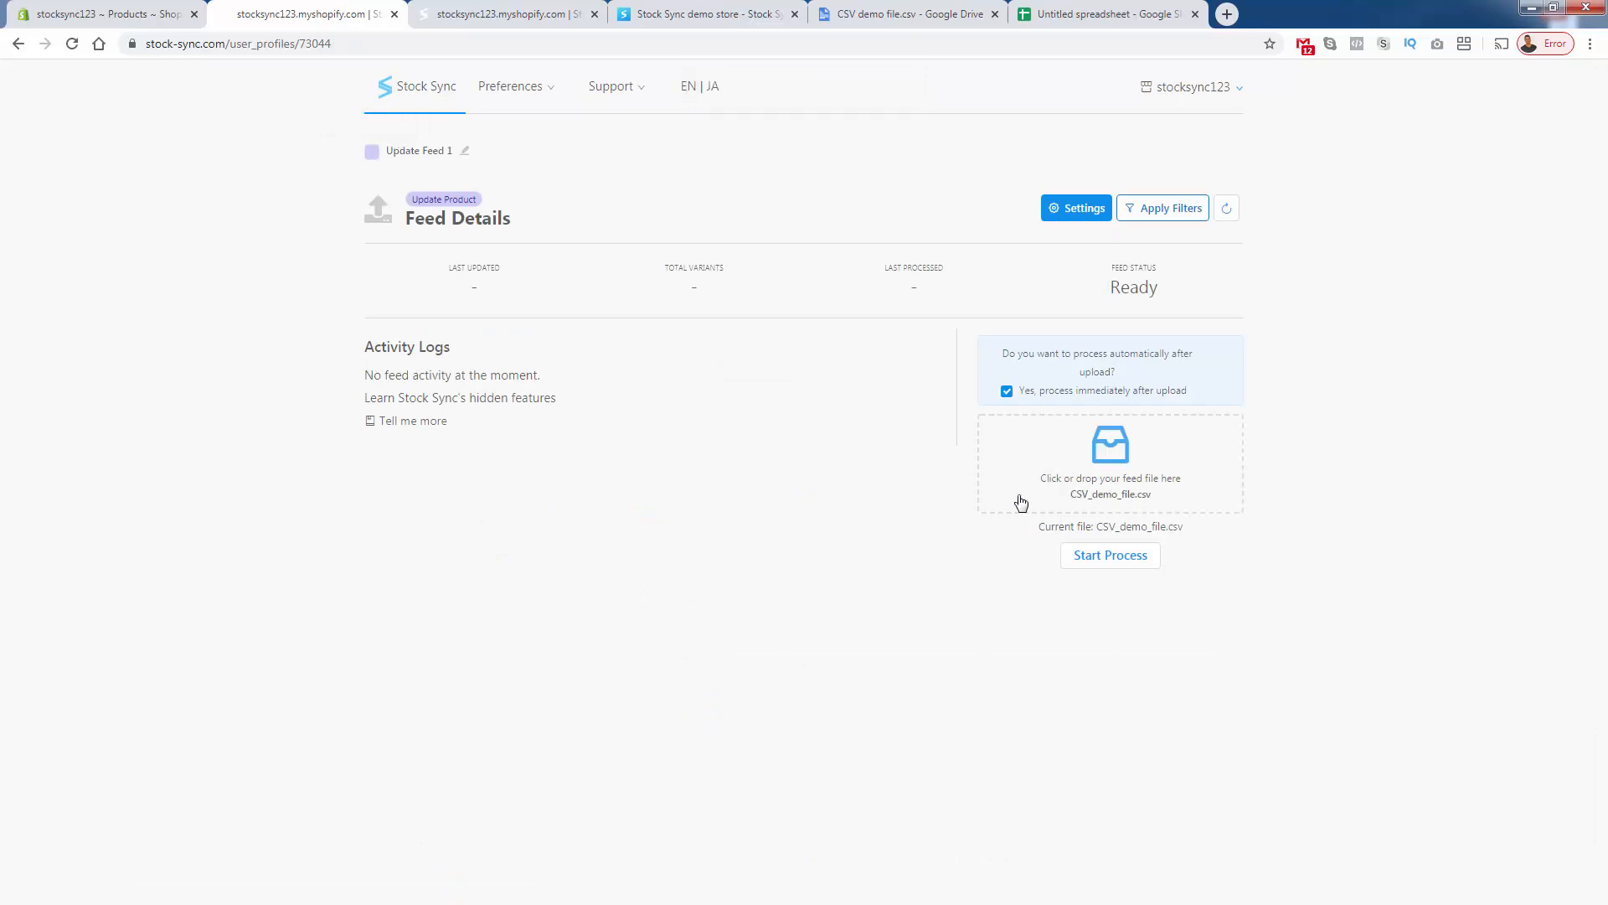
- Start processing Update Feed 1, see 7 of 12 products updated, then return to Shopify products
click(1064, 471)
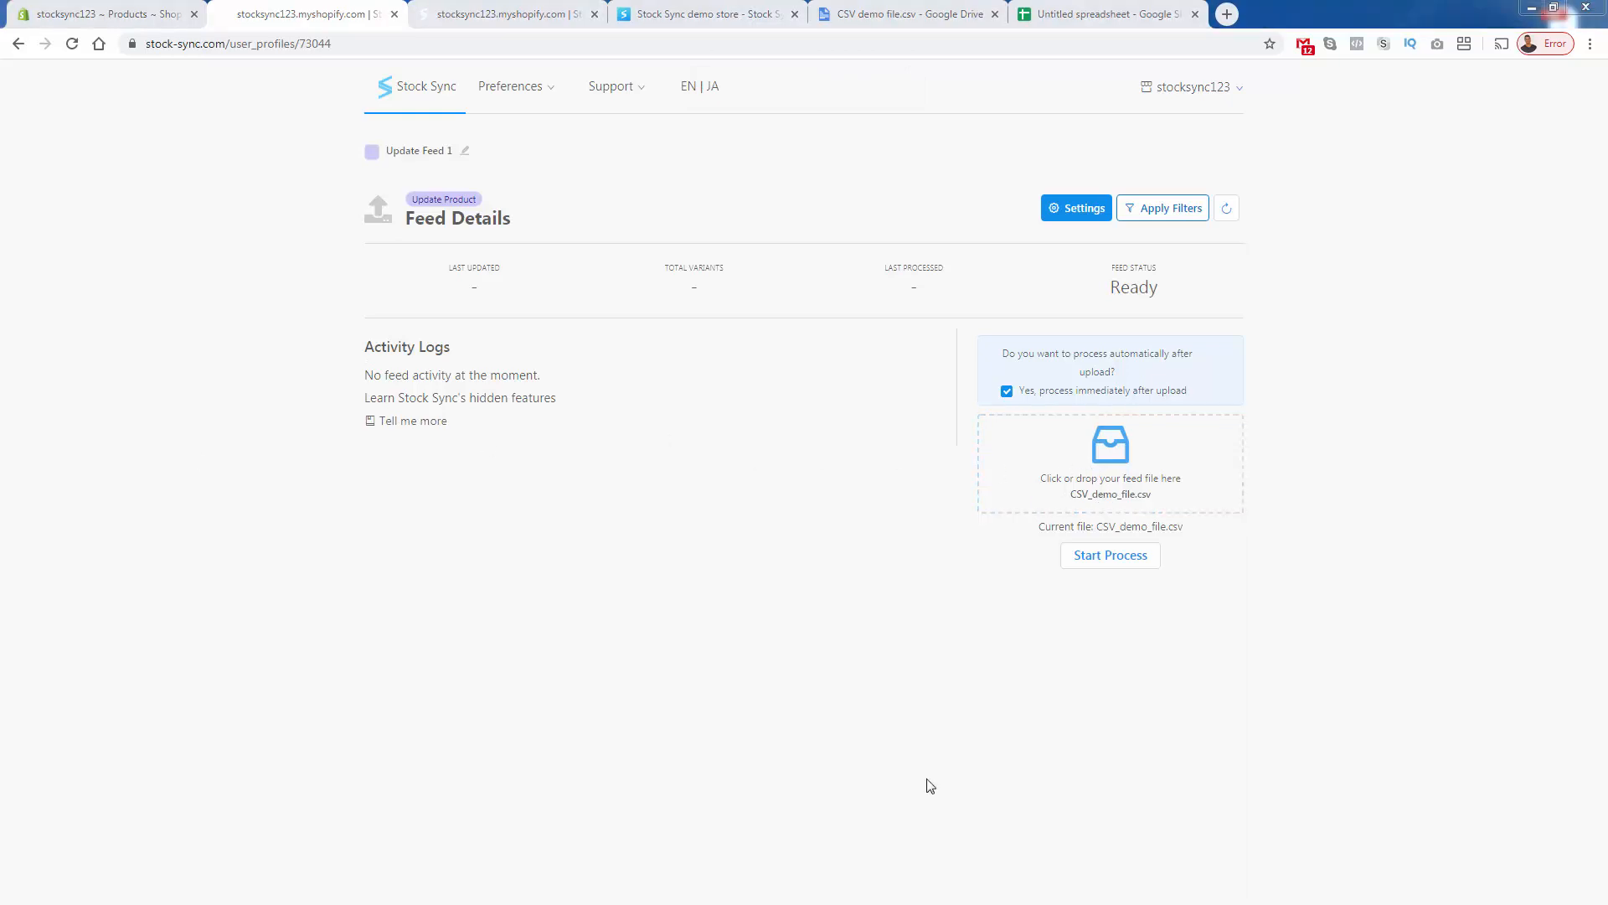
click(1101, 557)
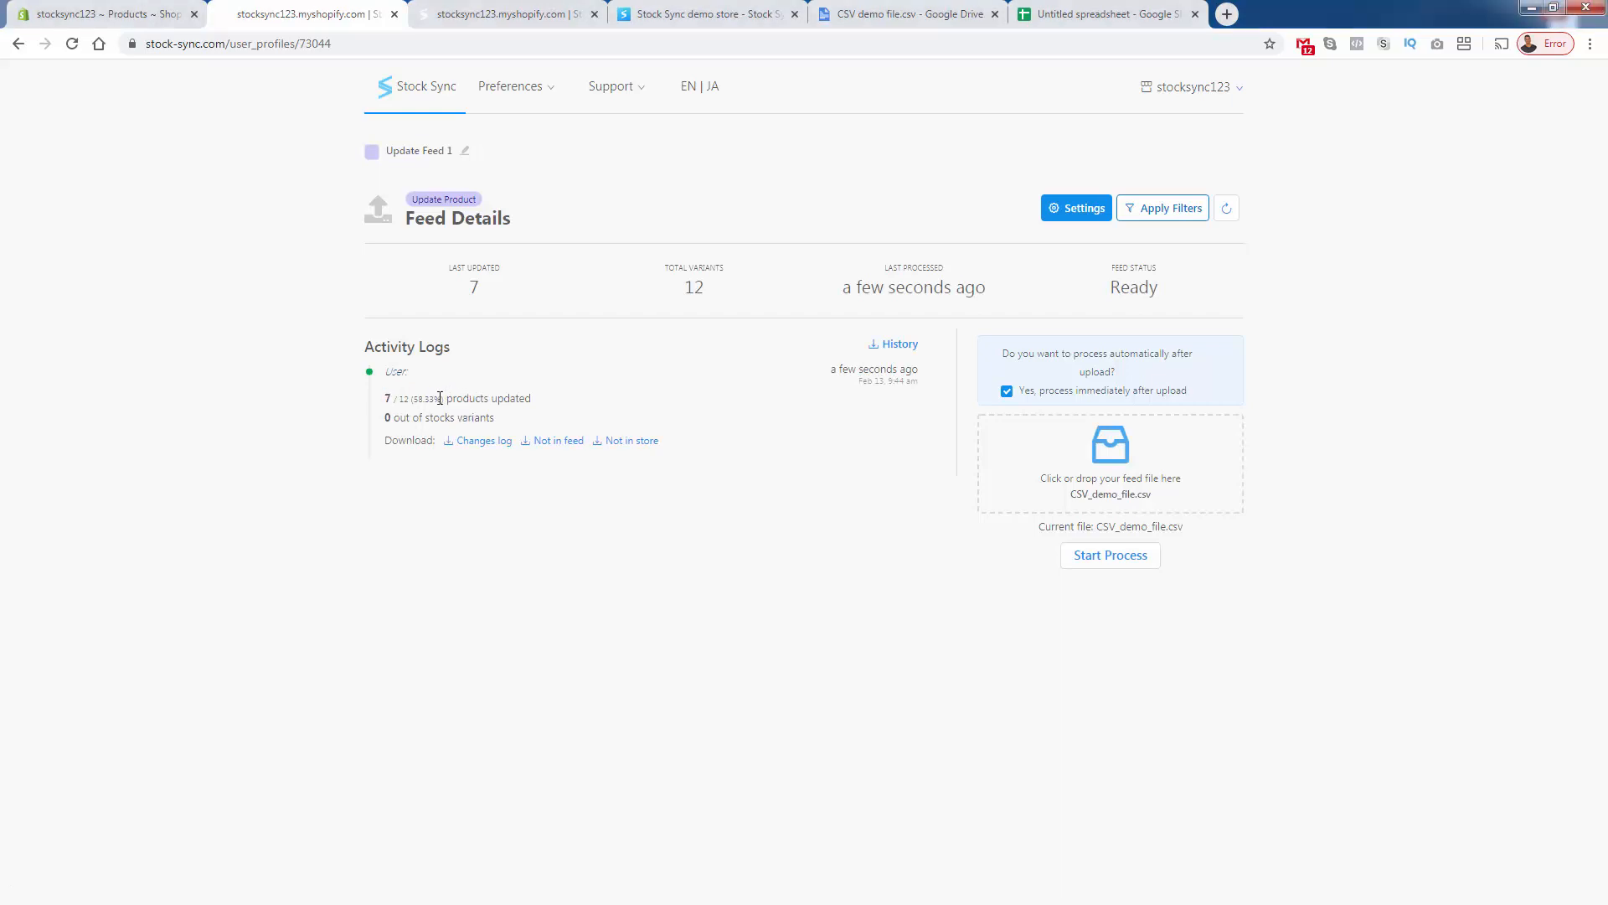
double_click(403, 398)
click(449, 396)
click(172, 19)
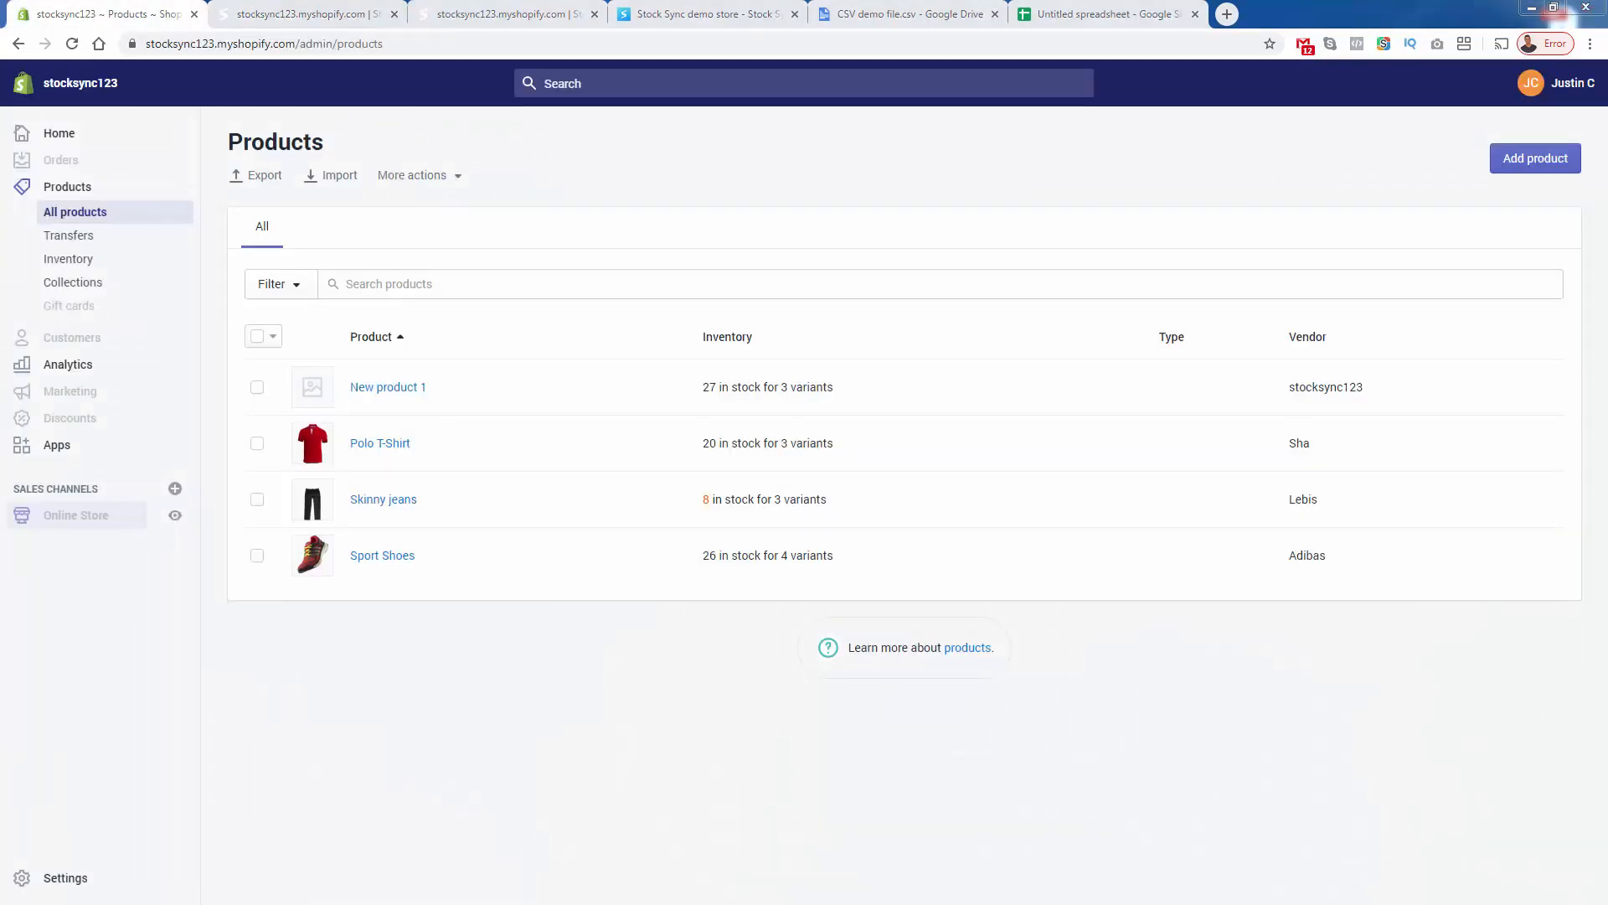
- Confirm the Polo T-Shirt S variant at MYR 1,198.80 against the sheet, then return to Stock Sync
click(400, 446)
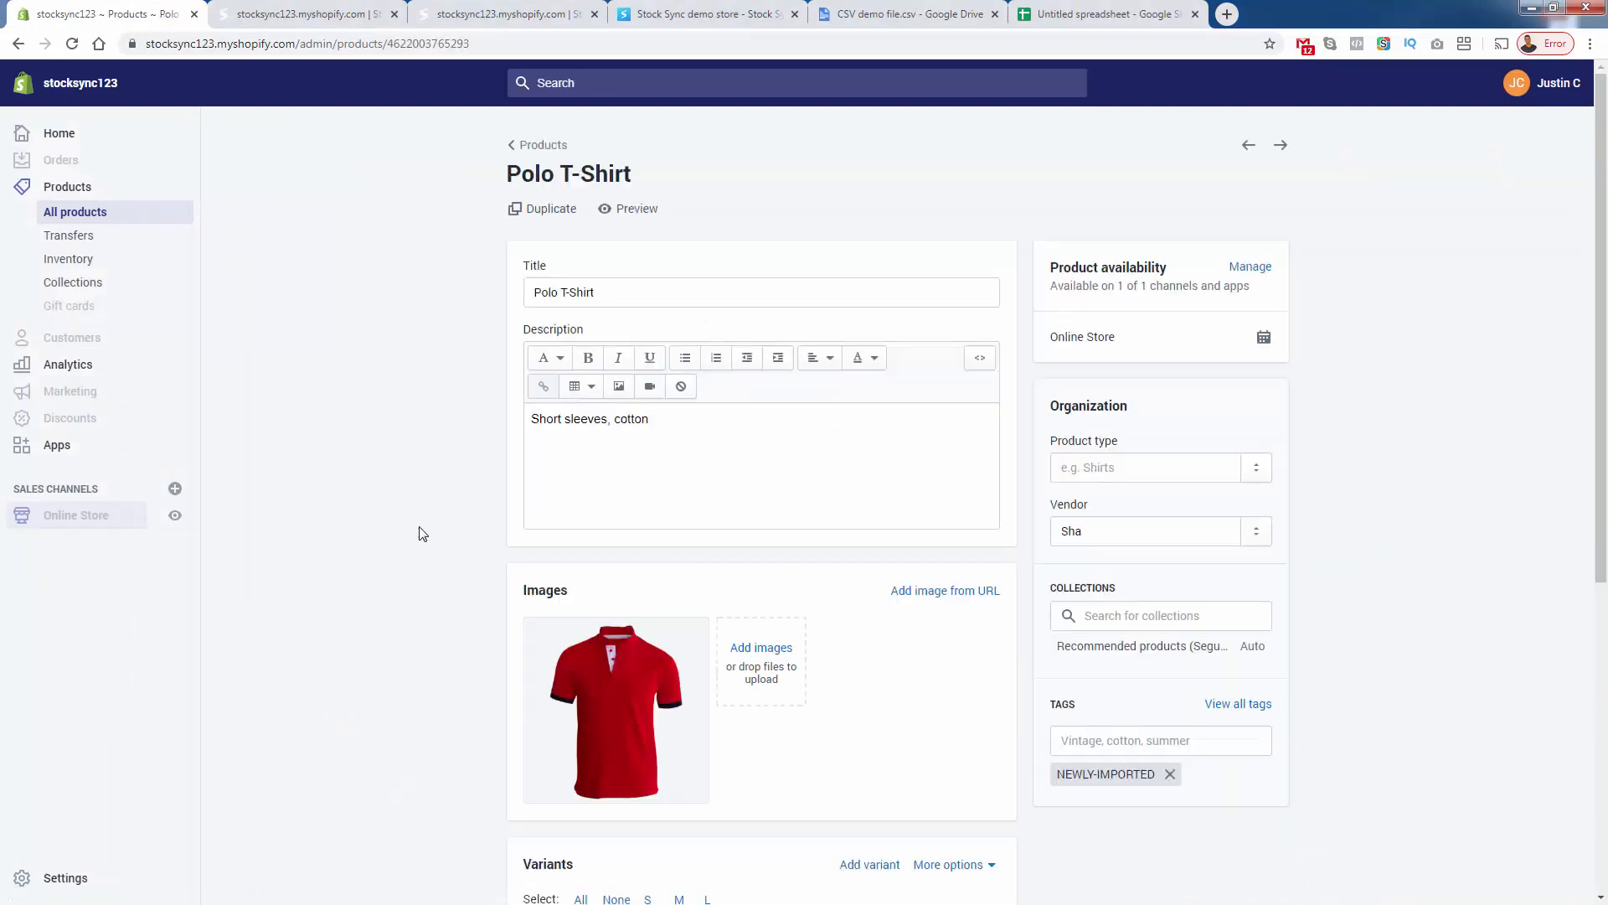
scroll(420, 532, down, 3)
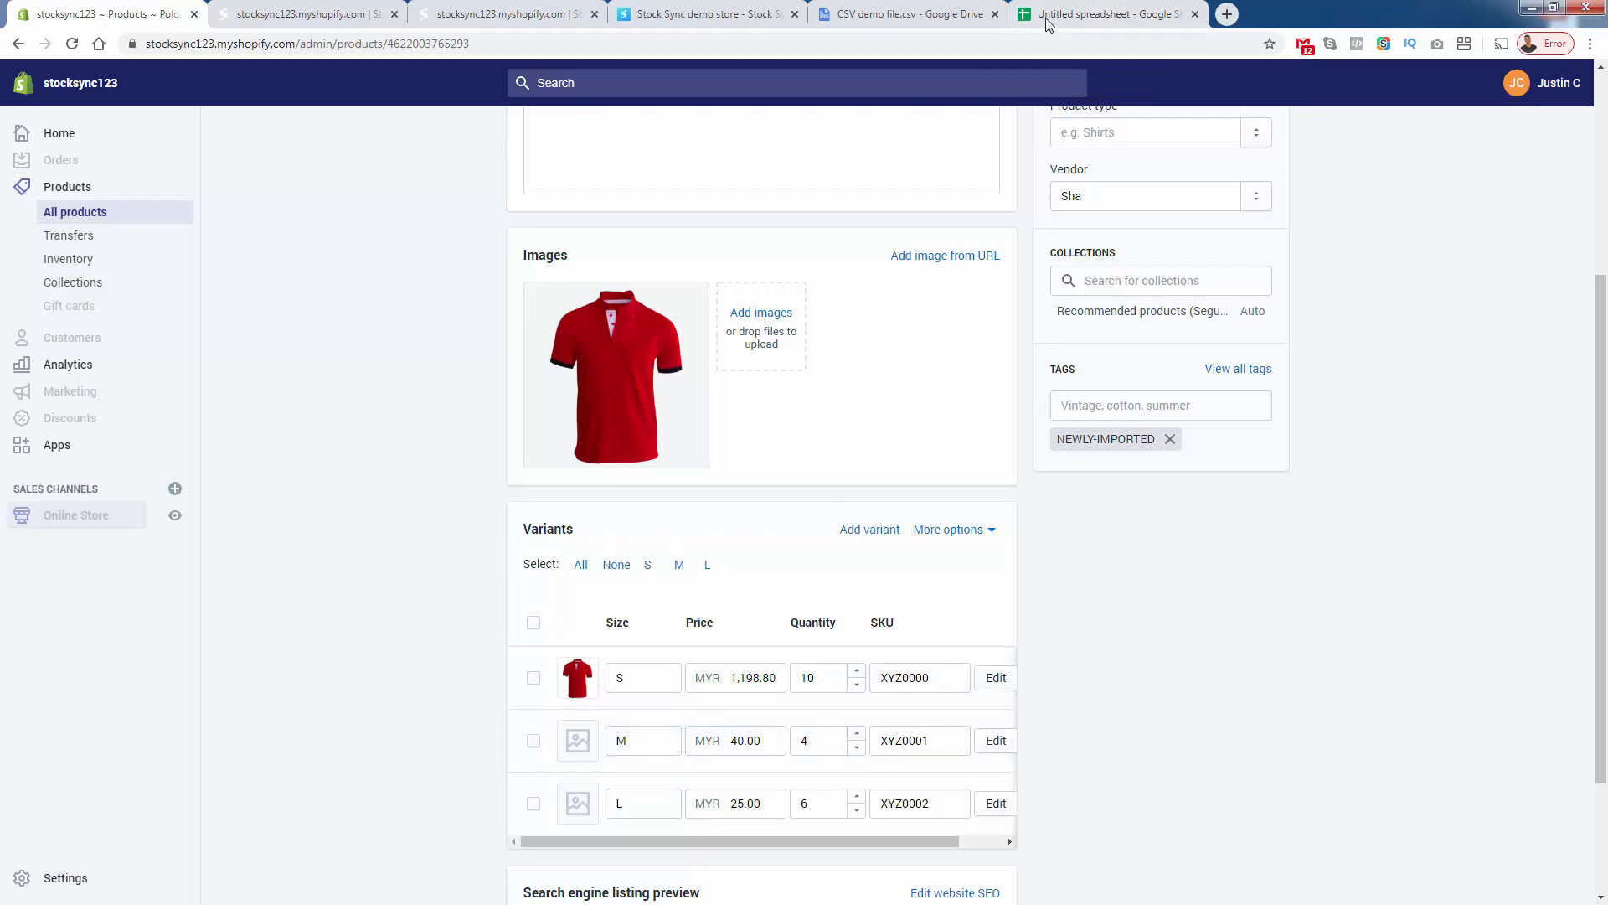
click(1107, 14)
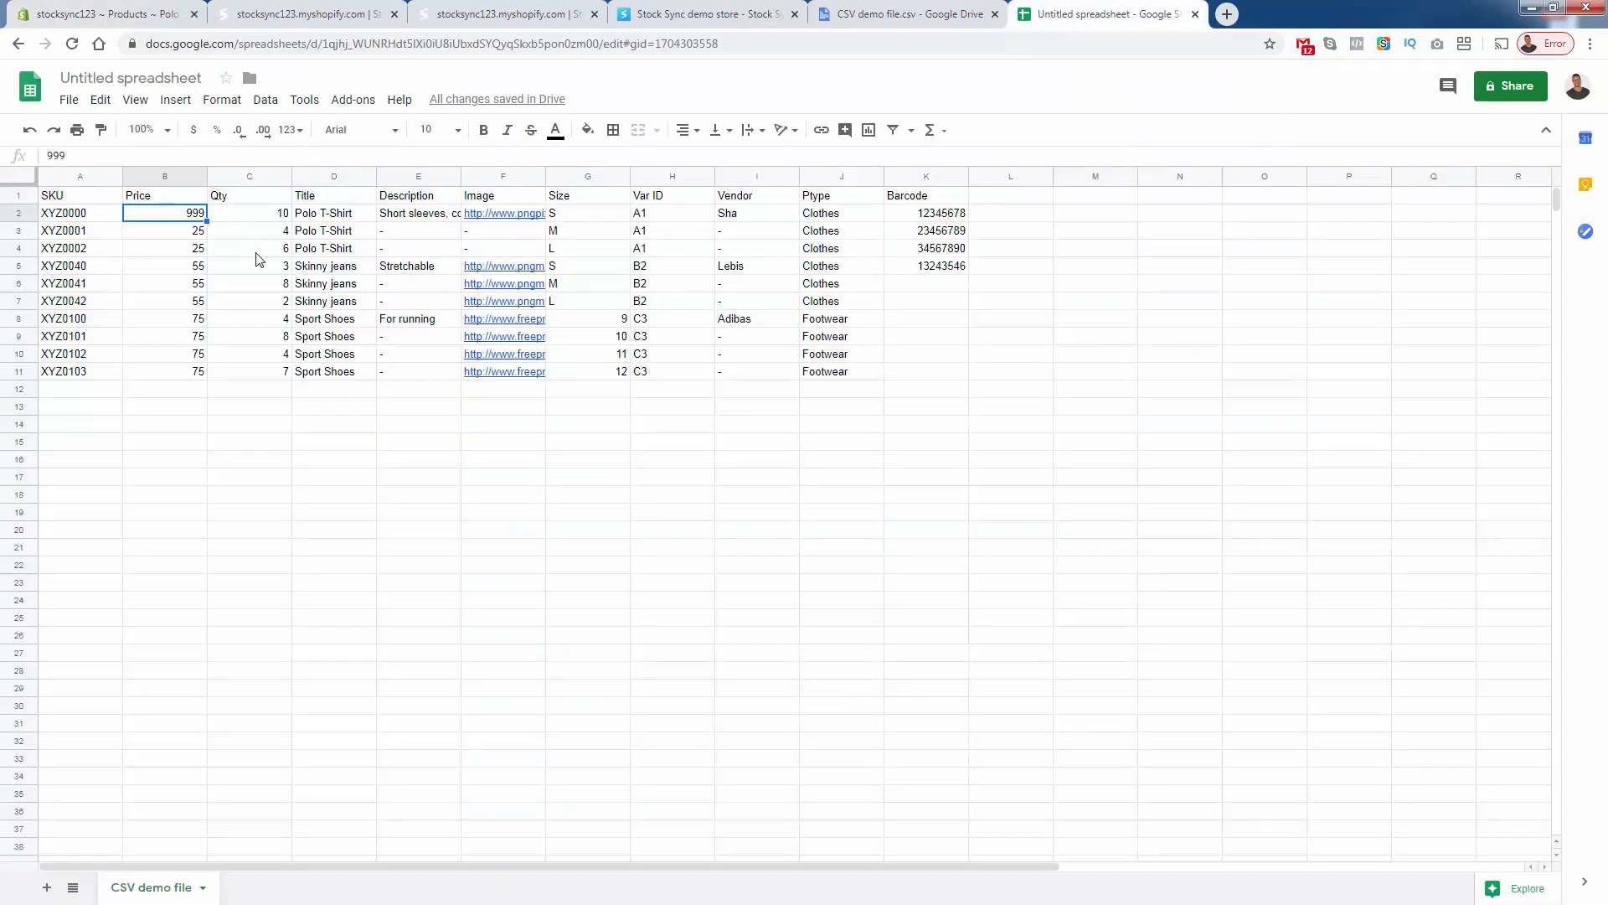
click(122, 18)
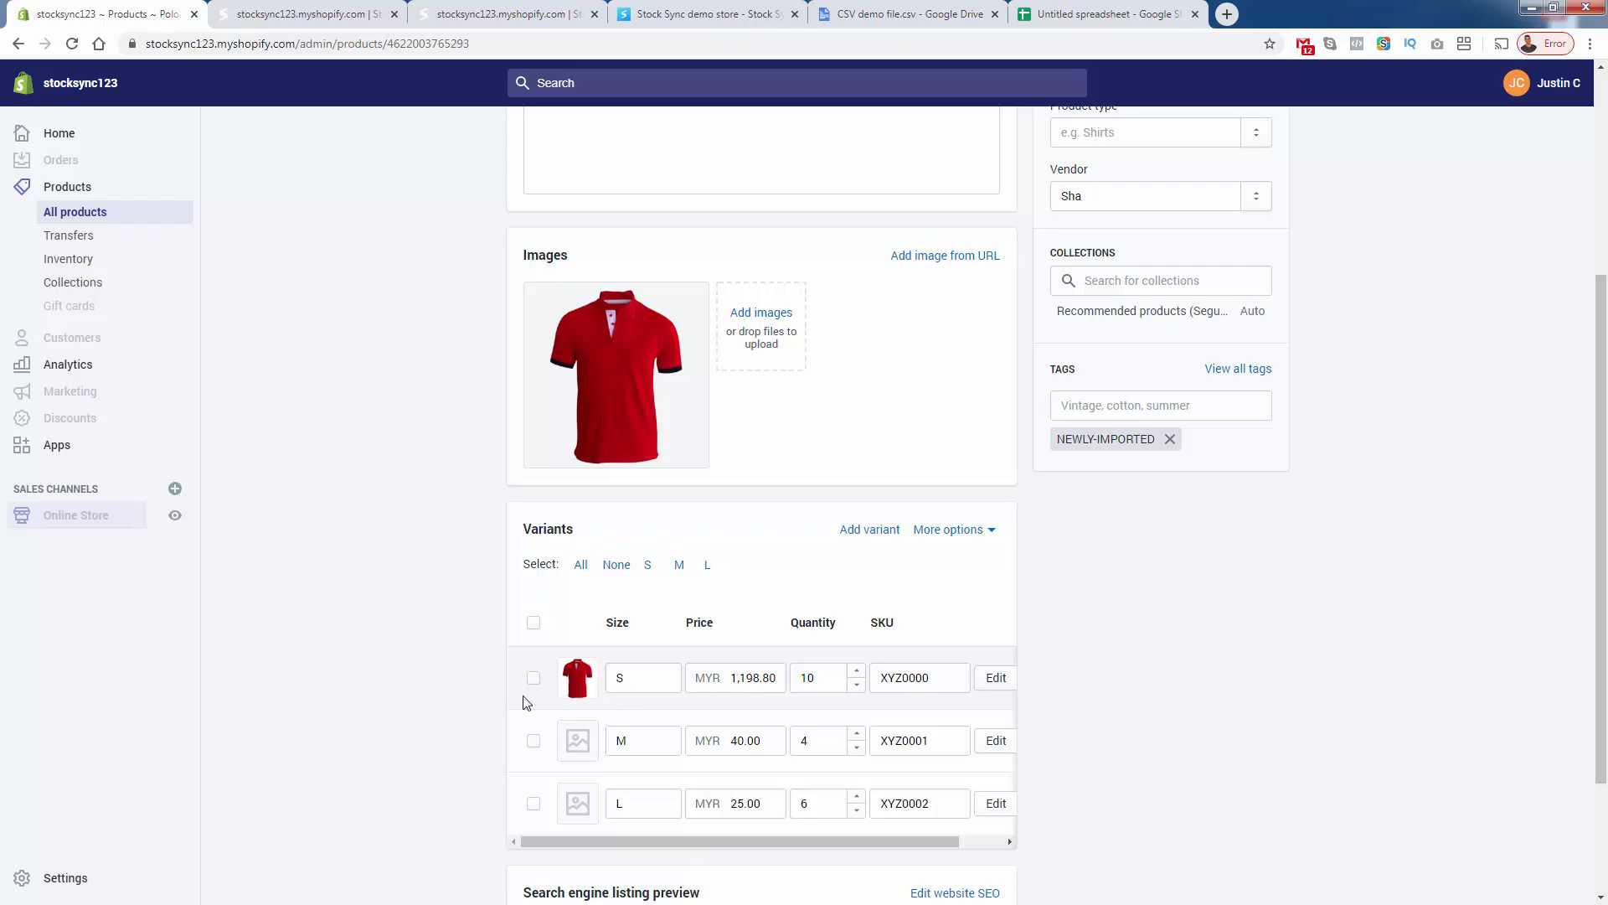
scroll(526, 702, up, 5)
click(314, 18)
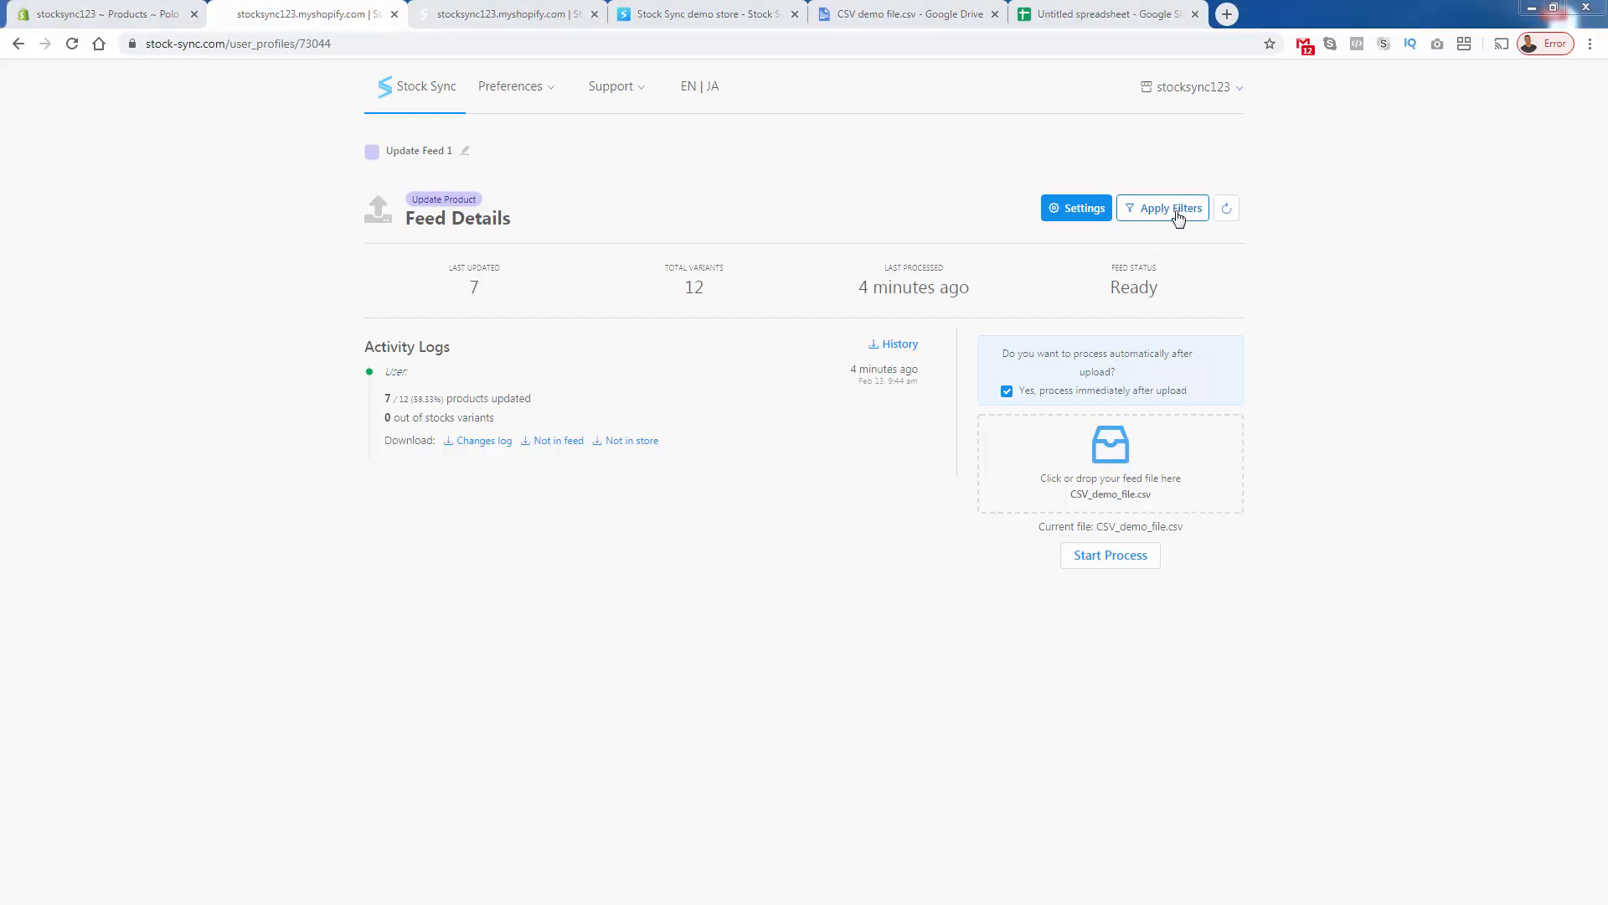
- Open Update Feed 1's filters, view Filtering Shopify Products, then return to Filtering Feed Data
click(1171, 209)
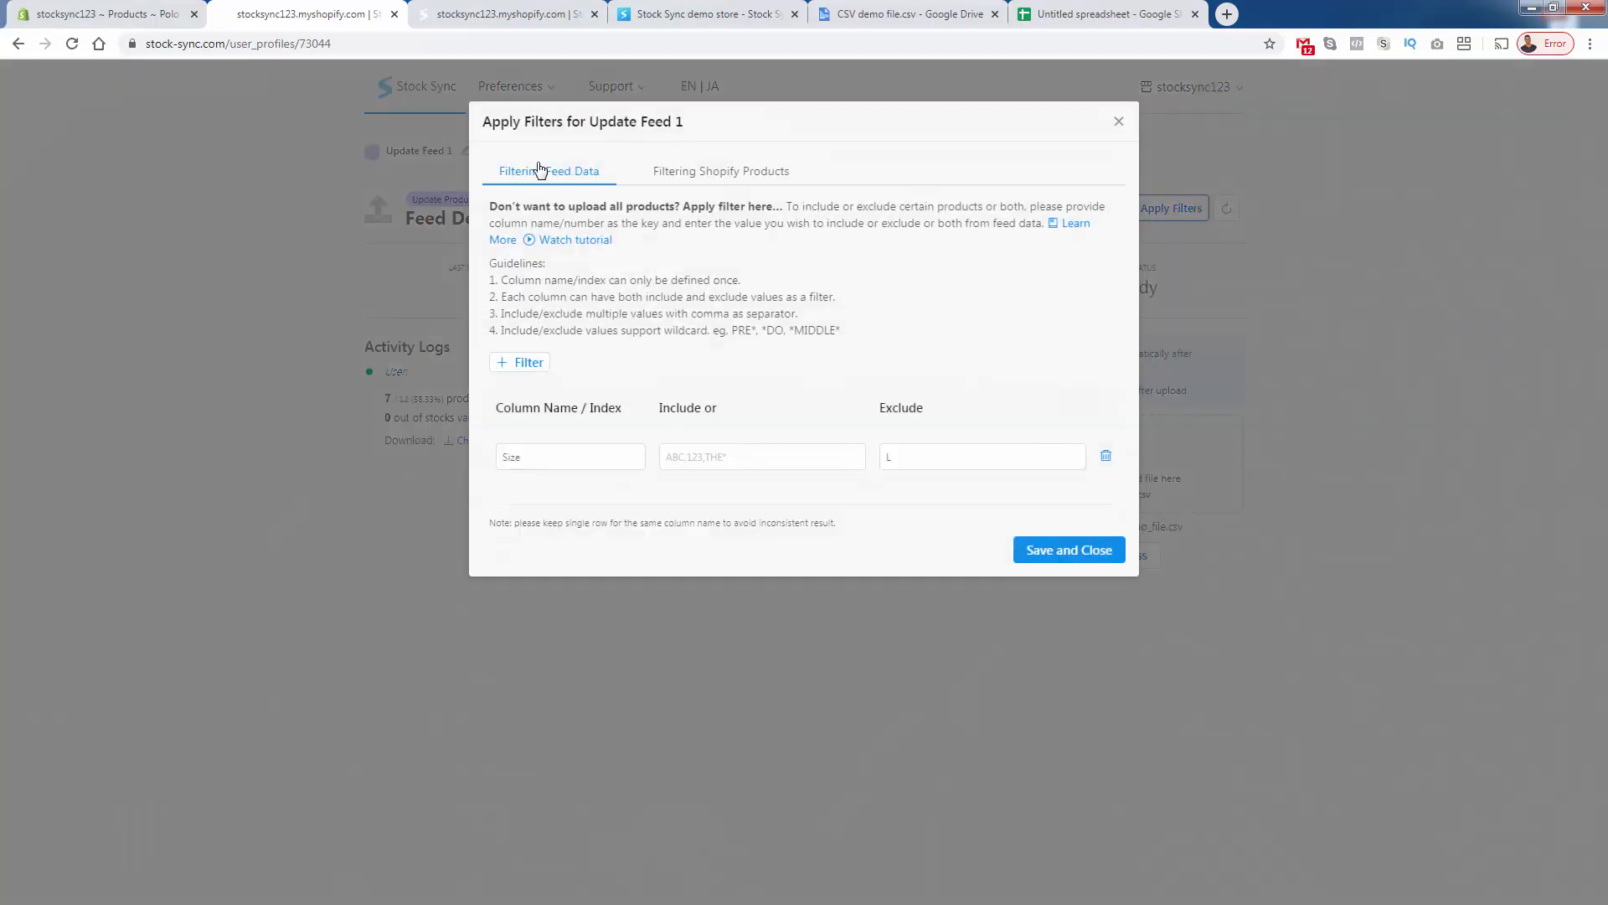
click(753, 184)
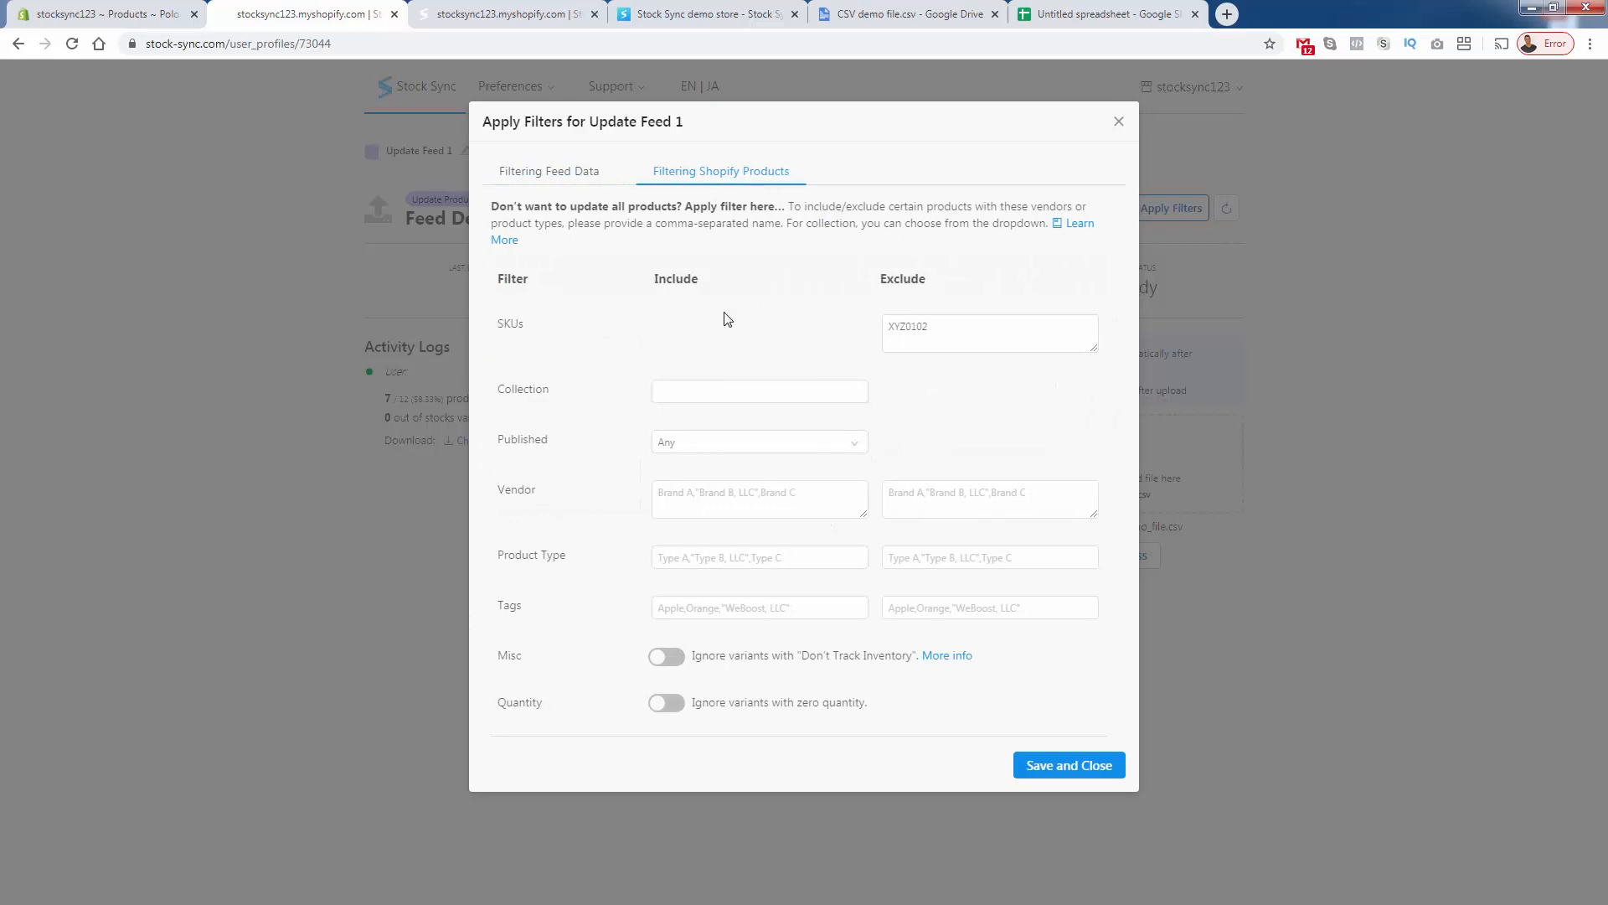
click(578, 183)
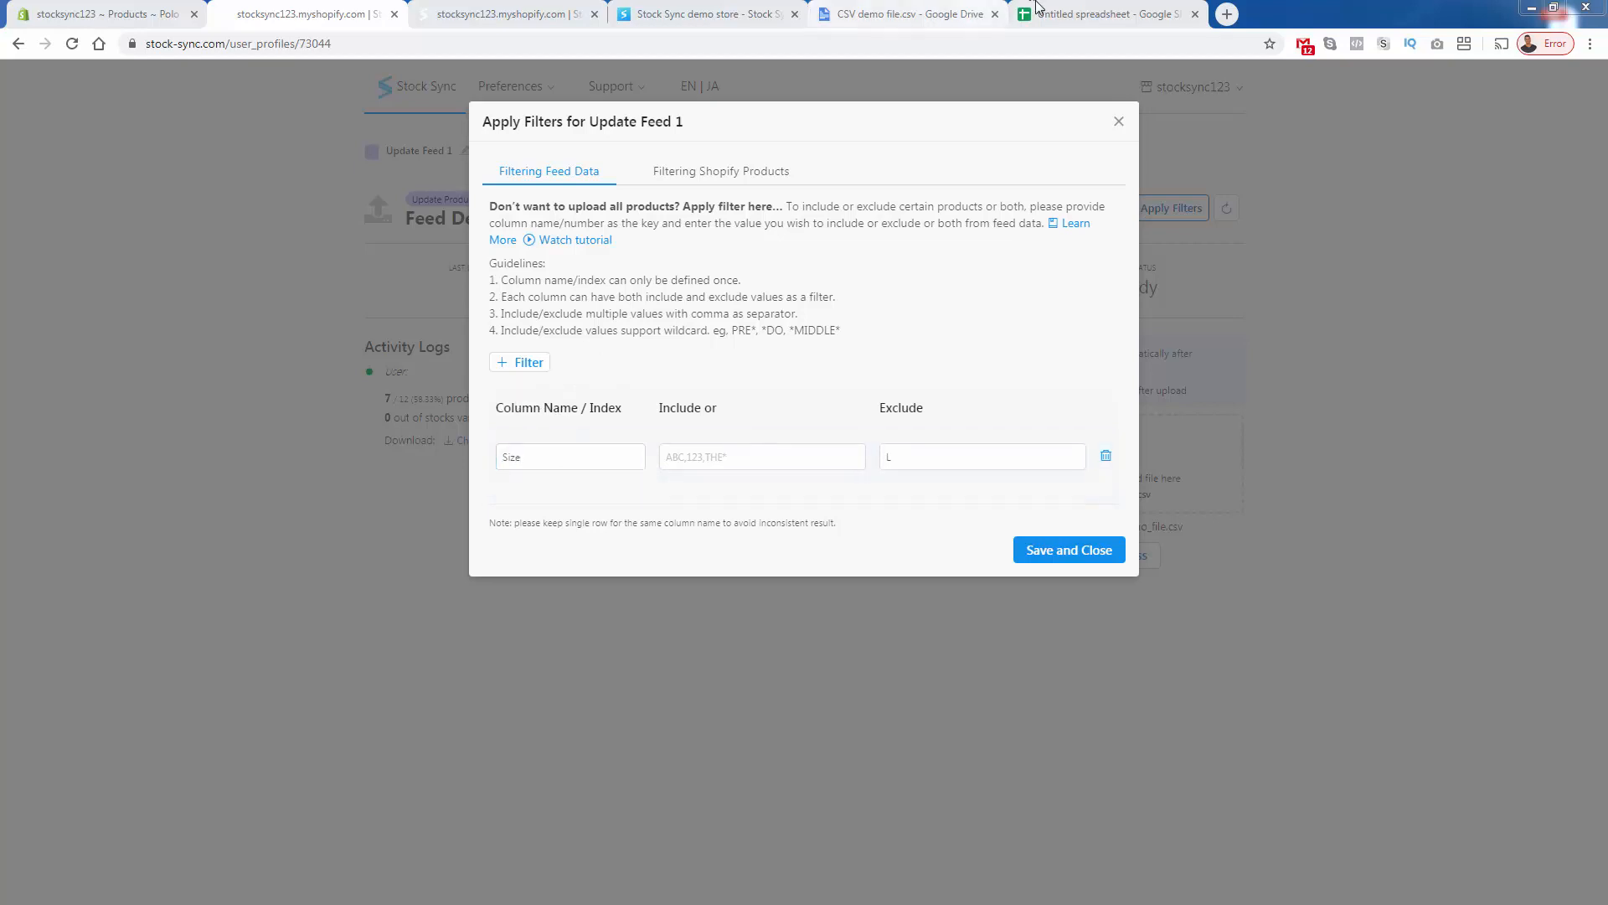
- Compare the spreadsheet's Size header with the filter's Size exclude value of L
click(1106, 14)
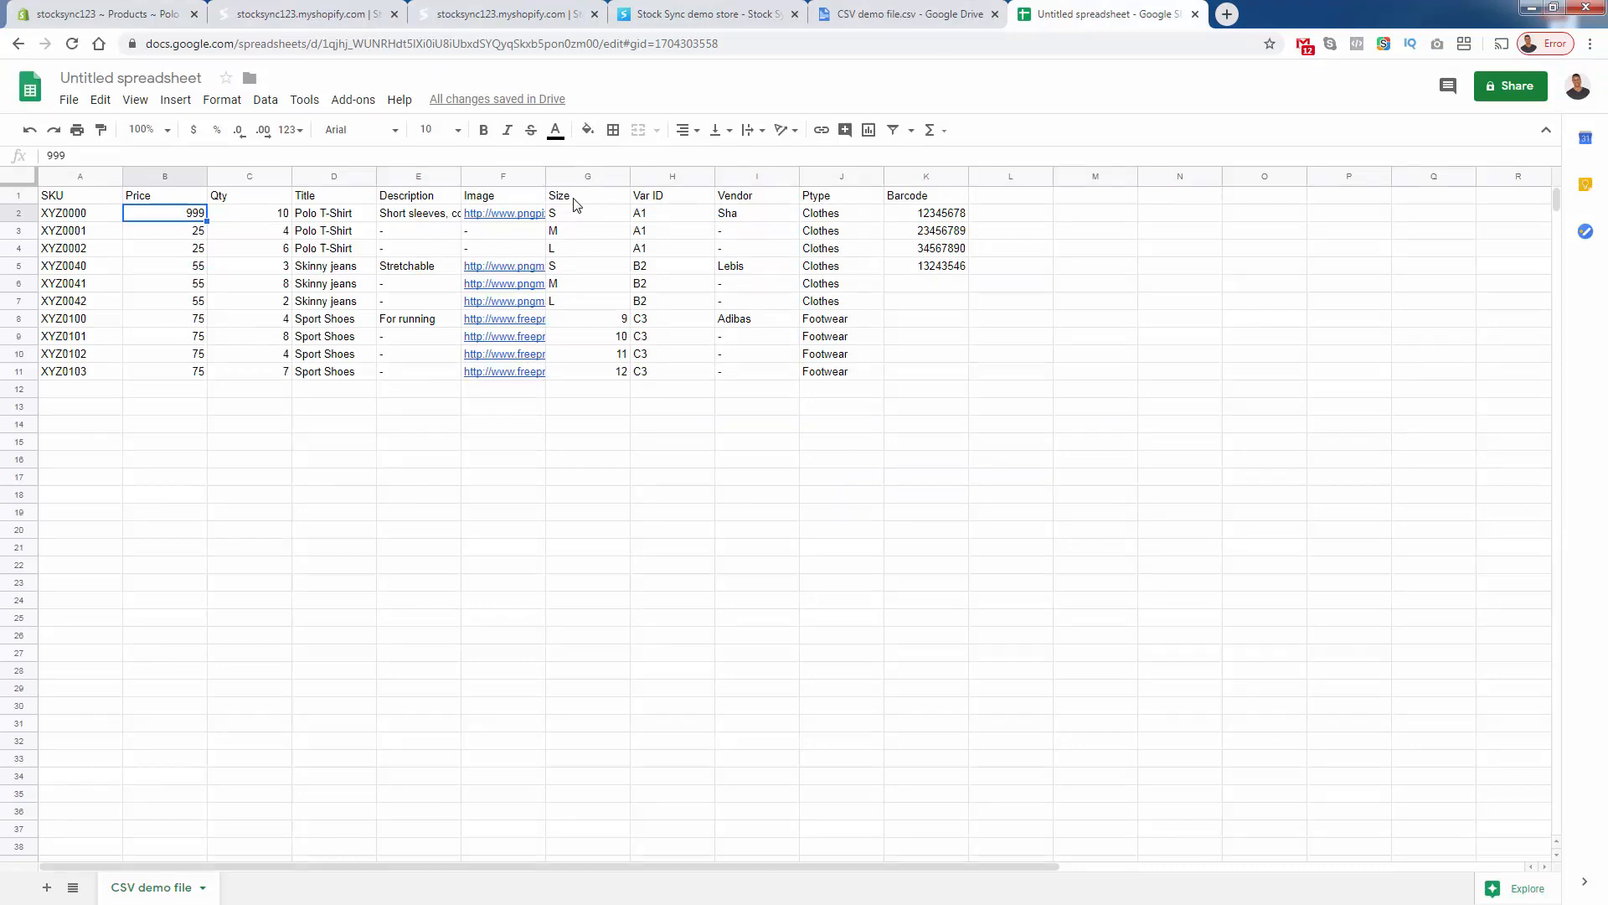
drag(574, 205, 590, 207)
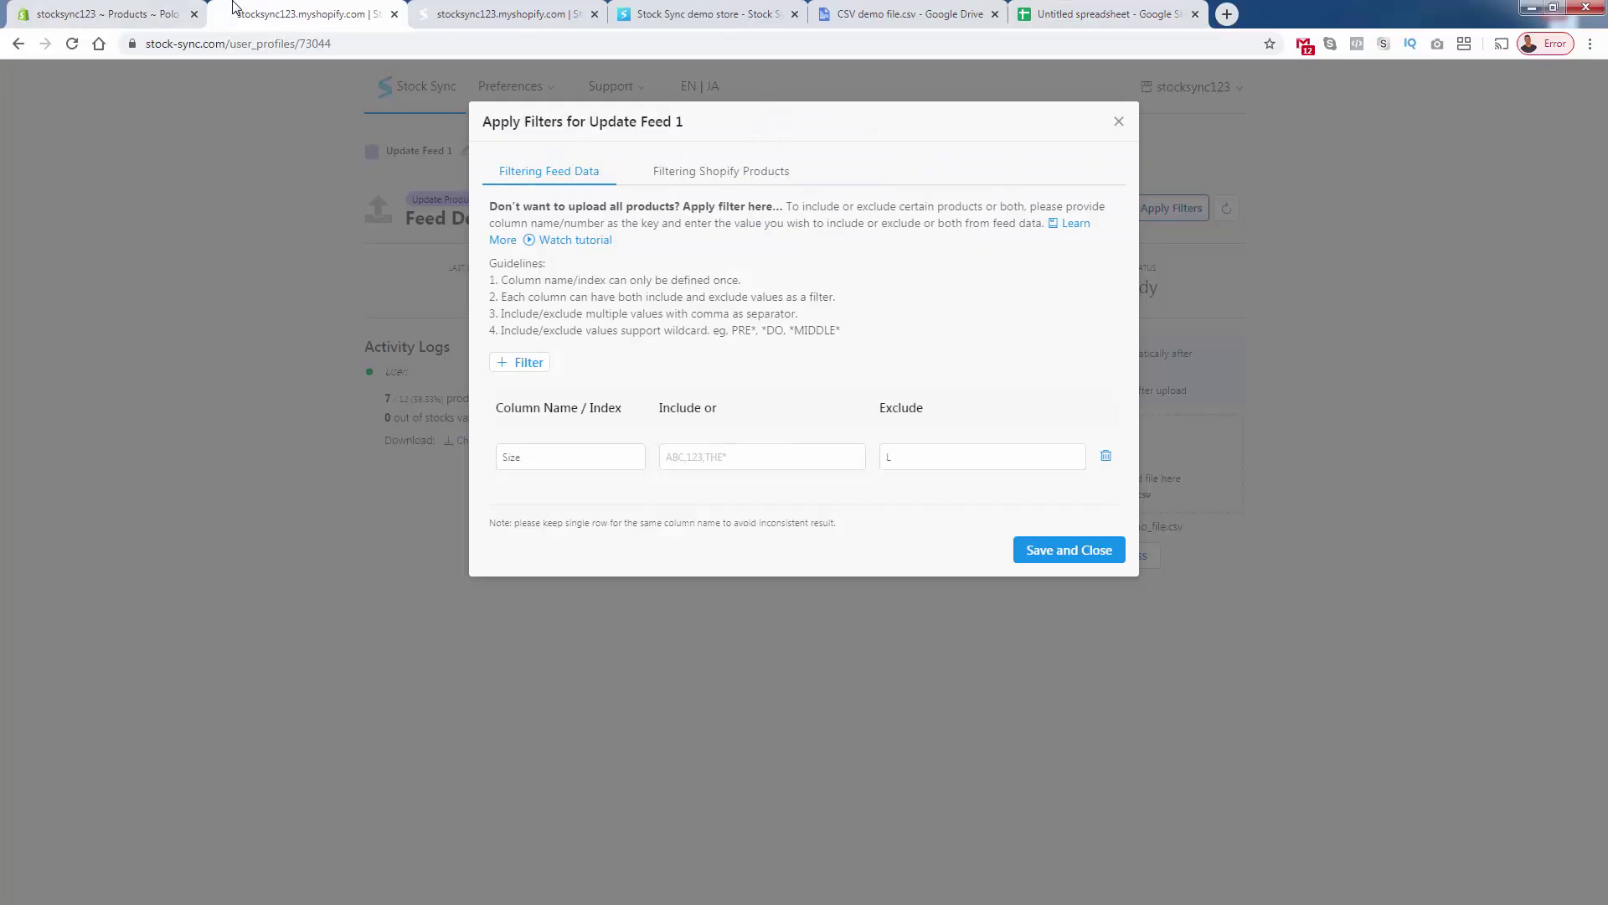
click(234, 10)
click(887, 457)
- Check the size L values in rows 4 and 7 and the Var ID value A1 in the spreadsheet
click(1043, 7)
click(559, 253)
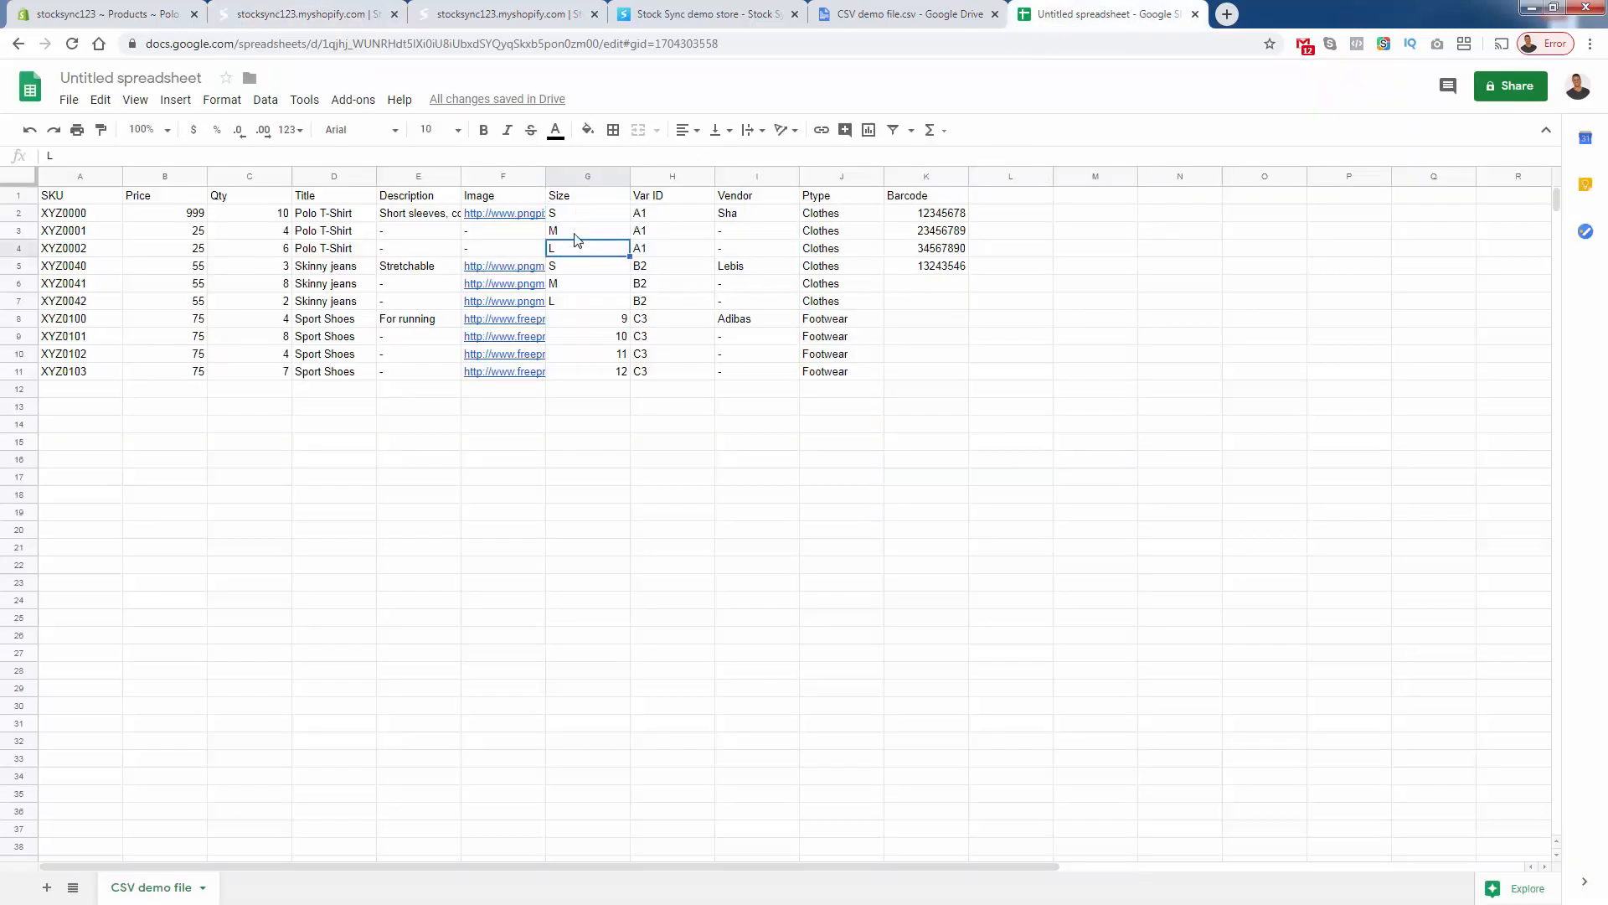
click(564, 301)
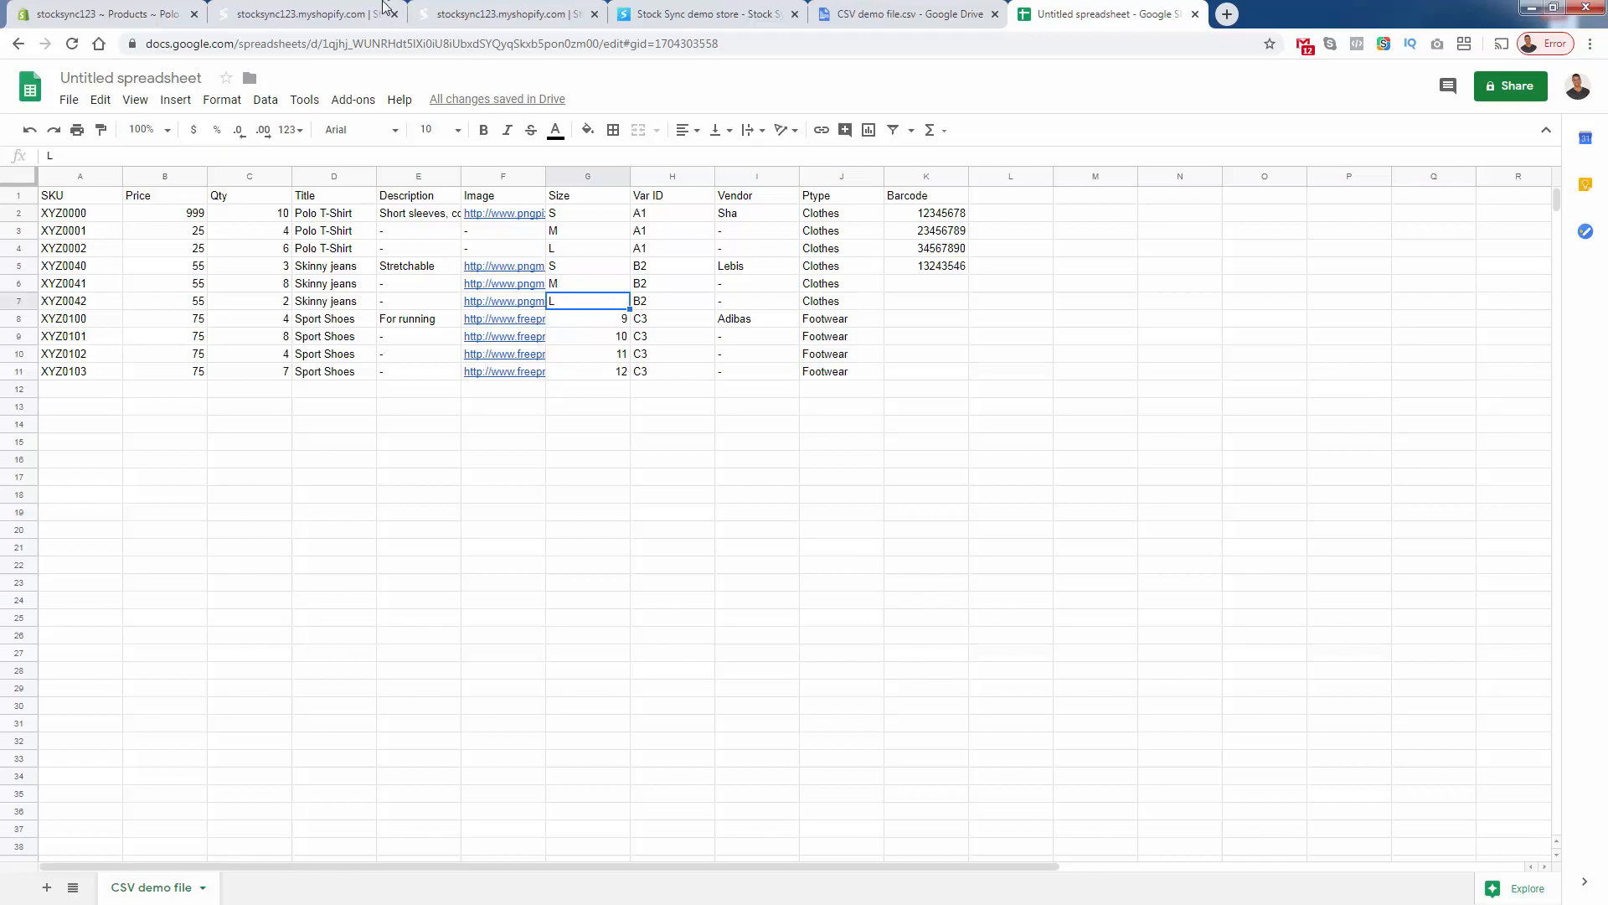
click(308, 14)
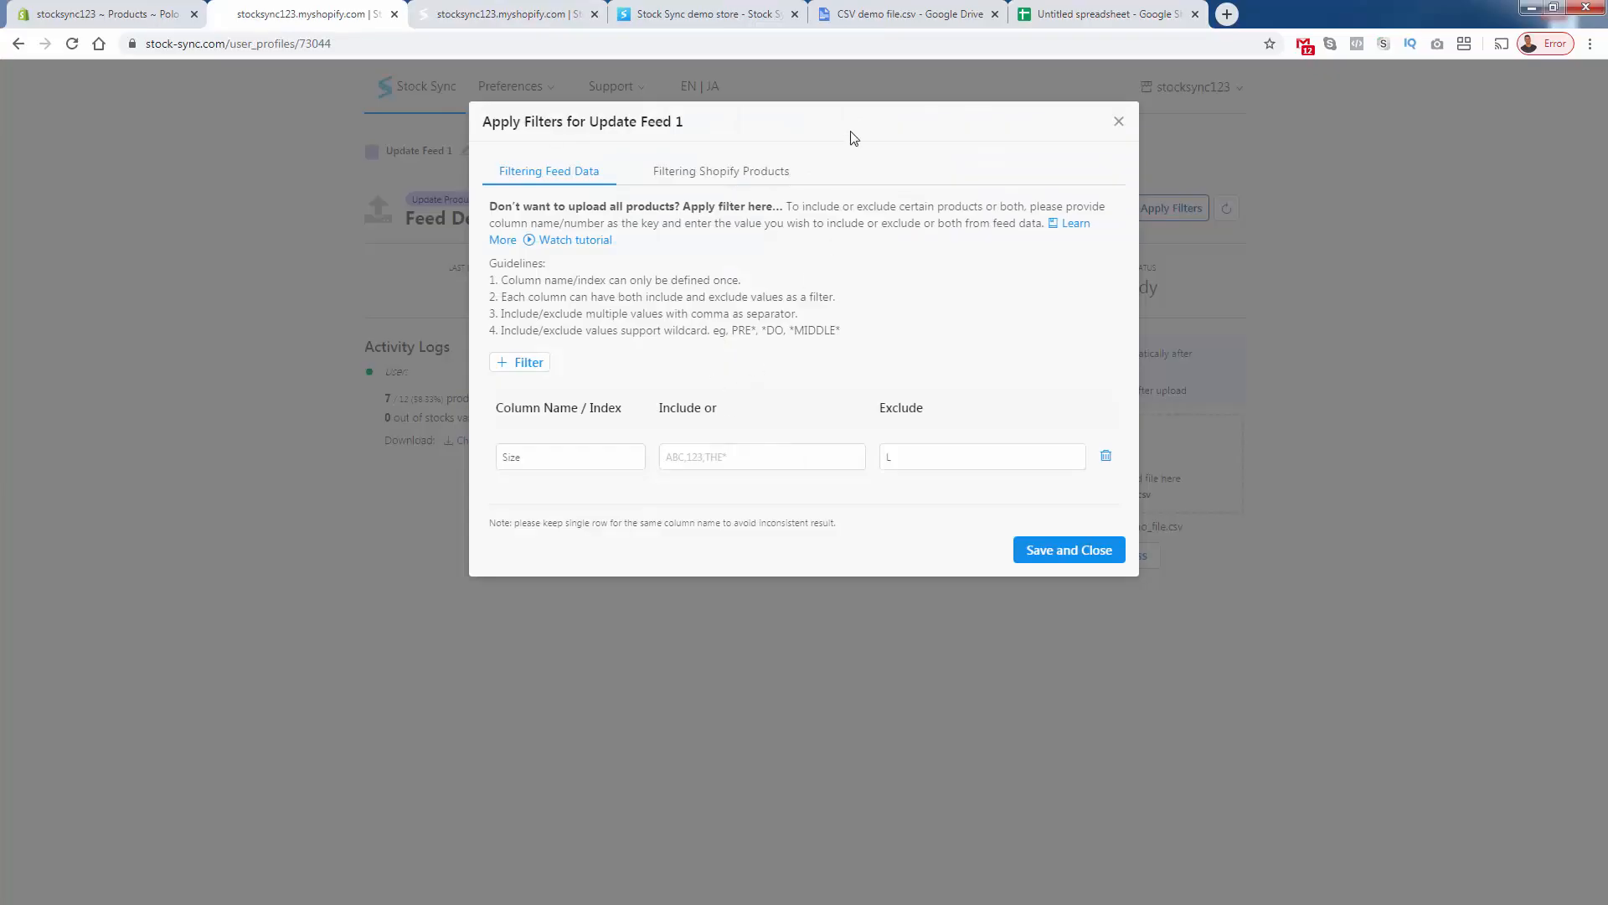
click(1052, 9)
click(681, 216)
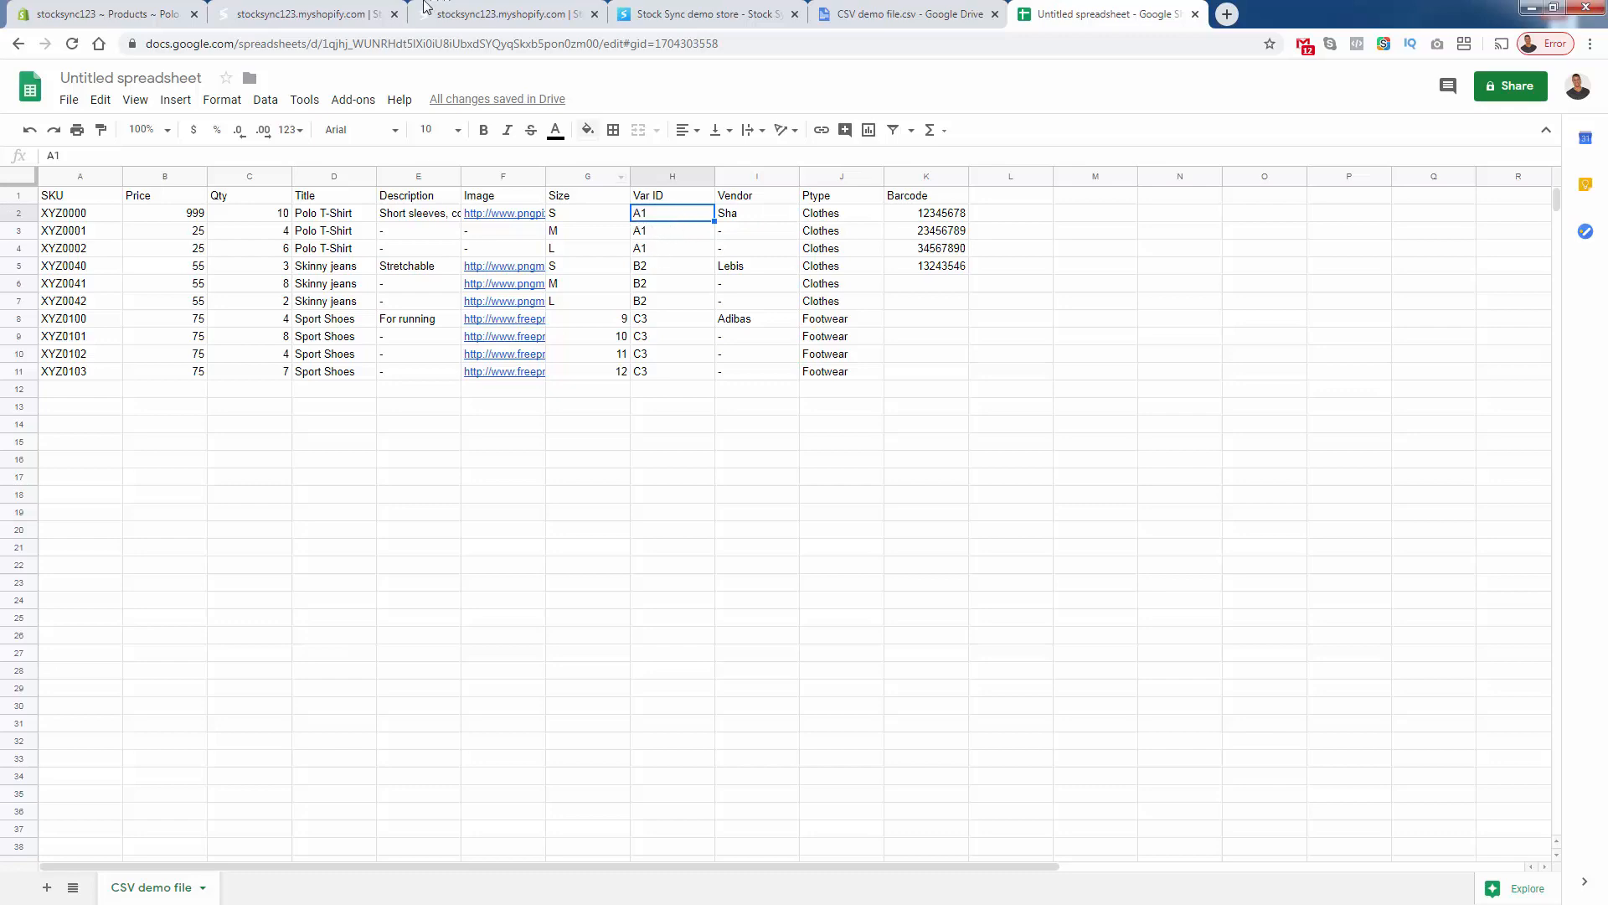
- Start replacing the filter's Size column name and L exclude value, checking Var ID in the sheet
click(491, 14)
click(308, 14)
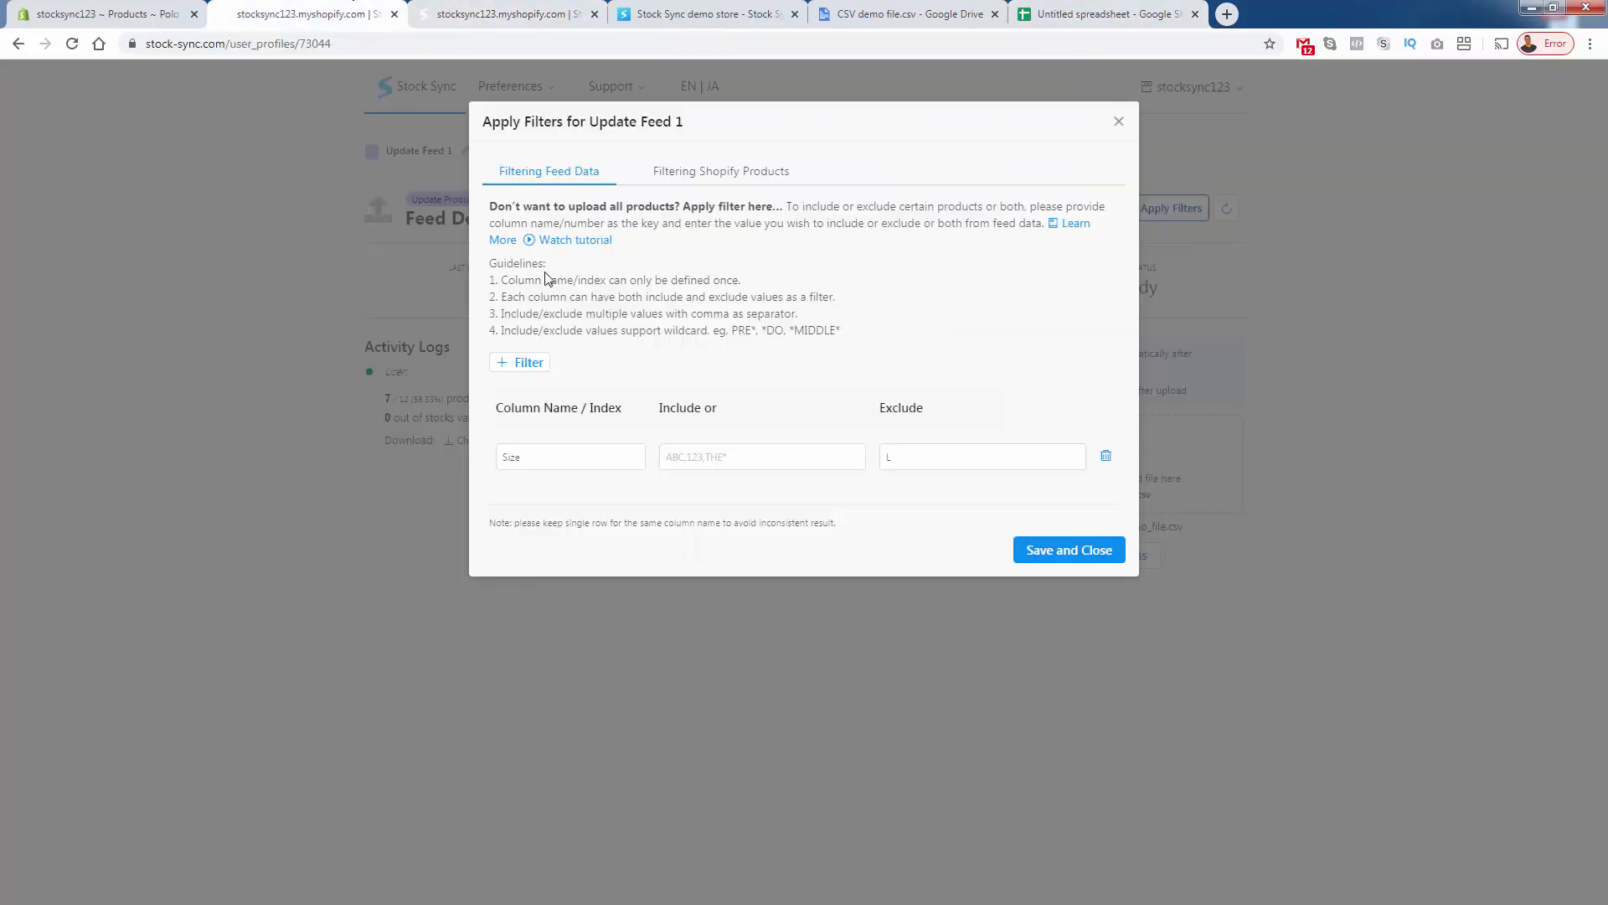
double_click(568, 462)
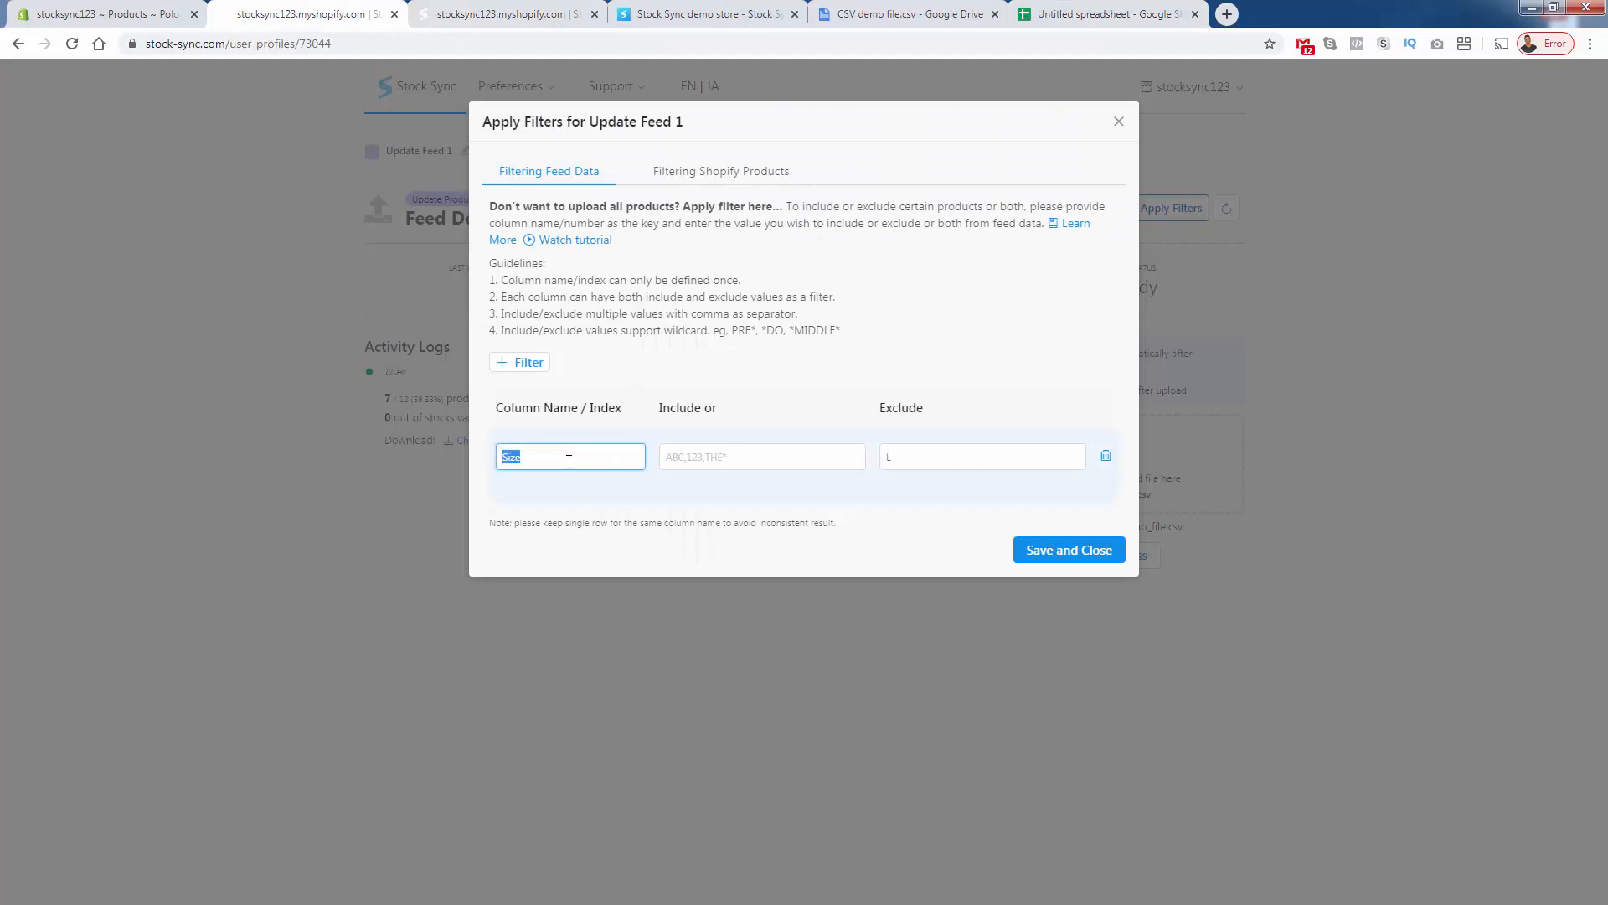
text(C)
key(BackSpace)
text(Var ID)
click(1093, 14)
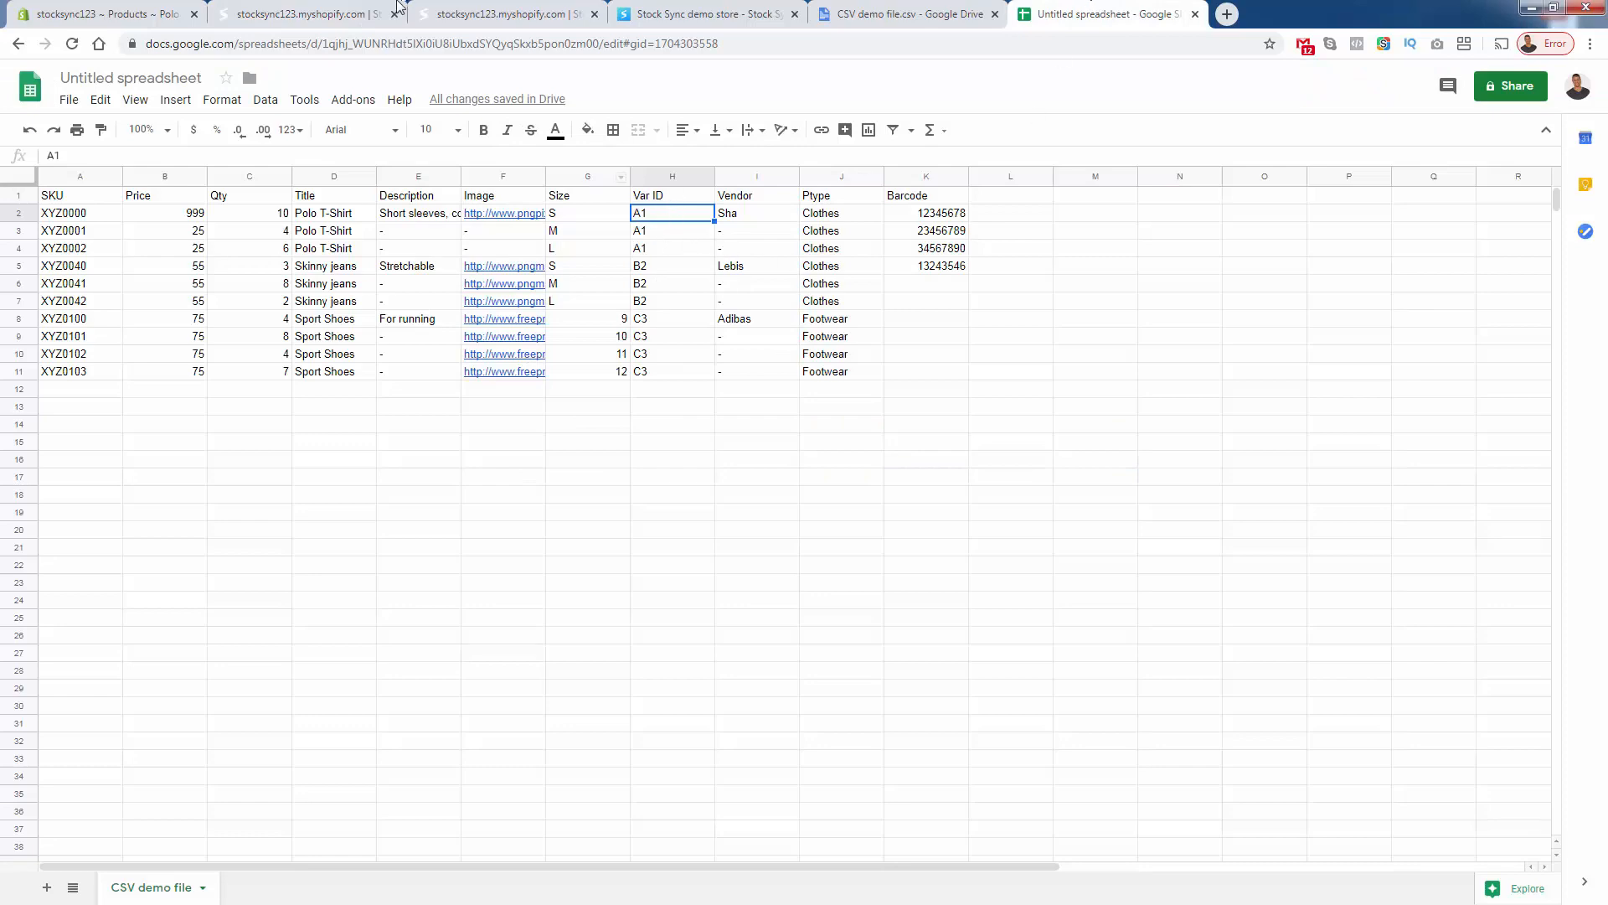
click(345, 11)
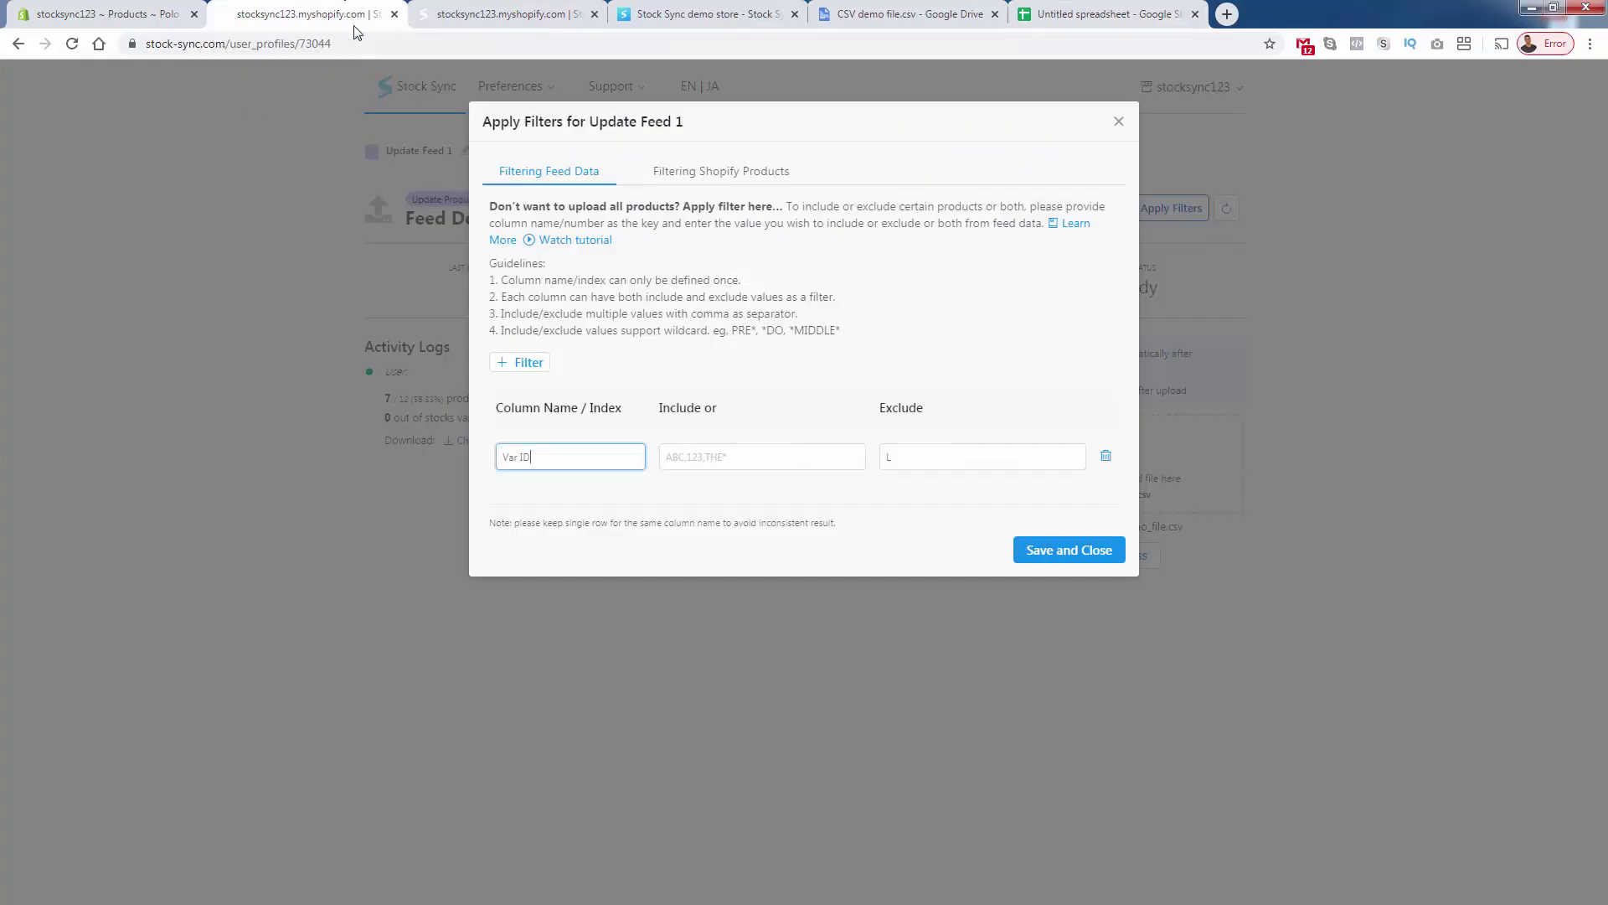
click(924, 455)
double_click(923, 456)
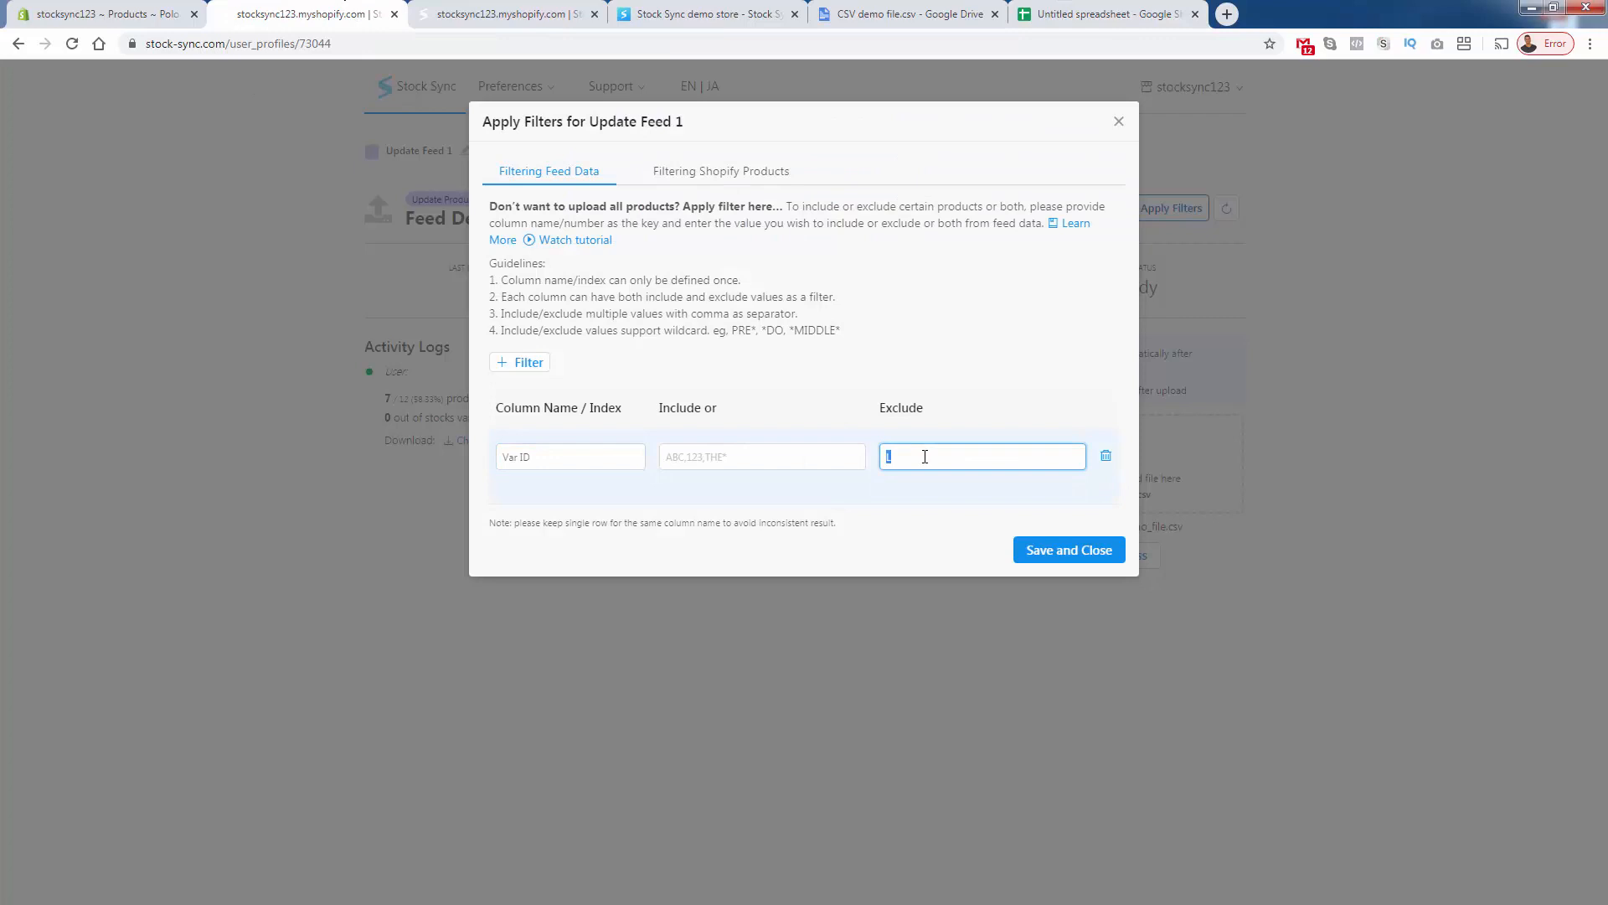
text(A1)
- Inspect the A1 Var ID cells and copy the vendor name Lebis from cell I5
click(1106, 13)
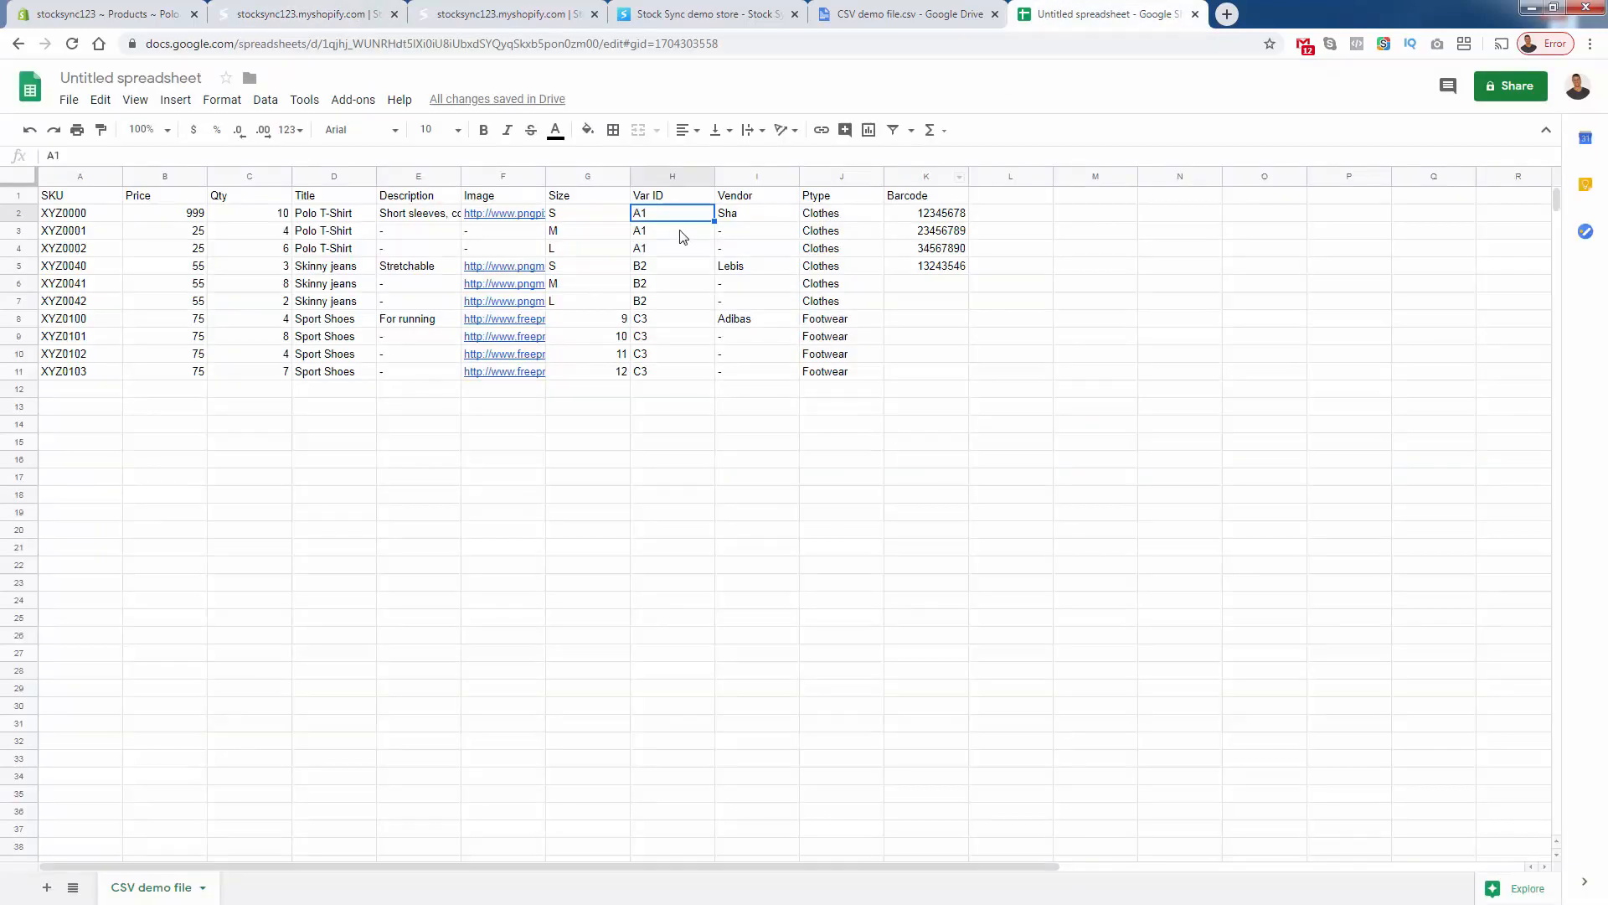
drag(662, 219, 655, 258)
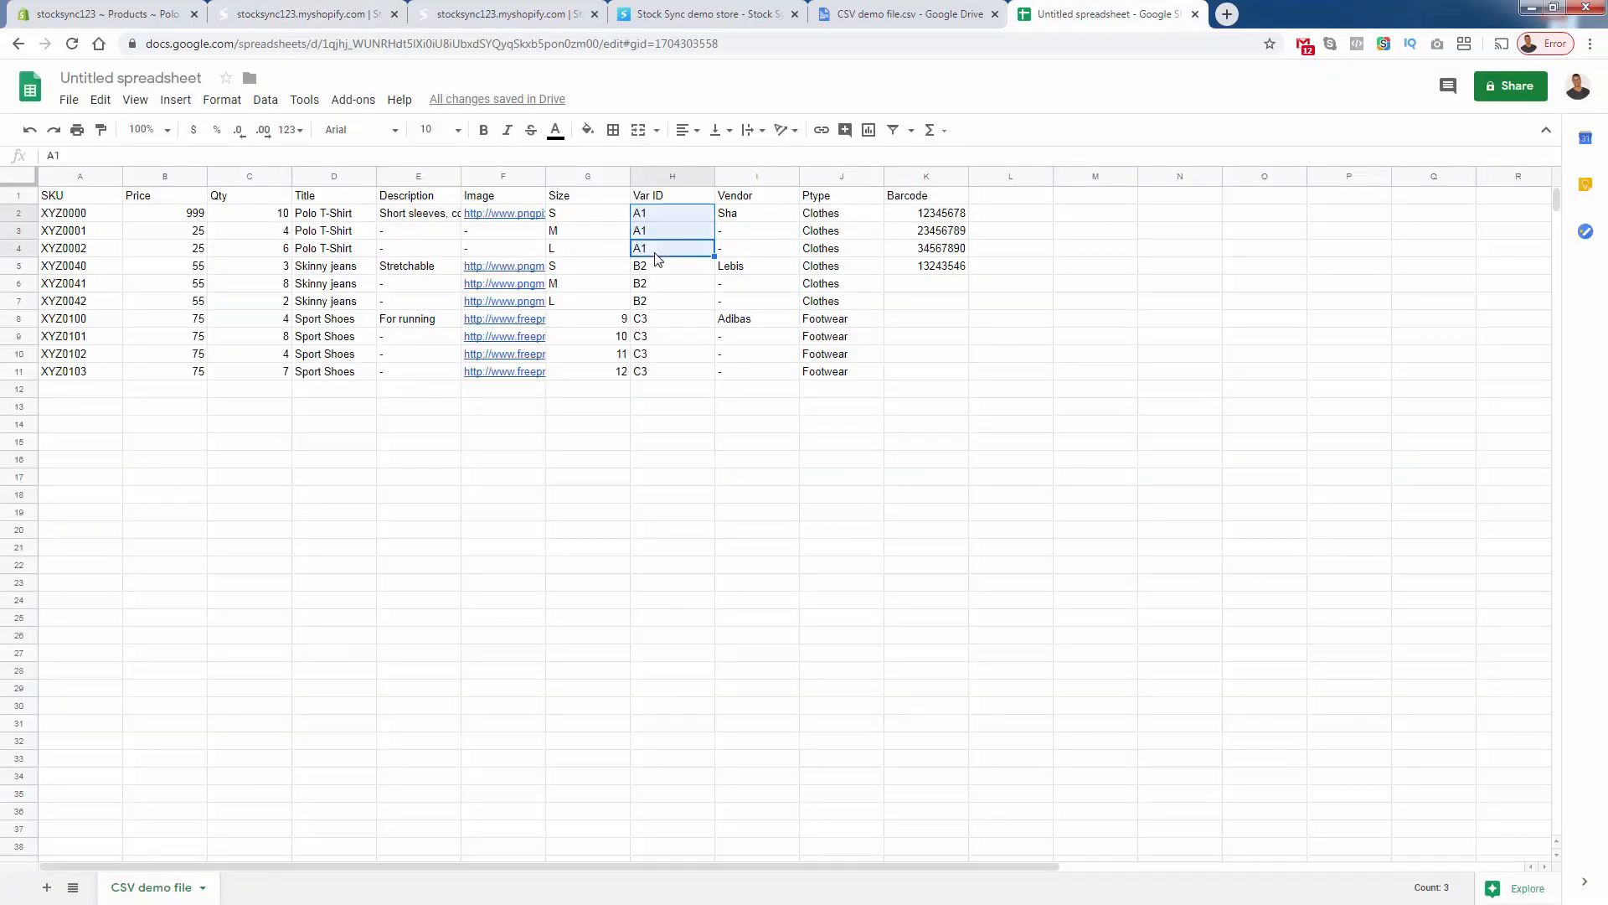
click(663, 220)
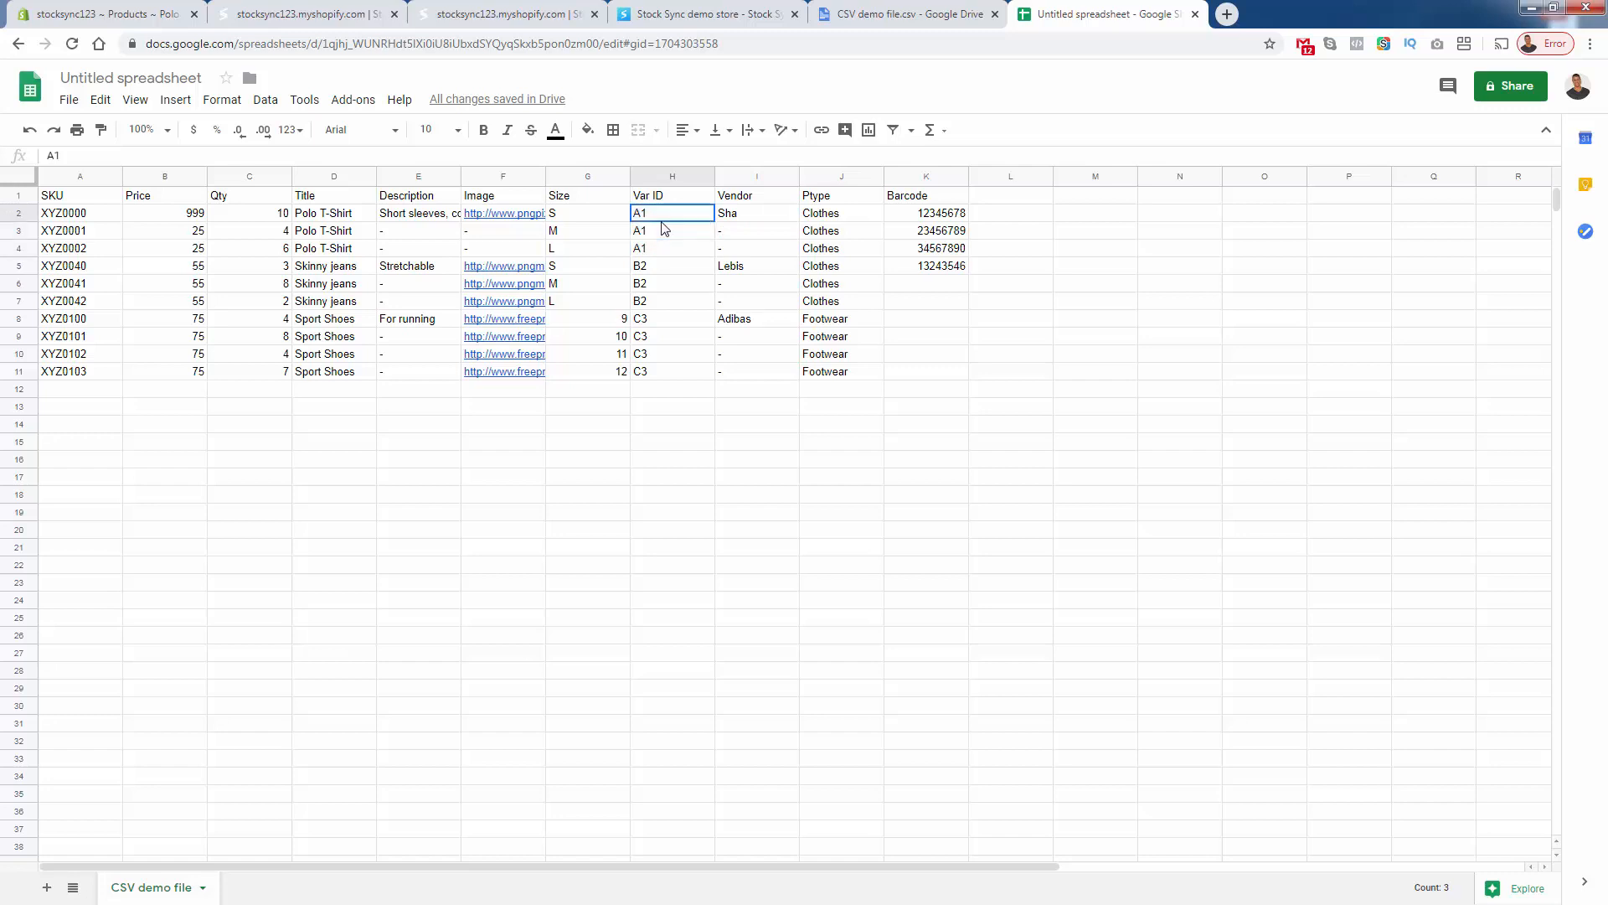
click(751, 271)
key(ctrl+c)
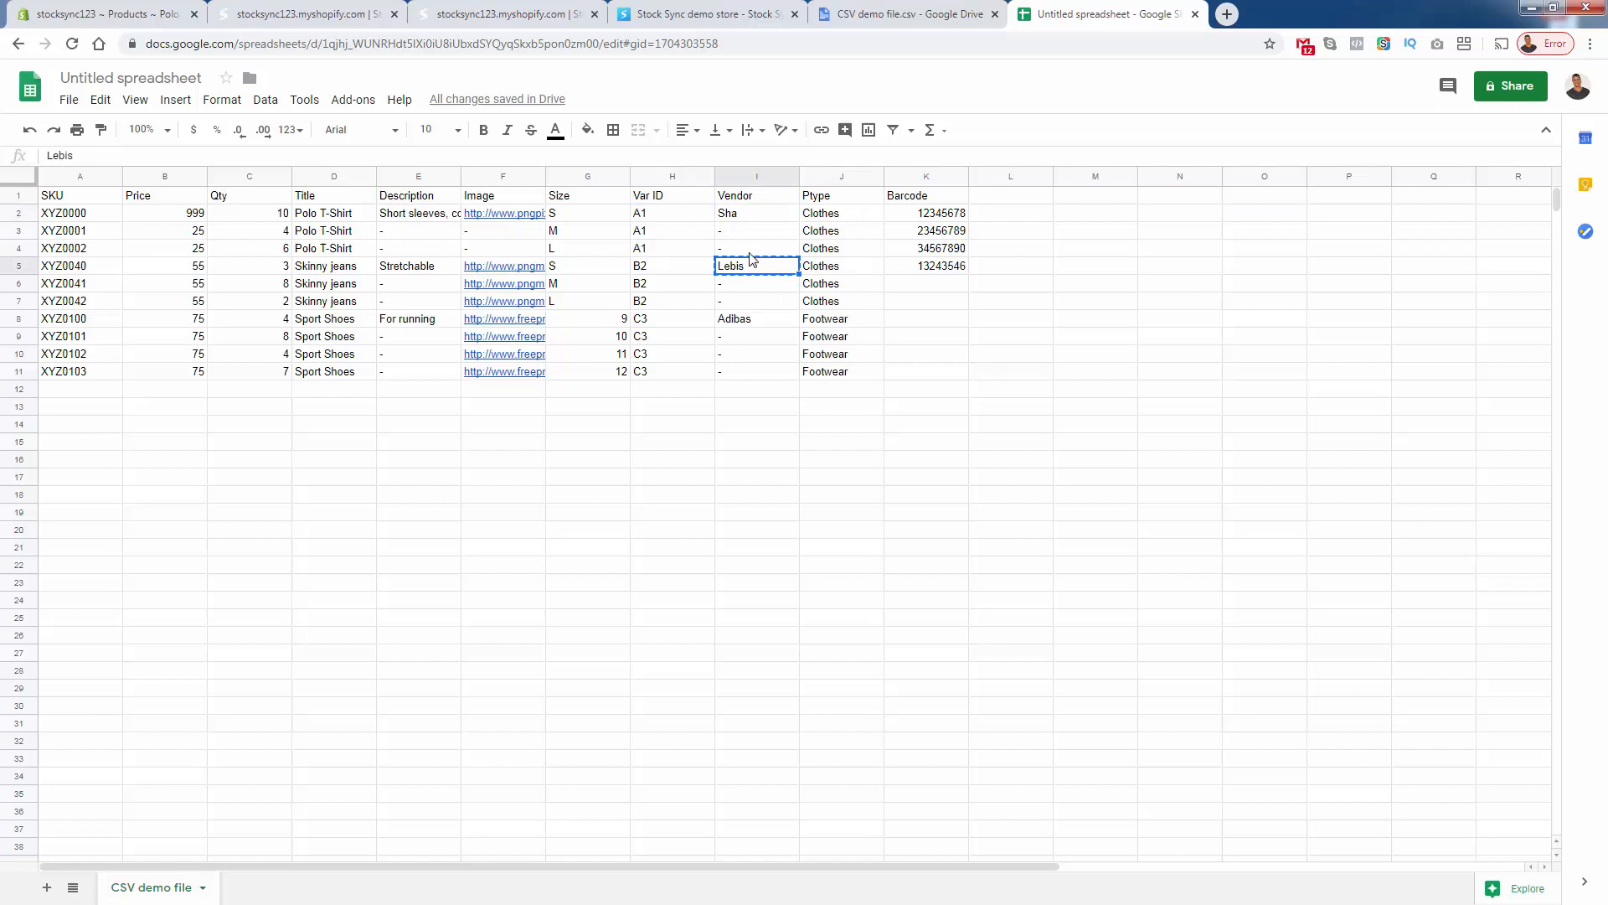
click(876, 19)
click(340, 18)
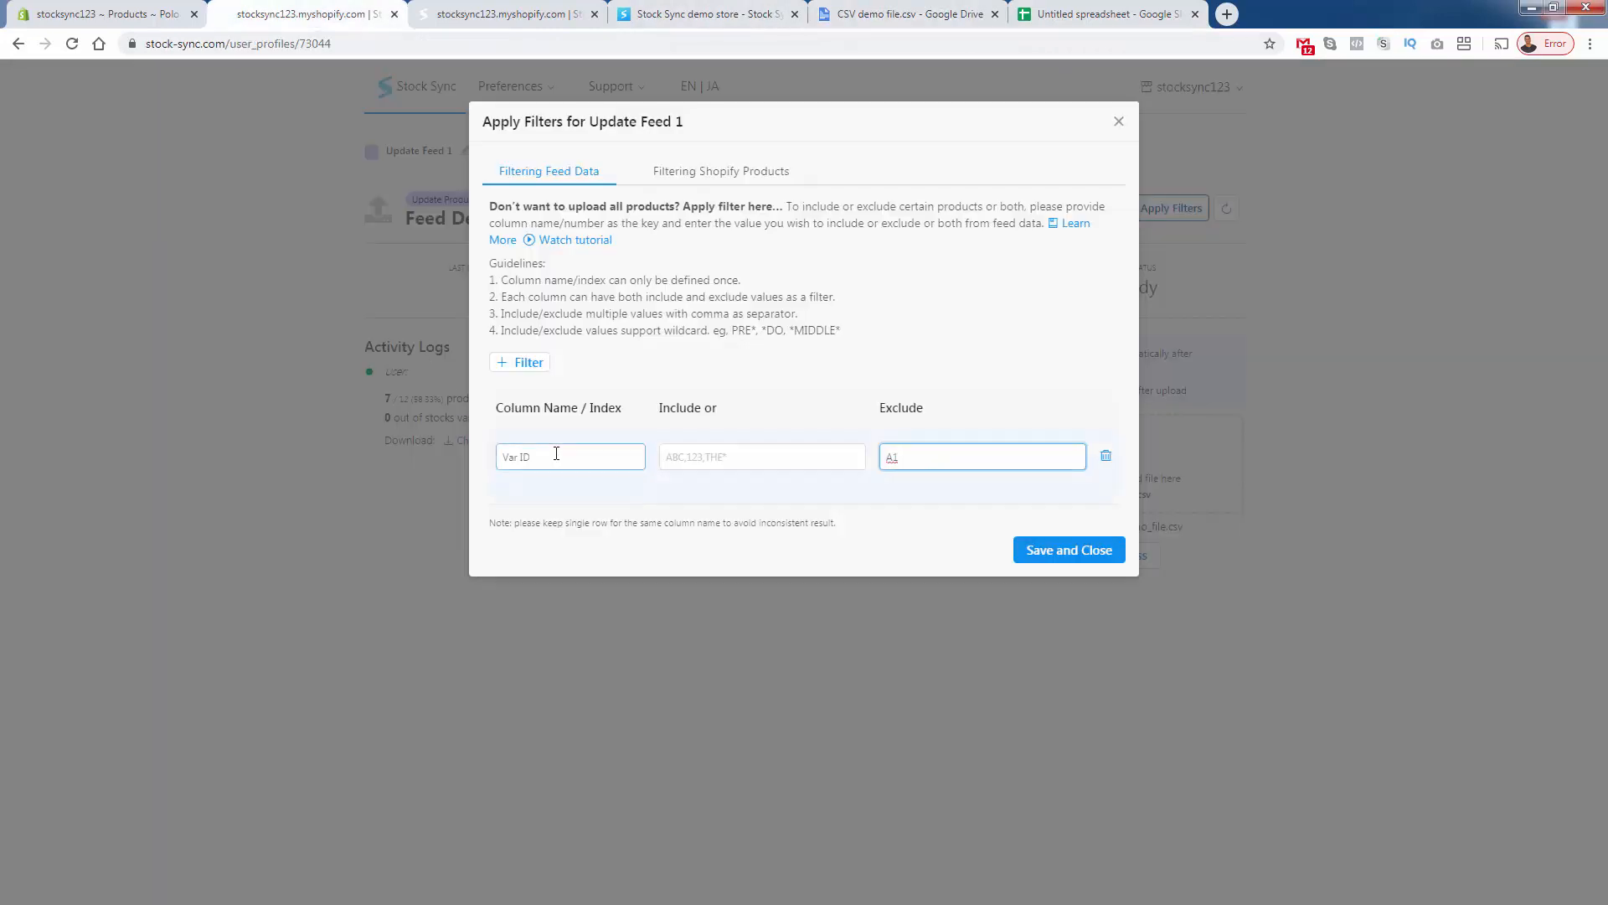
- Set the feed-data filter to column Vendor excluding Lebis, verified against vendor cells I5 to I7
click(410, 457)
click(1181, 209)
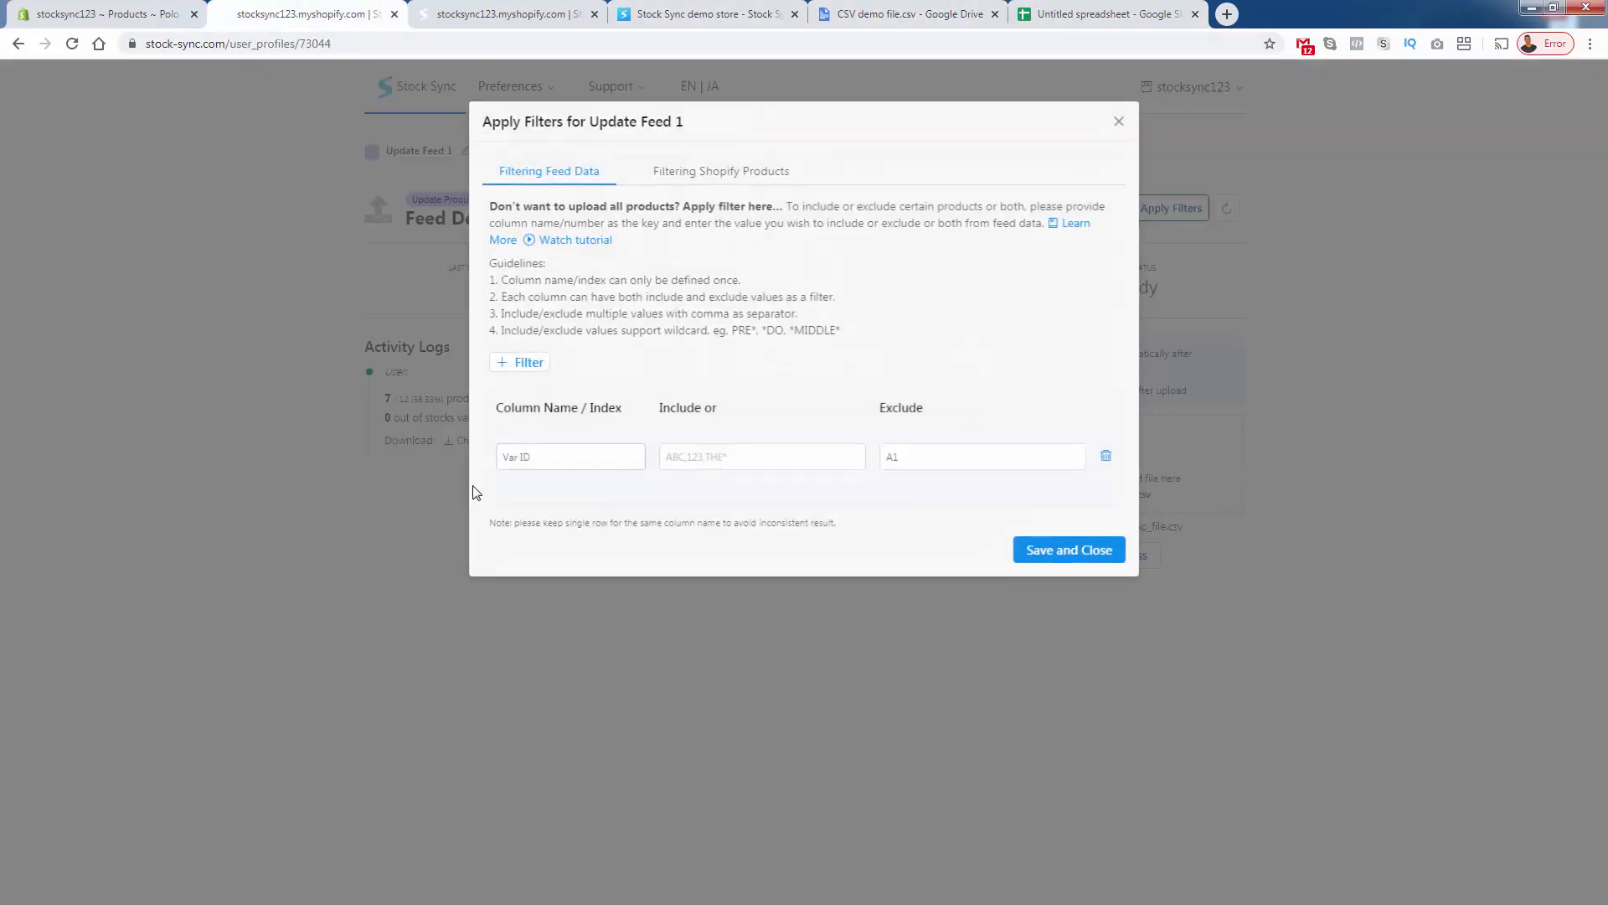
click(527, 456)
triple_click(530, 457)
text(Vendor)
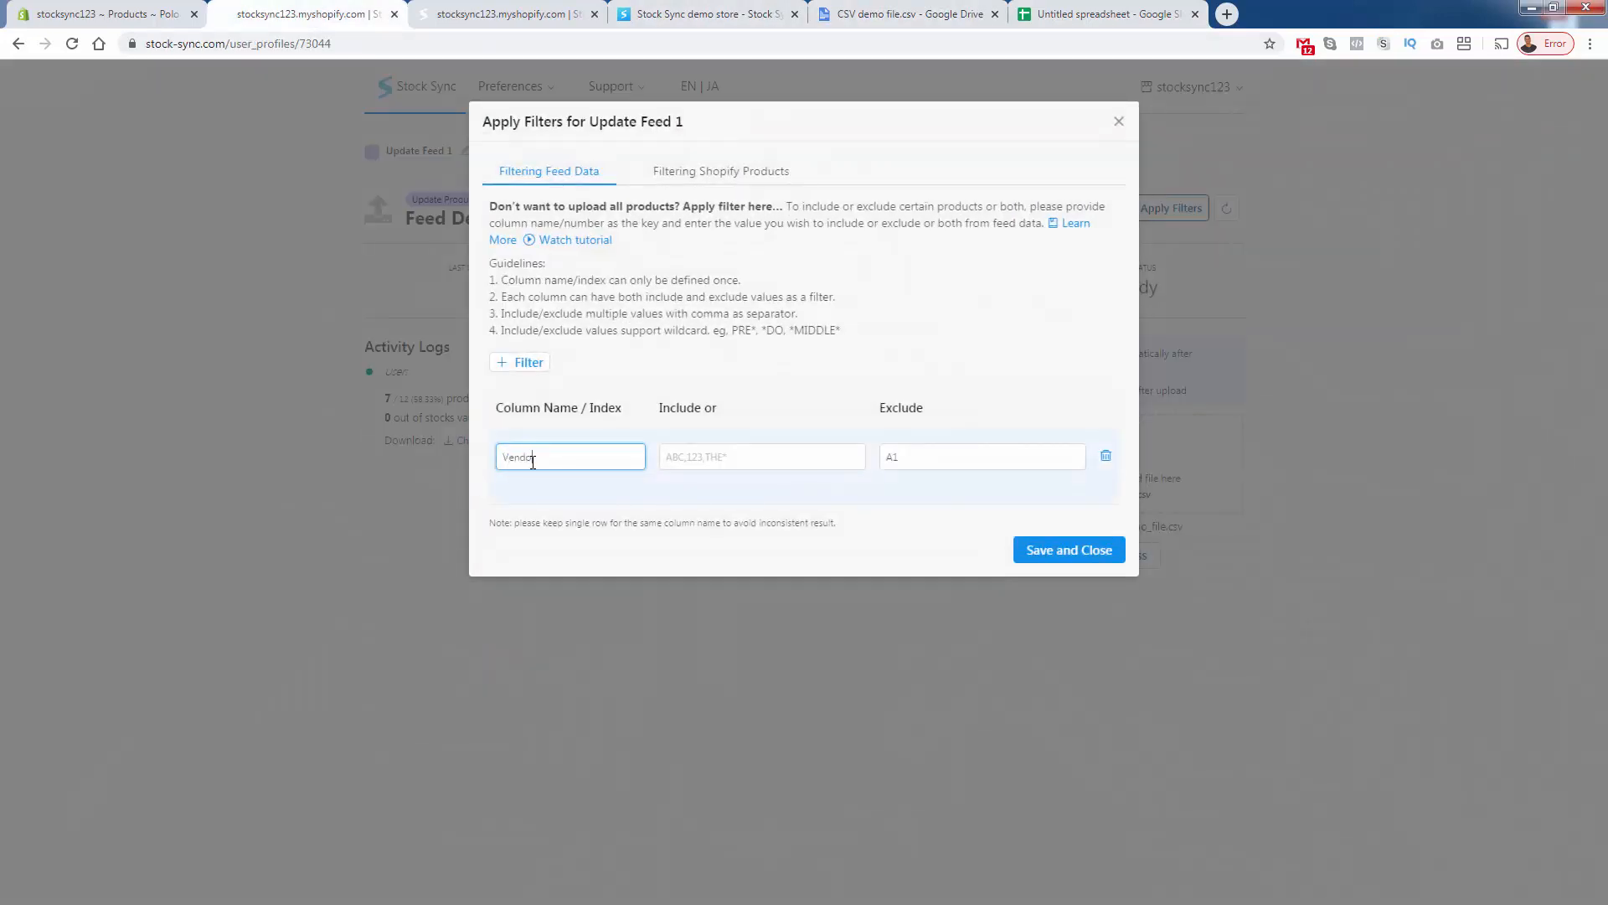
key(Tab)
key(Tab)
text(Lebis)
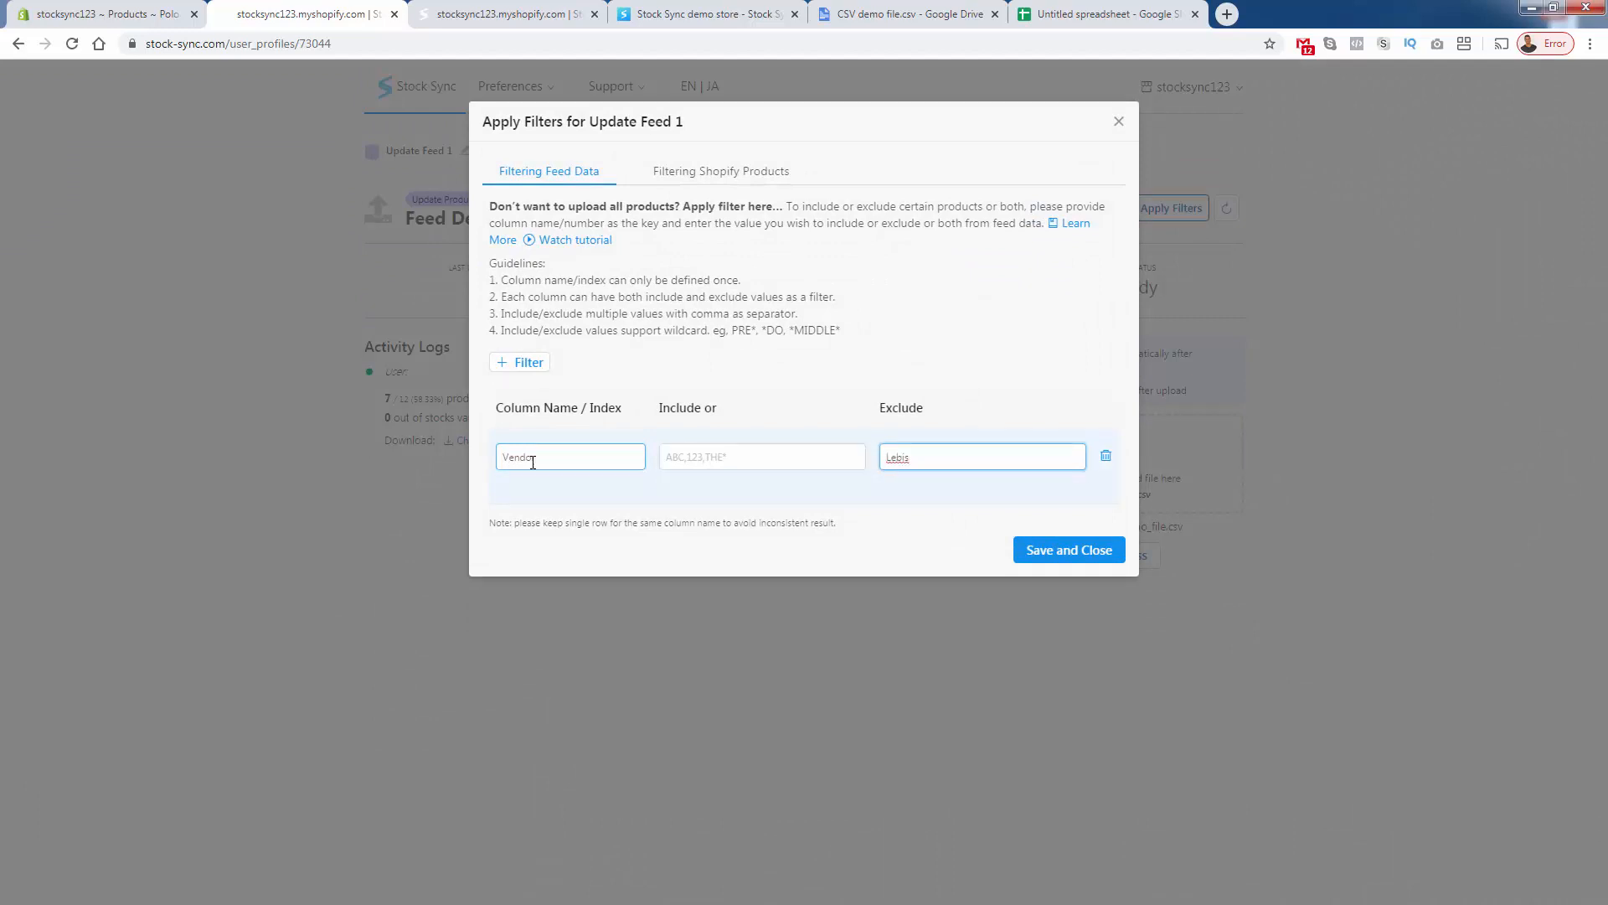
click(1089, 14)
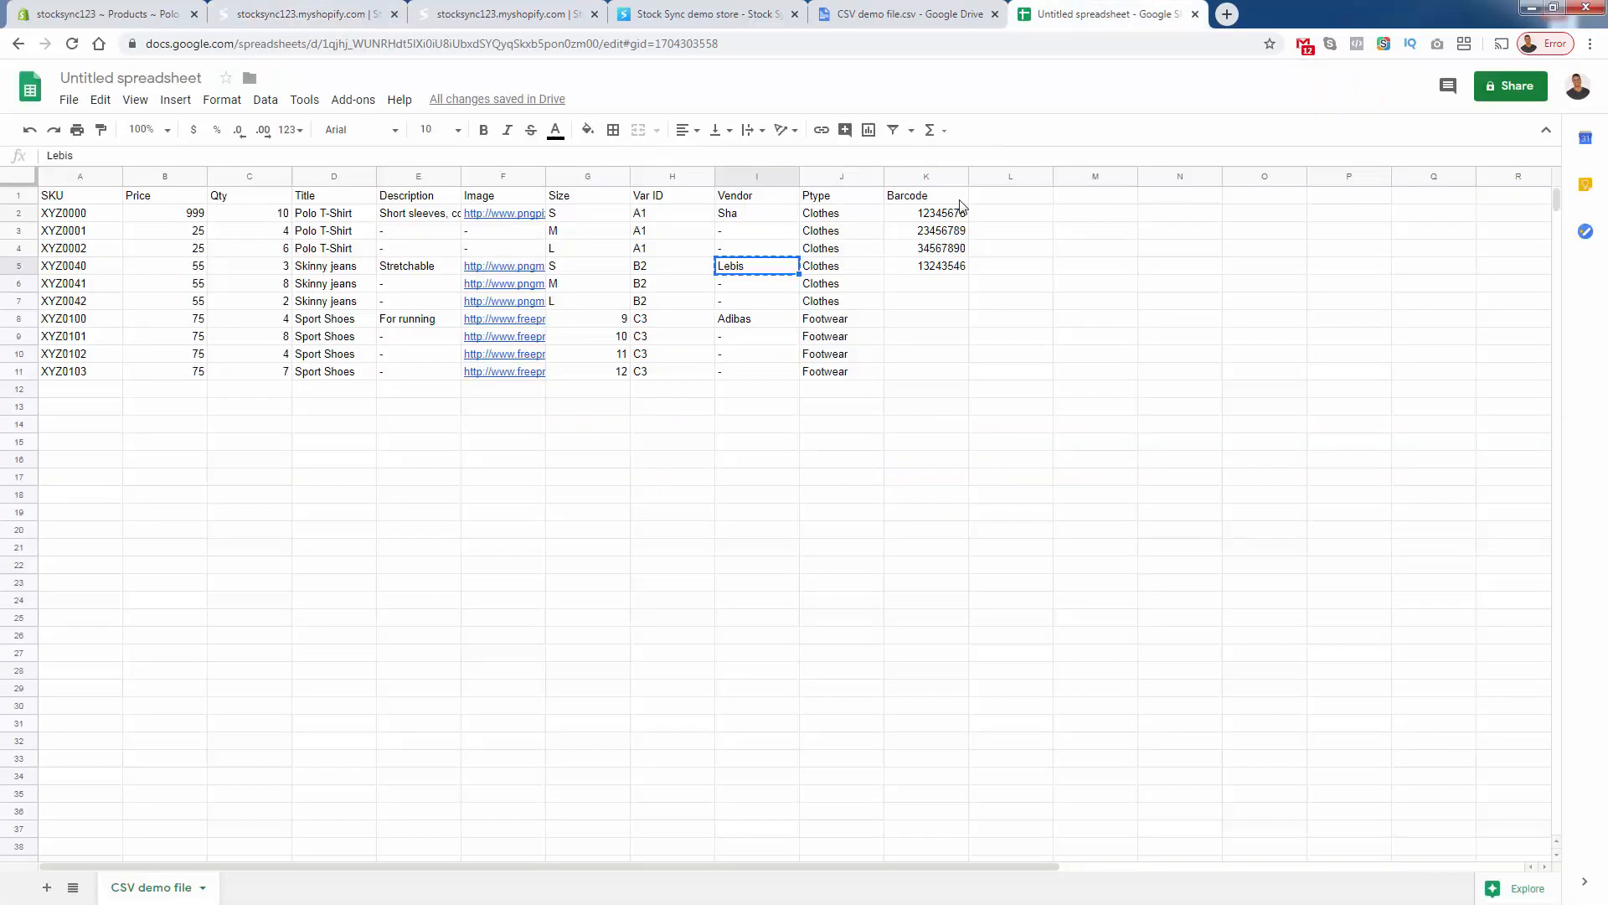
shift+click(739, 304)
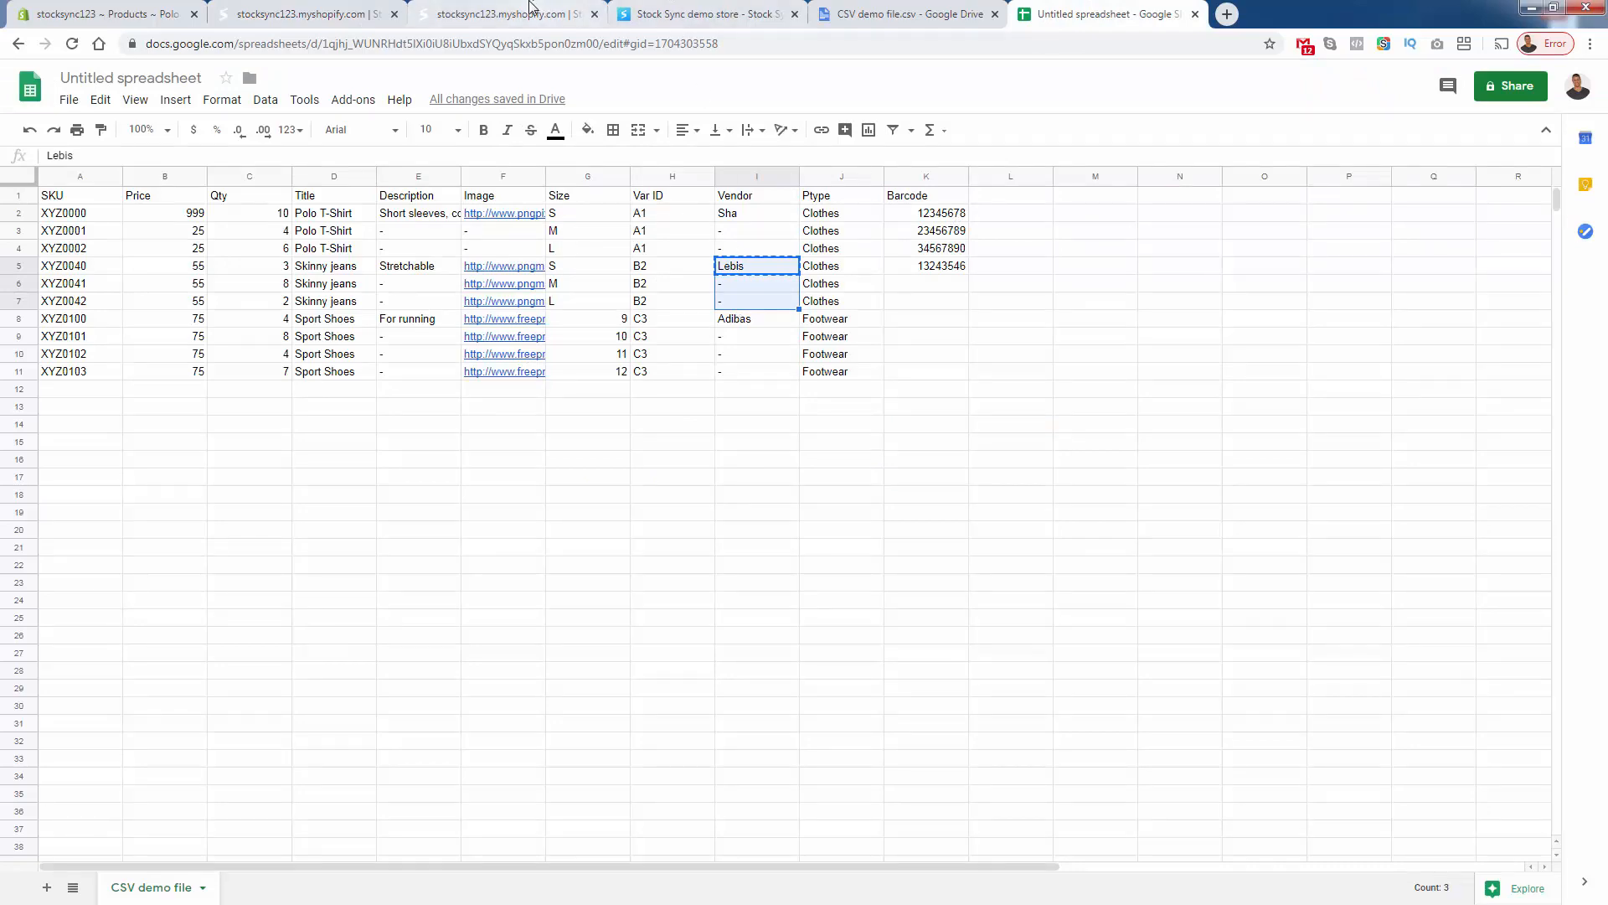
click(330, 6)
- Save the Vendor filter excluding Lebis and return to the Stock Sync dashboard
click(1047, 553)
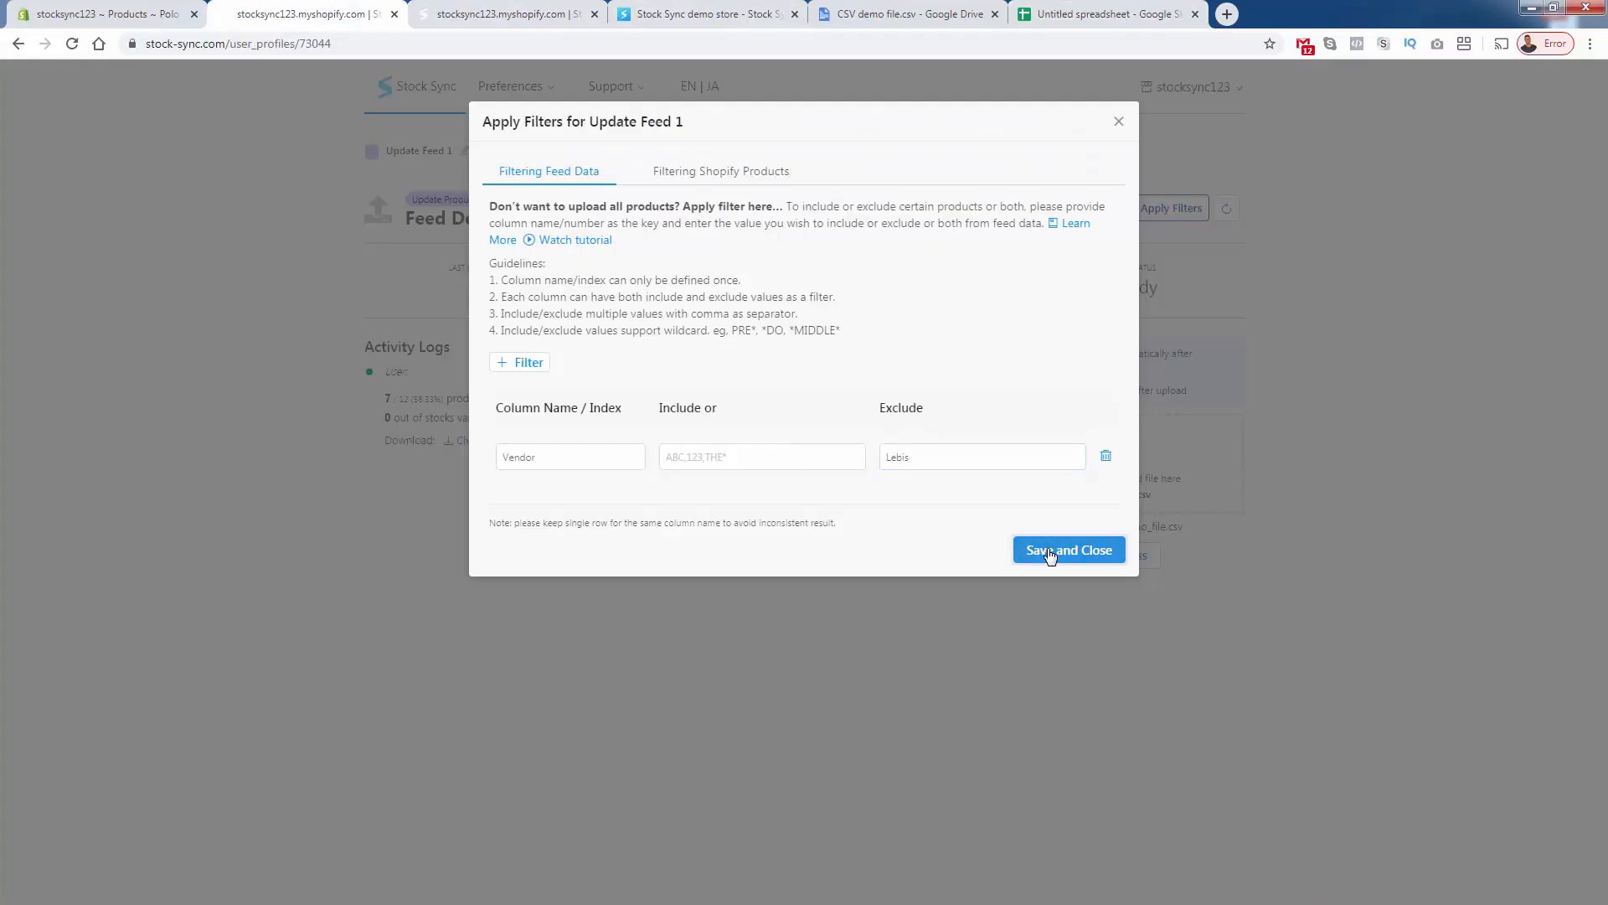
click(1031, 549)
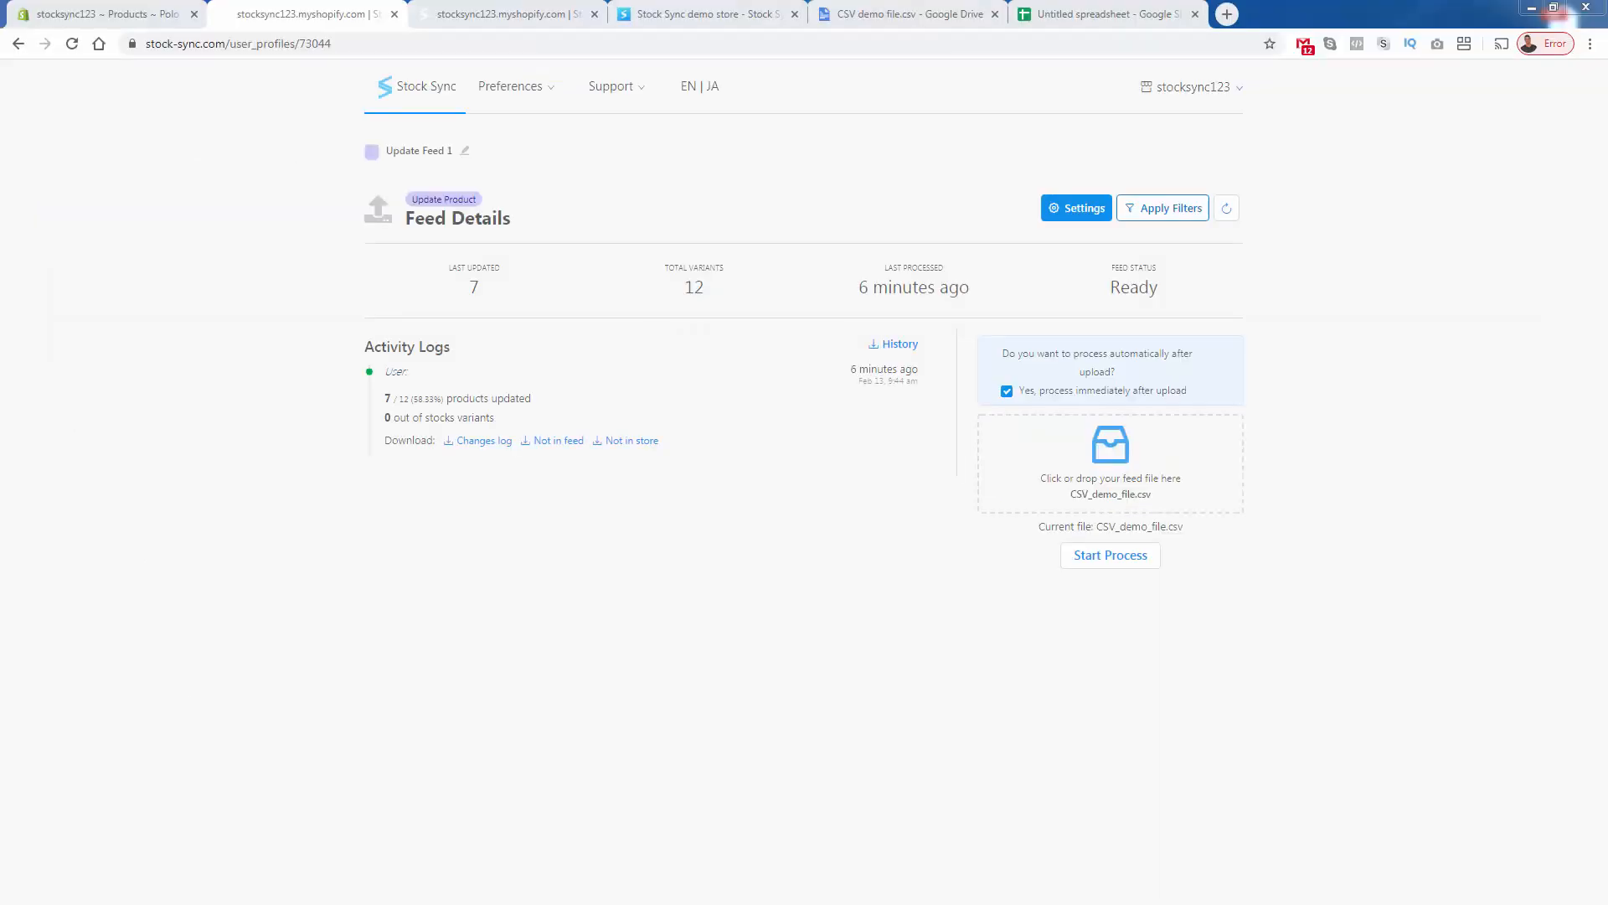
click(415, 93)
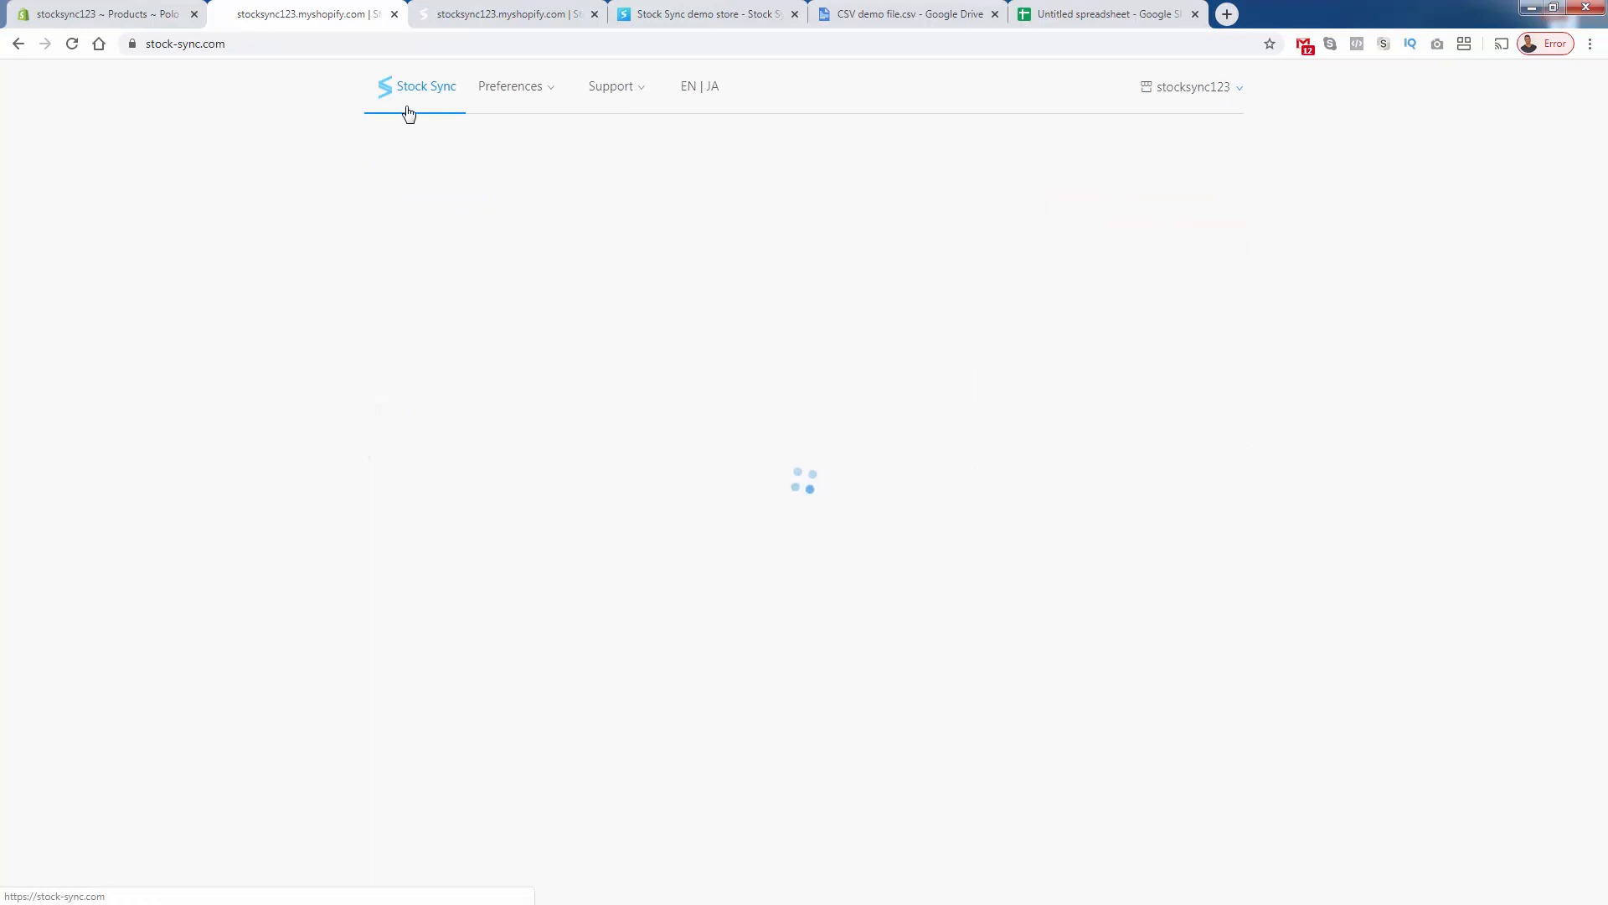